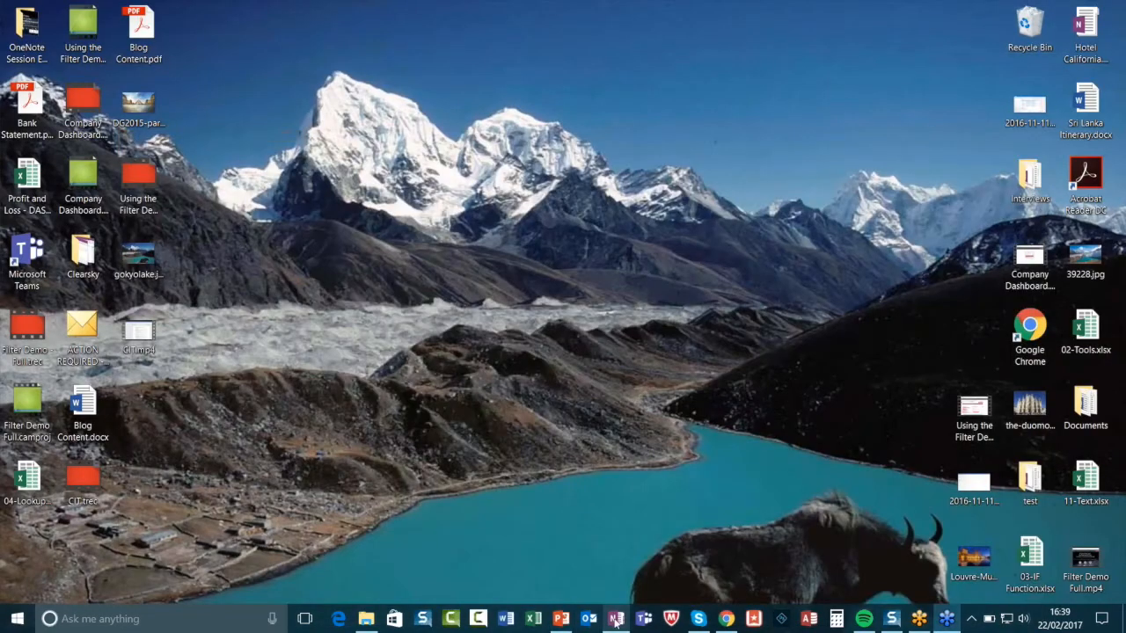
Switch to OneNote and look over the customisation options of the Quick Access Toolbar.
click(616, 620)
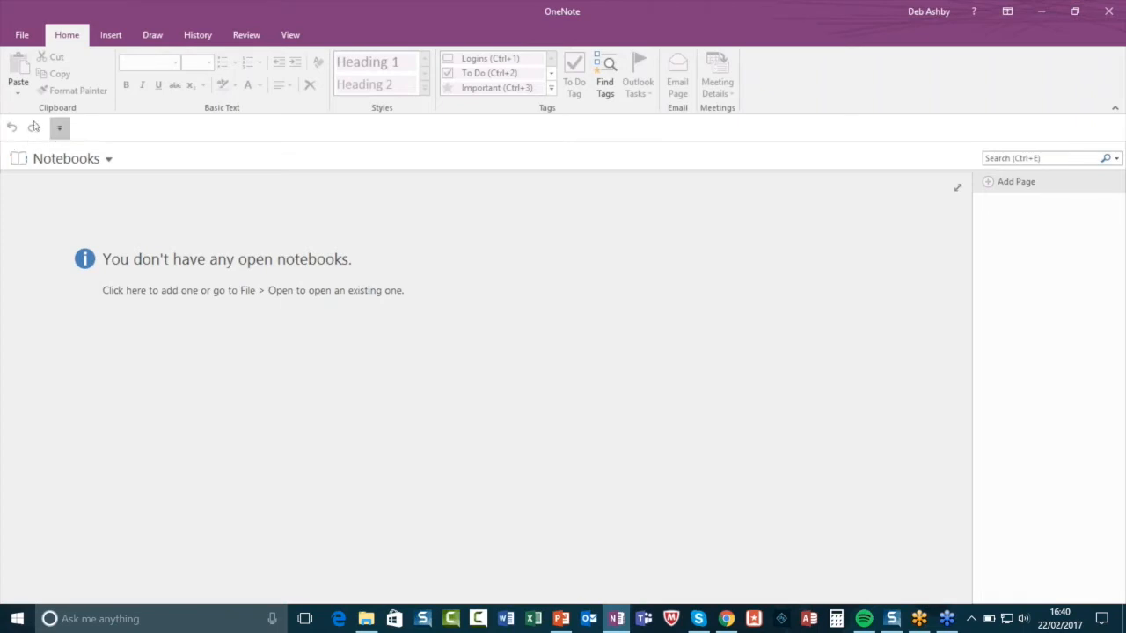
click(59, 128)
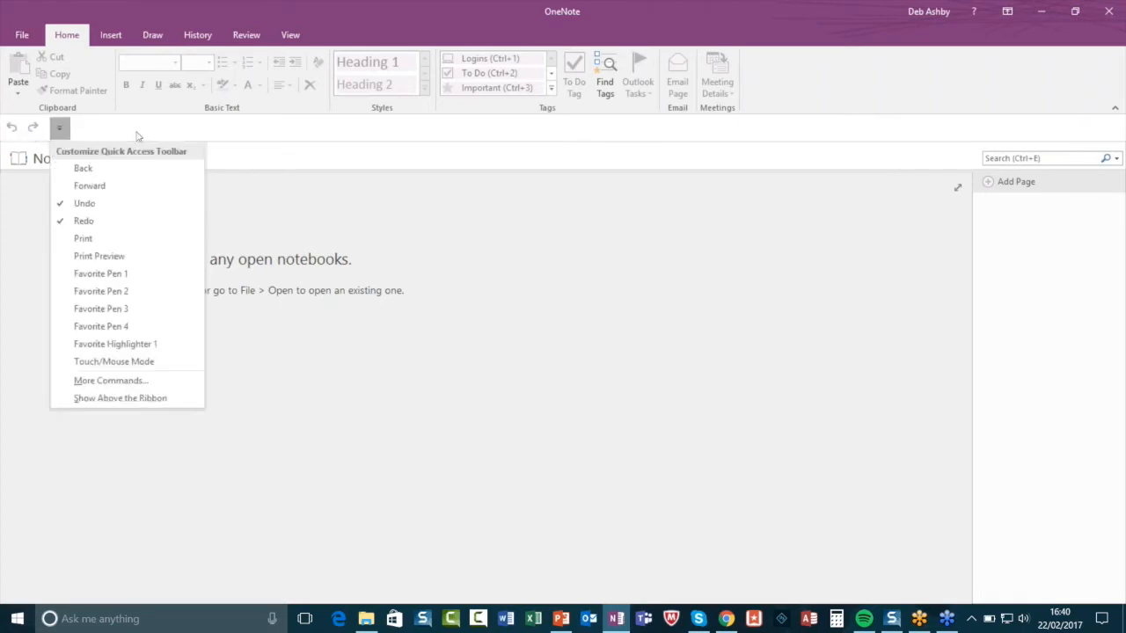
click(198, 135)
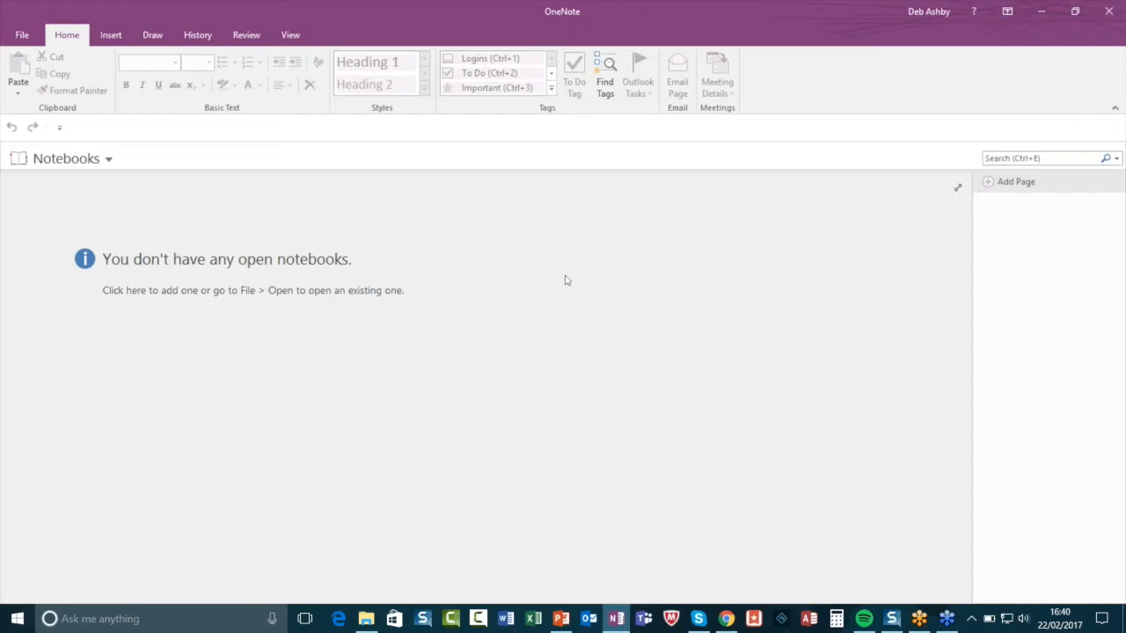
Look over the new notebook locations and the Insert, Draw and History commands, and return to the Home commands.
click(21, 40)
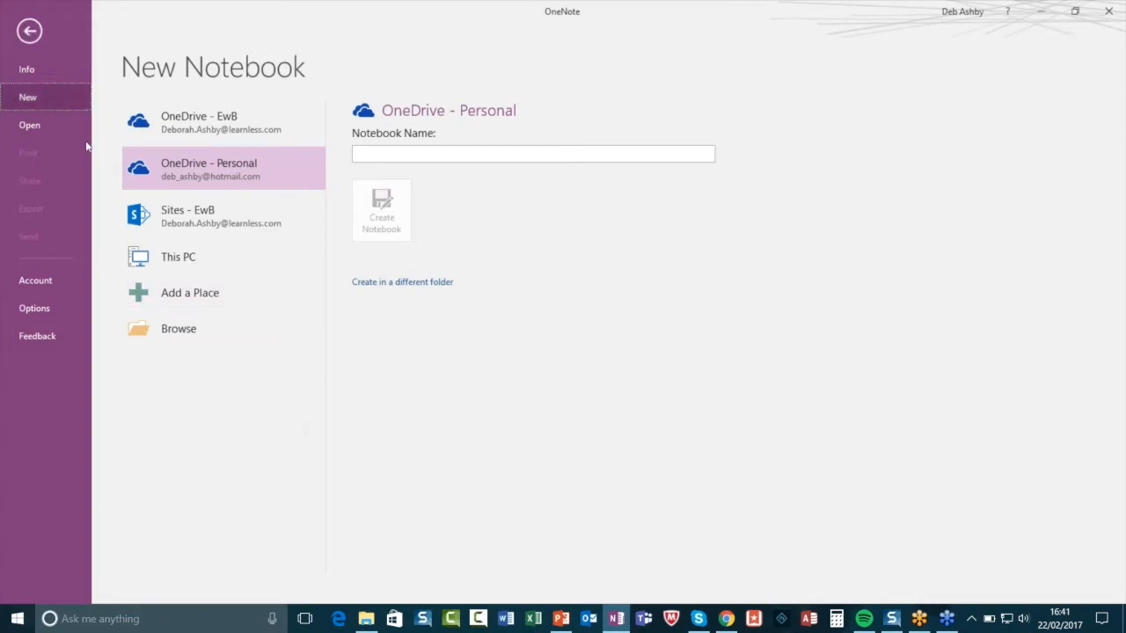
click(29, 31)
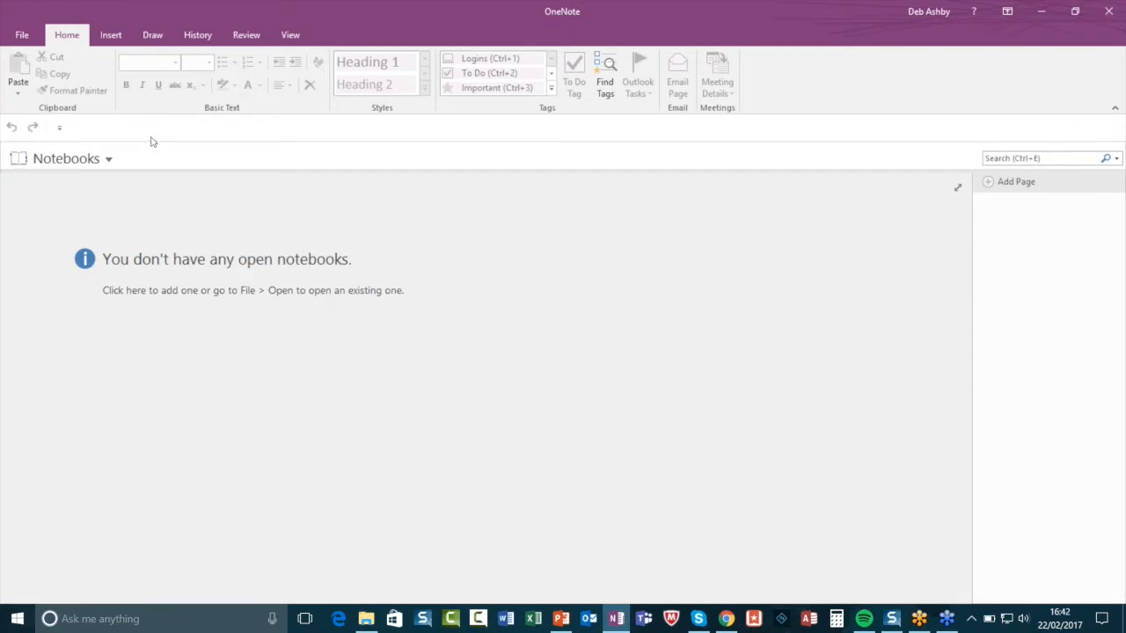
click(117, 35)
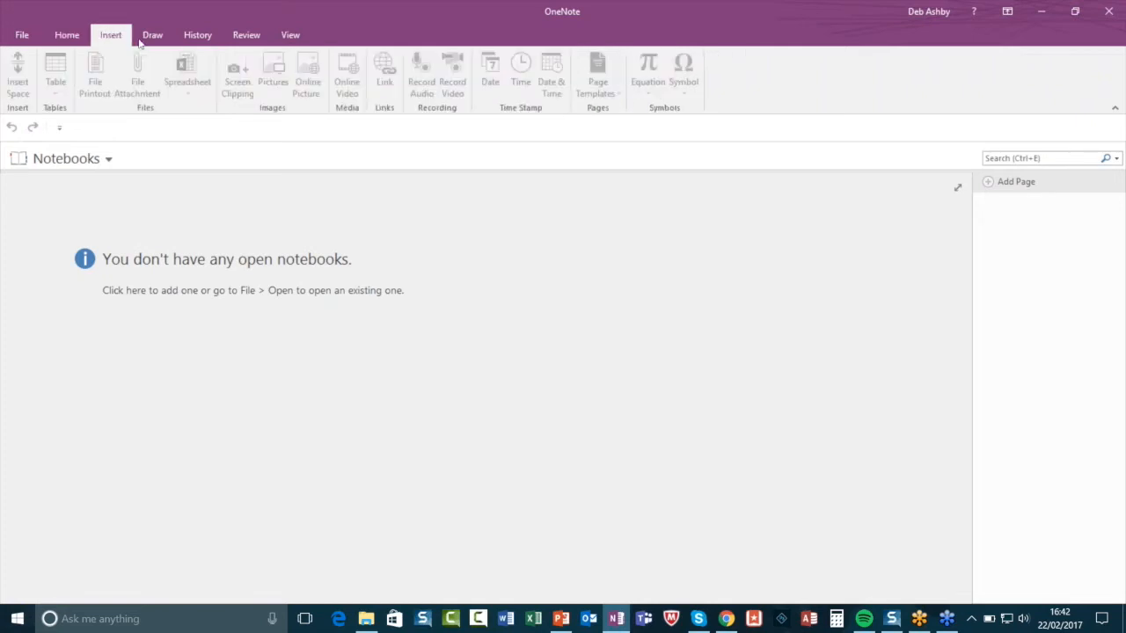
click(158, 38)
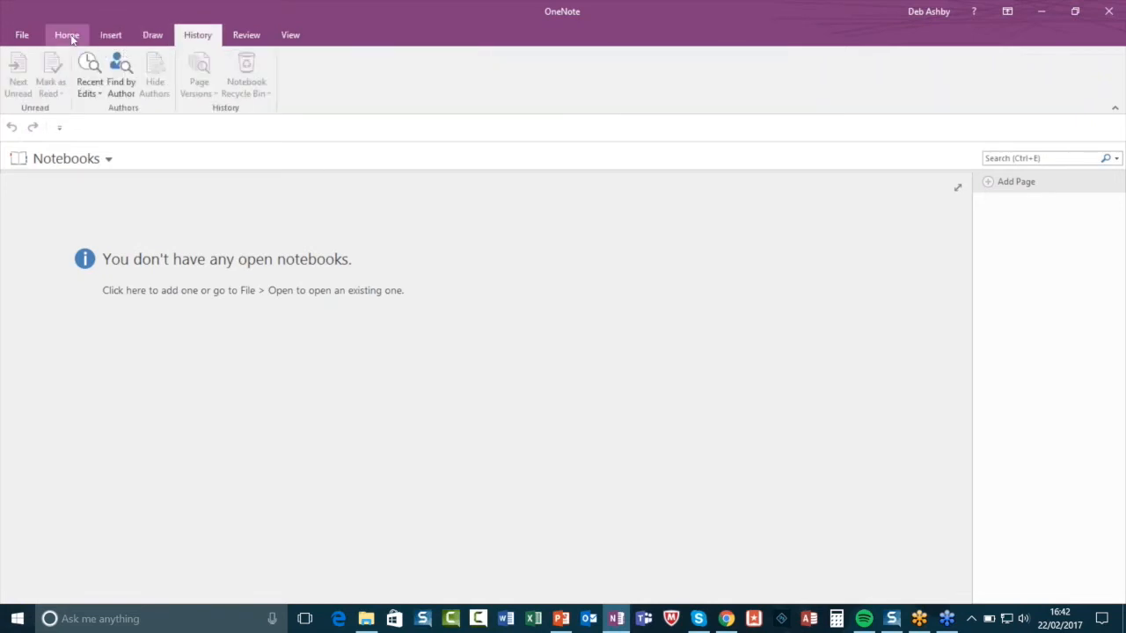
click(70, 37)
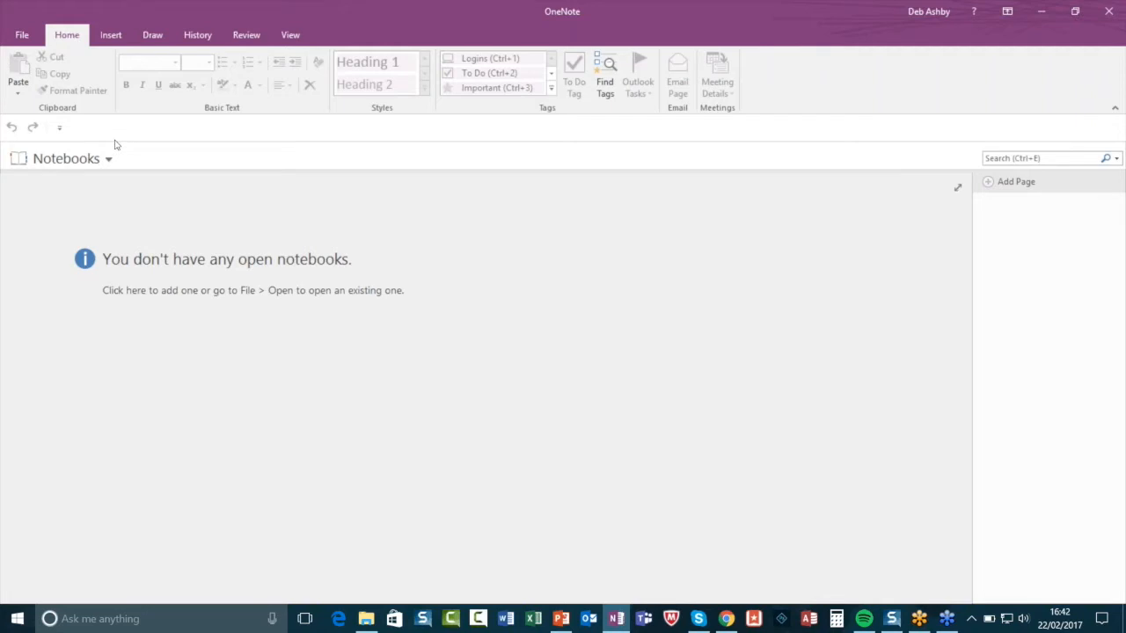
Open the full Quick Access Toolbar command settings and look through the Popular Commands.
click(60, 129)
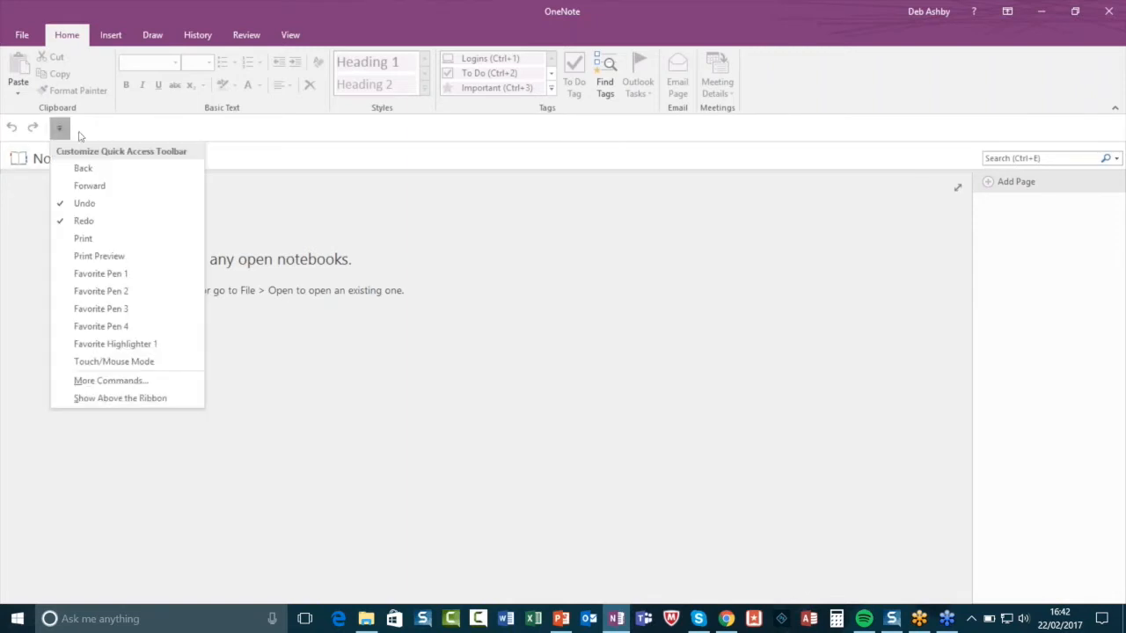
click(101, 385)
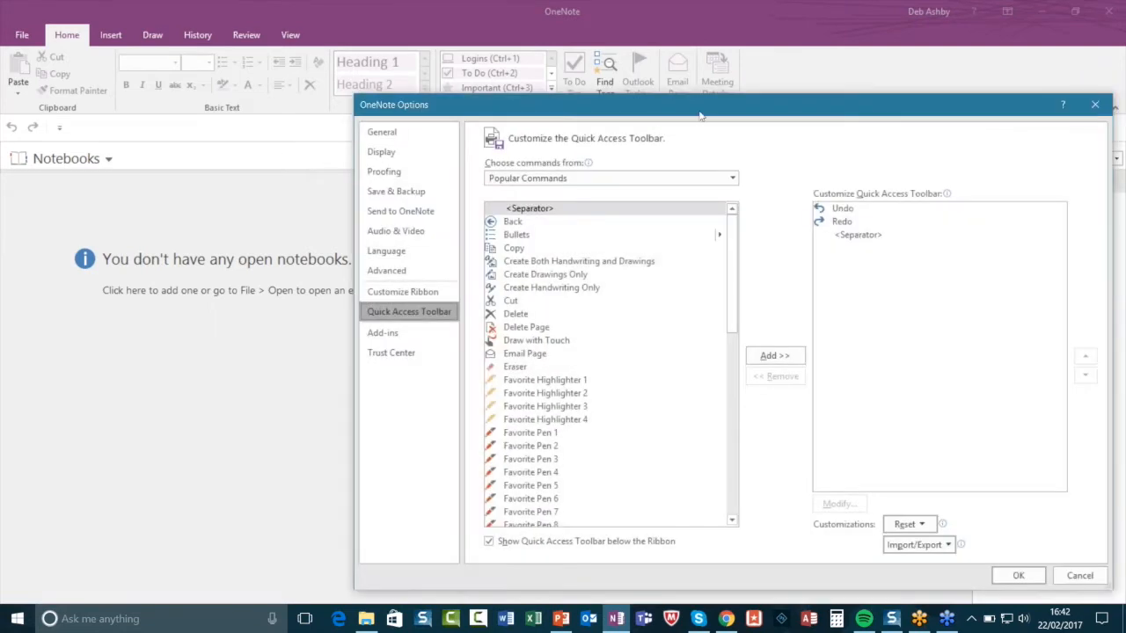
drag(661, 111, 534, 64)
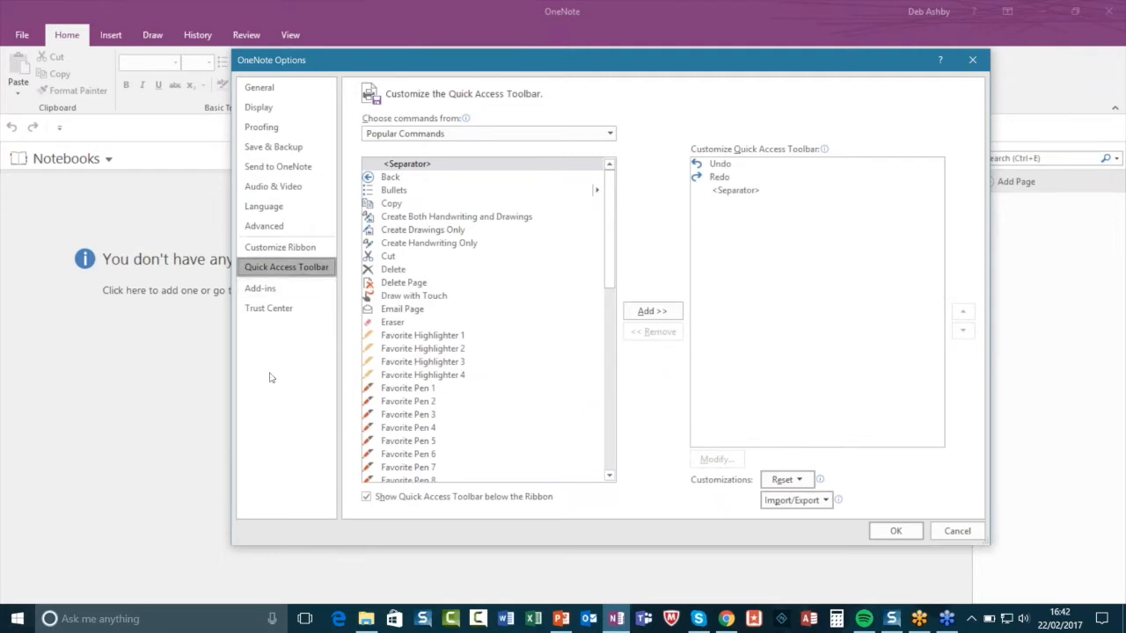
drag(614, 203, 614, 222)
scroll(614, 222, down, 4)
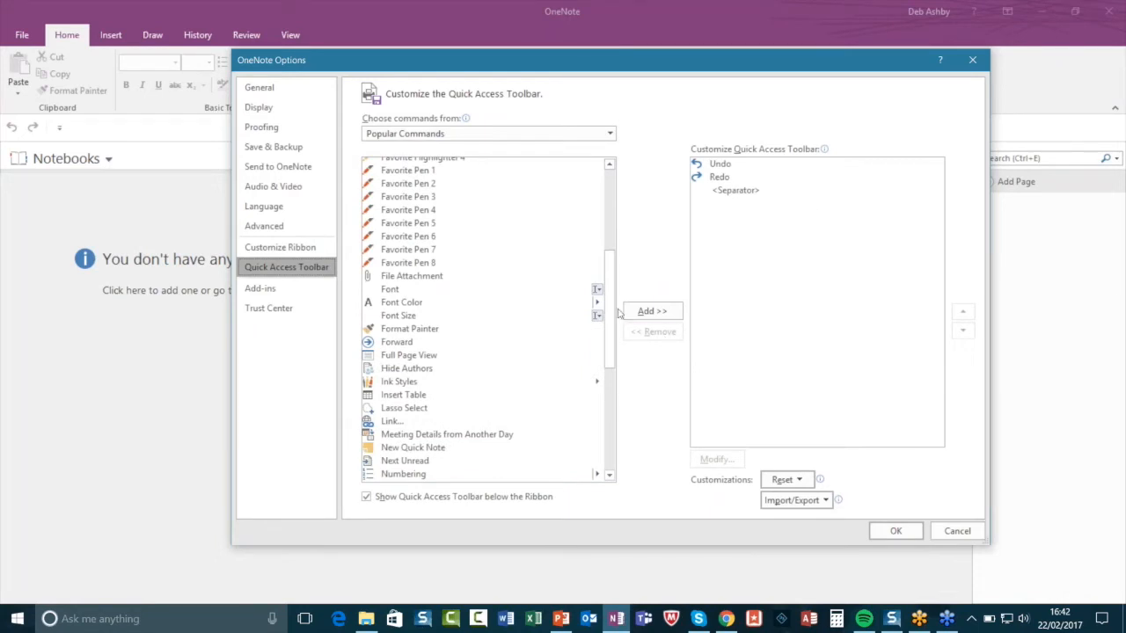
drag(611, 308, 610, 141)
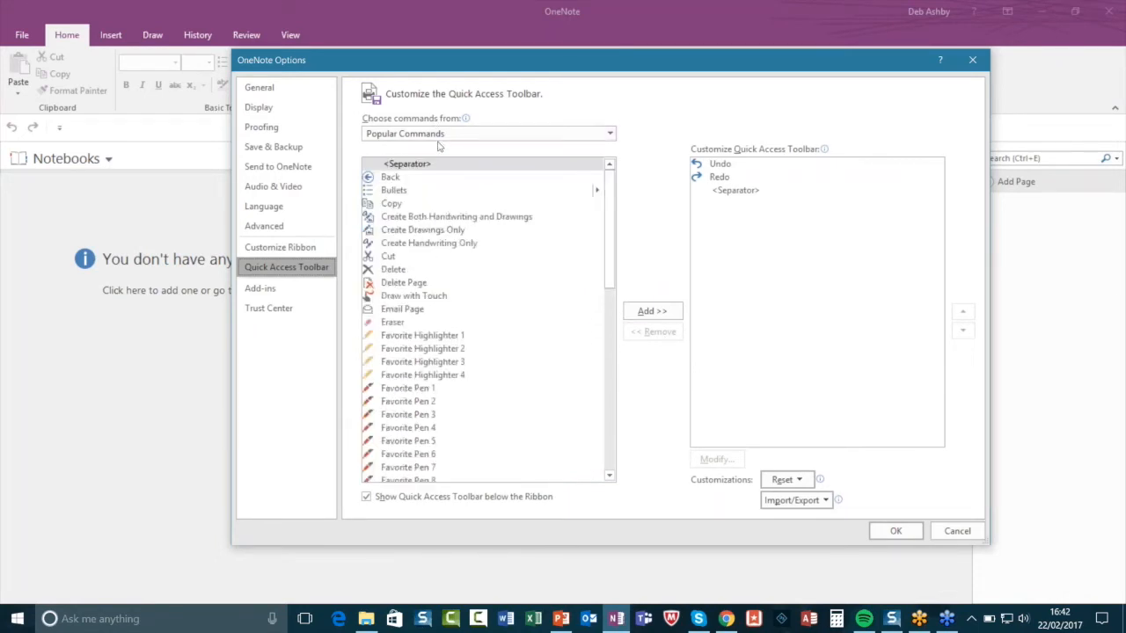
Add the Cut command from All Commands to the Quick Access Toolbar and apply the change.
click(611, 133)
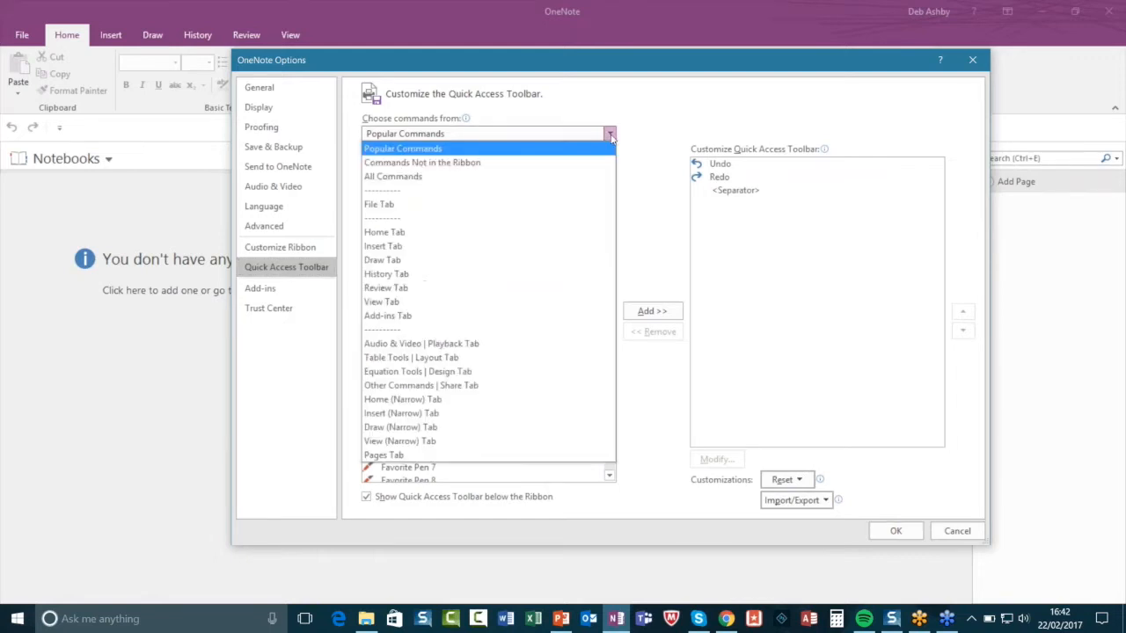
click(417, 177)
drag(608, 174, 615, 220)
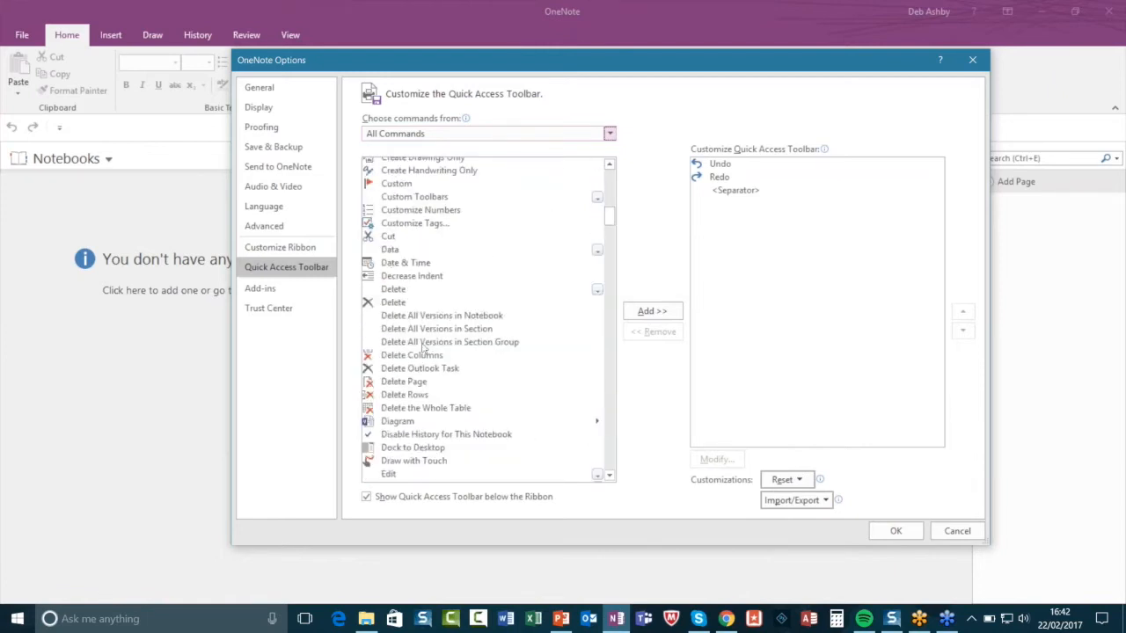
click(387, 239)
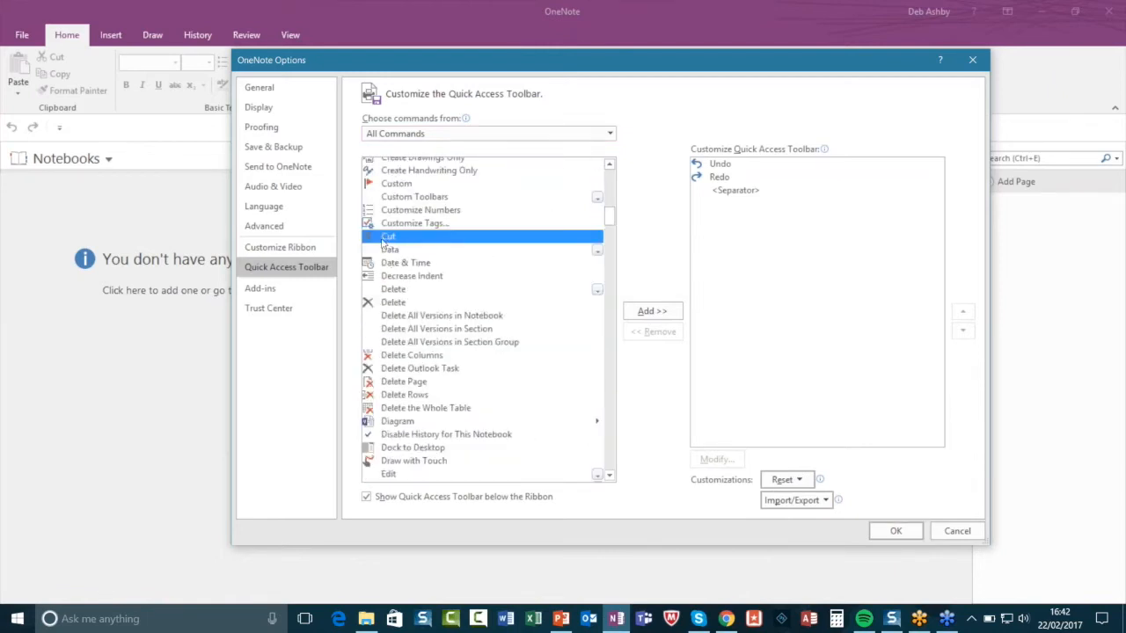
click(639, 314)
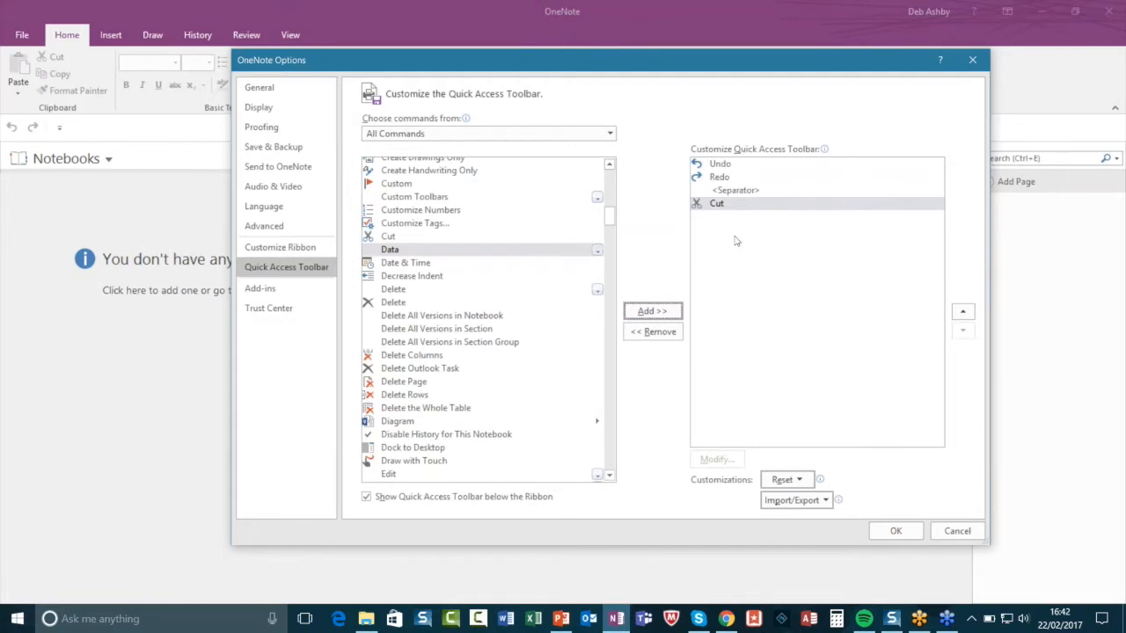
click(896, 533)
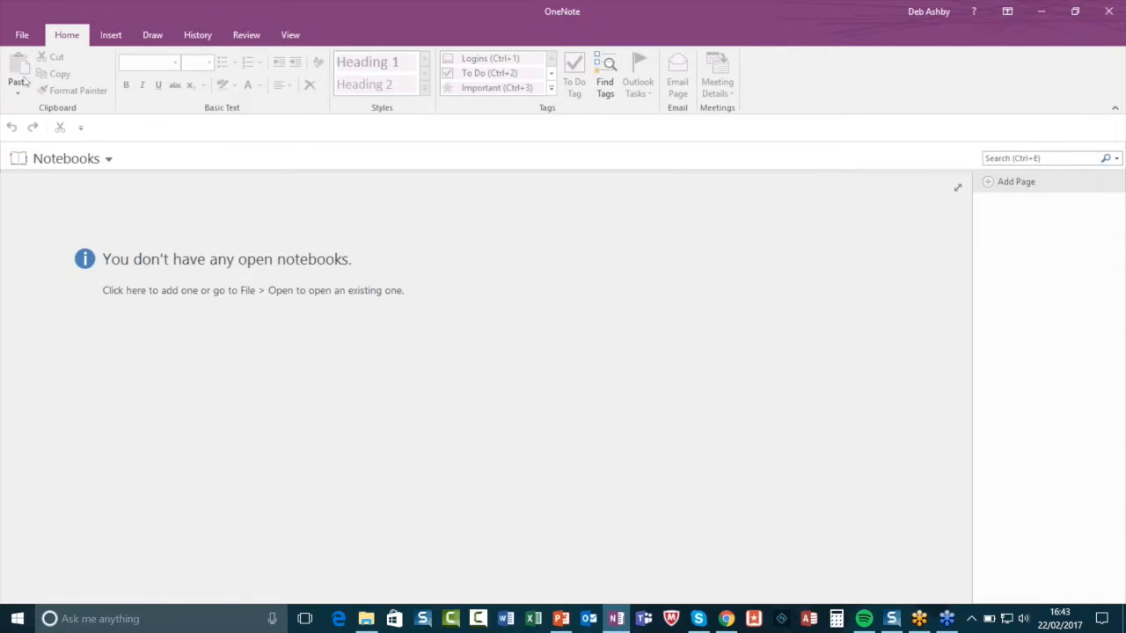
Open the recent OneNote Practice notebook stored on OneDrive - EwB.
click(27, 35)
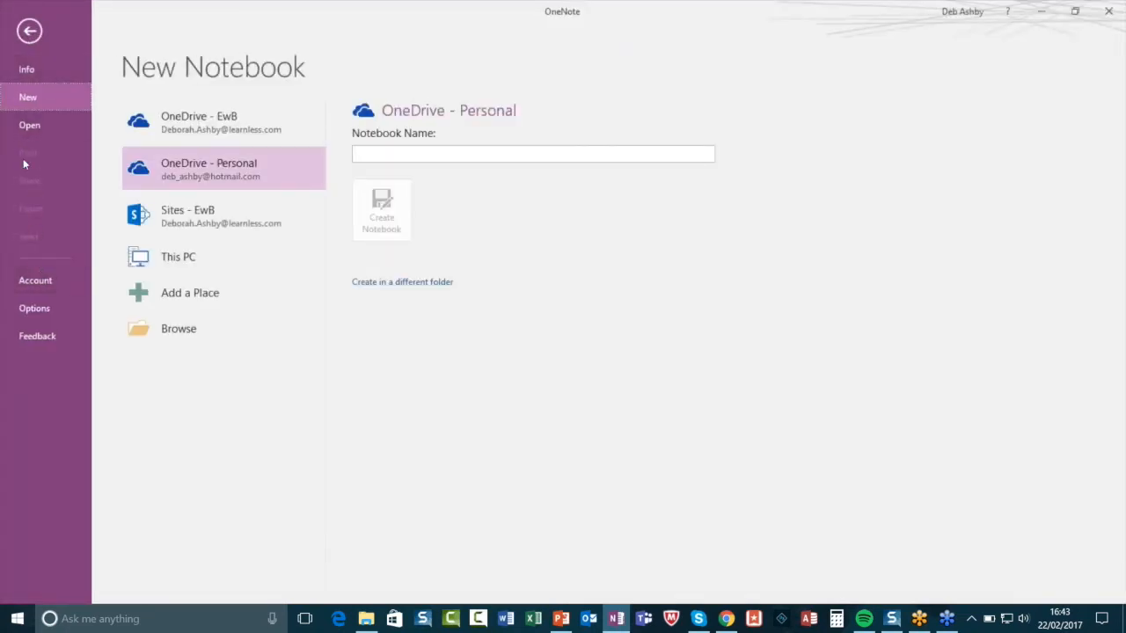
click(29, 31)
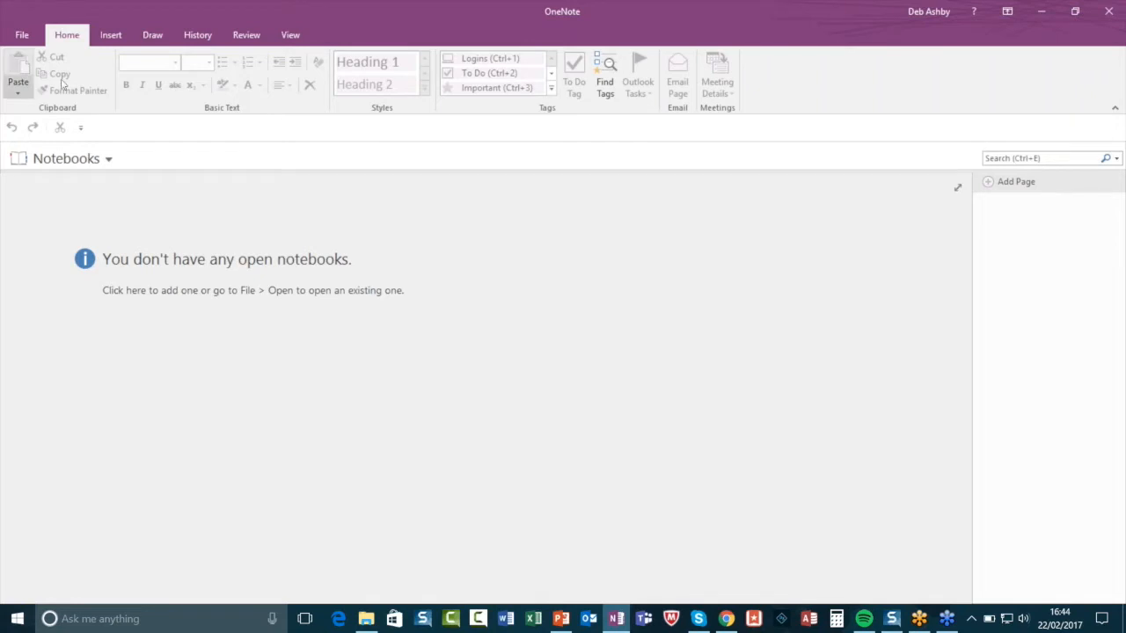
click(22, 35)
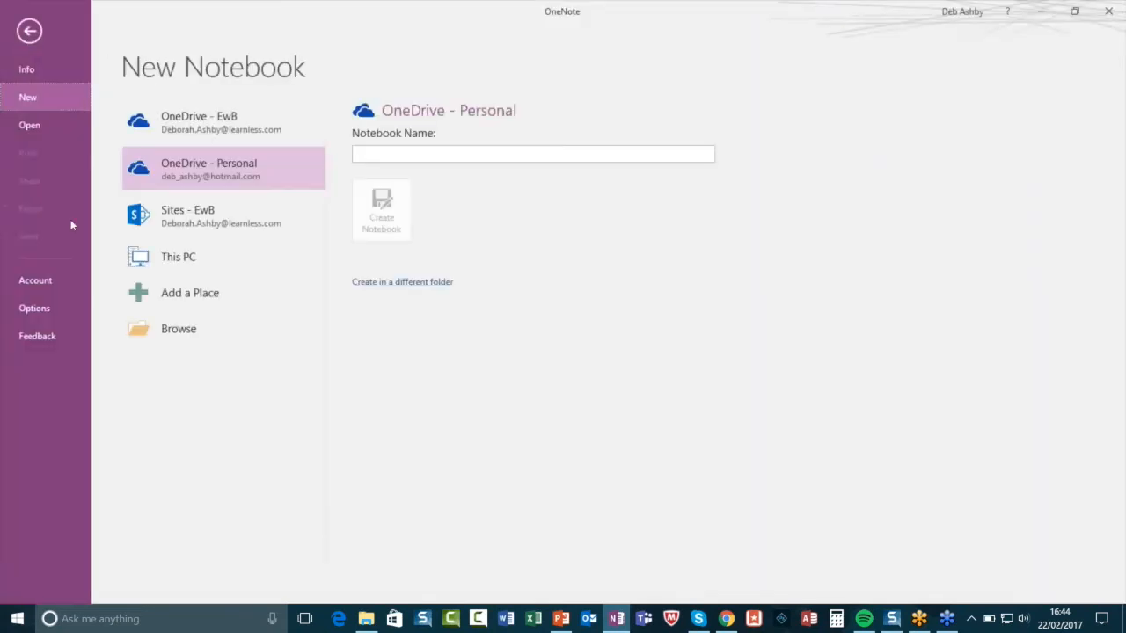
click(28, 125)
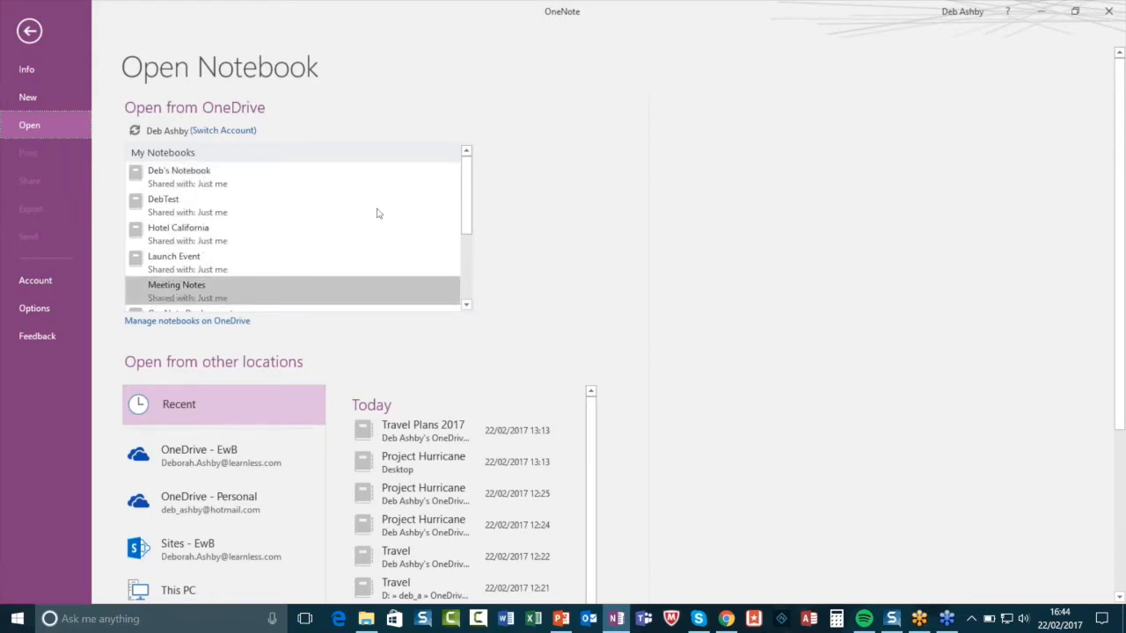
scroll(570, 125, down, 5)
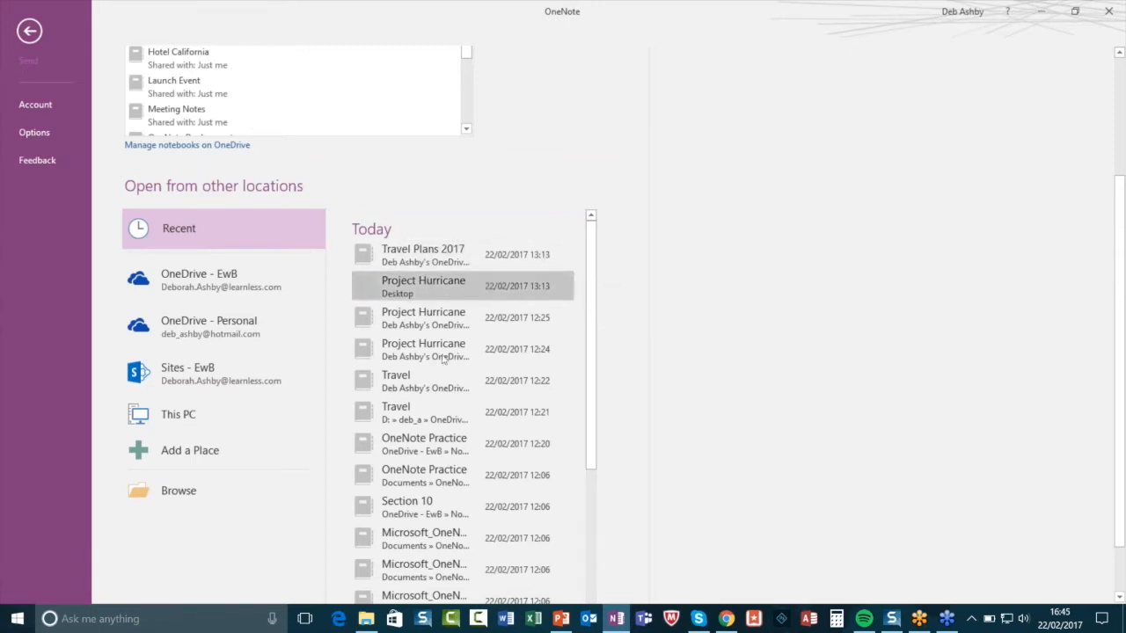
click(428, 446)
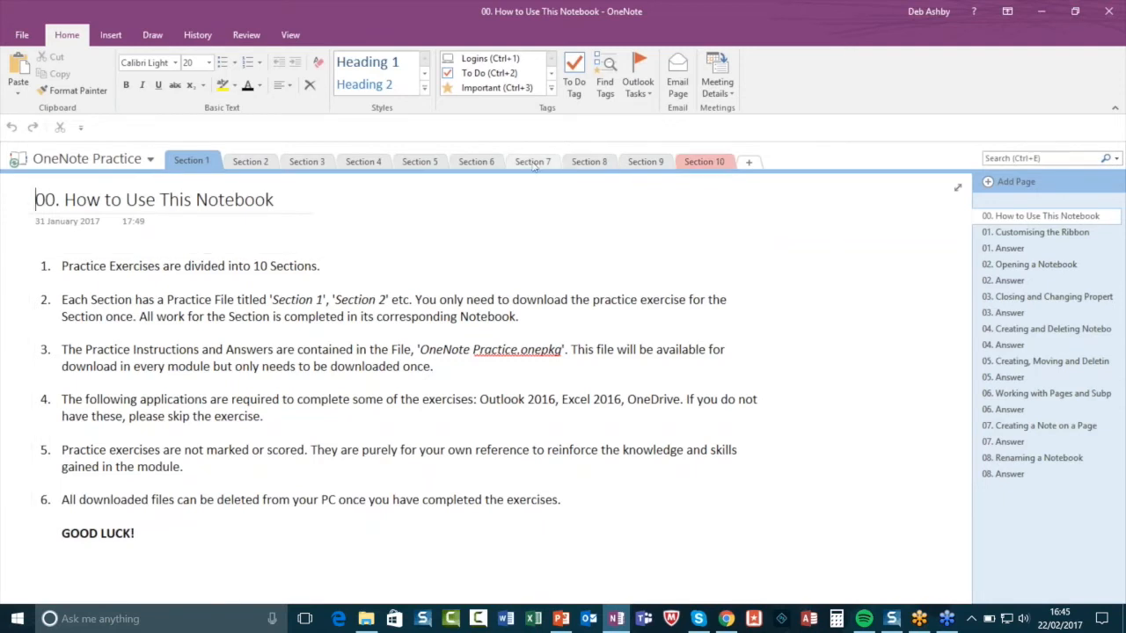
click(843, 281)
click(859, 278)
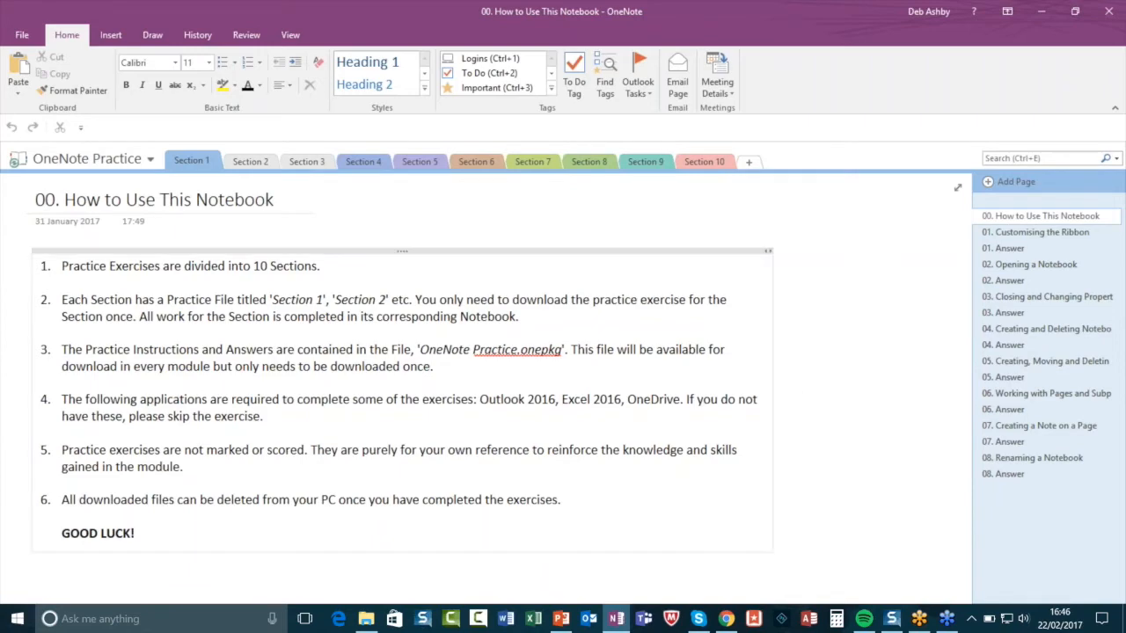
View Section 2 of the practice notebook and return to the How to Use This Notebook page in Section 1.
click(255, 163)
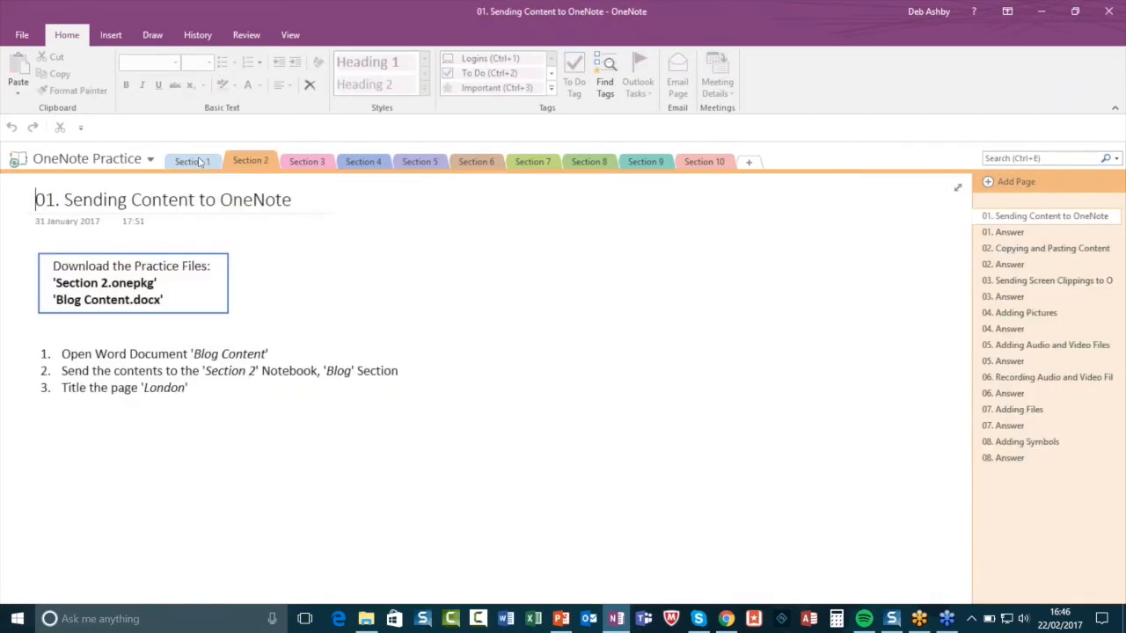
click(201, 162)
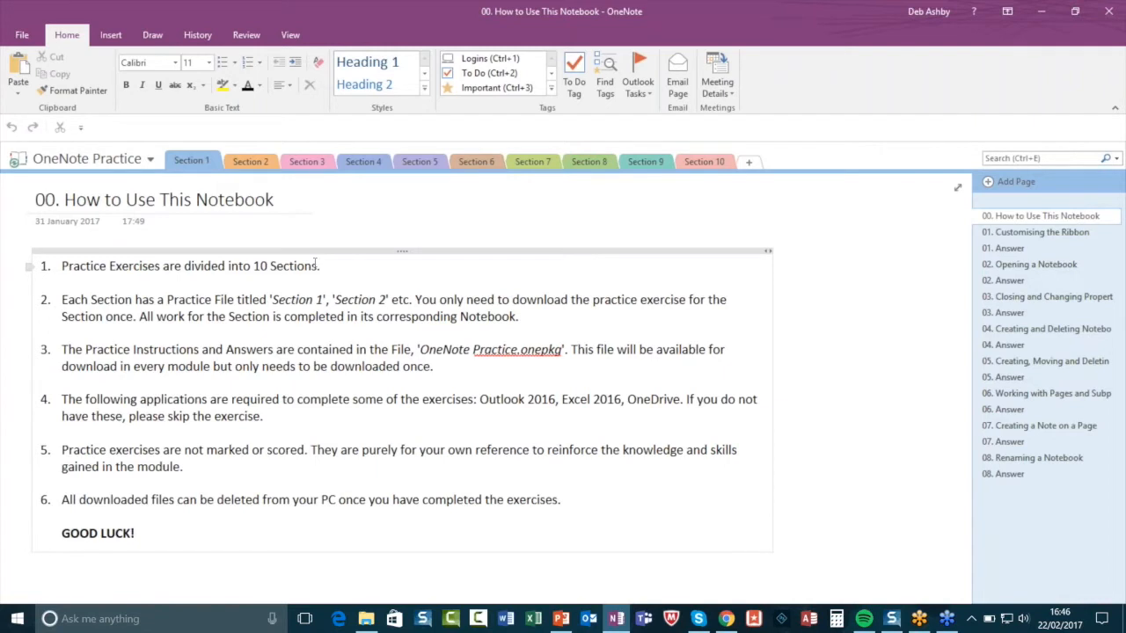
click(283, 267)
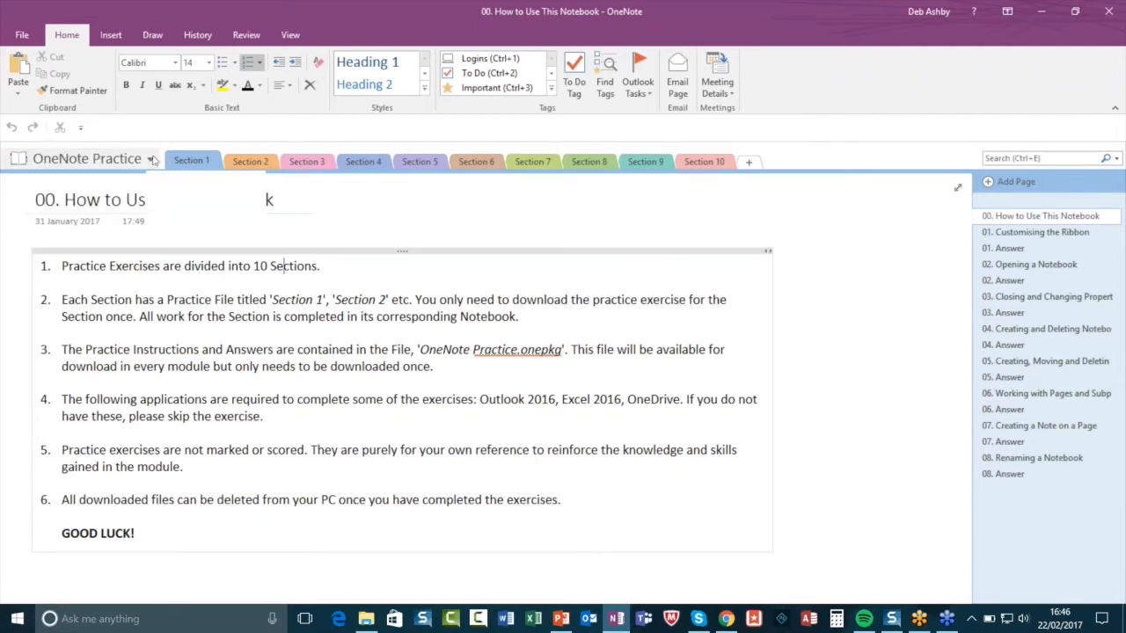
Show the list of open notebooks and check the management options for the OneNote Practice notebook.
click(151, 159)
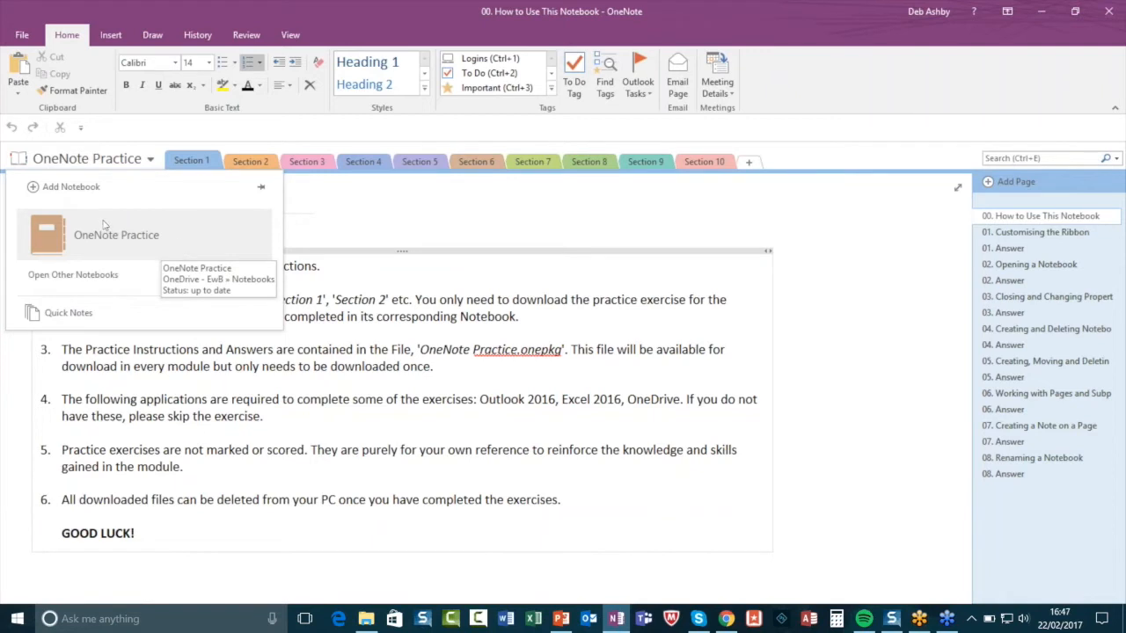
right_click(172, 238)
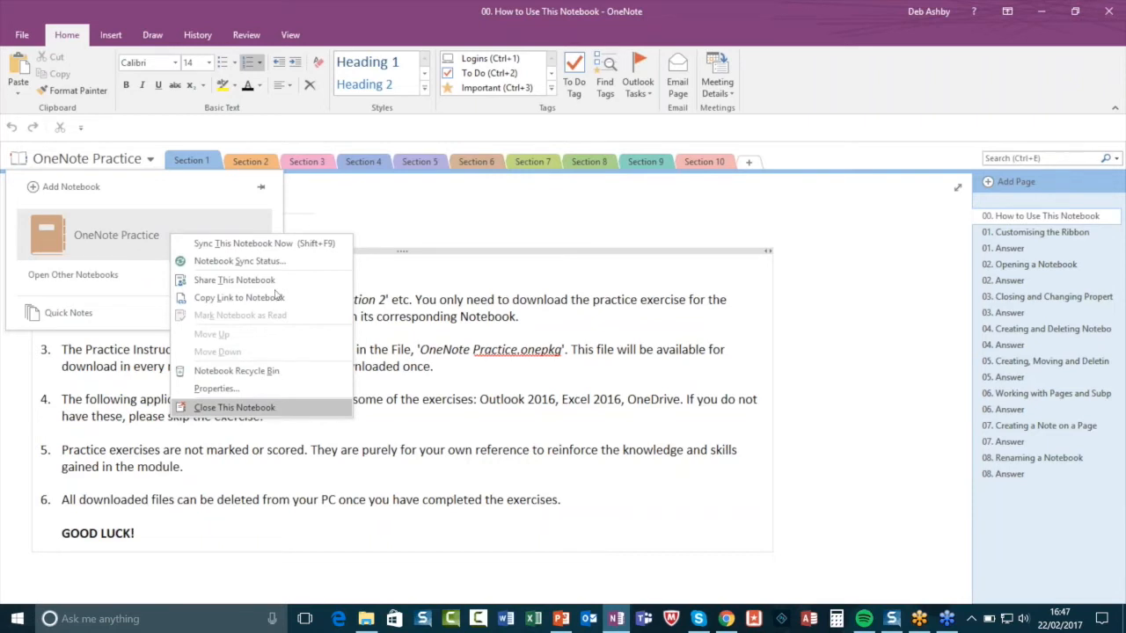
click(264, 243)
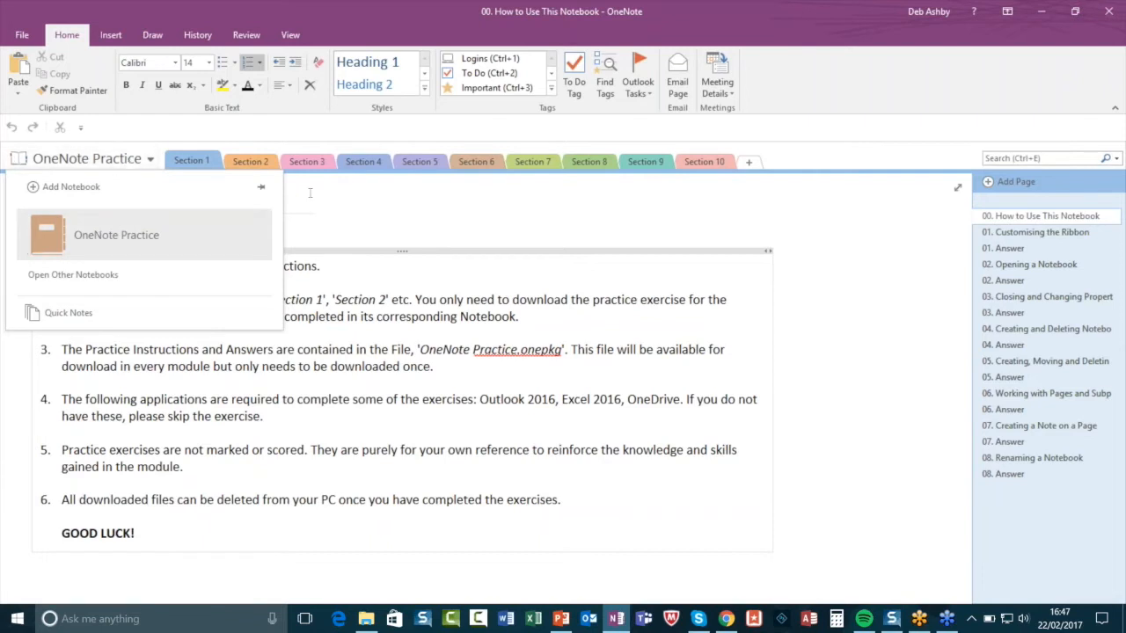
click(273, 198)
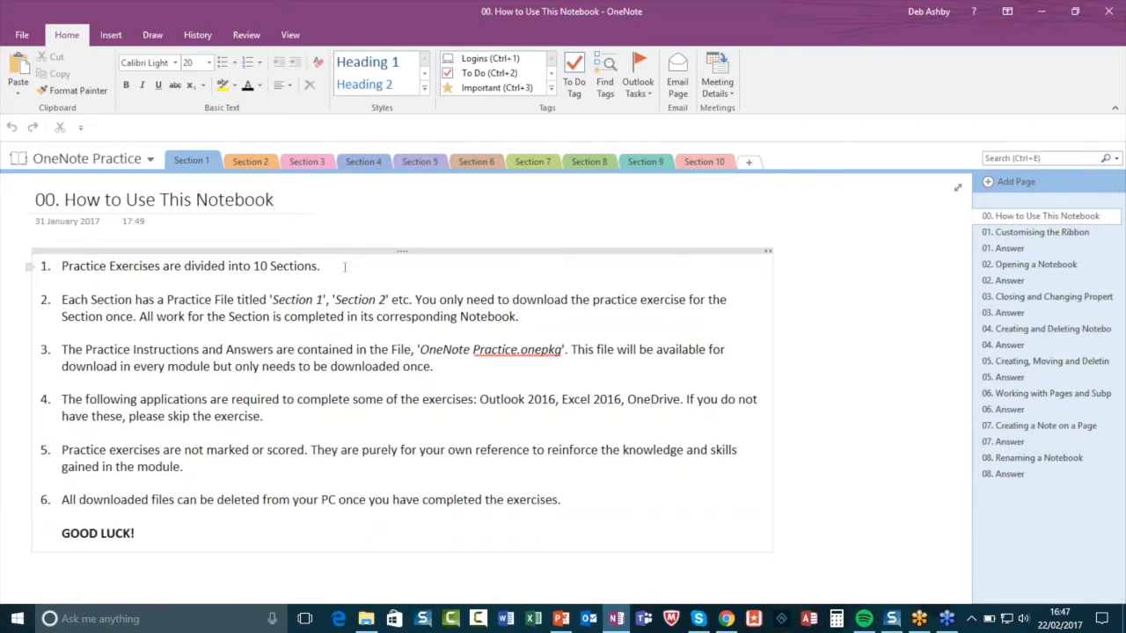
Look through Sections 2 and 3, and view the 01. Customising the Ribbon page in Section 1.
click(250, 164)
click(310, 163)
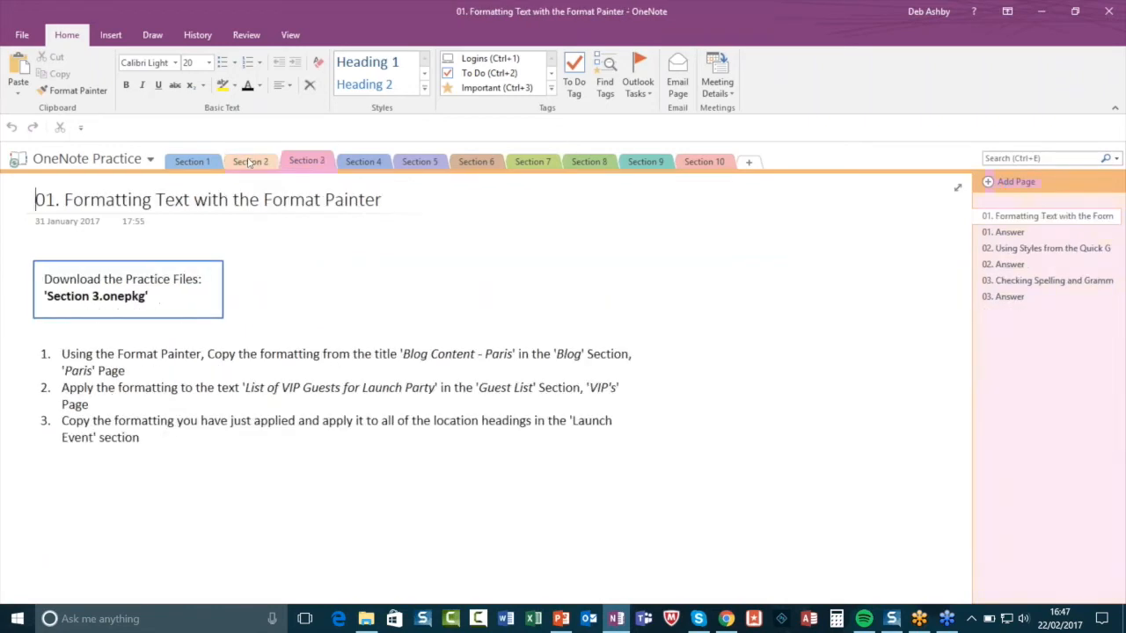
click(191, 162)
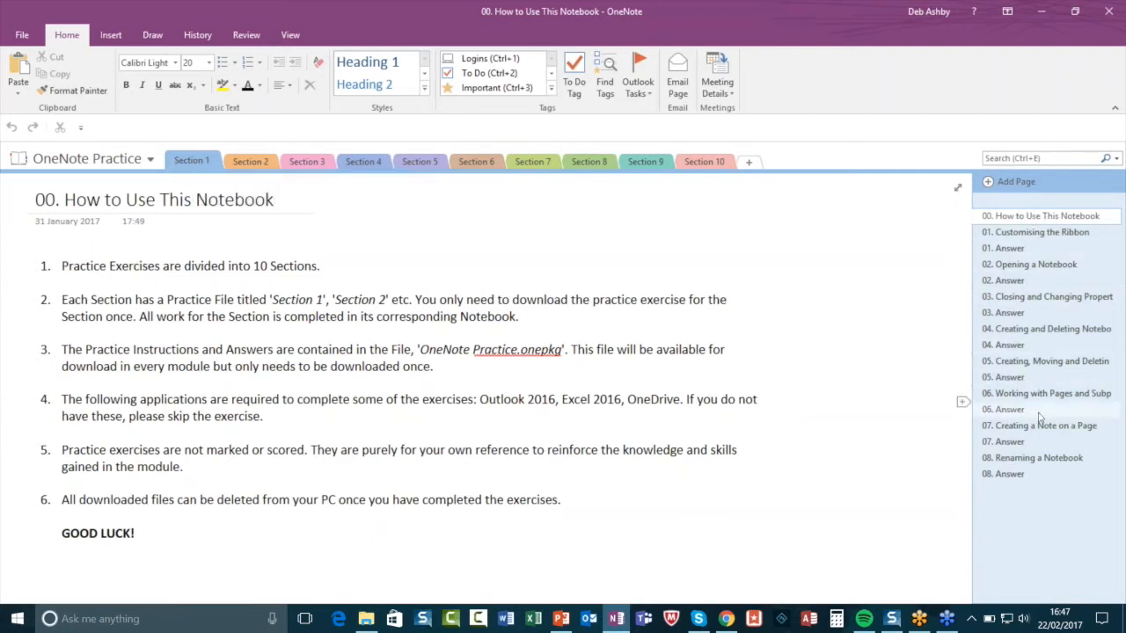
click(1011, 233)
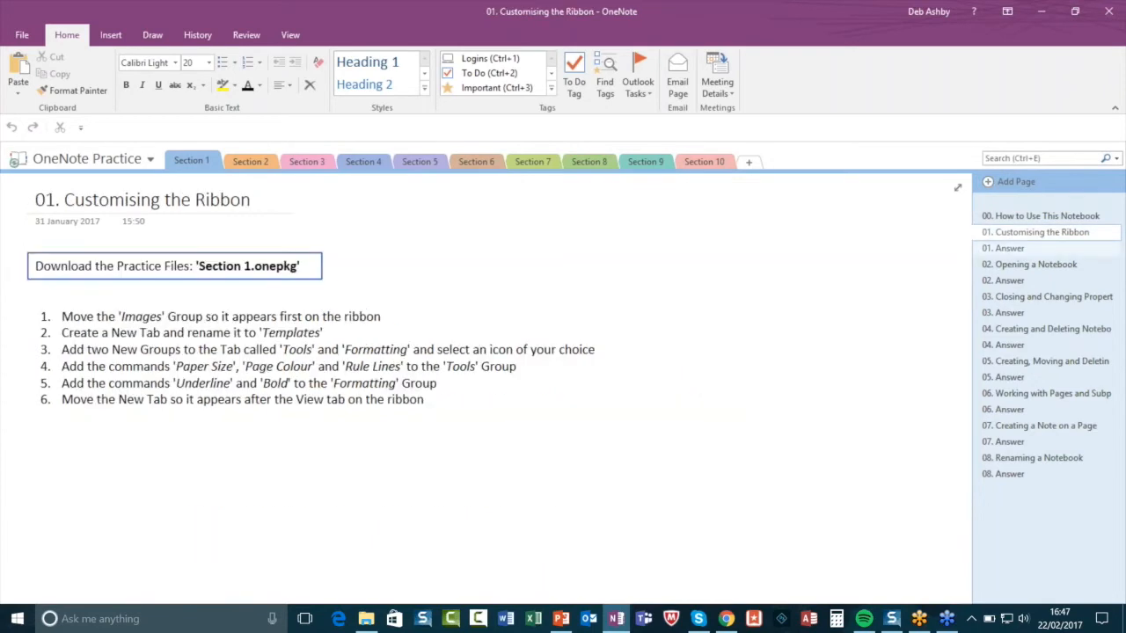
Look through the Section 1 exercise and answer pages from 01 to 04, and return to the How to Use This Notebook page.
click(1011, 248)
click(1011, 265)
click(1011, 281)
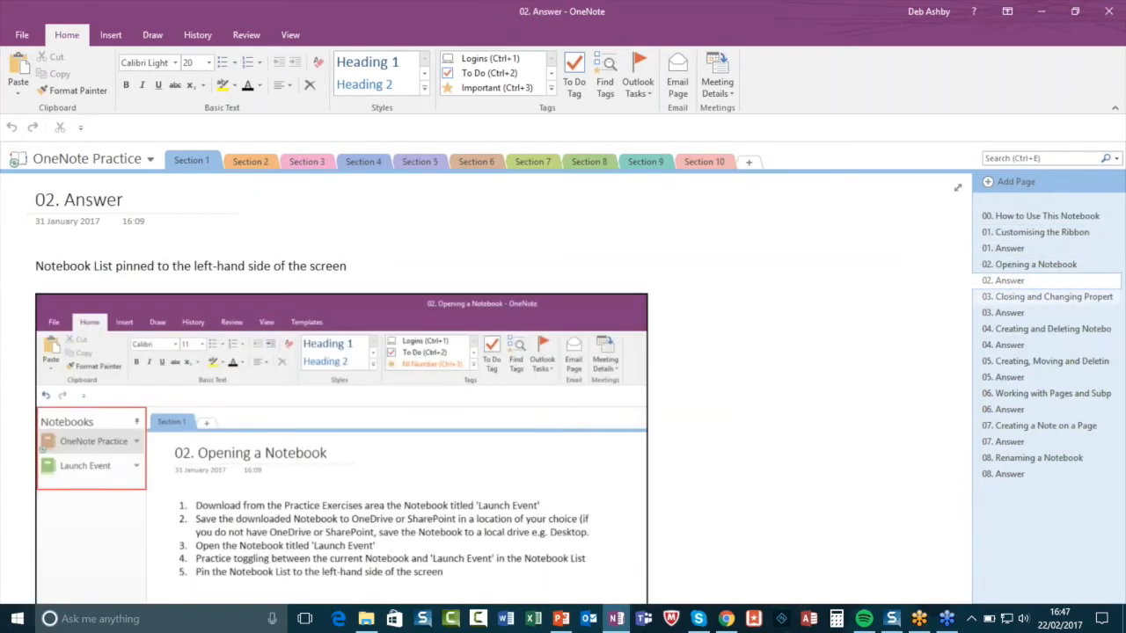
click(1013, 297)
click(1014, 314)
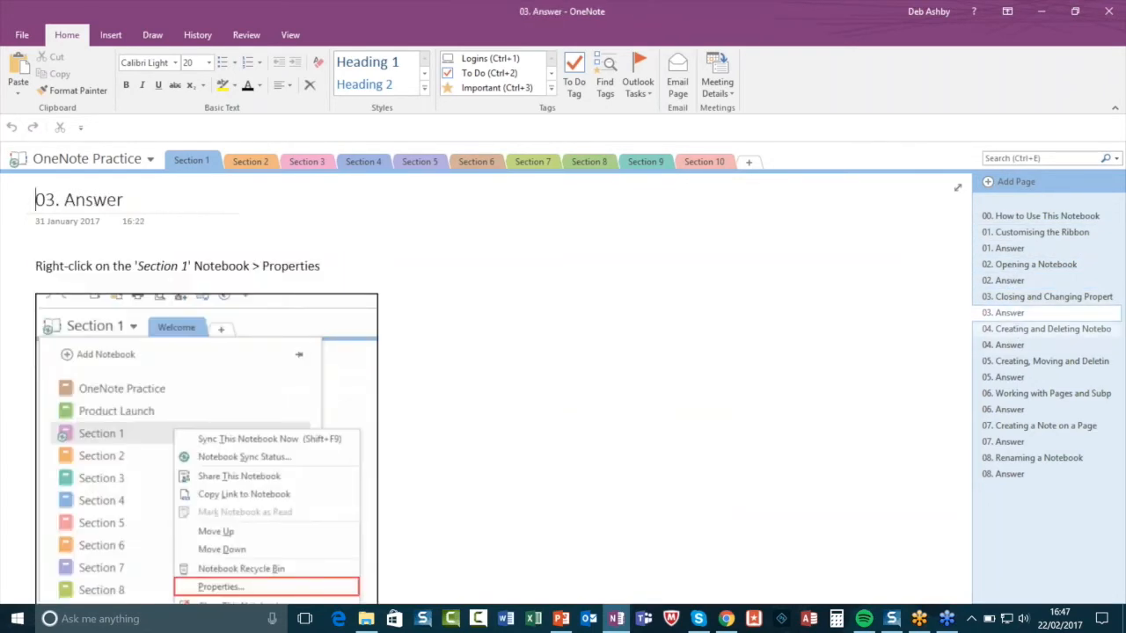
click(1014, 329)
click(1018, 218)
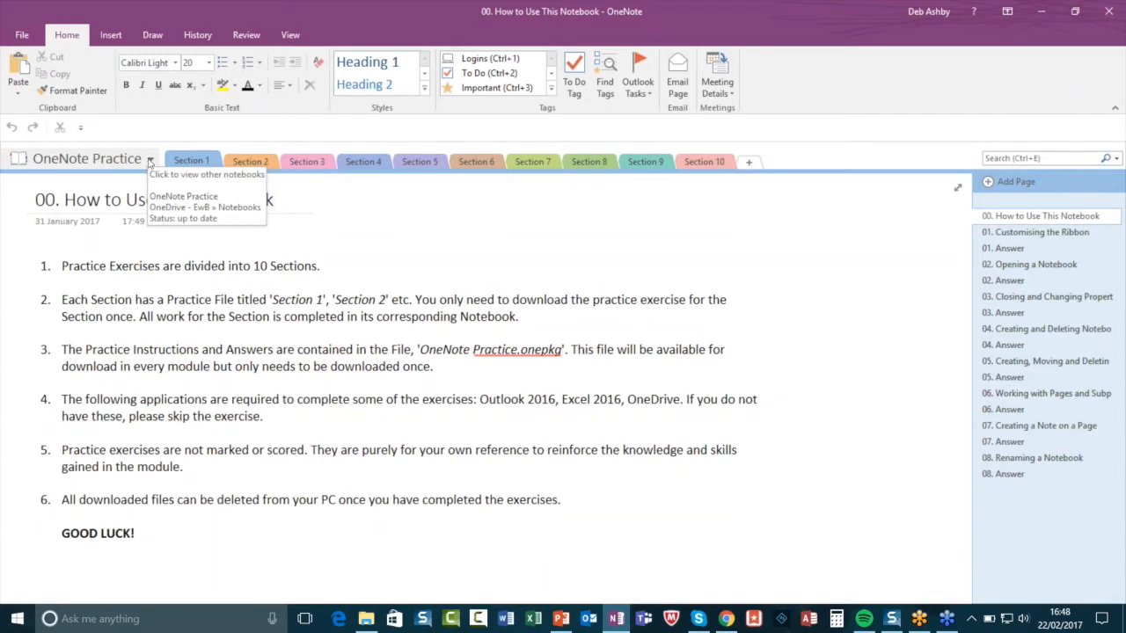
Check the display name and colour choices in the OneNote Practice notebook's properties, and close them without changes.
click(151, 160)
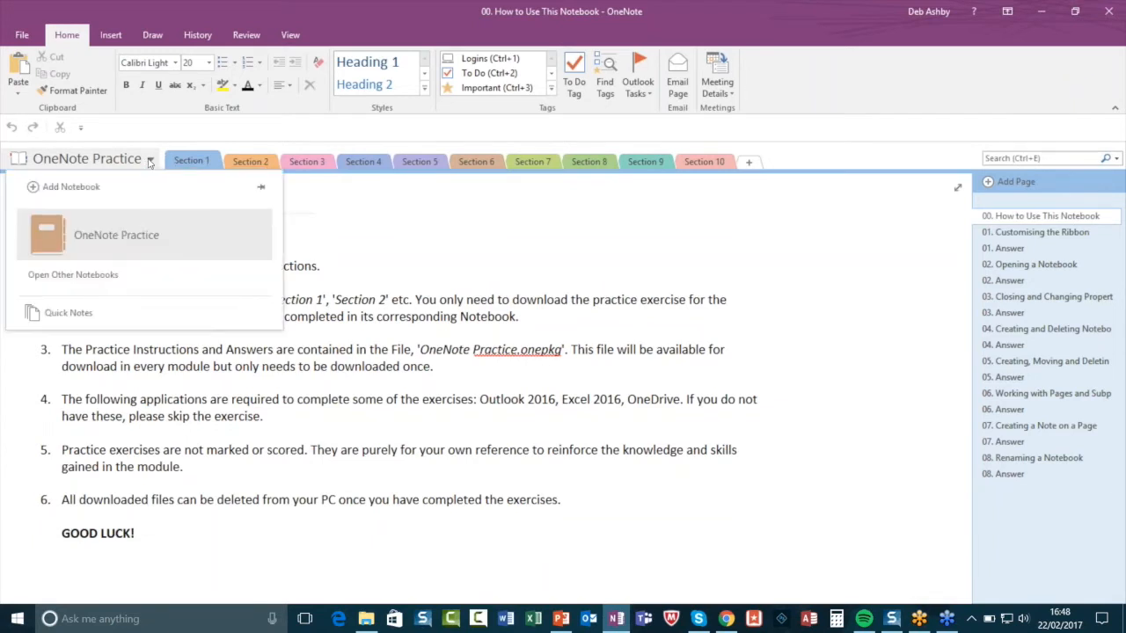
right_click(172, 236)
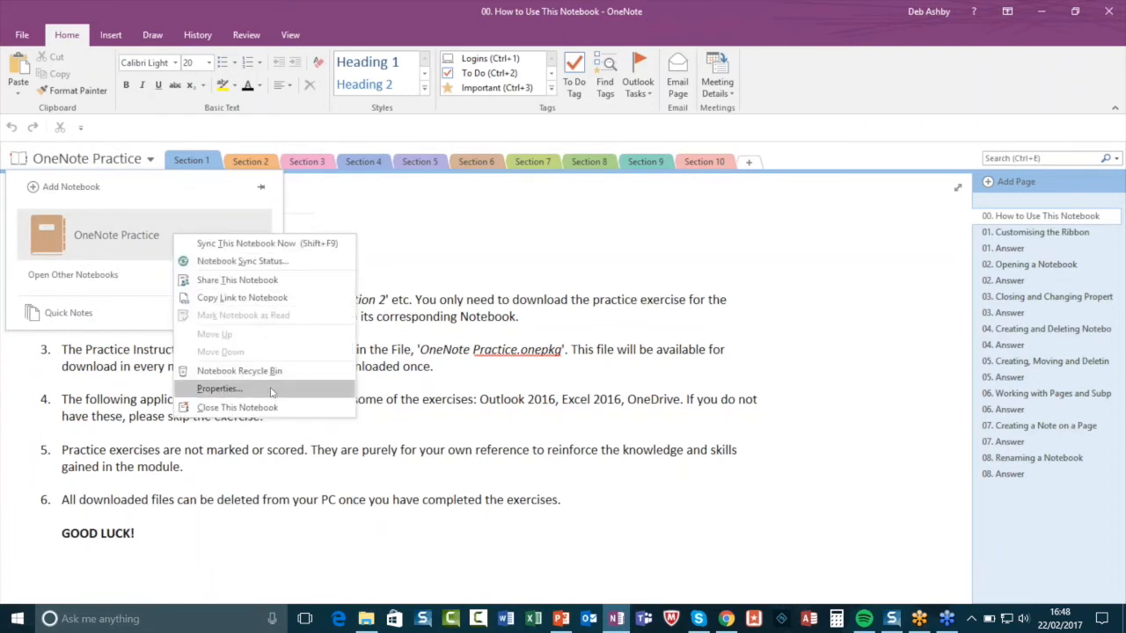
click(220, 389)
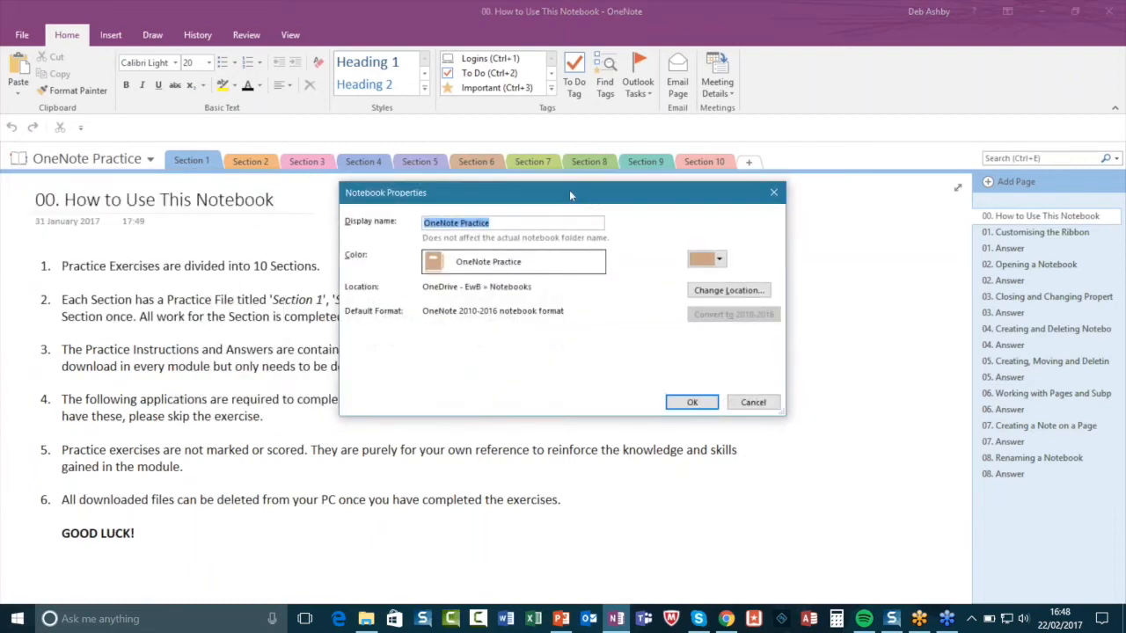
drag(551, 189, 475, 163)
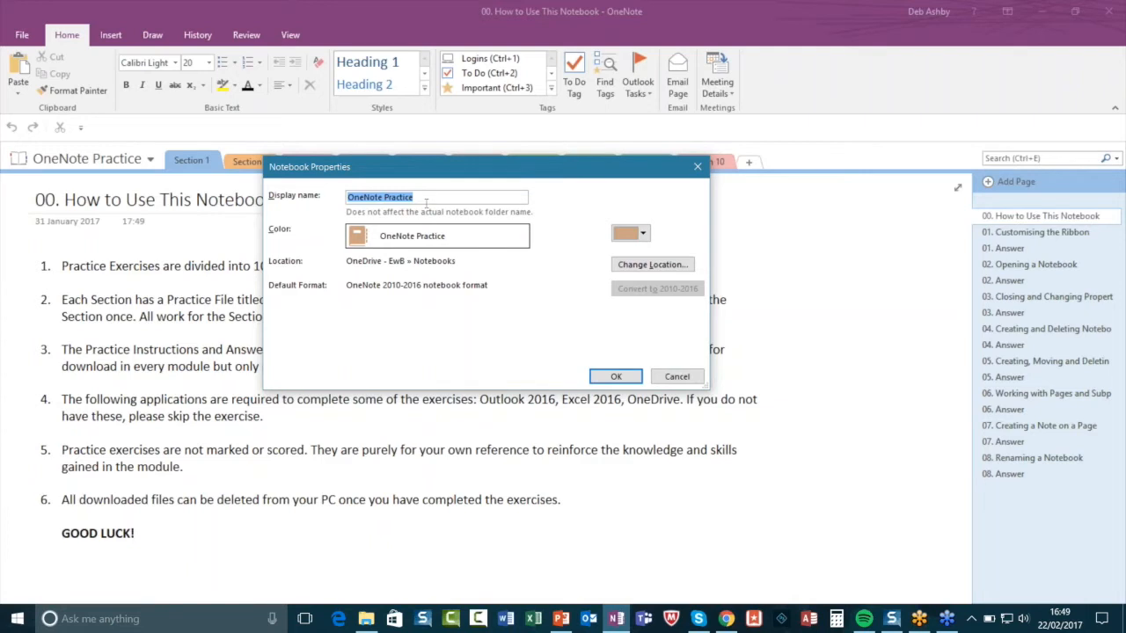
click(645, 235)
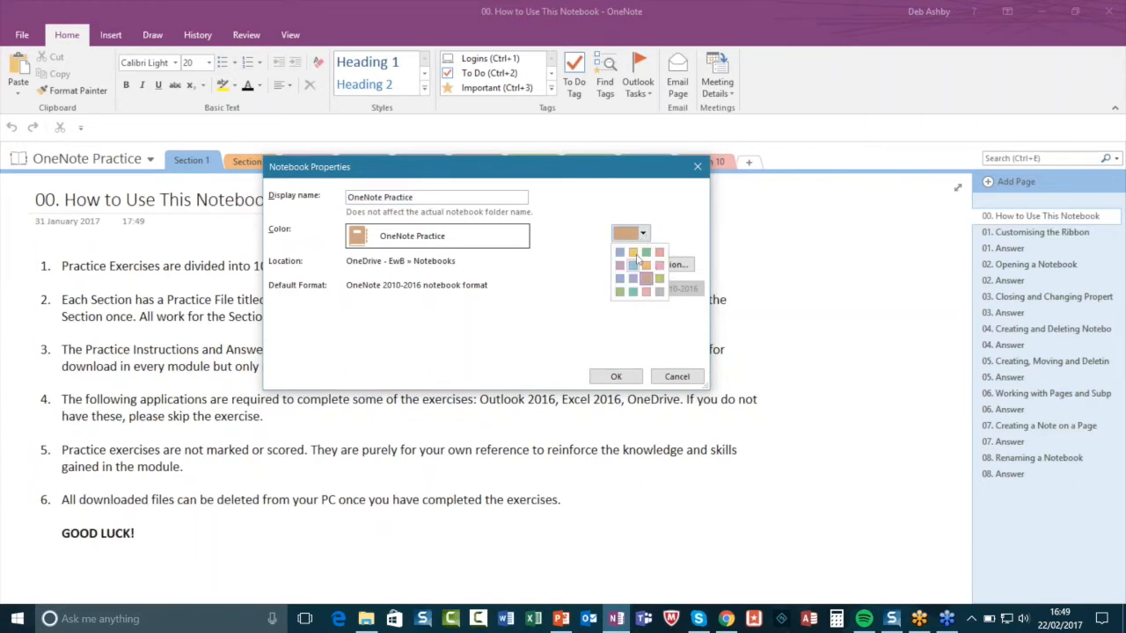
click(569, 212)
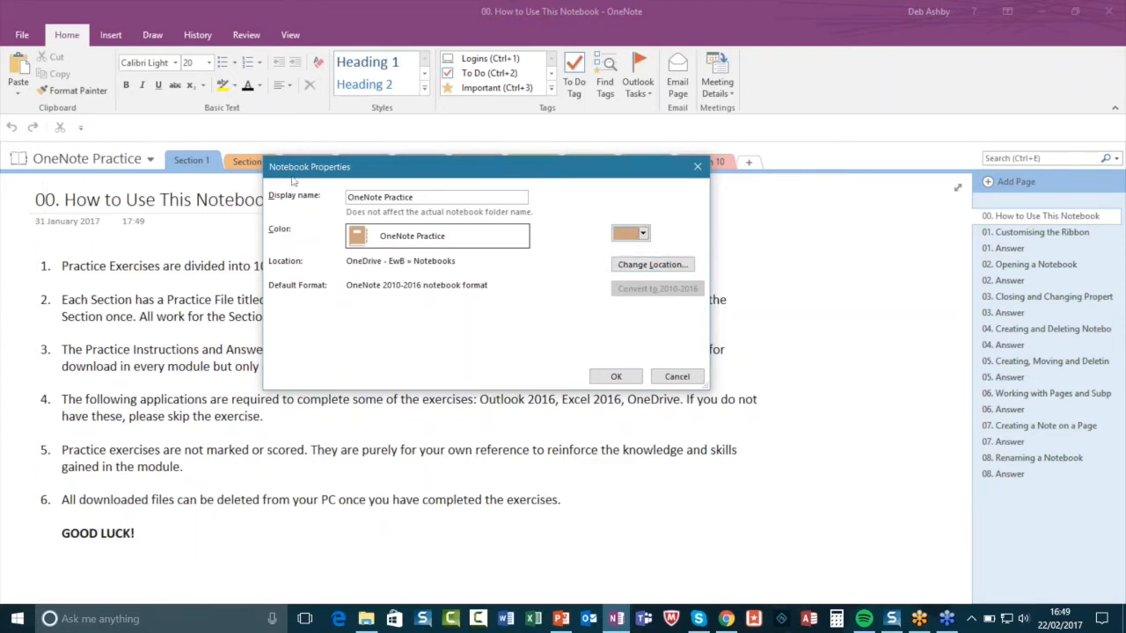
click(675, 376)
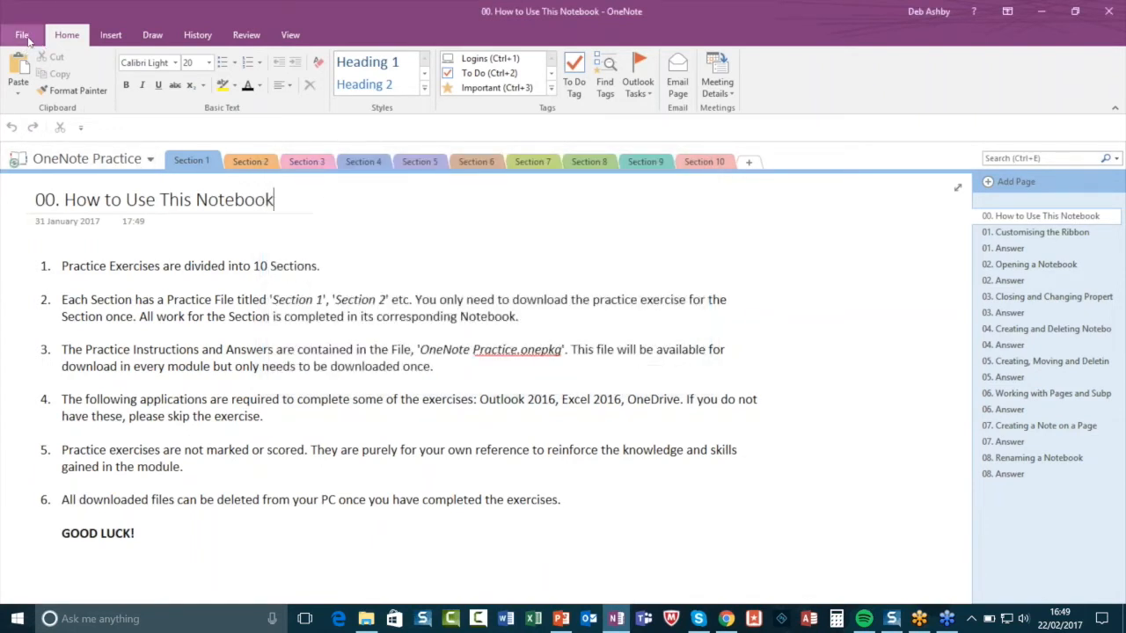
Check the settings available for OneNote Practice in the Notebook Information view and return to the notebook.
click(27, 41)
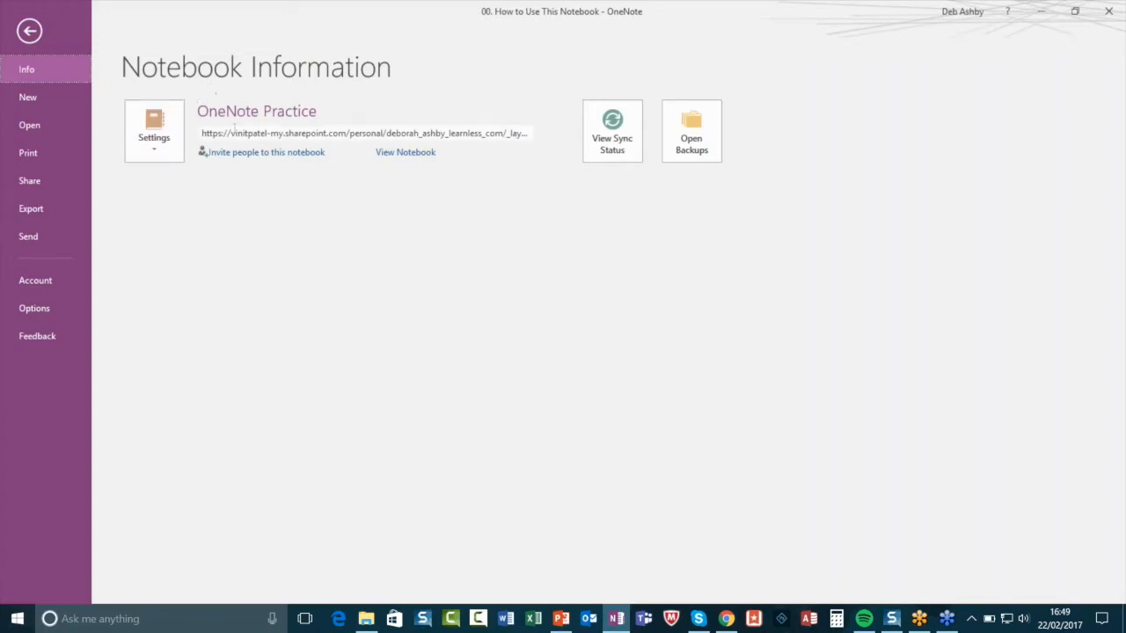
click(161, 155)
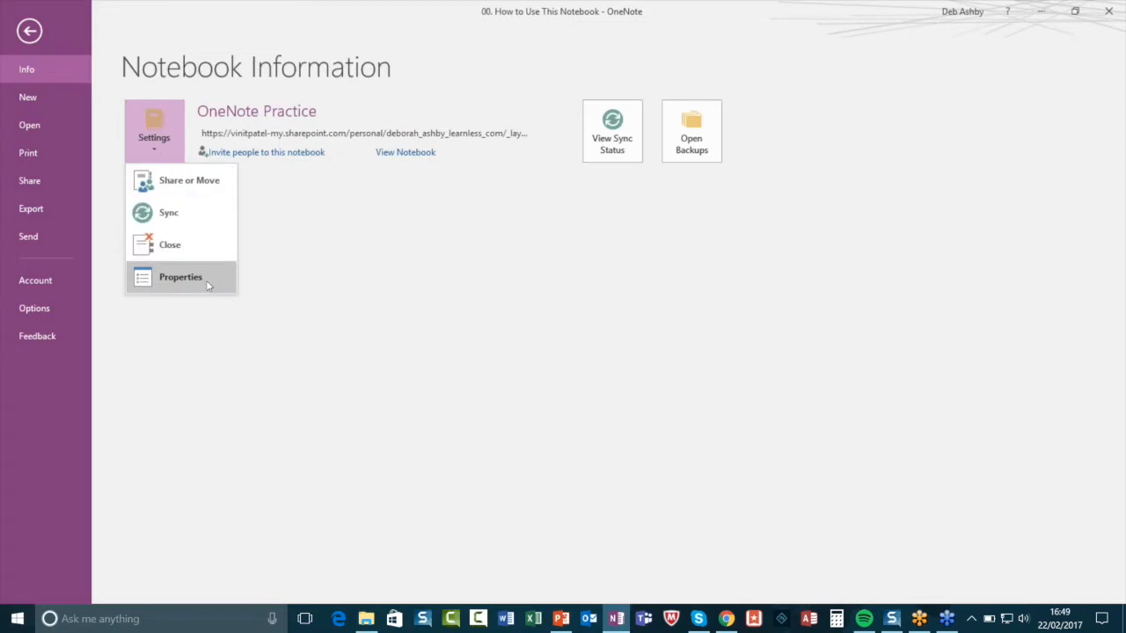
click(389, 298)
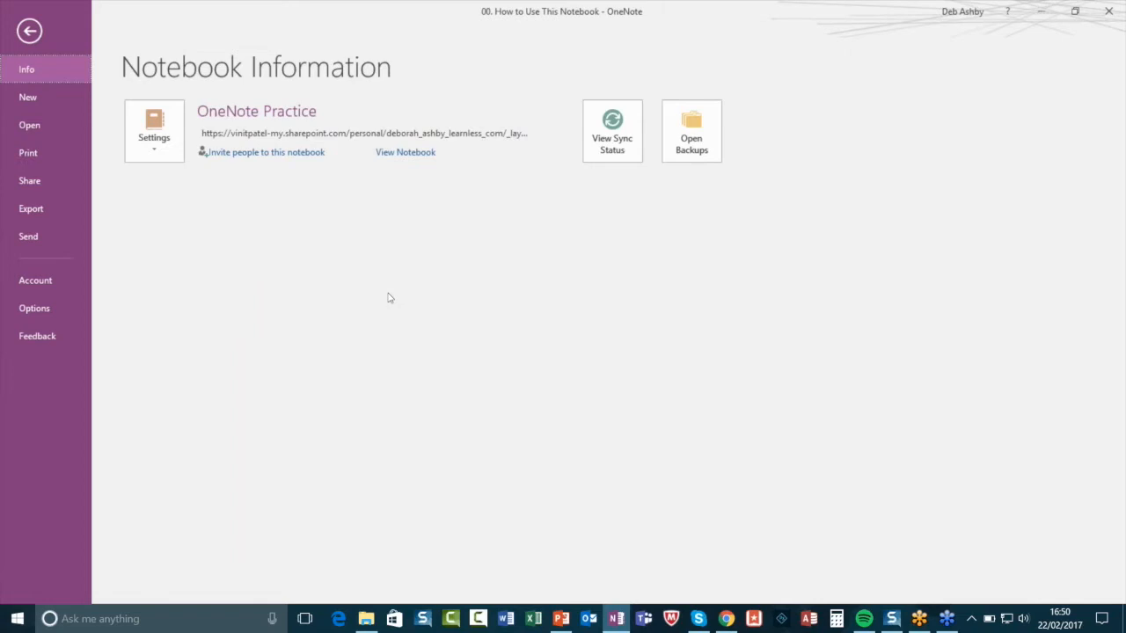
click(36, 35)
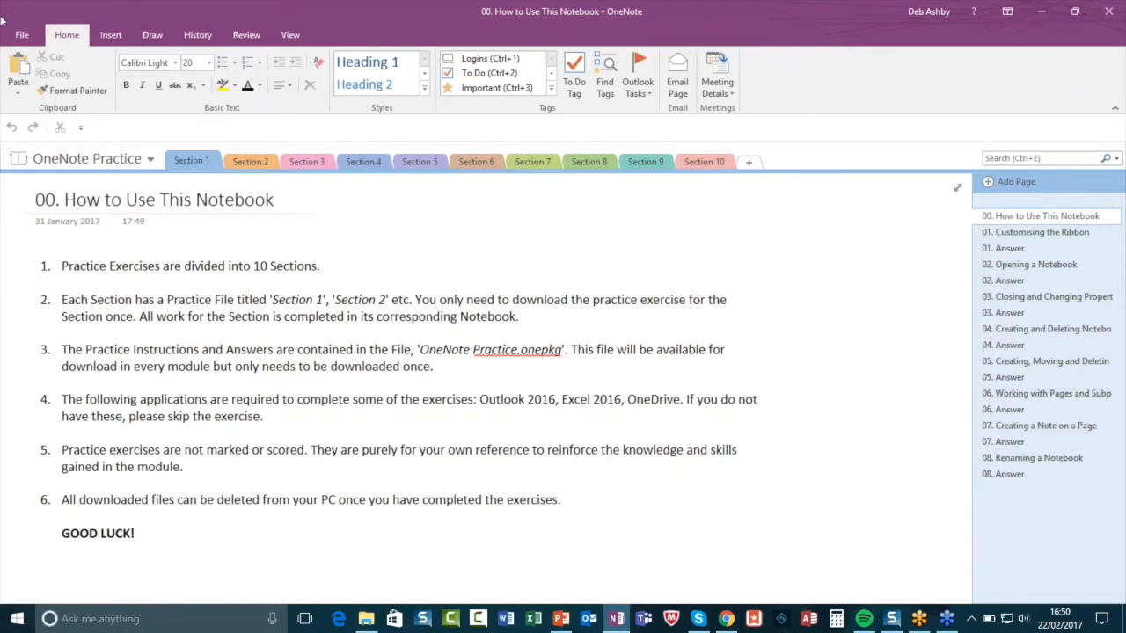
Create a new notebook named Travel on OneDrive - Personal without sharing it with anyone.
click(24, 37)
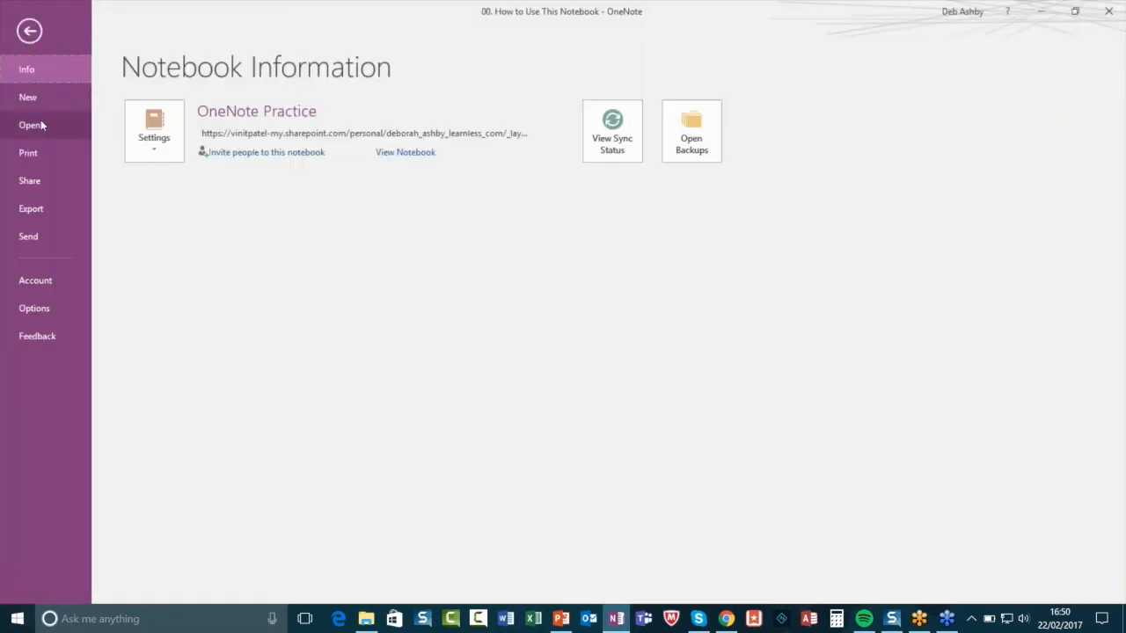
click(40, 97)
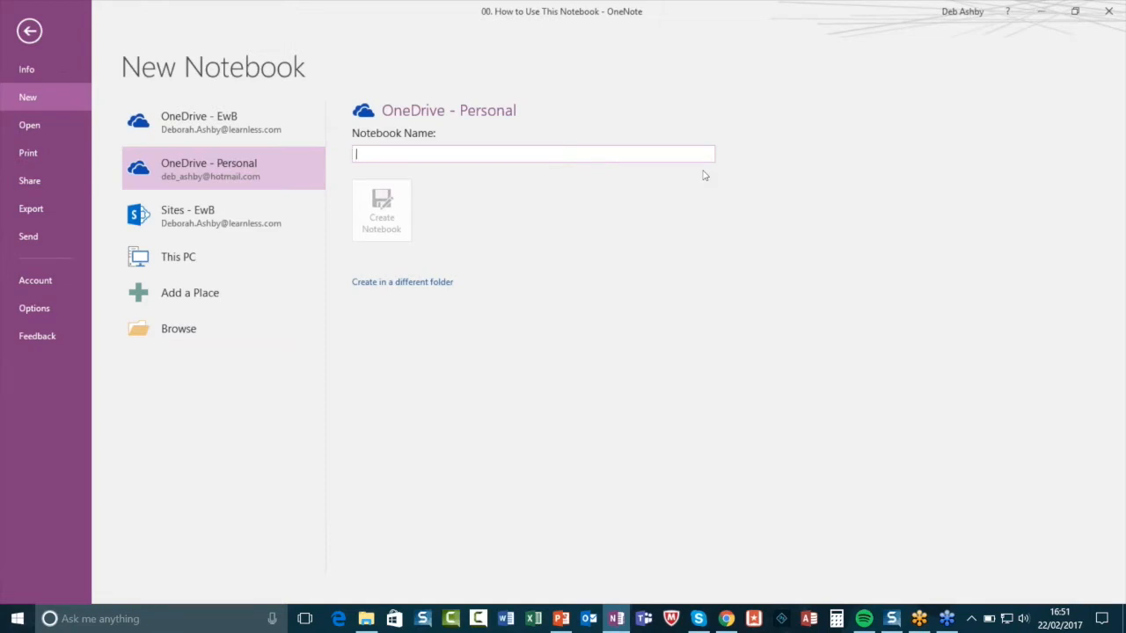
text(Travel)
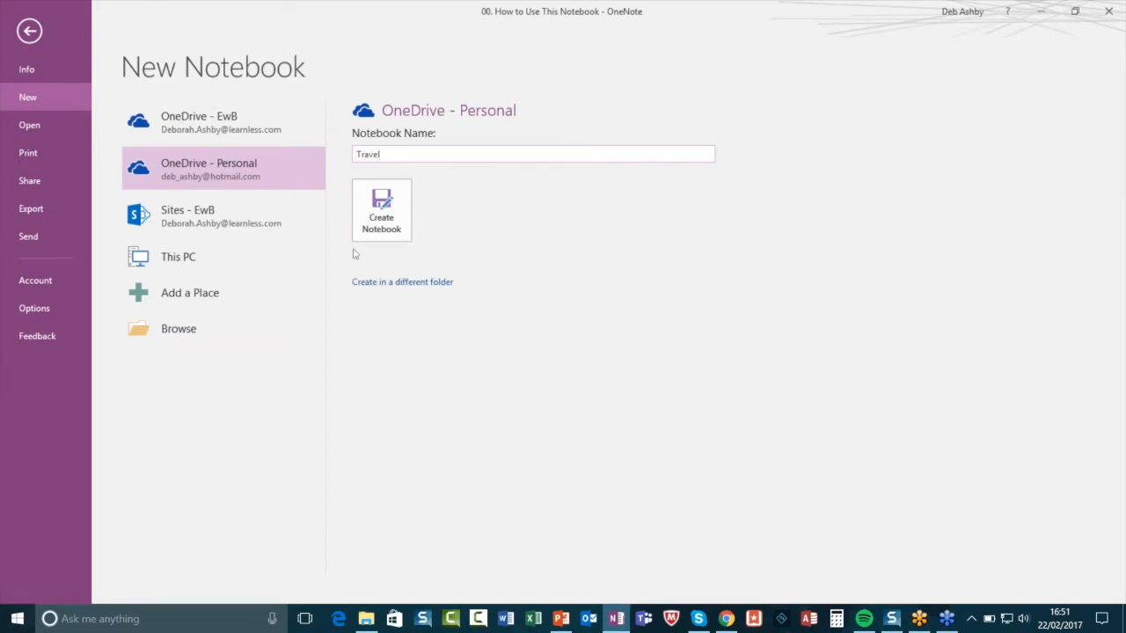
click(381, 224)
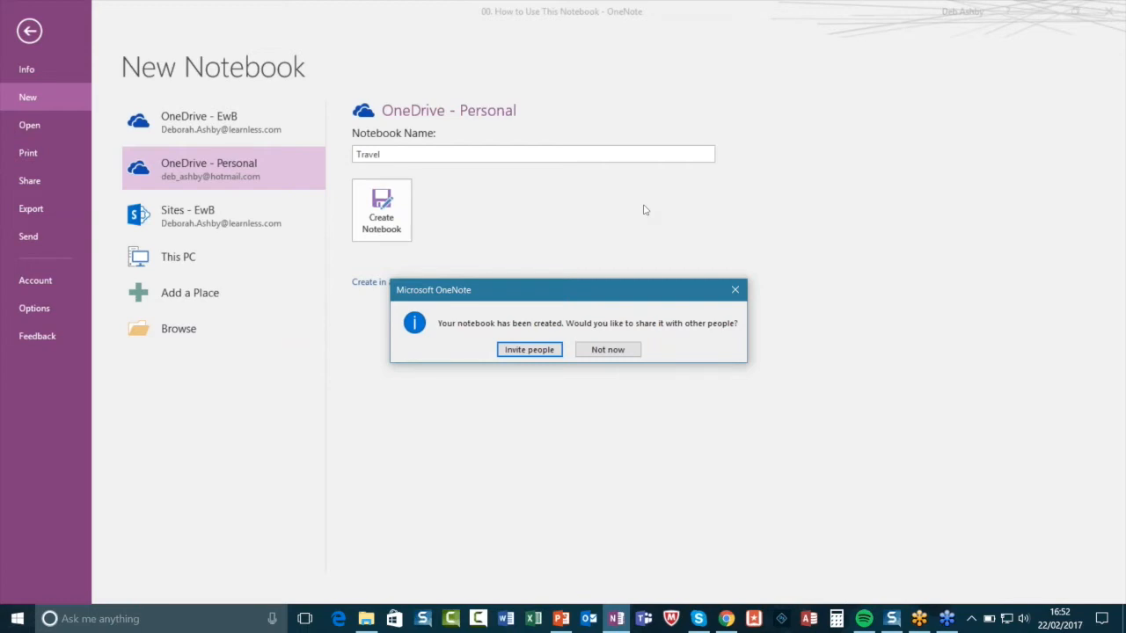
click(608, 350)
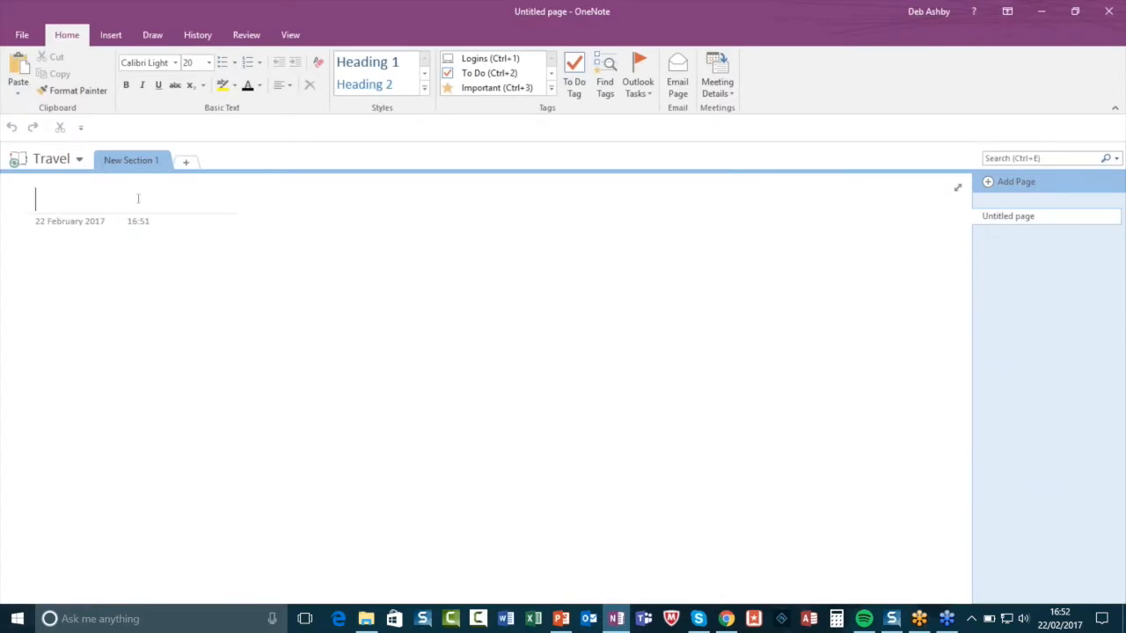
Close the Travel Plans 2017 notebook from the list of open notebooks.
click(148, 161)
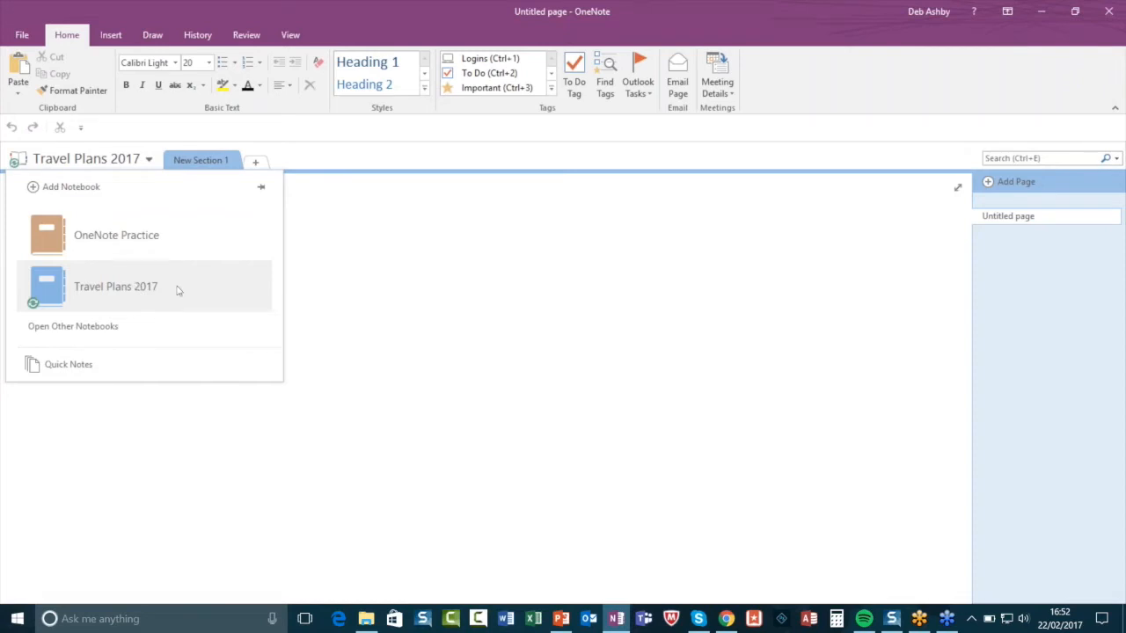
right_click(136, 282)
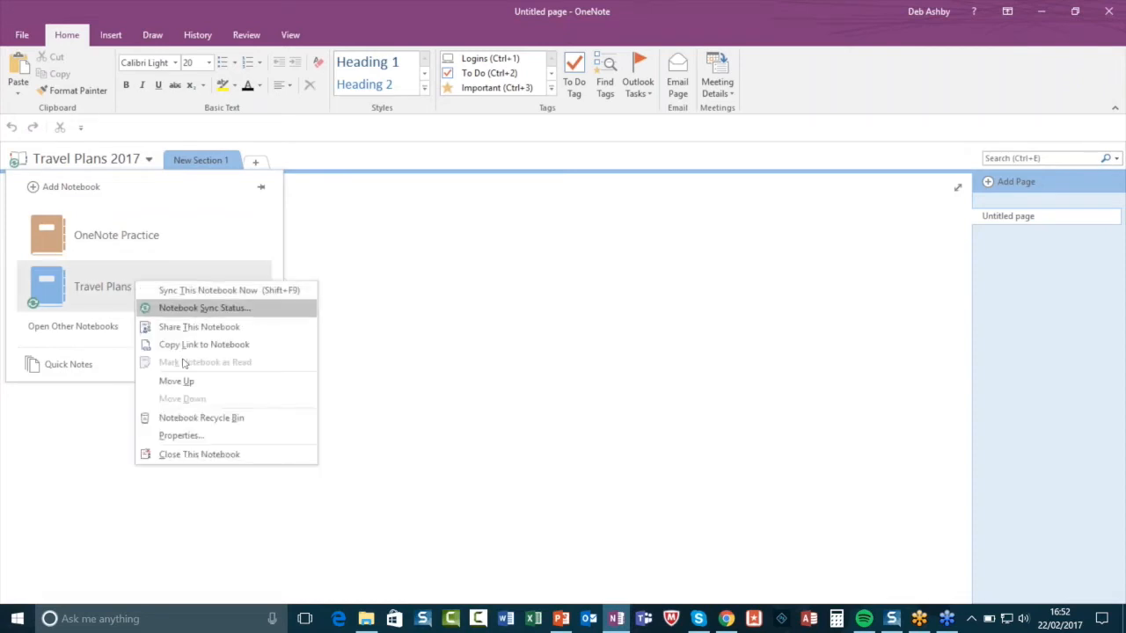
click(201, 454)
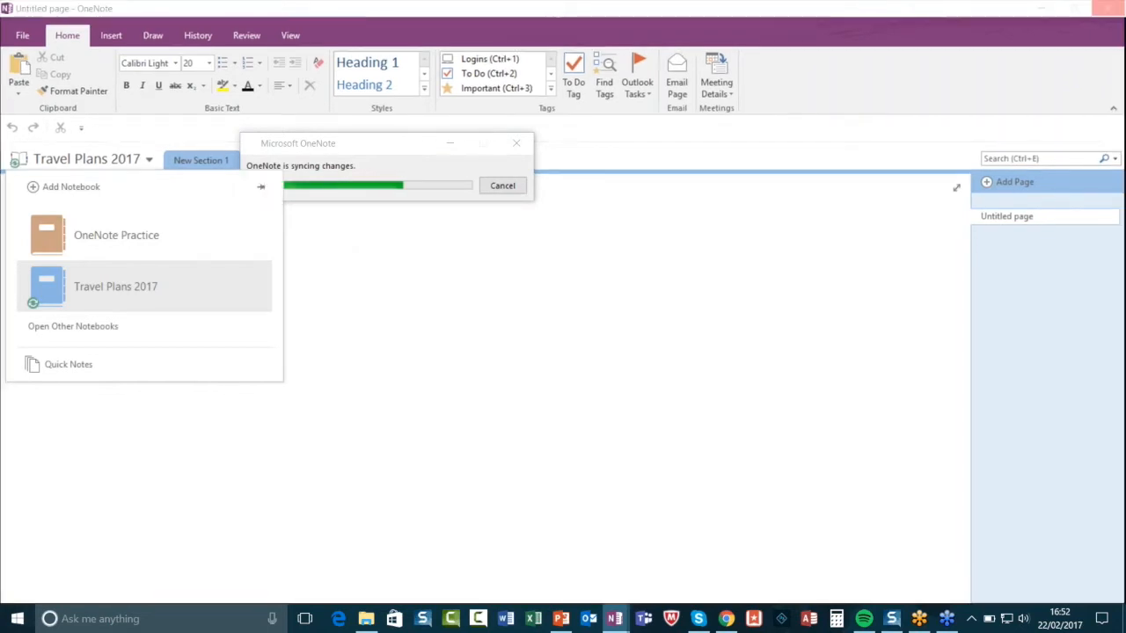
Create a new notebook named Holidays 2 on OneDrive - Personal without sharing it with anyone.
click(22, 36)
click(37, 99)
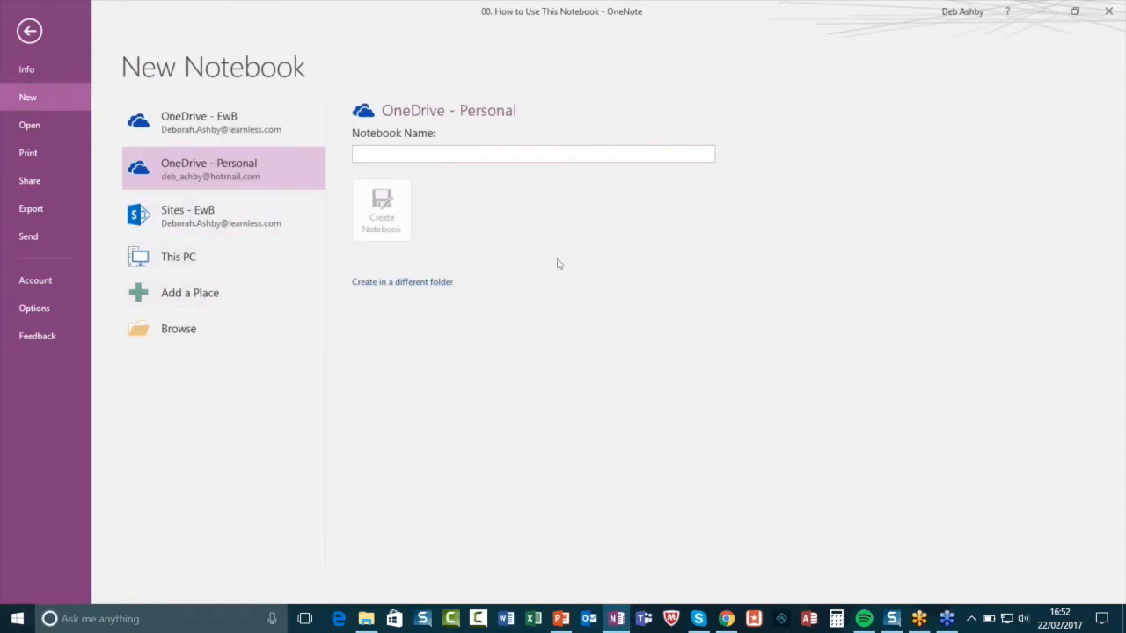
text(Hol)
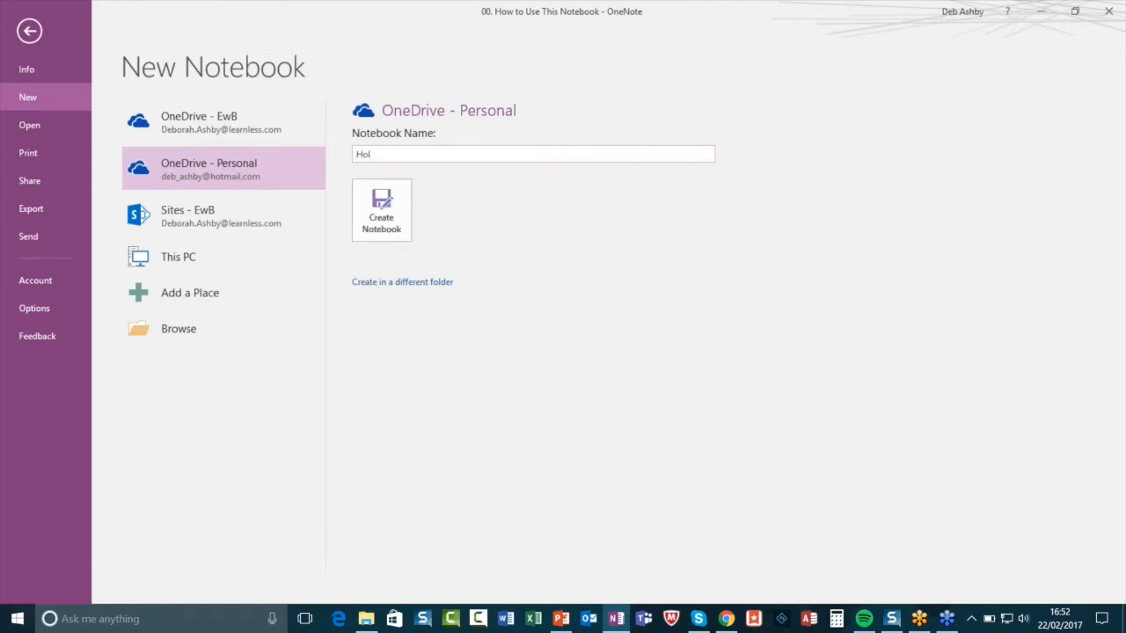
text(lidays 2)
click(380, 210)
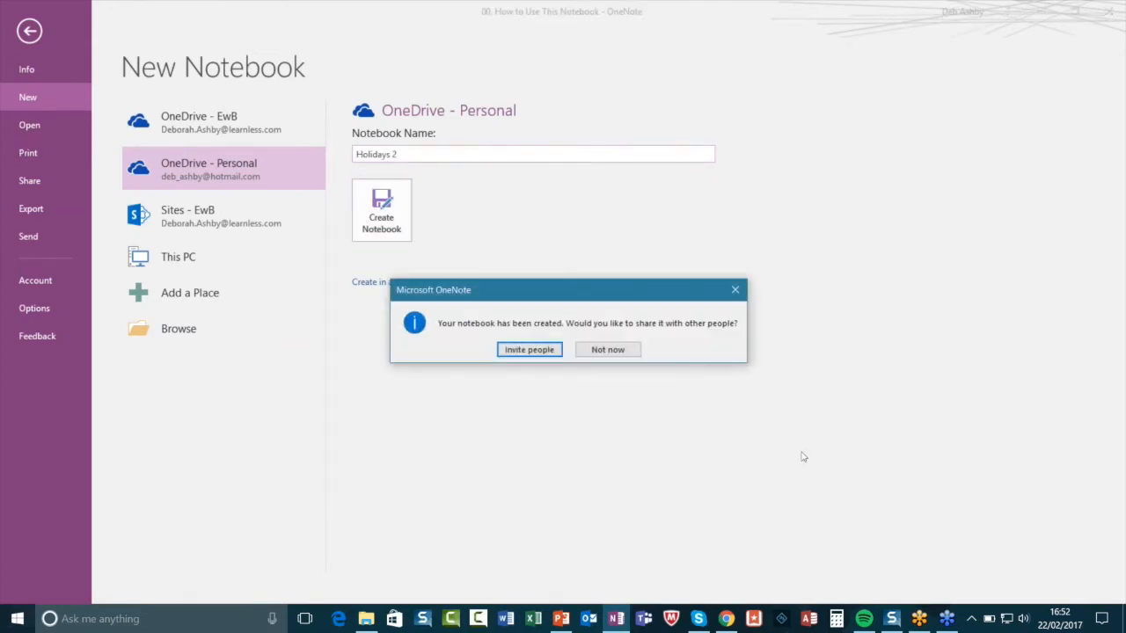
click(608, 350)
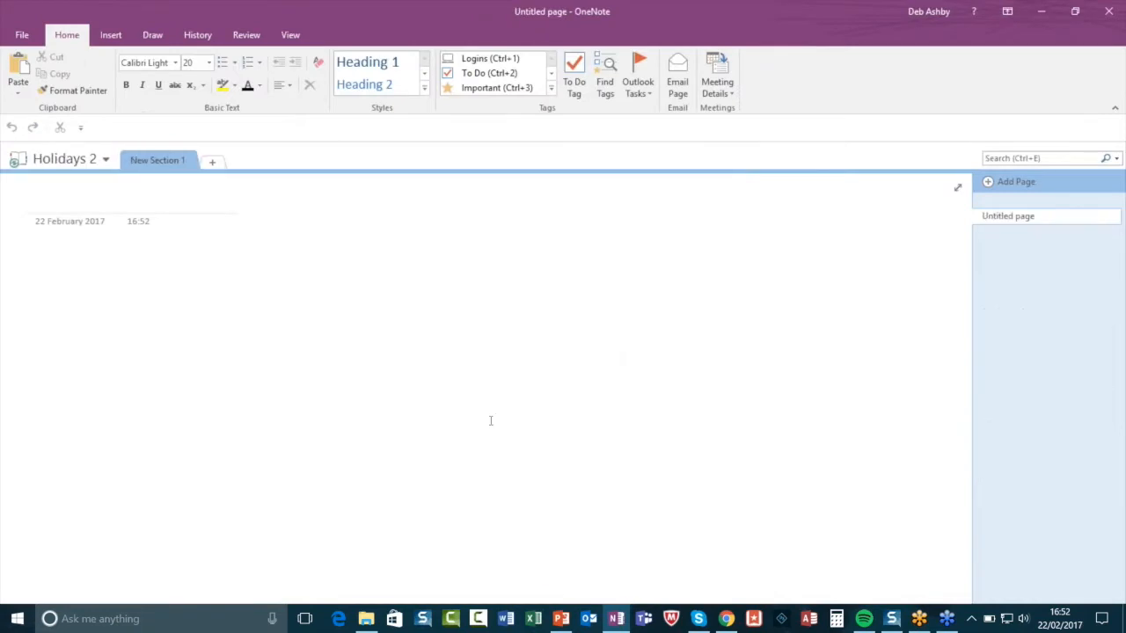
Switch to the OneNote Practice notebook and back to Holidays 2.
click(178, 191)
click(106, 160)
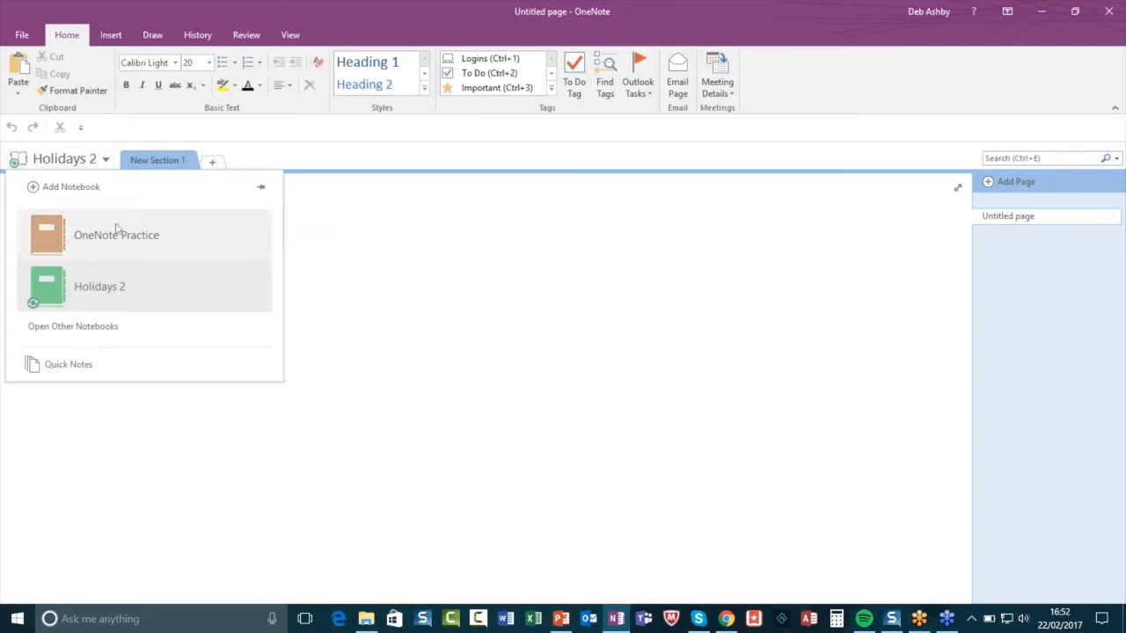
click(168, 234)
click(150, 162)
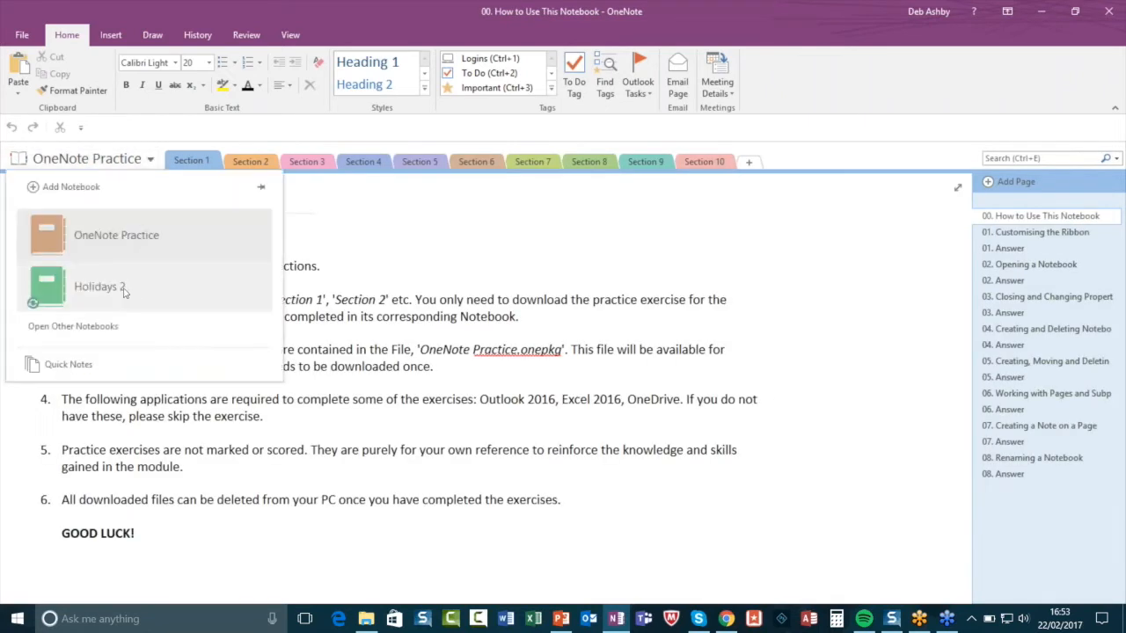
click(134, 290)
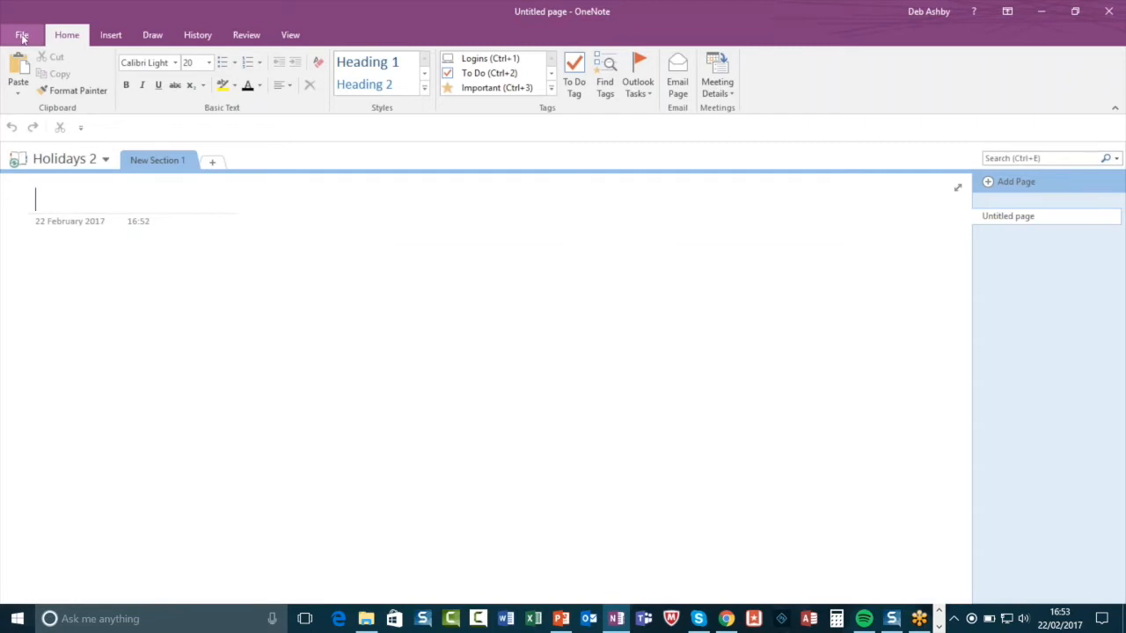
Create a new notebook named Project Tornado in the Desktop folder of the local PC.
click(22, 36)
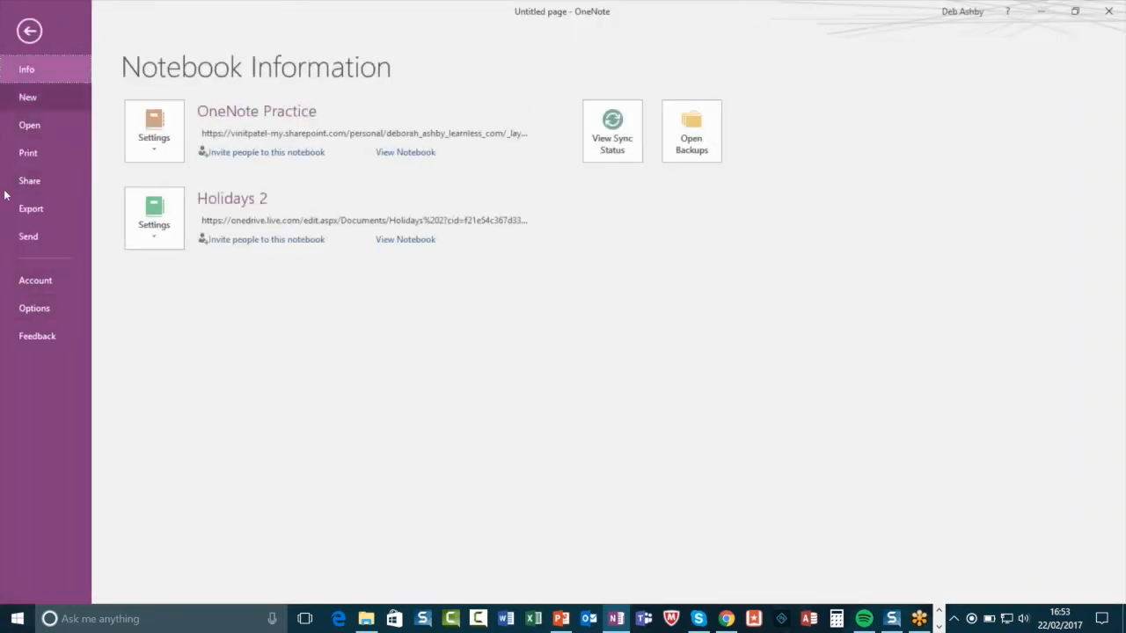
click(34, 100)
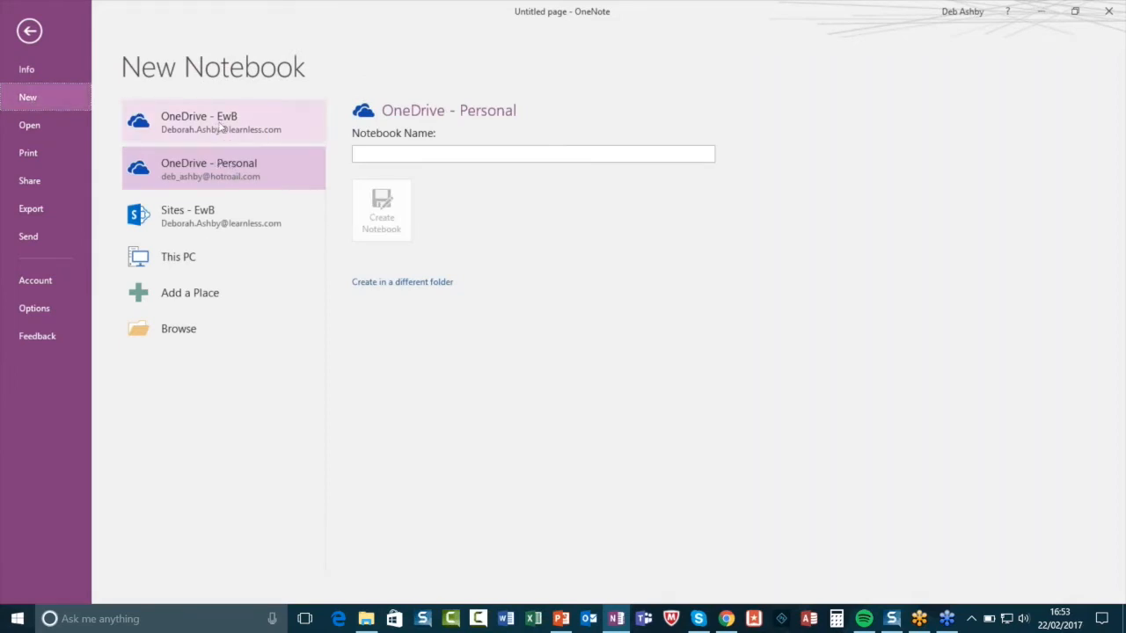
click(207, 334)
click(371, 217)
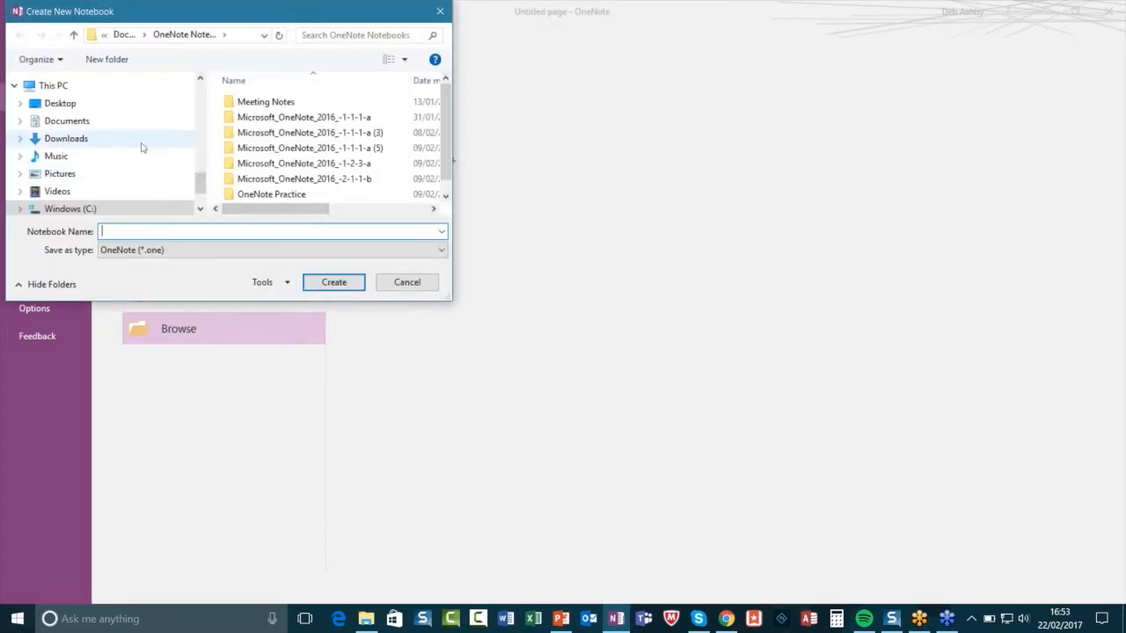
click(68, 106)
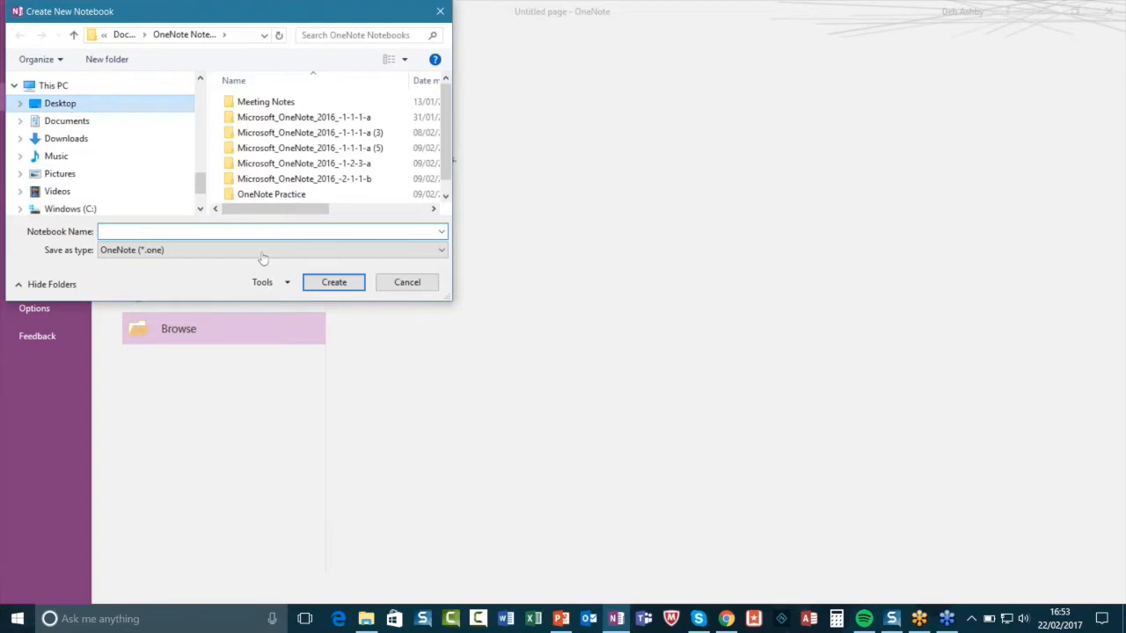
click(123, 230)
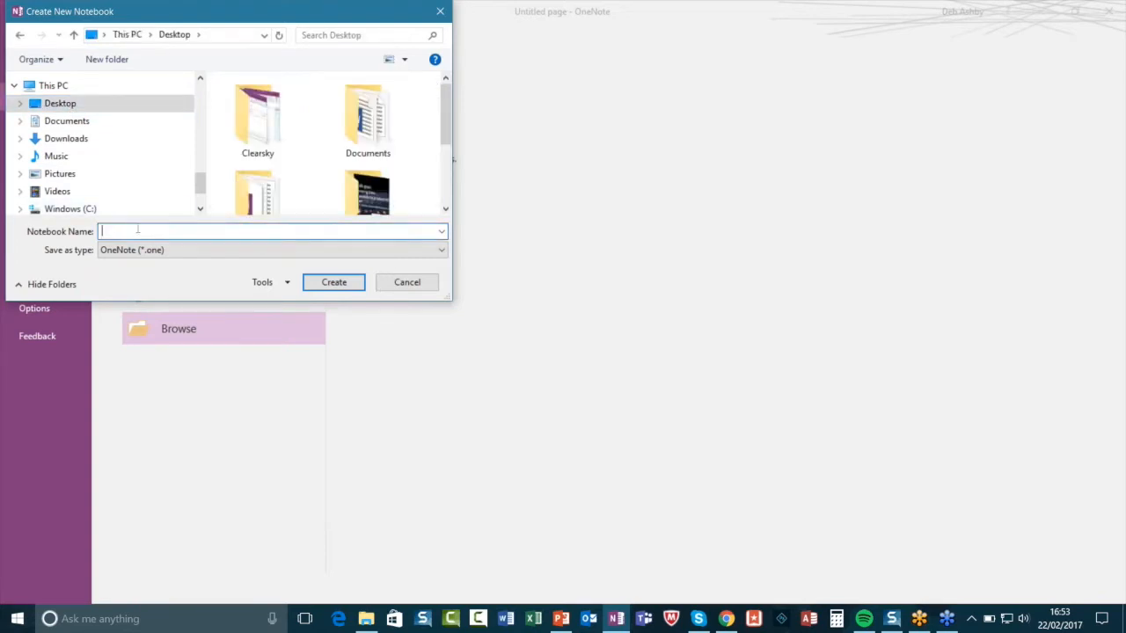
text(Projec)
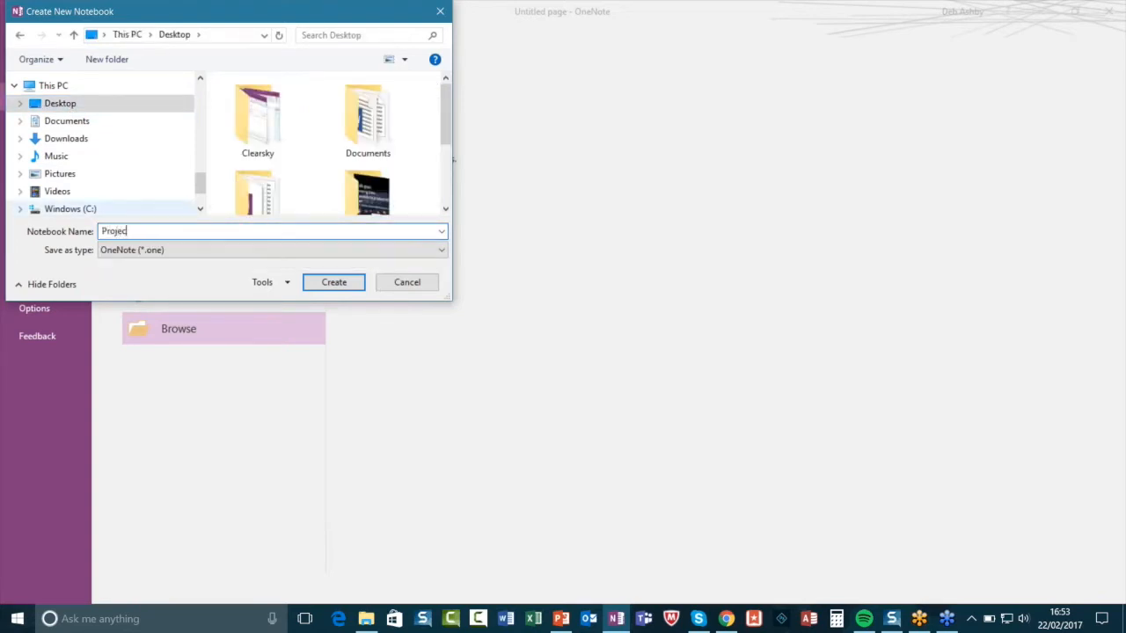
text(t Tornado)
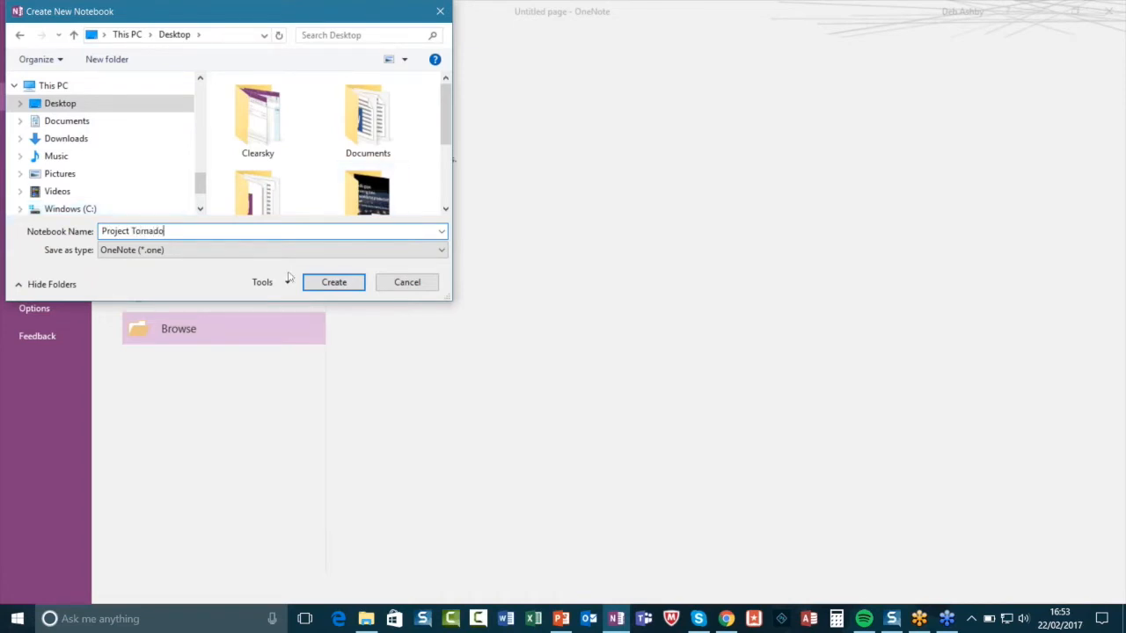
click(334, 283)
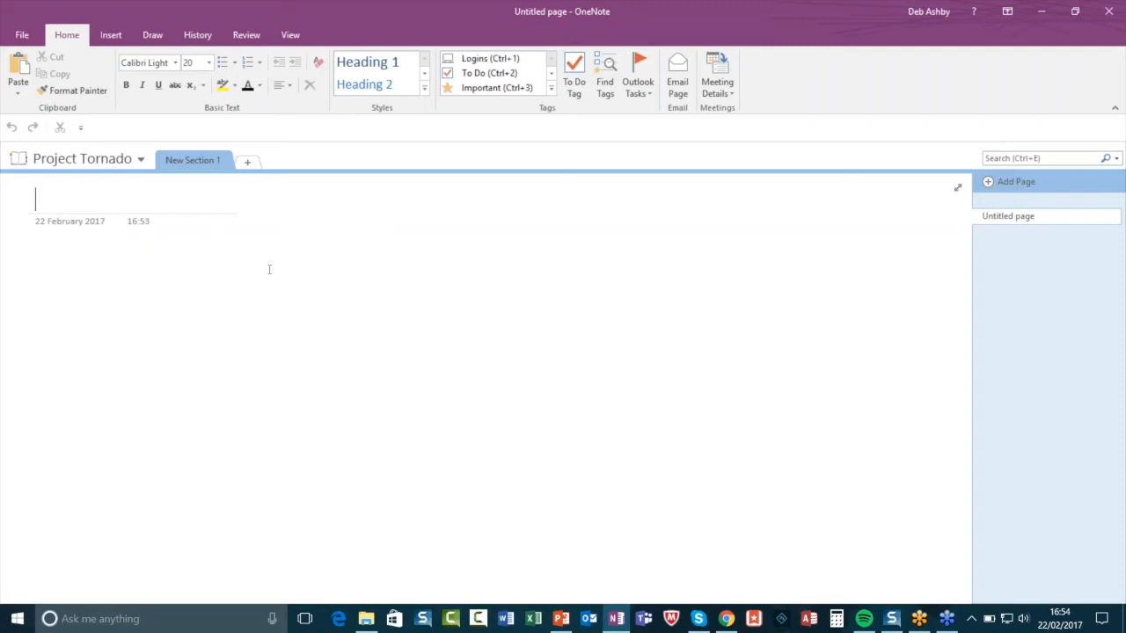
Review the list of open notebooks and switch from Project Tornado to the Holidays 2 notebook.
click(139, 160)
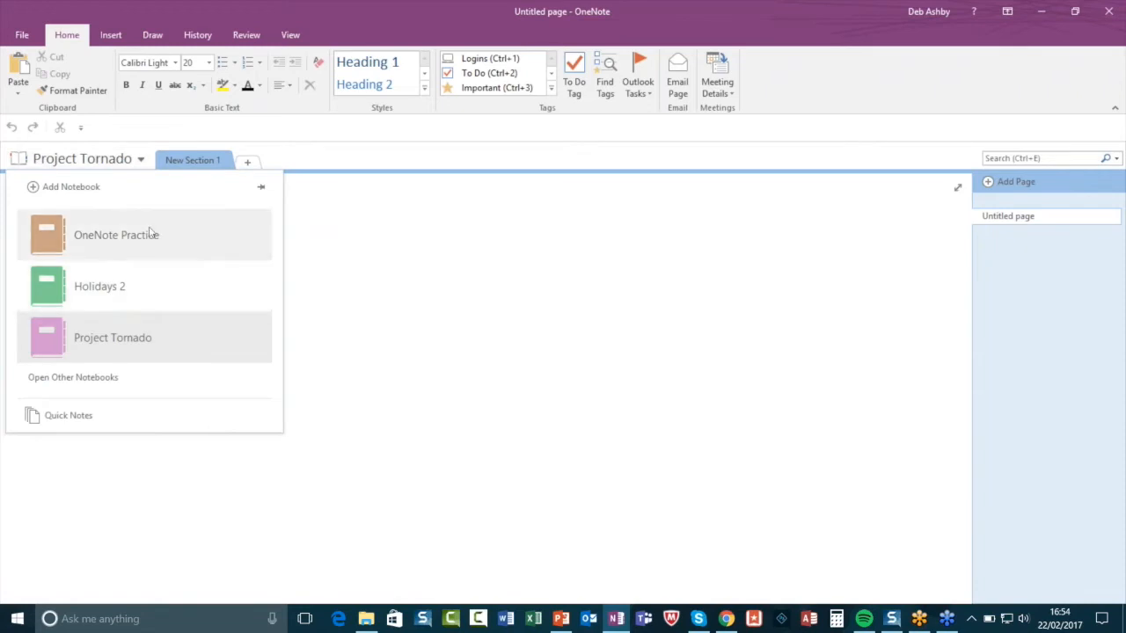
click(425, 334)
click(141, 160)
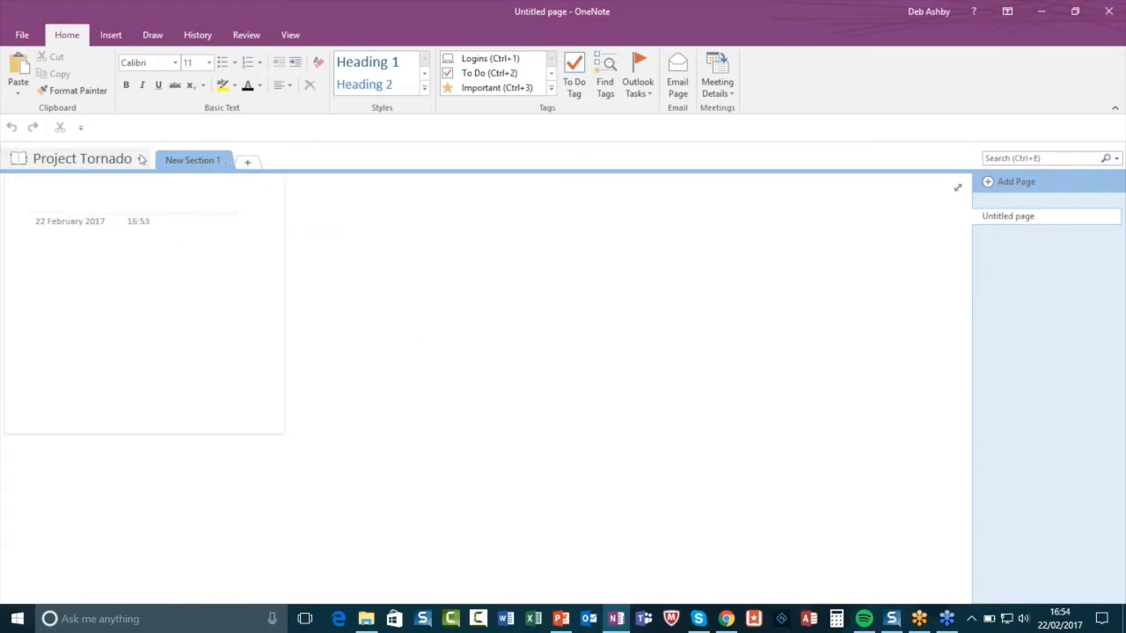
click(124, 292)
Add and remove the test text dfgdfgdf on the Holidays 2 page while checking the notebook's sync indicator.
text(dfgdfgdf)
click(97, 159)
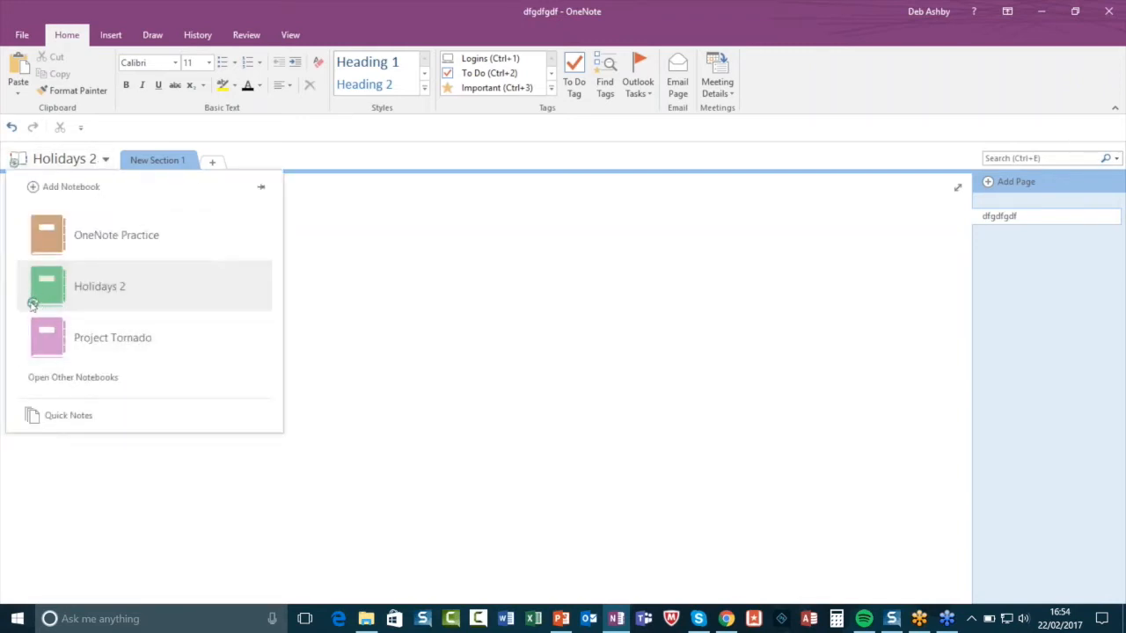
mouse_move(24, 302)
click(307, 281)
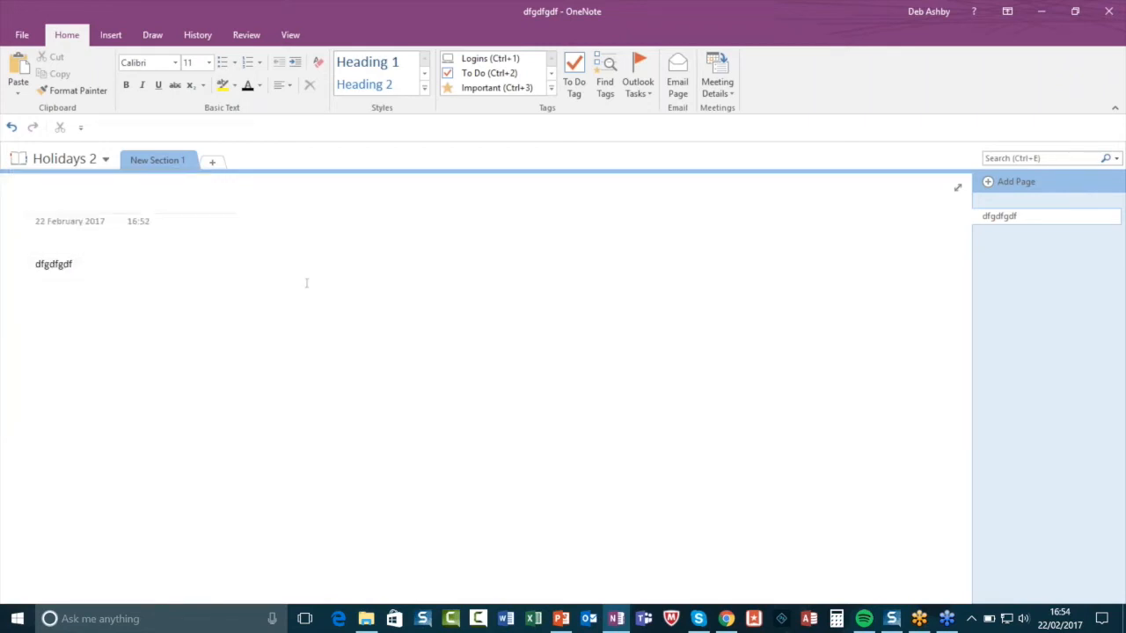
click(79, 251)
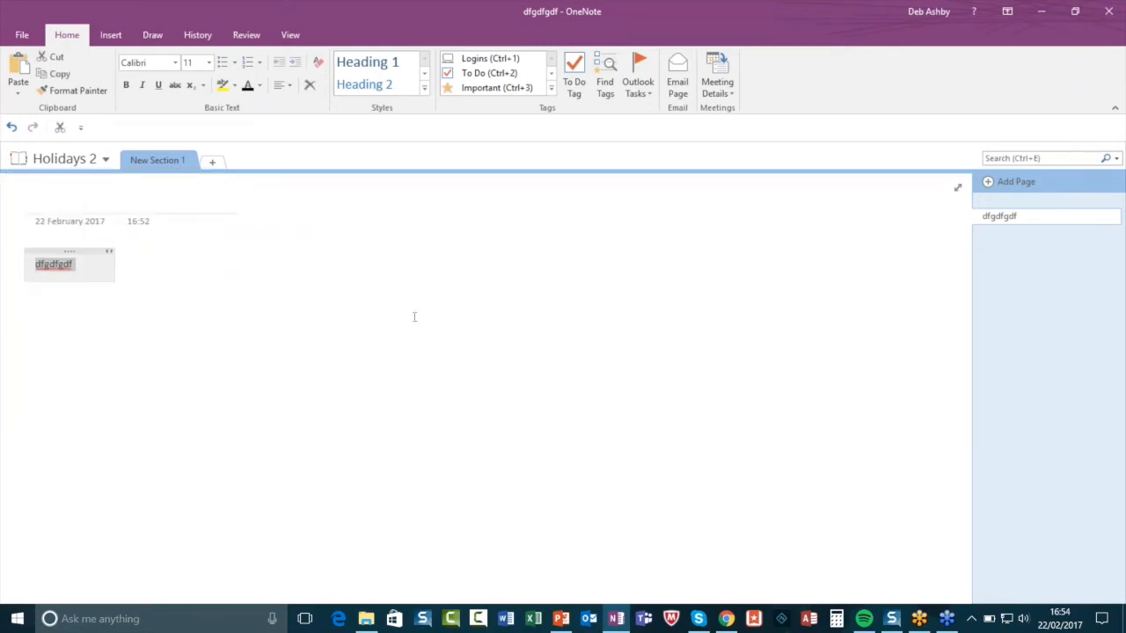
key(Delete)
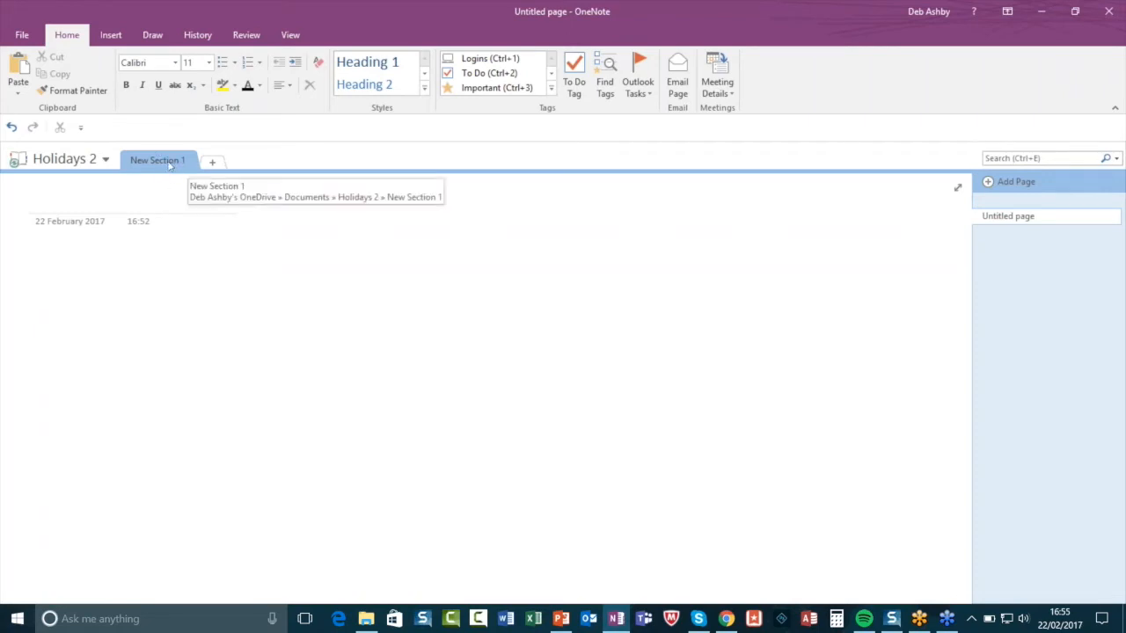
Rename the section New Section 1 in the Holidays 2 notebook as January.
right_click(170, 164)
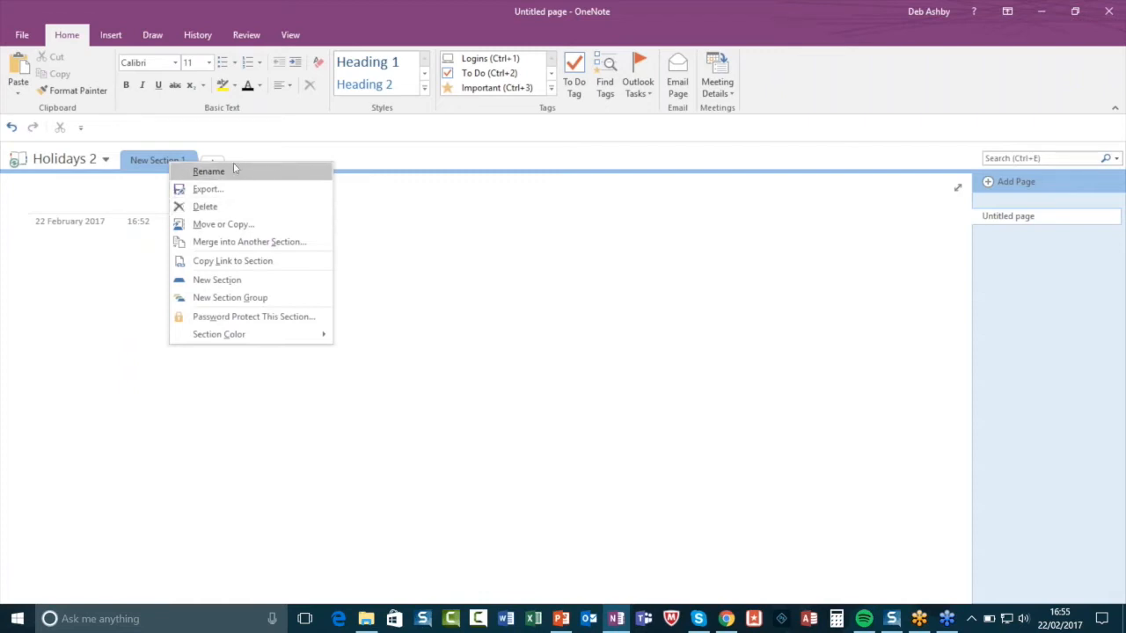
click(209, 172)
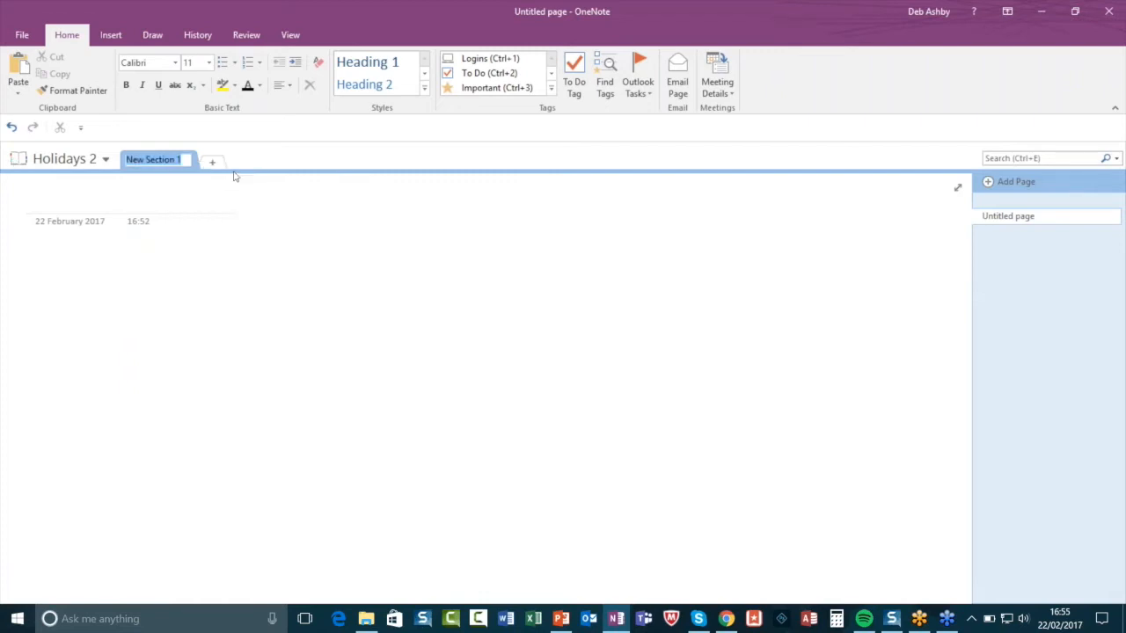
text(January)
key(Return)
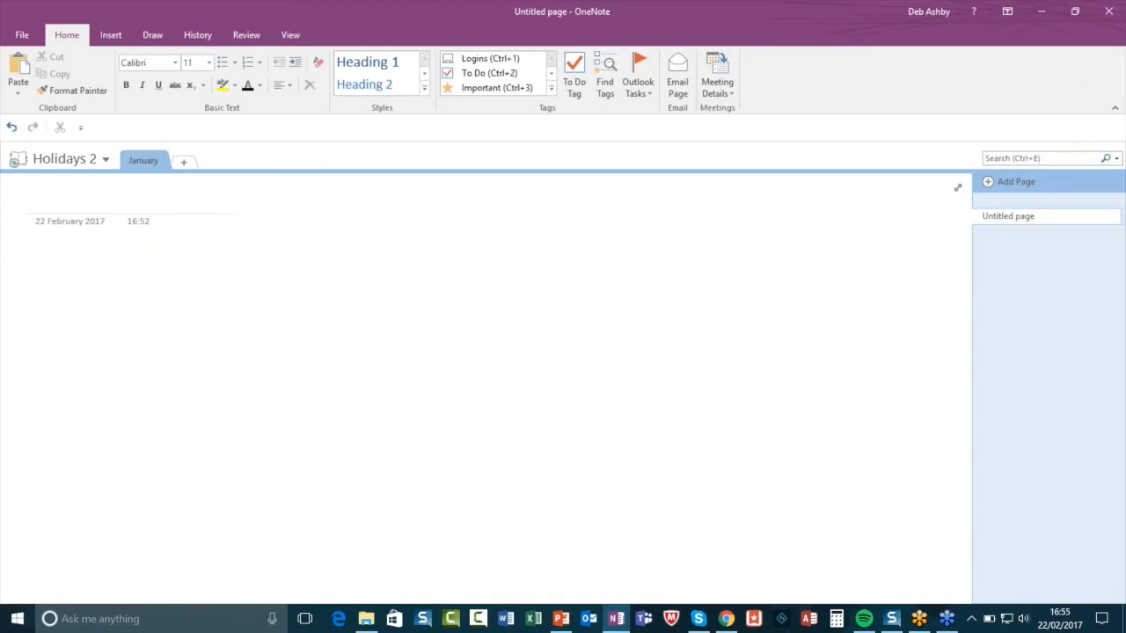
Add a new section named February after the January section.
click(184, 164)
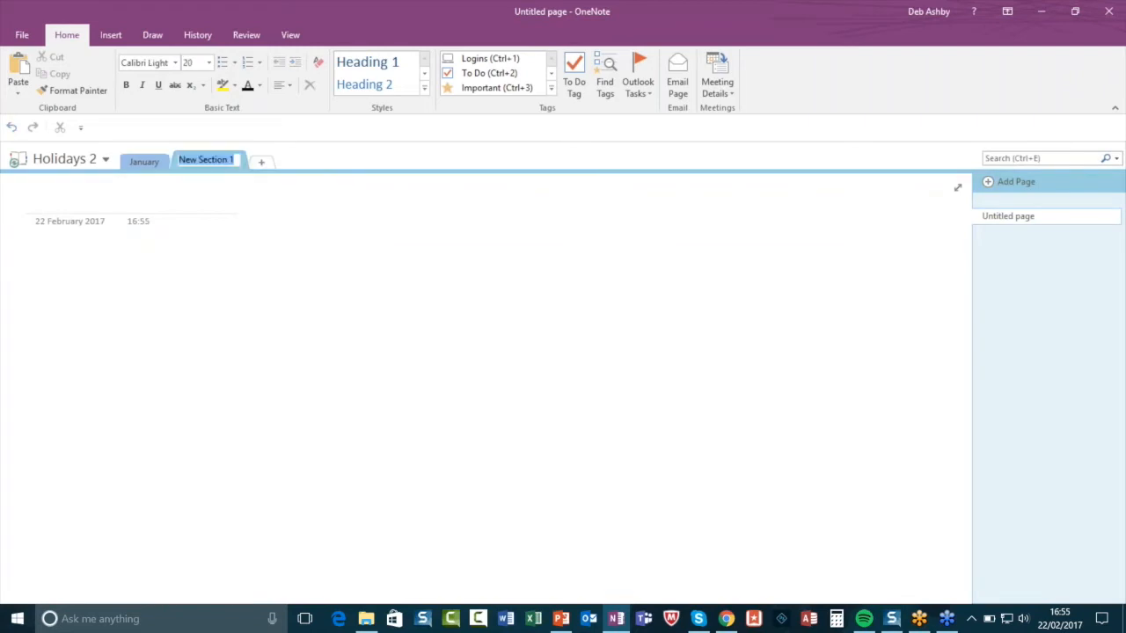
text(ruary)
key(Return)
Add a third section after February and name it Maarch.
key(ctrl+t)
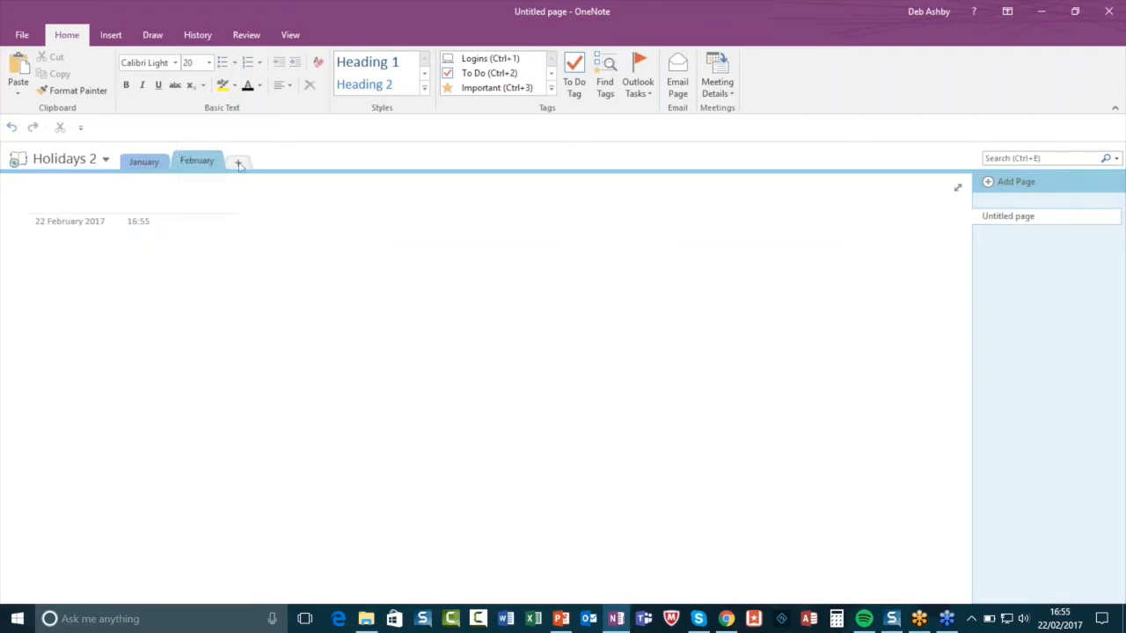
text(M)
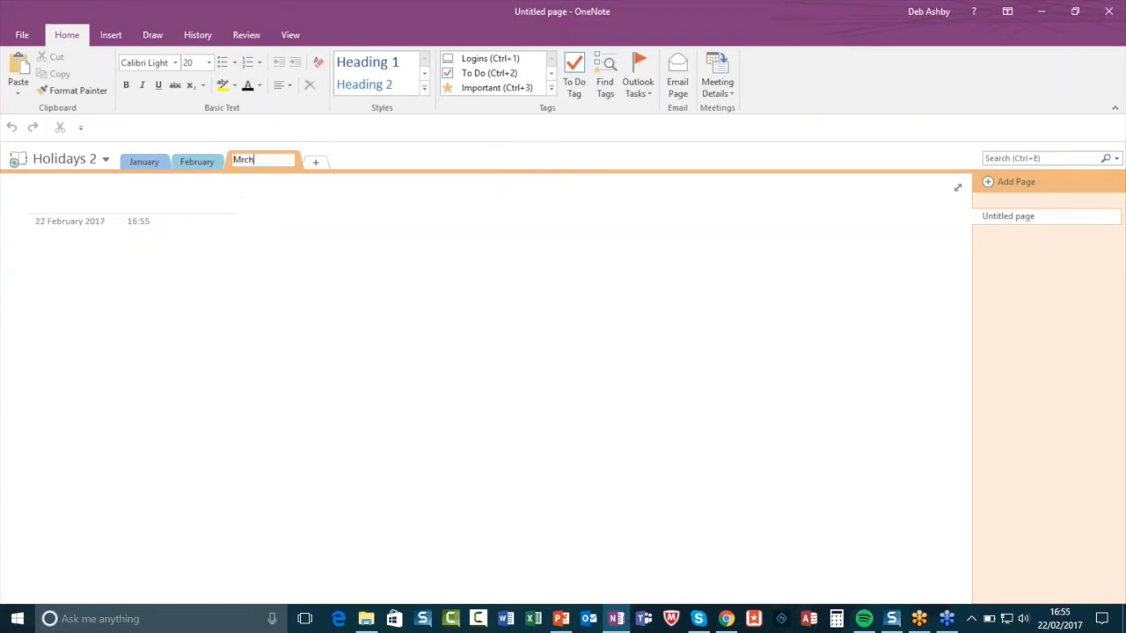
text(aarch)
key(Return)
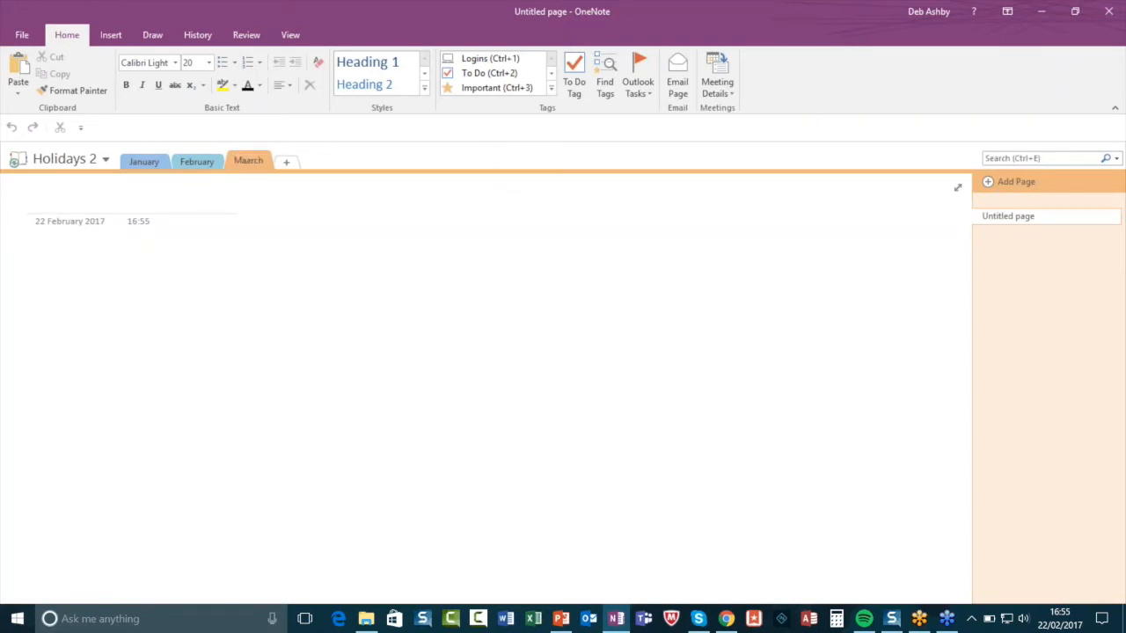
Add a fourth section with its default name and correct the misspelled third section's name to March.
click(286, 162)
click(246, 164)
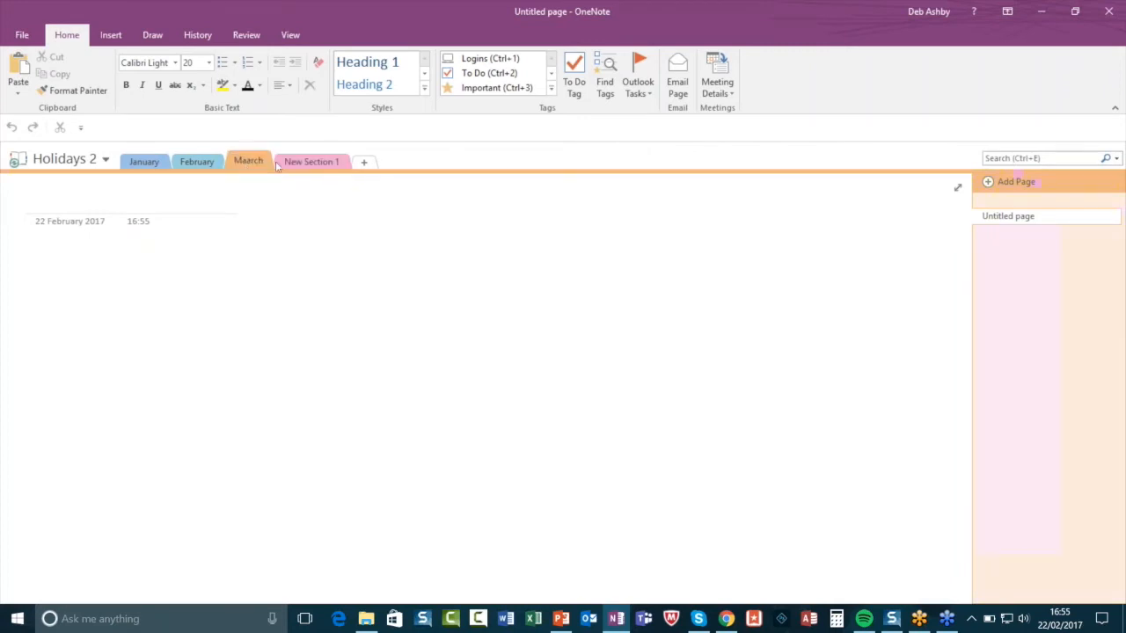
right_click(247, 163)
click(264, 171)
click(247, 160)
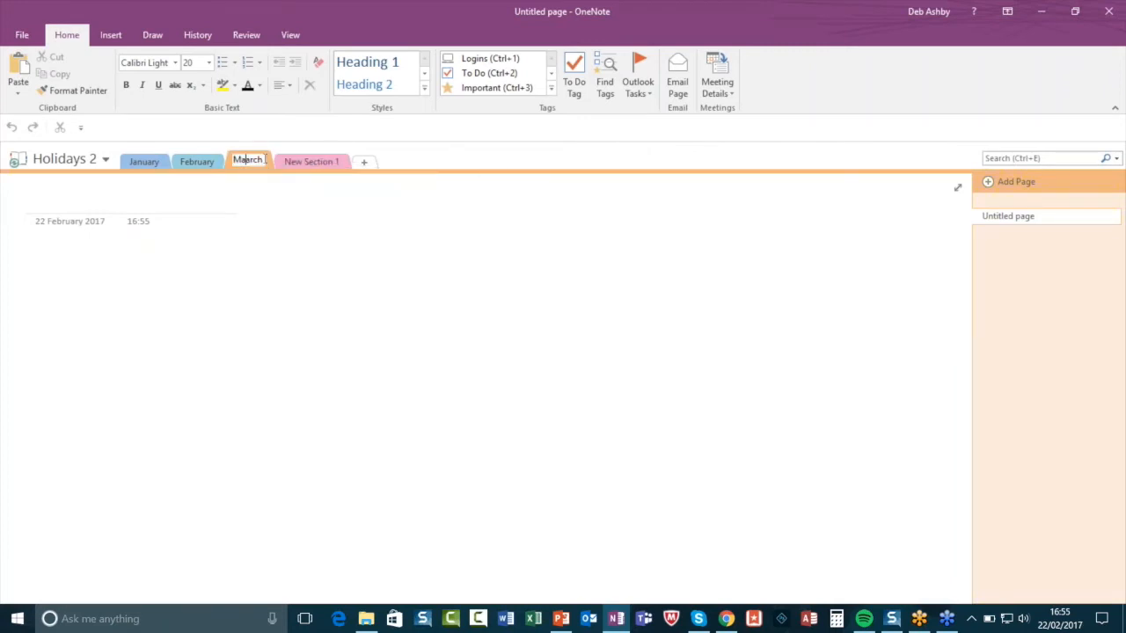
key(BackSpace)
key(Return)
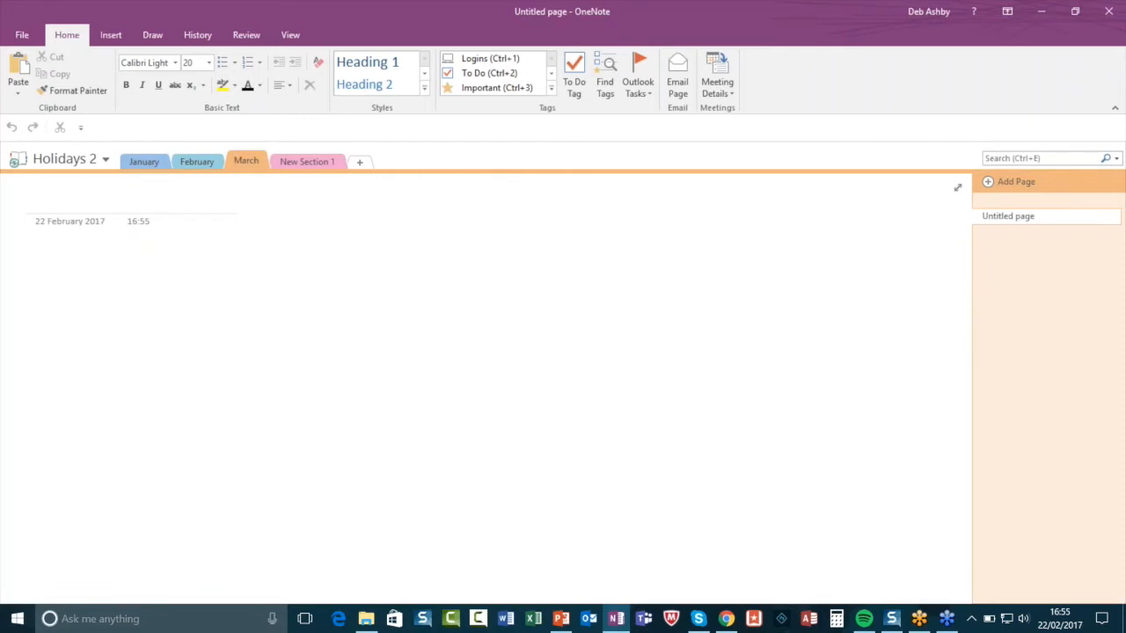
Rename the fourth section, New Section 1, as April.
right_click(330, 166)
click(394, 169)
text(April)
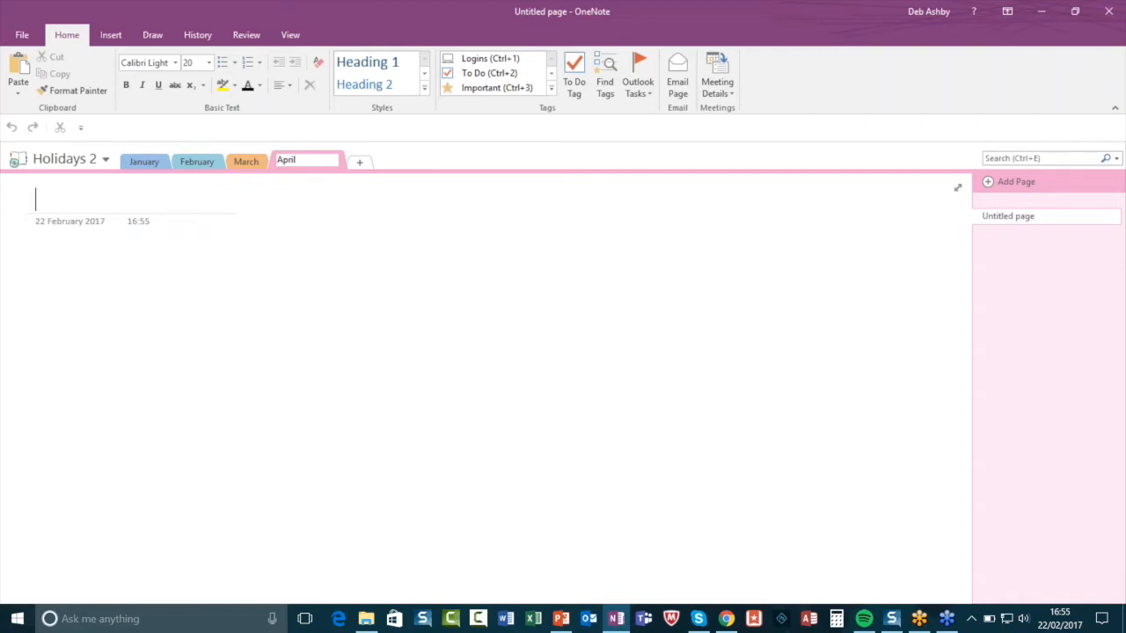
key(Return)
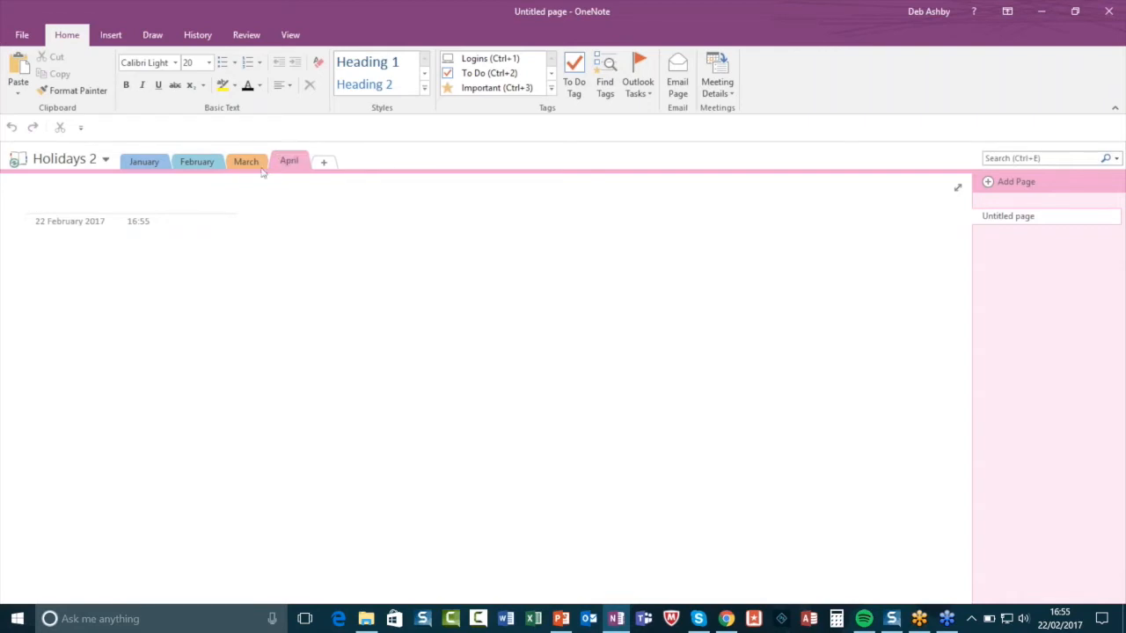
Look through the February, March and April sections, and title the untitled page in January Sri Lanka.
click(195, 165)
click(245, 163)
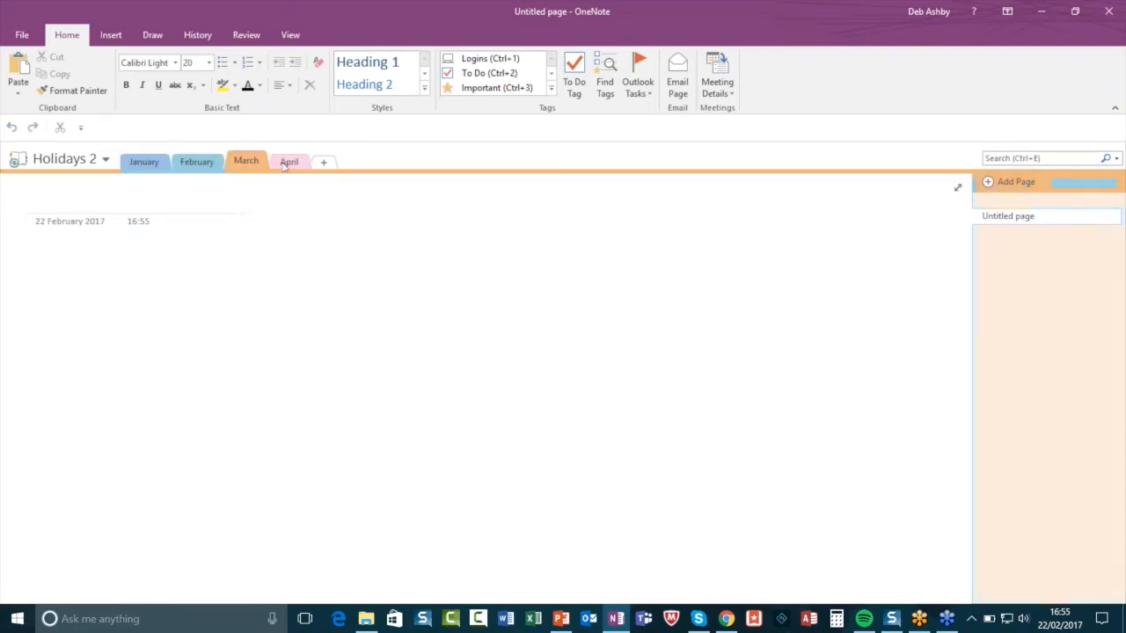
click(288, 163)
click(141, 165)
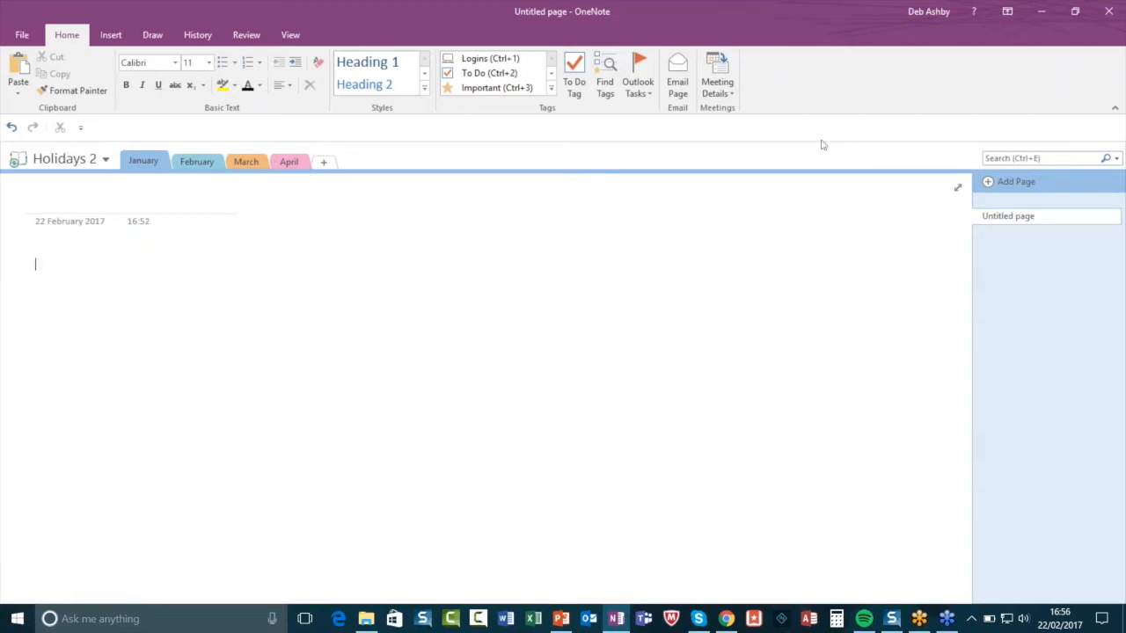
click(49, 205)
text(Sri Lanka)
key(Return)
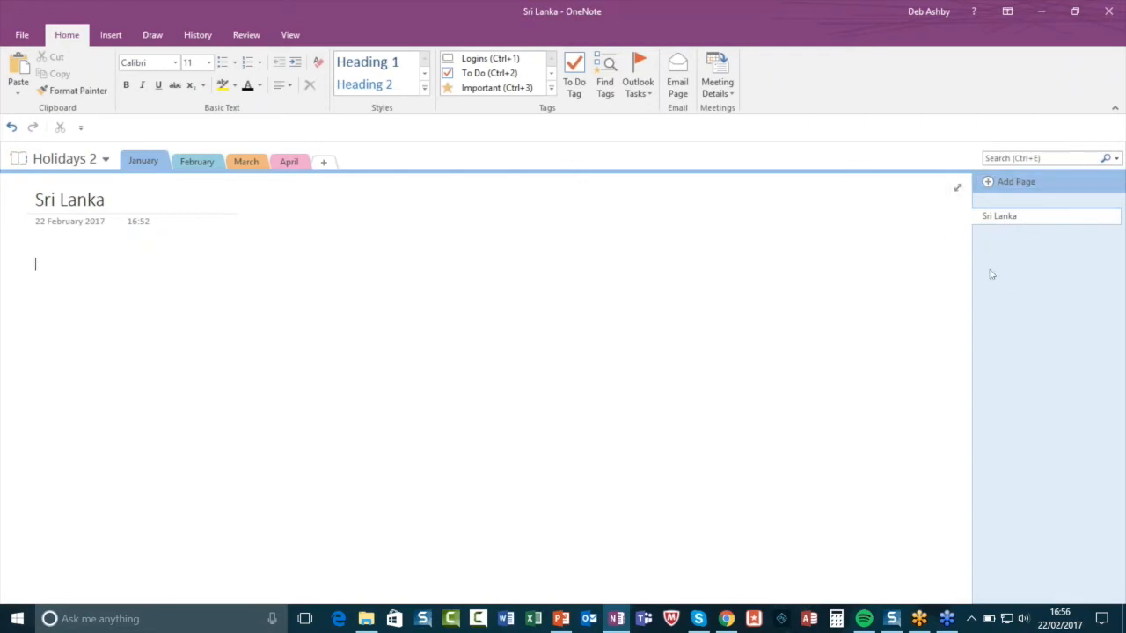
Add a second page to the January section and title it Myanmar.
click(990, 185)
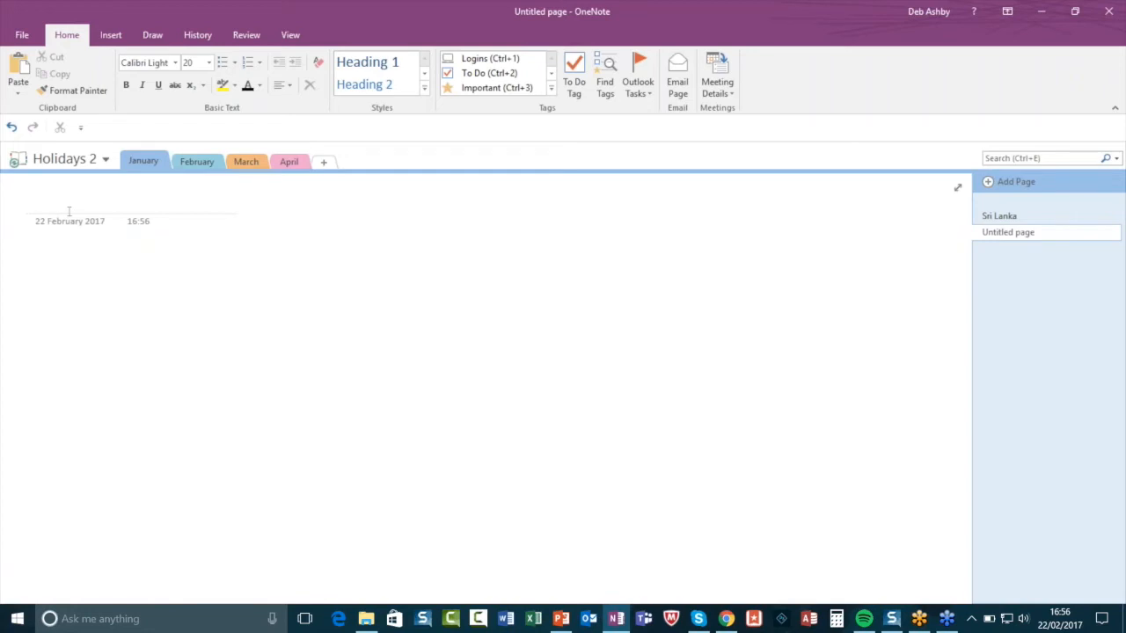
text(My)
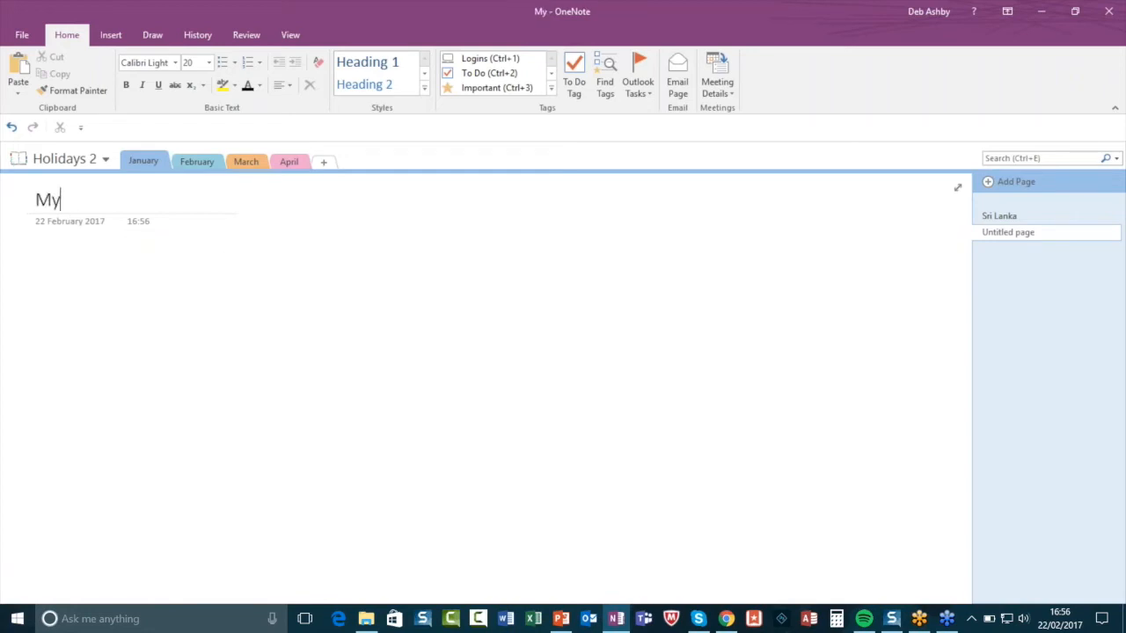
text(anmar)
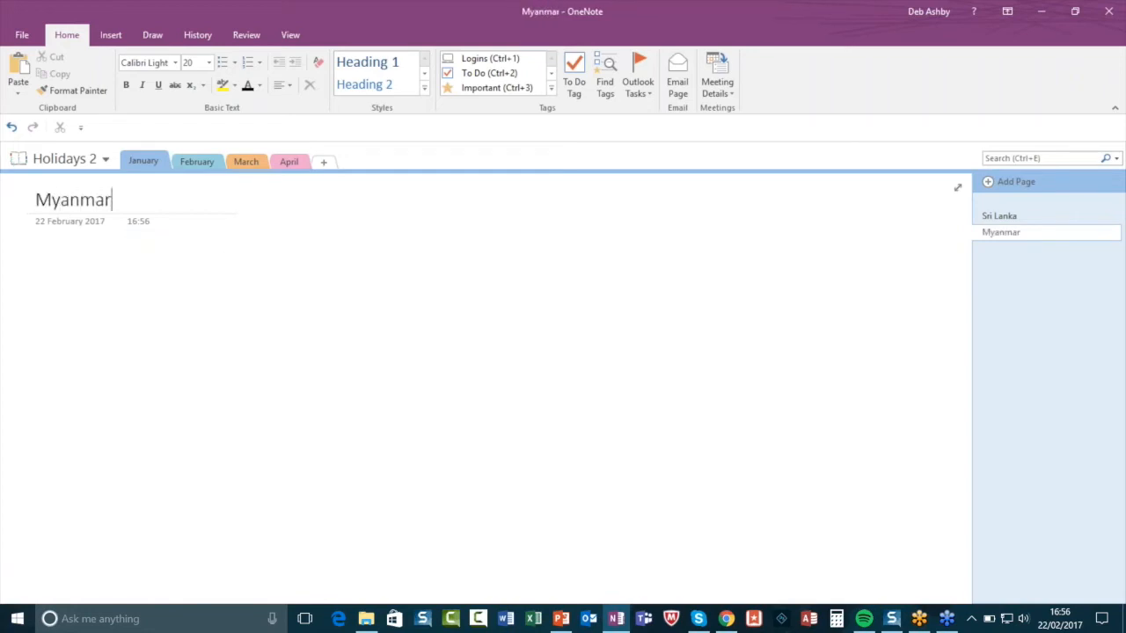
key(Return)
Add a third page titled Slovenia to the January section and open the February section.
click(1002, 181)
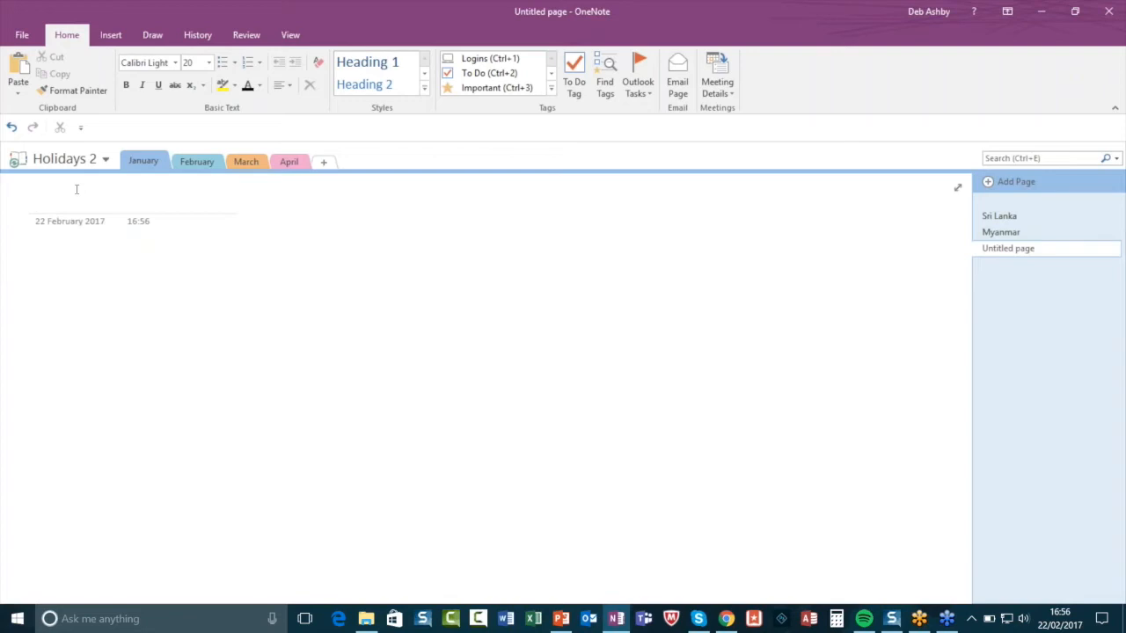
text(Slovenia)
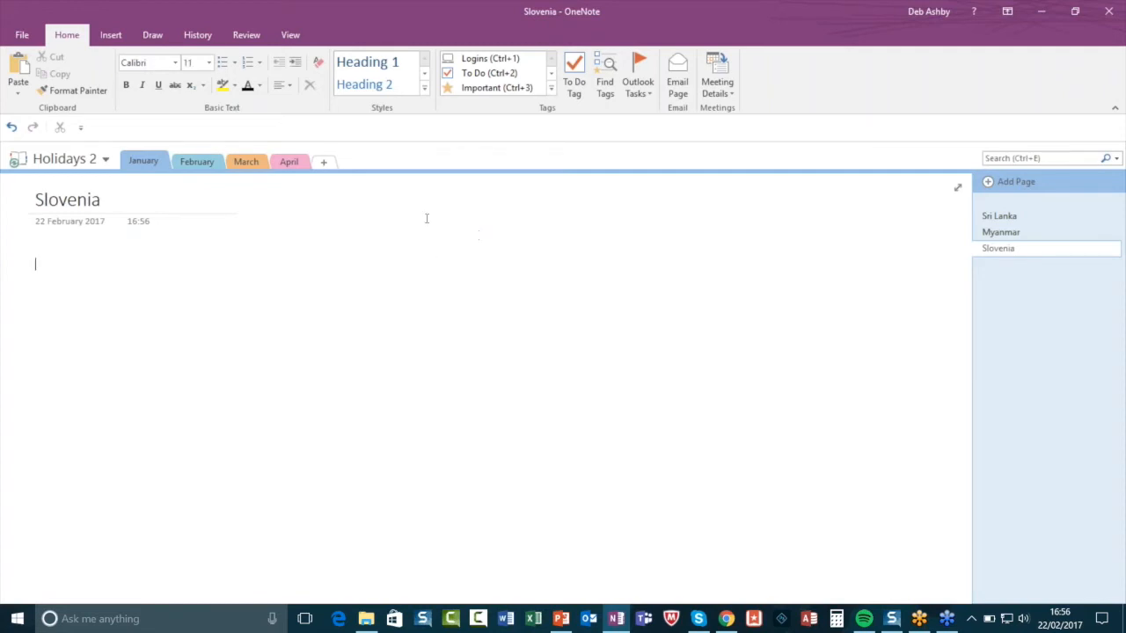
click(197, 161)
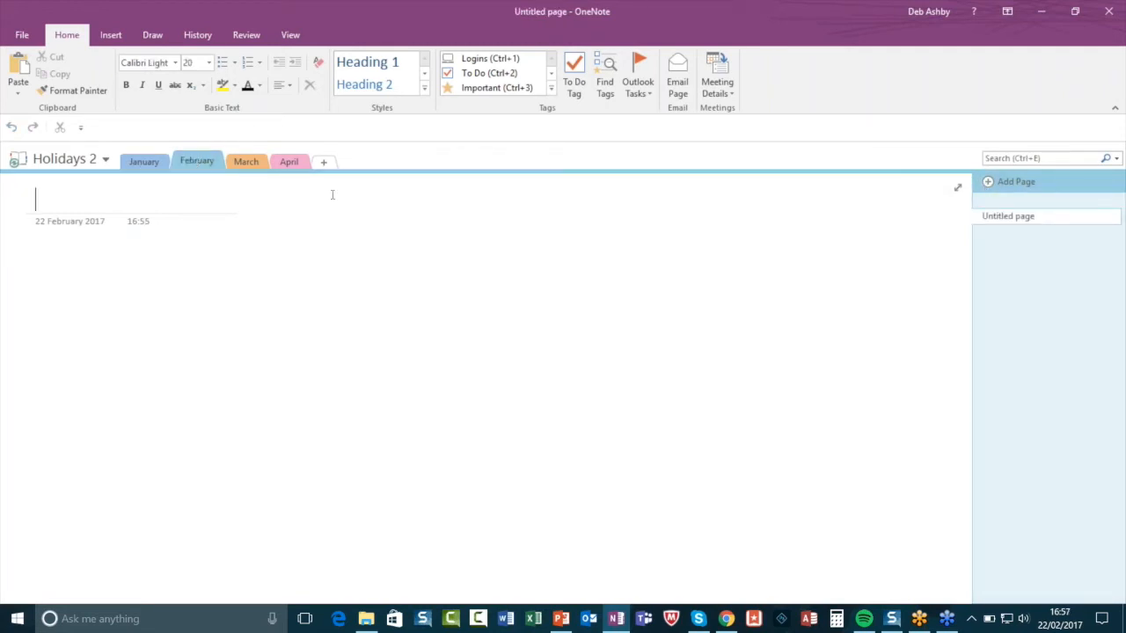
Return to the January section and look through its Sri Lanka, Myanmar and Slovenia pages, finishing on Sri Lanka.
click(145, 163)
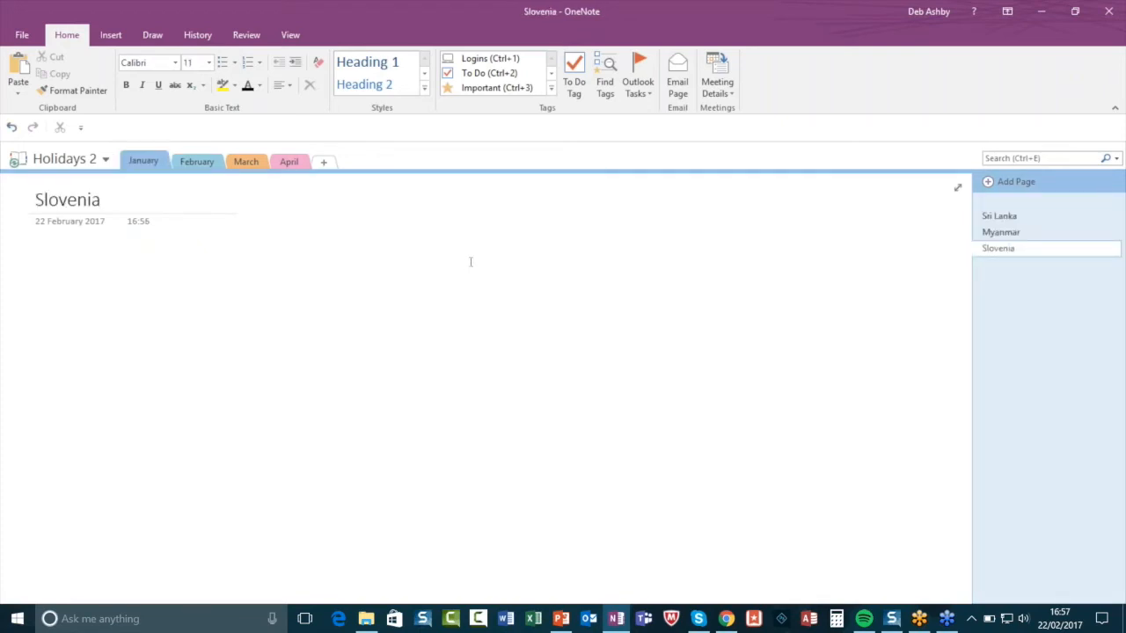
click(1012, 216)
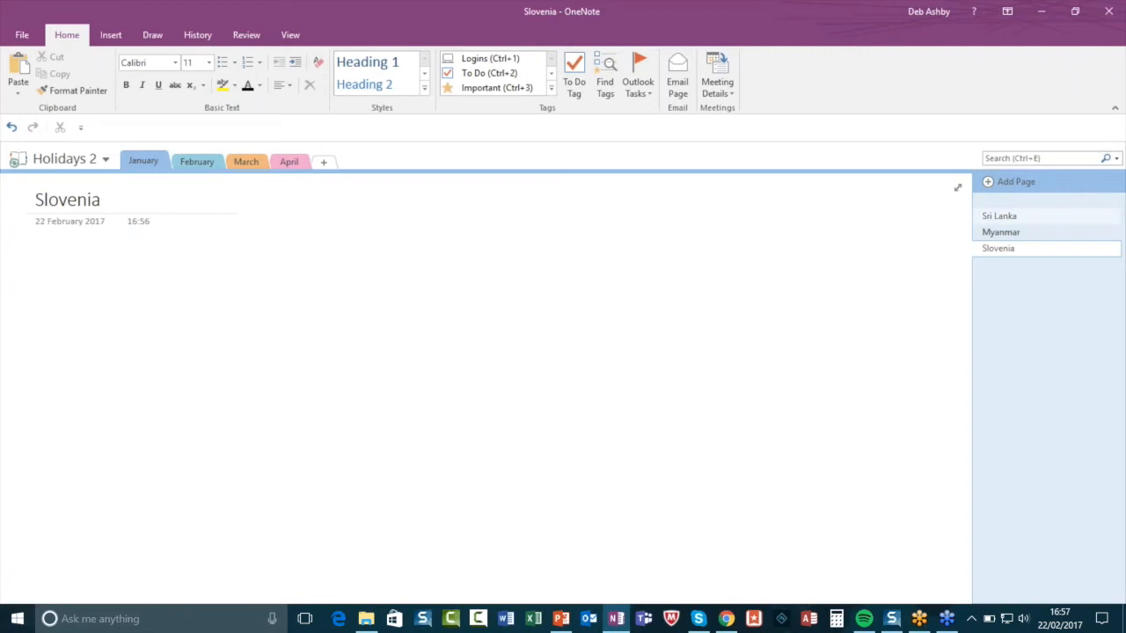
click(1017, 233)
click(1011, 249)
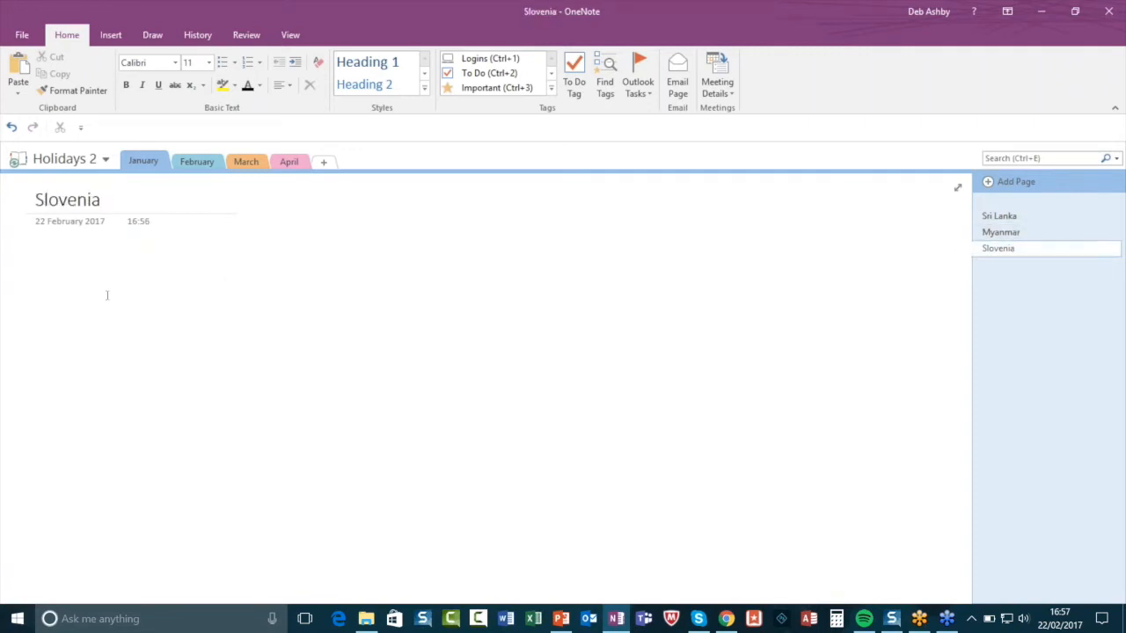
click(1003, 217)
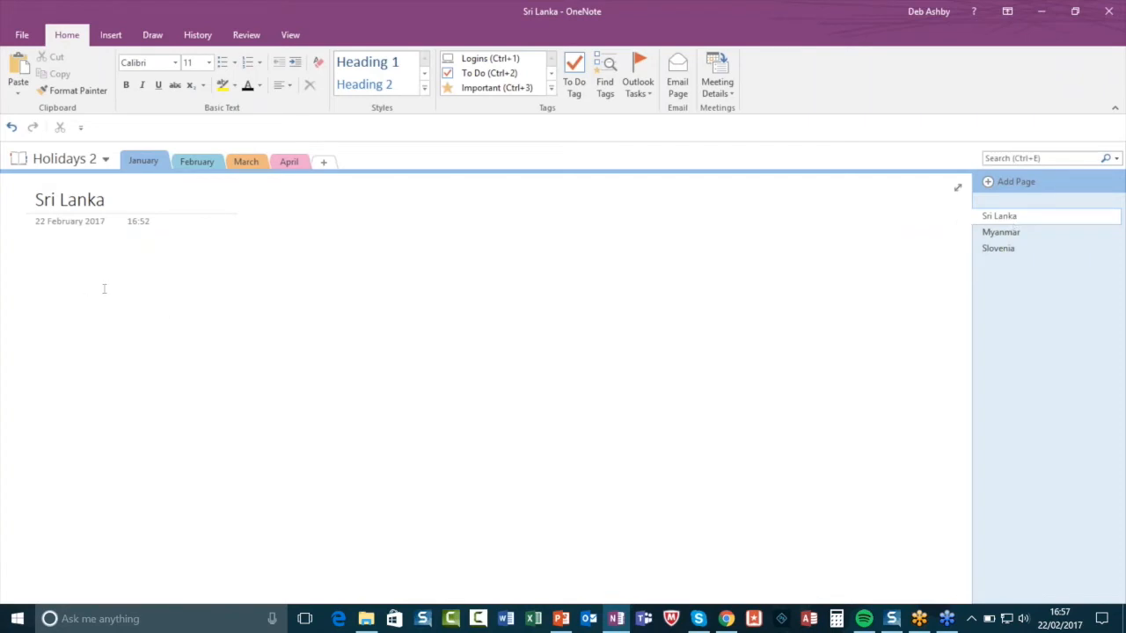
Add three more pages to the January section, titled Colombo, Negombo and Kandy.
click(987, 183)
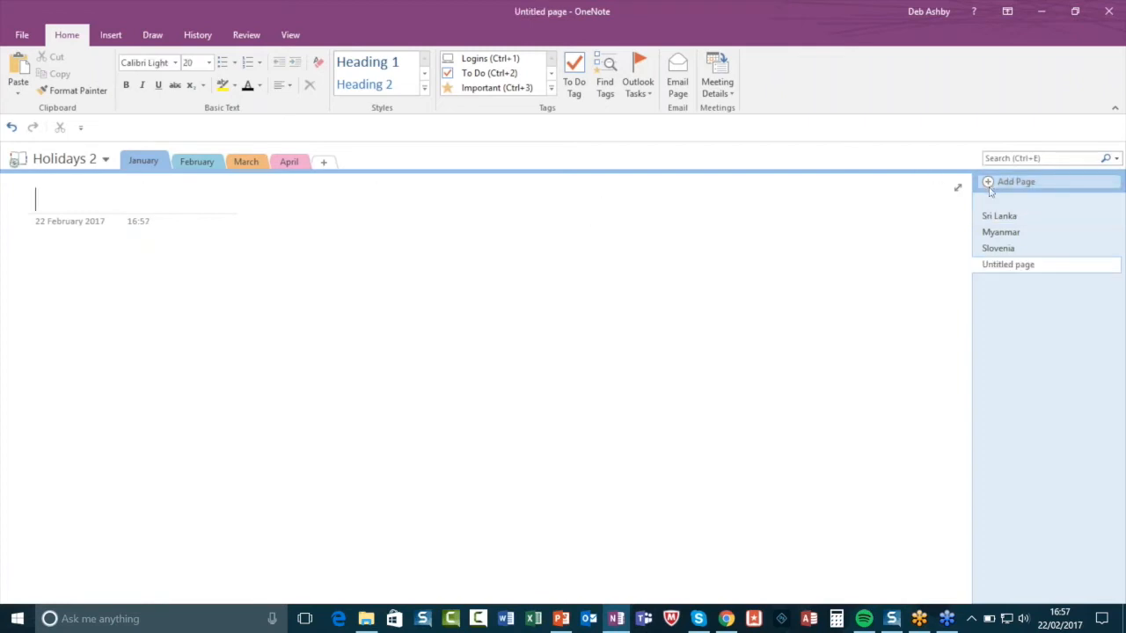
text(Colombo)
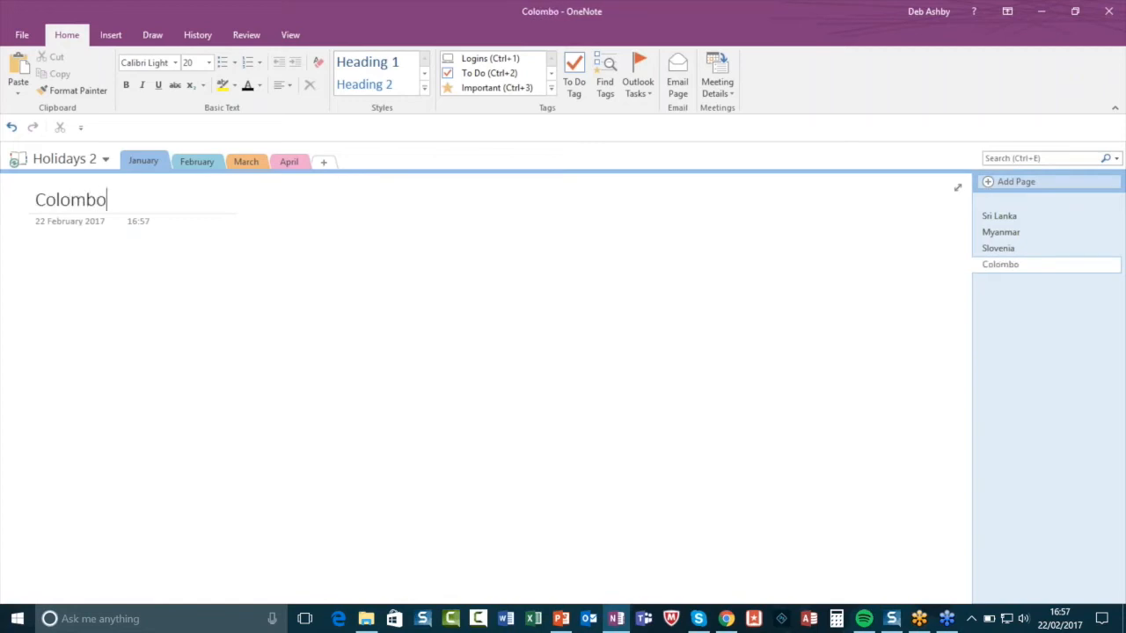
click(989, 184)
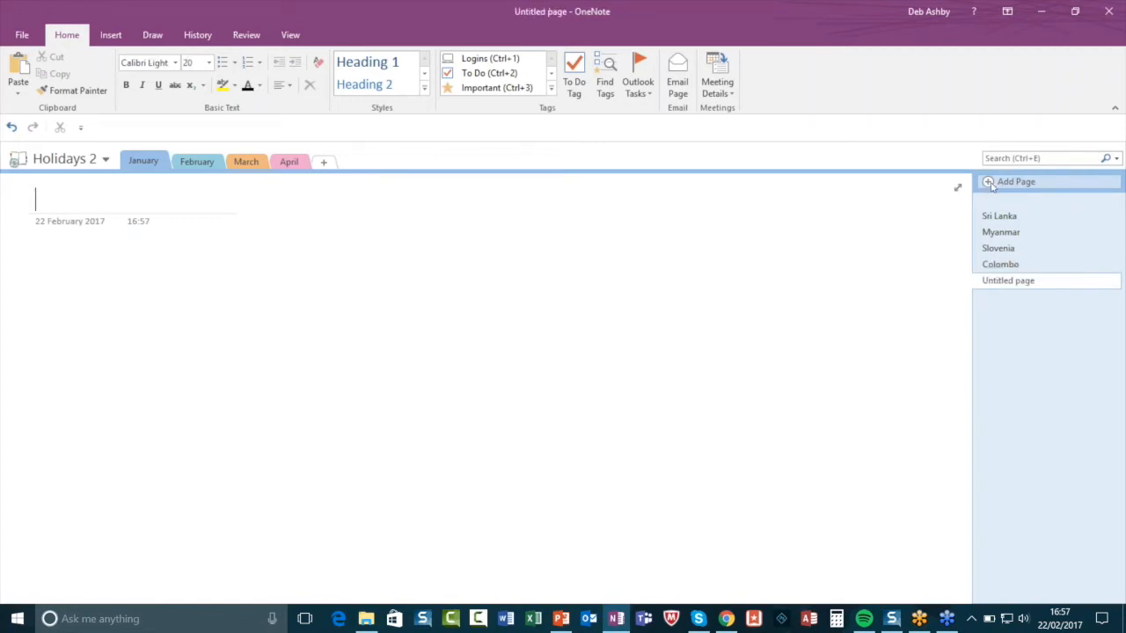
text(Negombo)
key(Return)
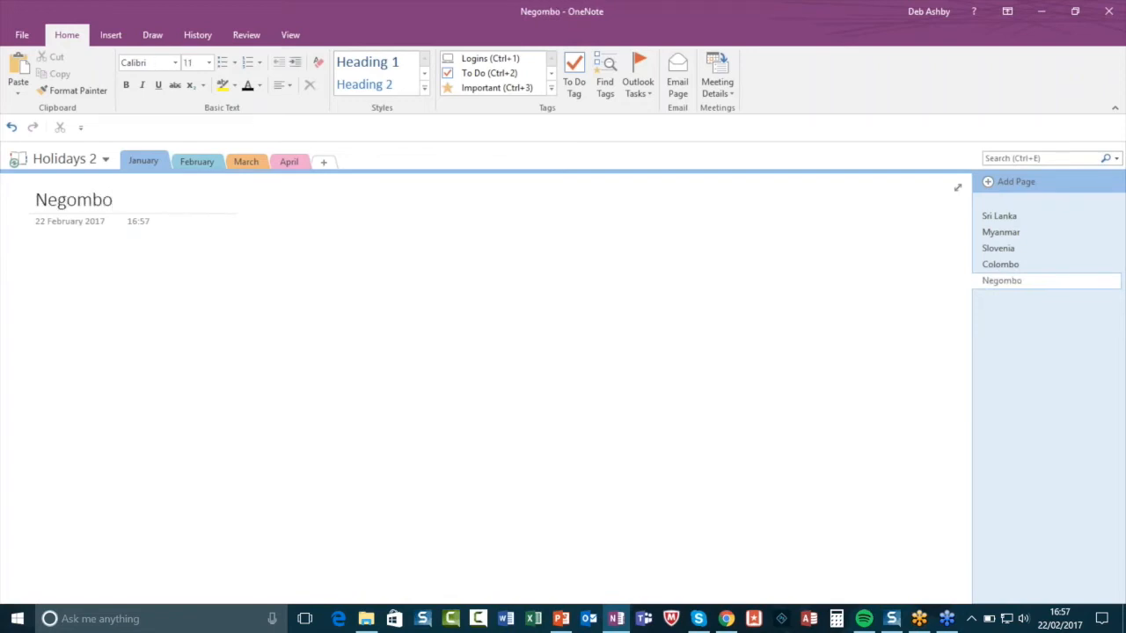
click(987, 183)
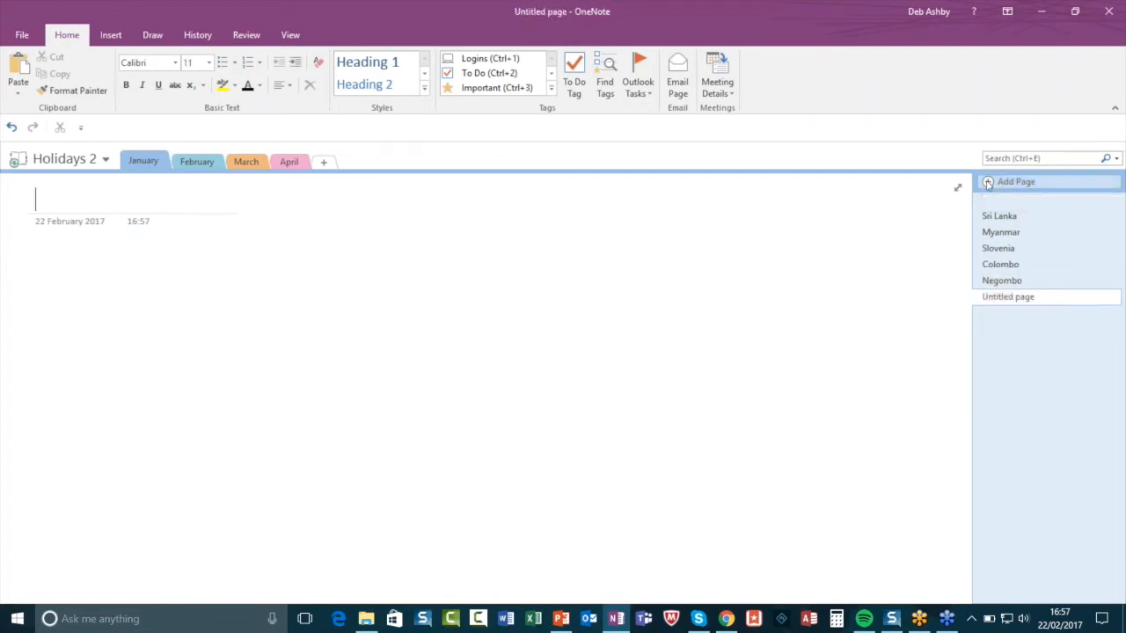
text(Kandy)
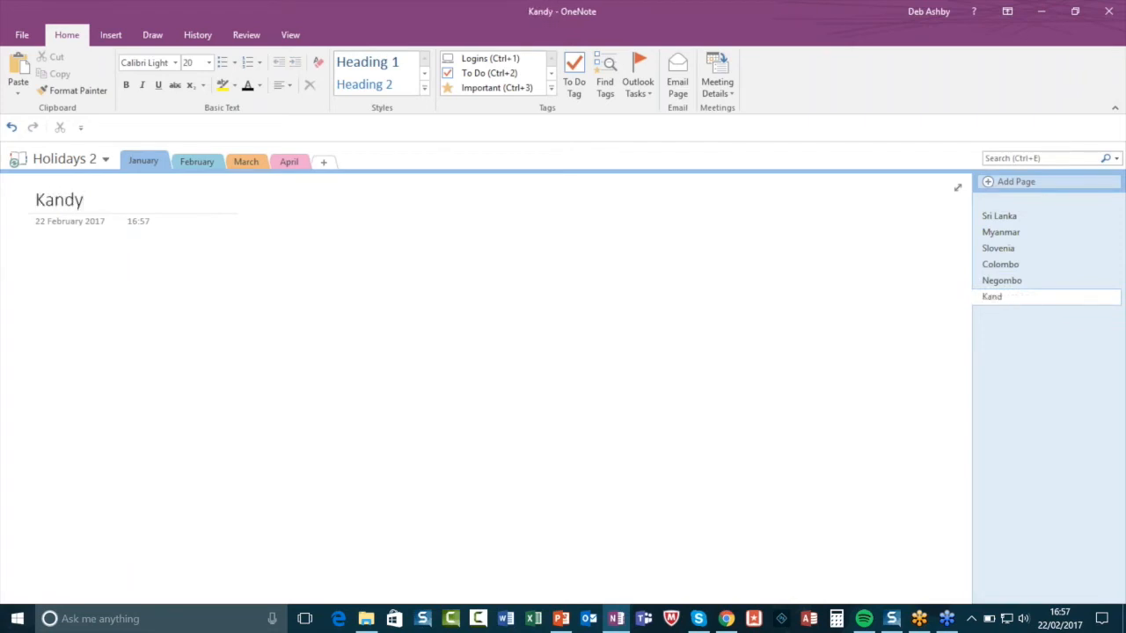
key(Return)
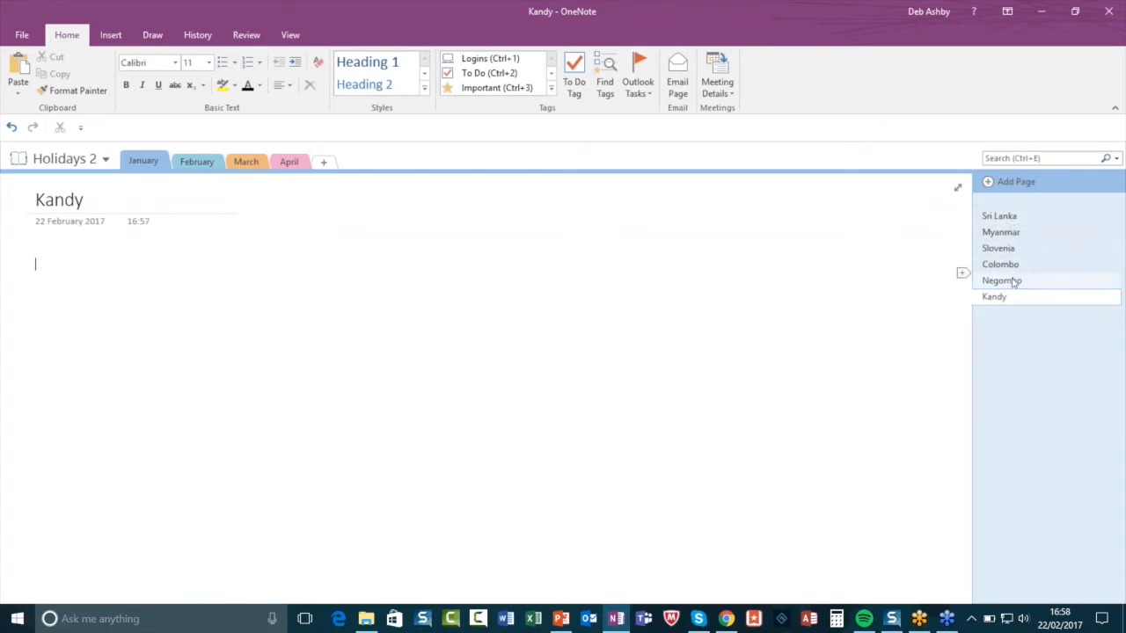
Reorder the January pages so that Colombo, Negombo and Kandy follow directly after Sri Lanka.
drag(1017, 268, 995, 225)
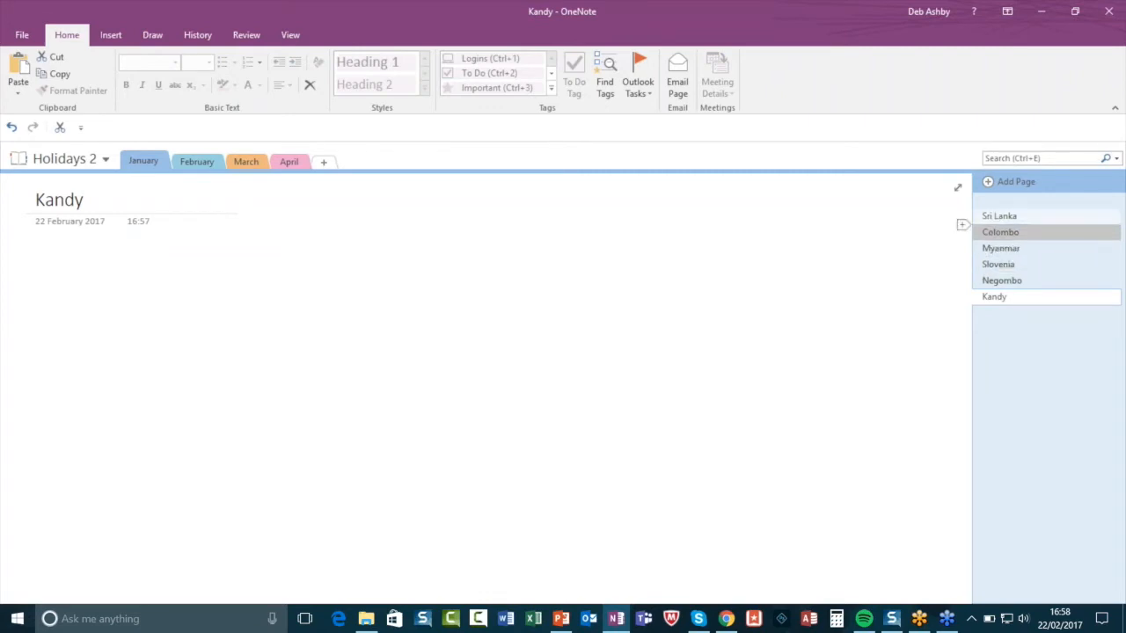
drag(1002, 282, 998, 242)
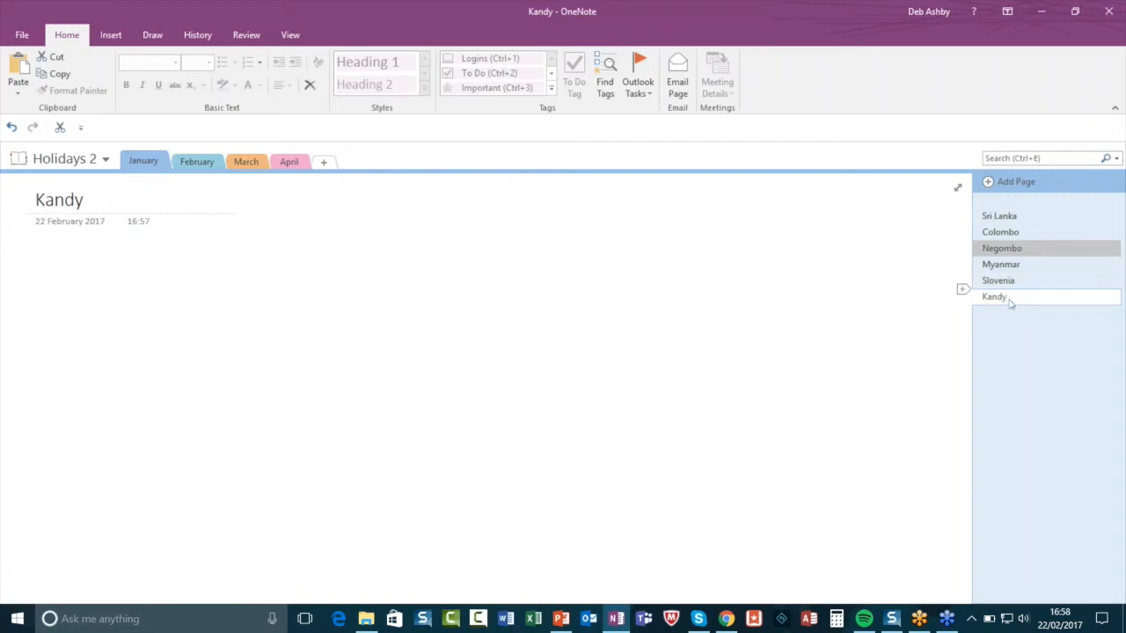
drag(1009, 299, 1009, 264)
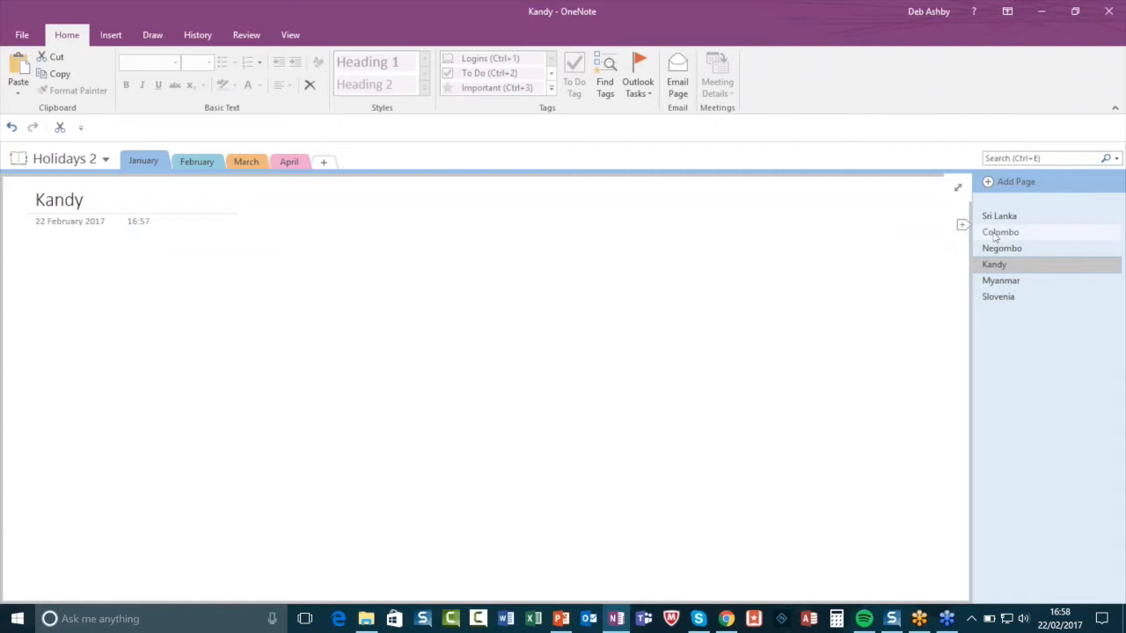
Demote the Colombo, Negombo and Kandy pages to subpages of Sri Lanka.
click(994, 234)
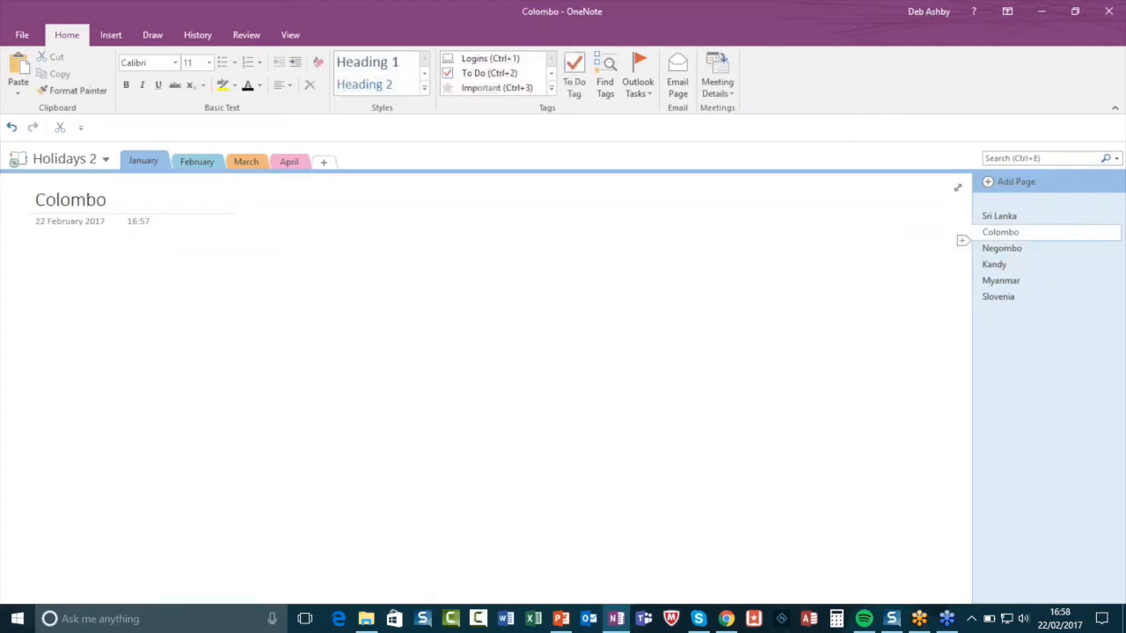
drag(997, 233, 1013, 233)
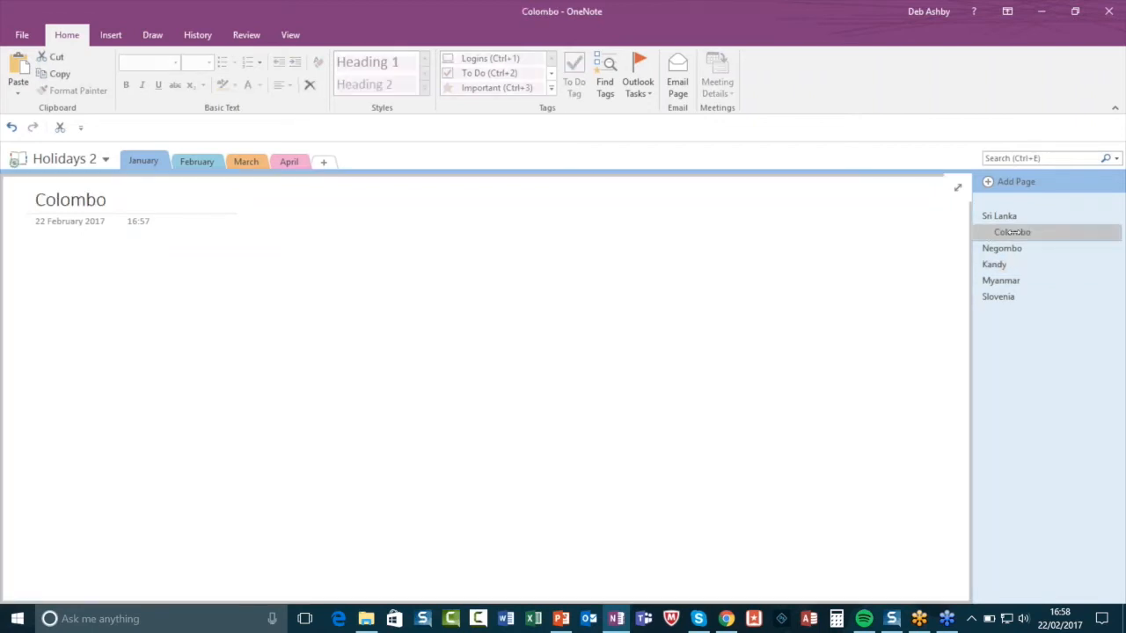
drag(990, 249, 1008, 264)
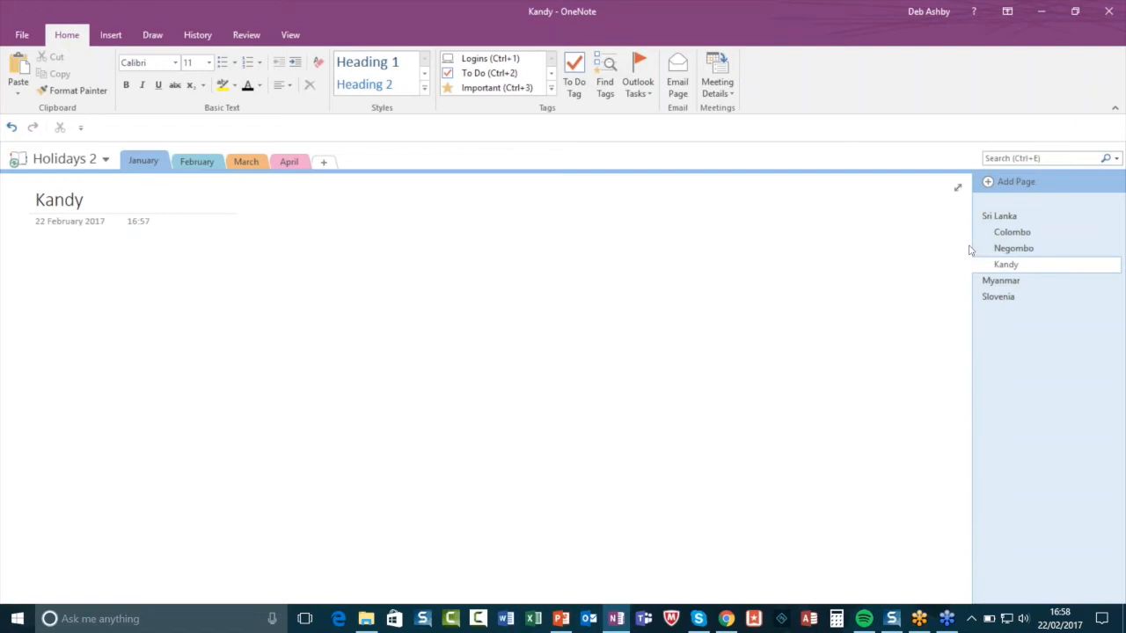
Indent the Kandy page one level deeper beneath Negombo and promote it back to a first-level subpage.
right_click(1016, 266)
drag(1016, 266, 1035, 265)
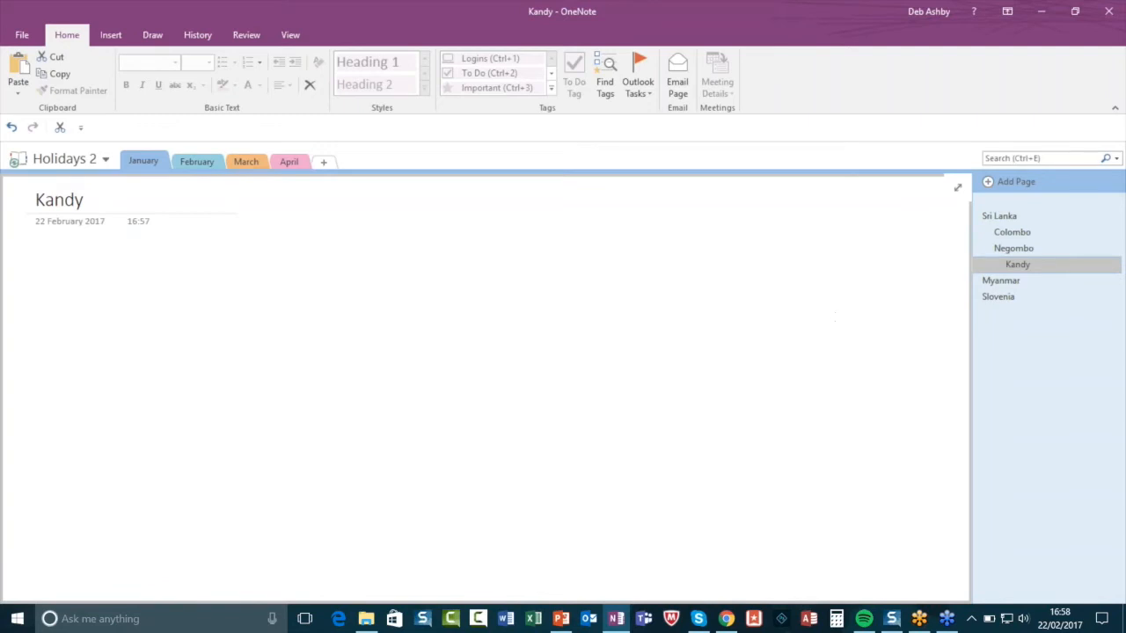
drag(1020, 264, 1002, 266)
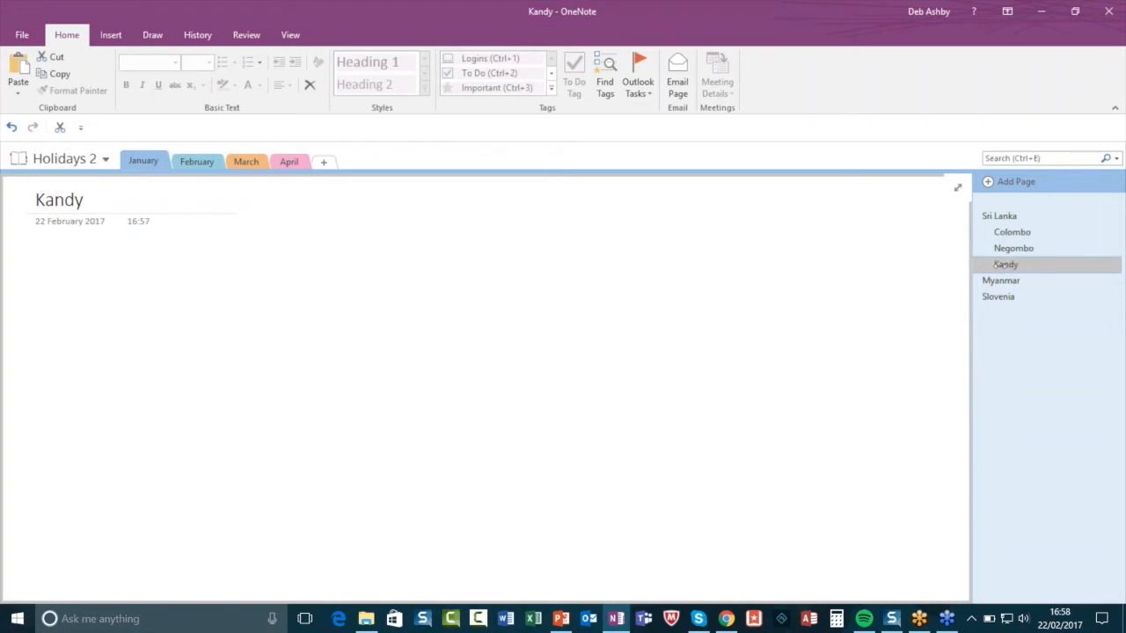
click(768, 264)
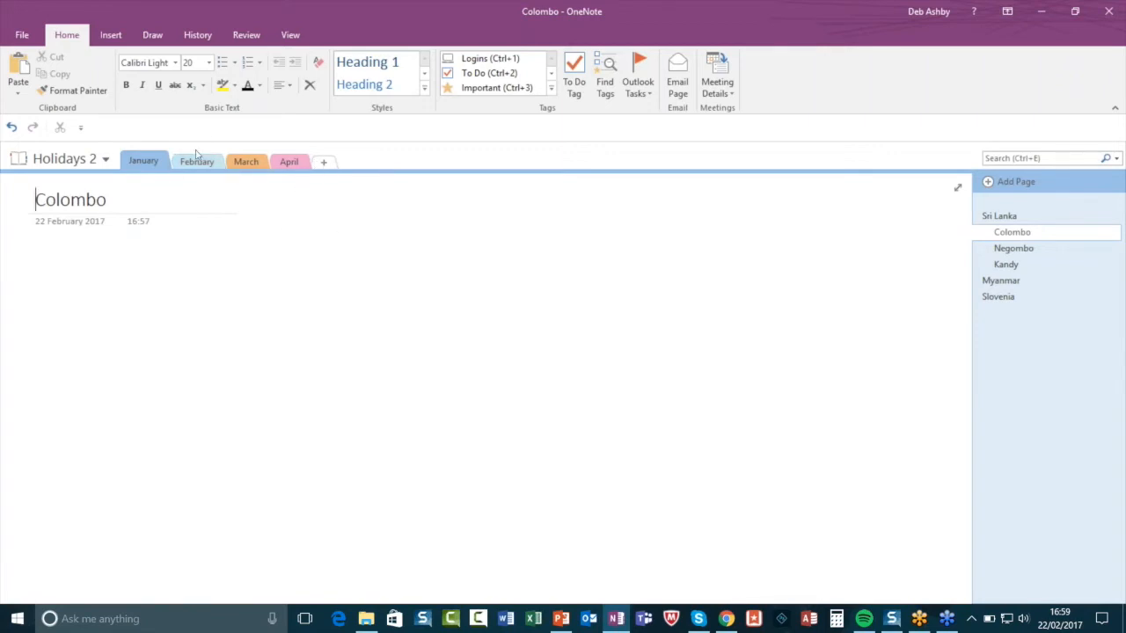
Create a new section group in Holidays 2 and name it Asia.
right_click(148, 165)
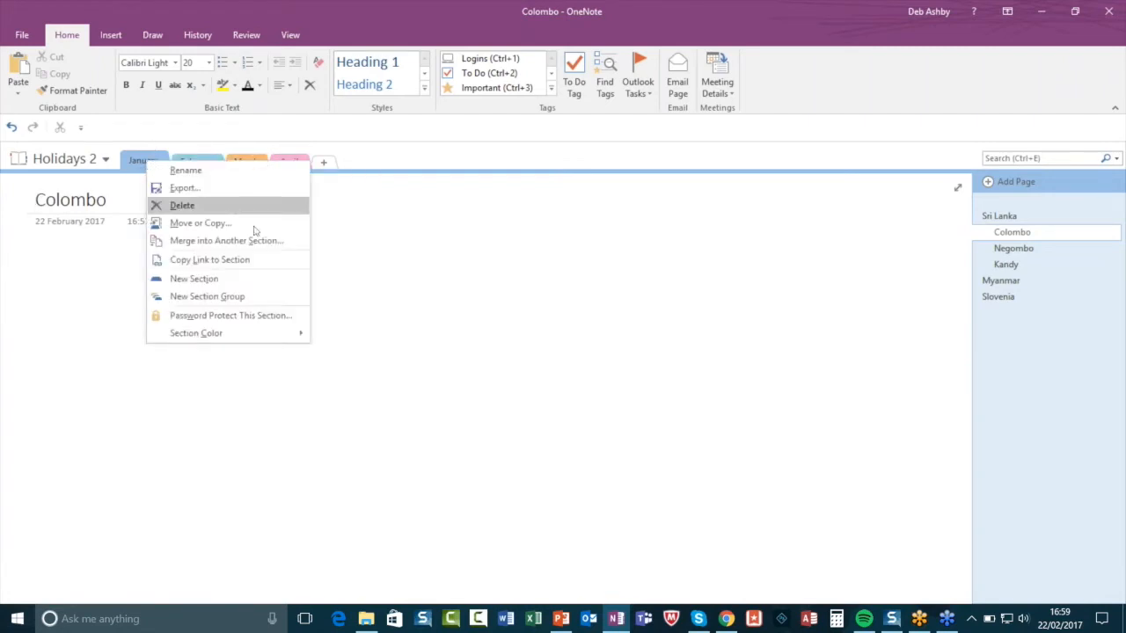
click(254, 301)
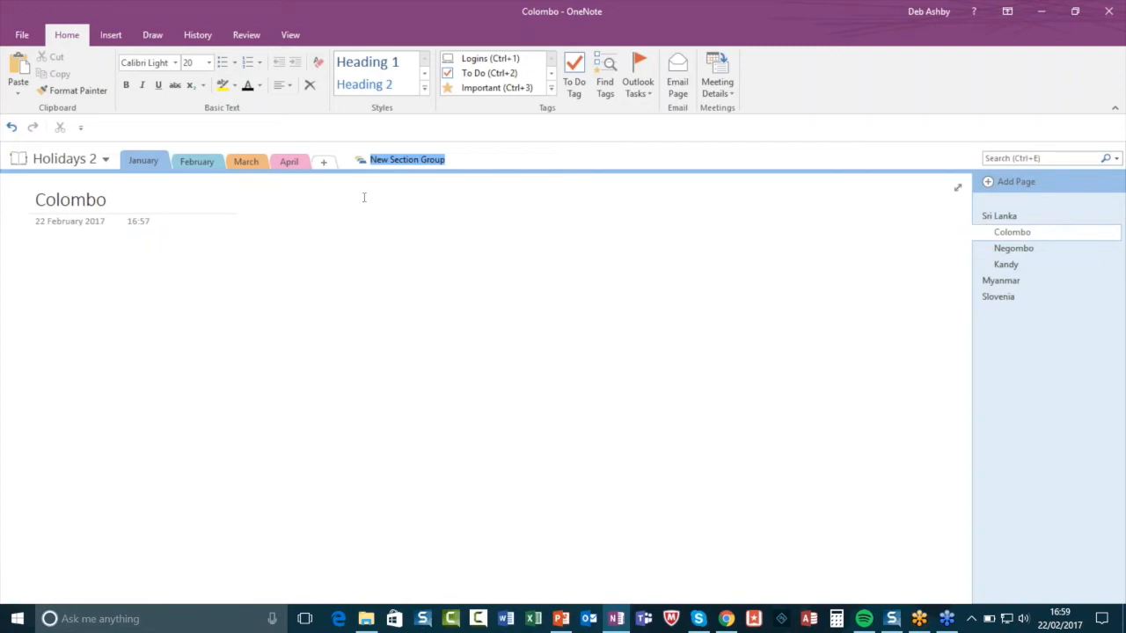
text(Asia)
key(Return)
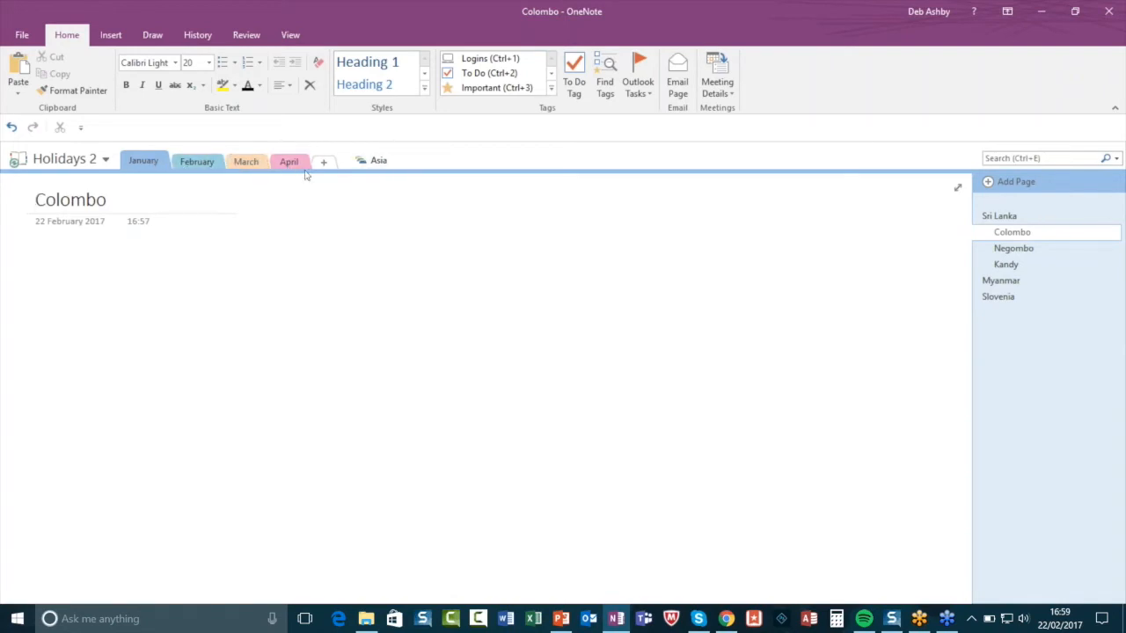
Open the Asia section group, add a section to it and name that section Thailand.
click(366, 162)
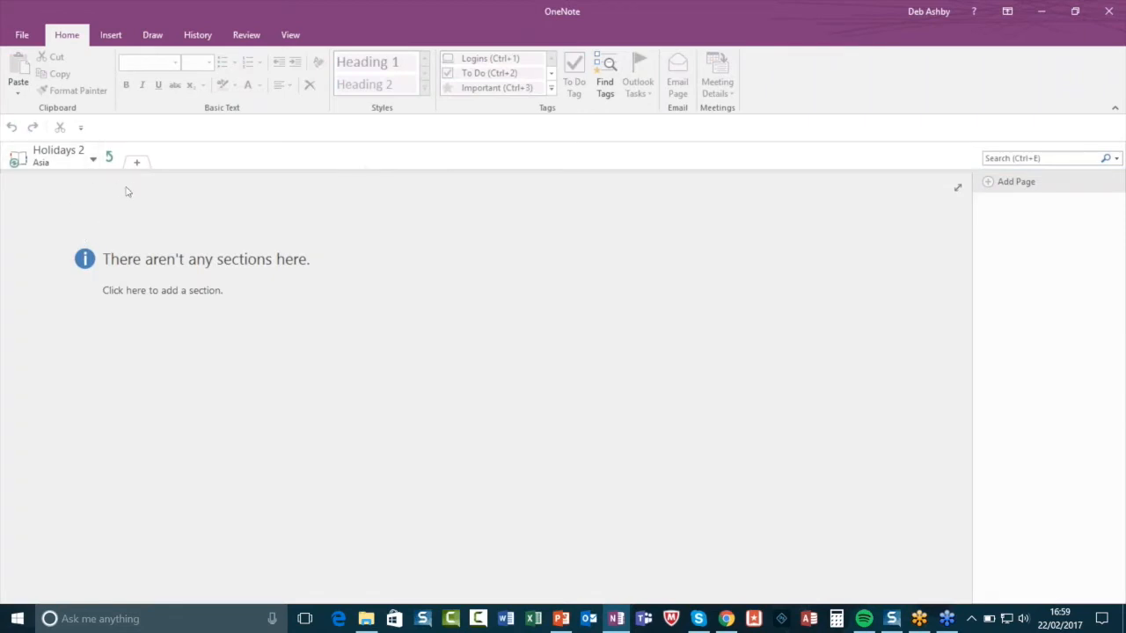
click(137, 163)
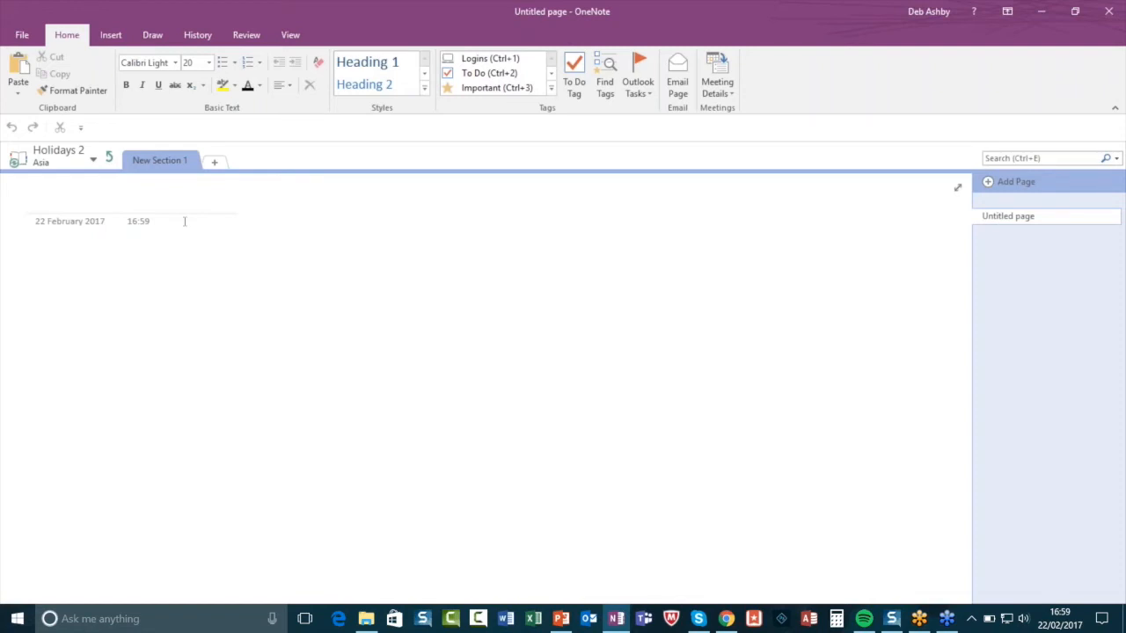
text(Thaila)
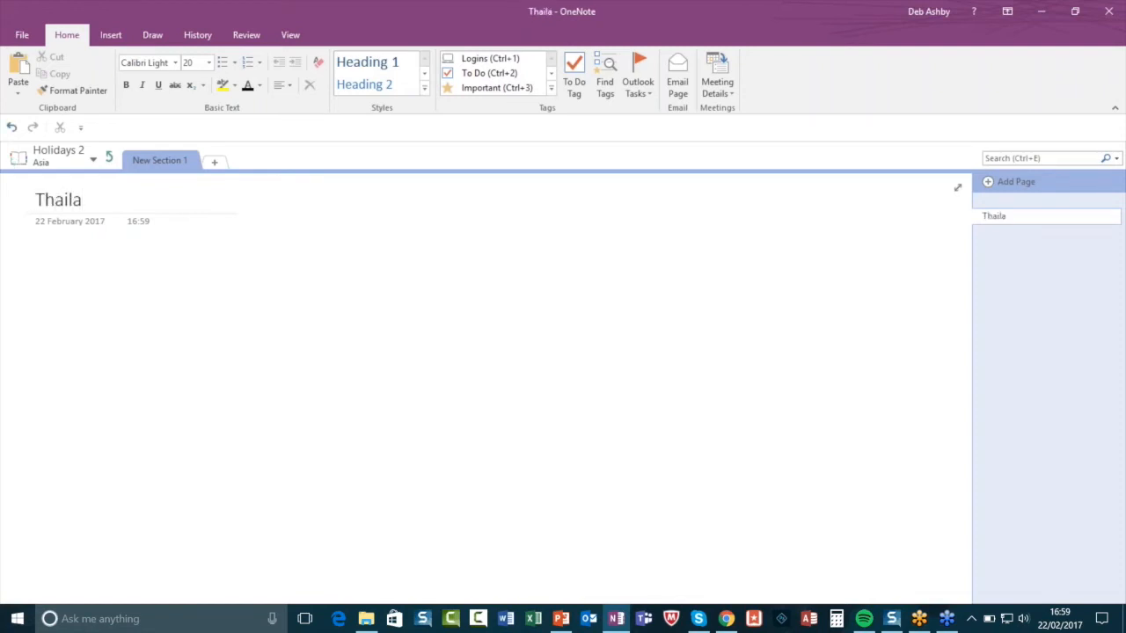
right_click(160, 158)
click(199, 164)
text(Tai)
key(BackSpace)
key(BackSpace)
text(hailand)
click(179, 239)
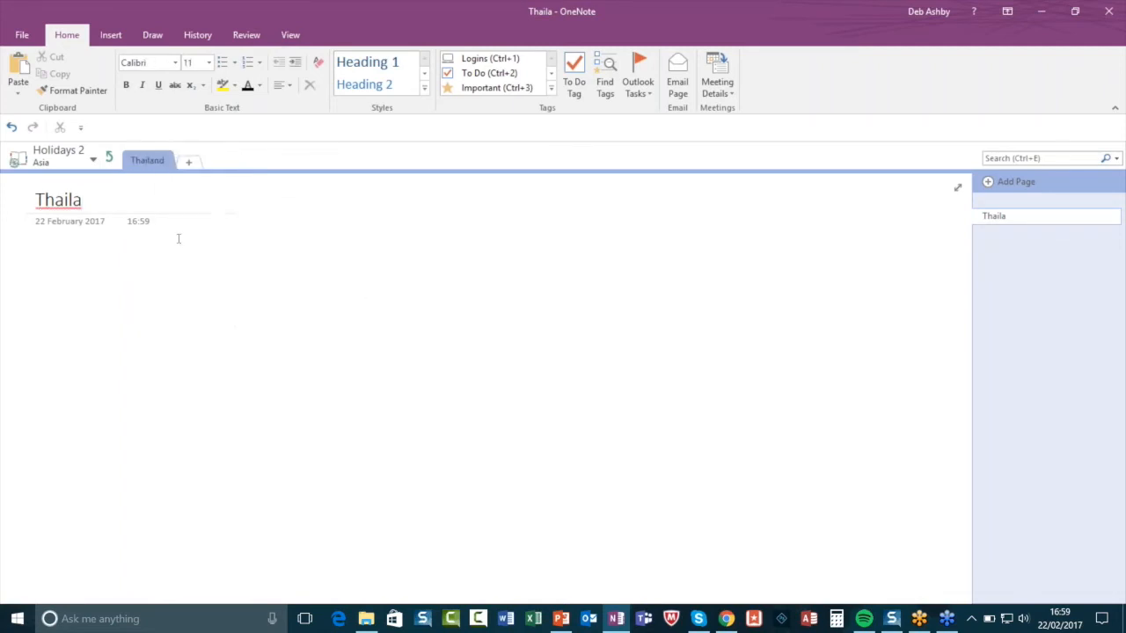
Retitle the page in the Thailand section Bangkok and go back up to the main sections of Holidays 2.
drag(89, 196, 55, 171)
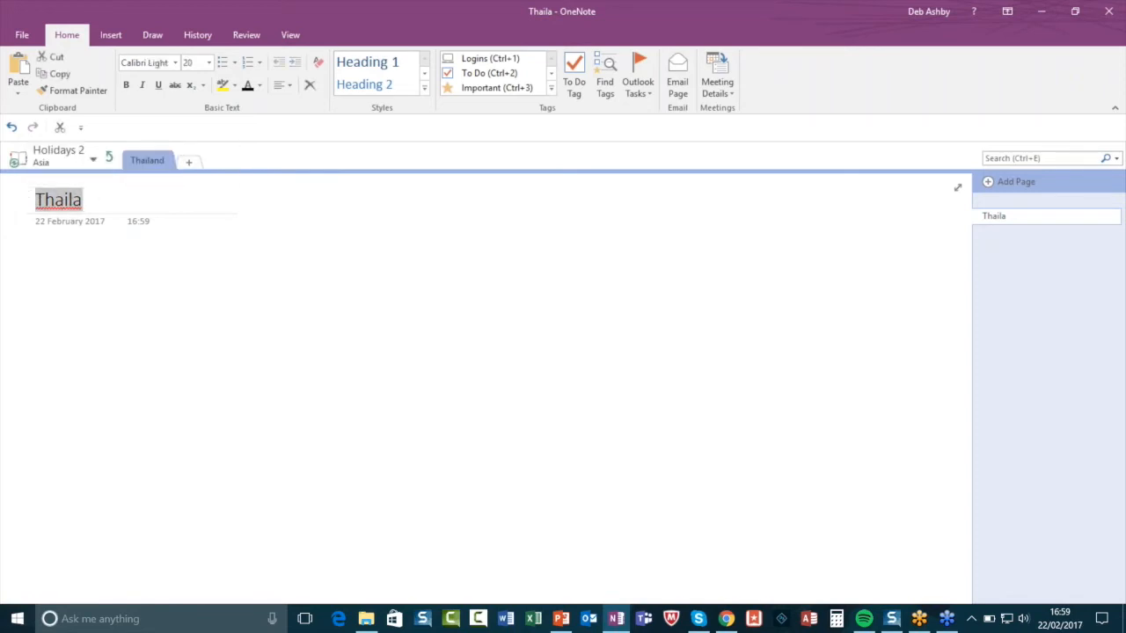
text(angkok)
key(BackSpace)
key(BackSpace)
key(BackSpace)
key(BackSpace)
key(BackSpace)
key(BackSpace)
text(Bank)
key(BackSpace)
text(gkok)
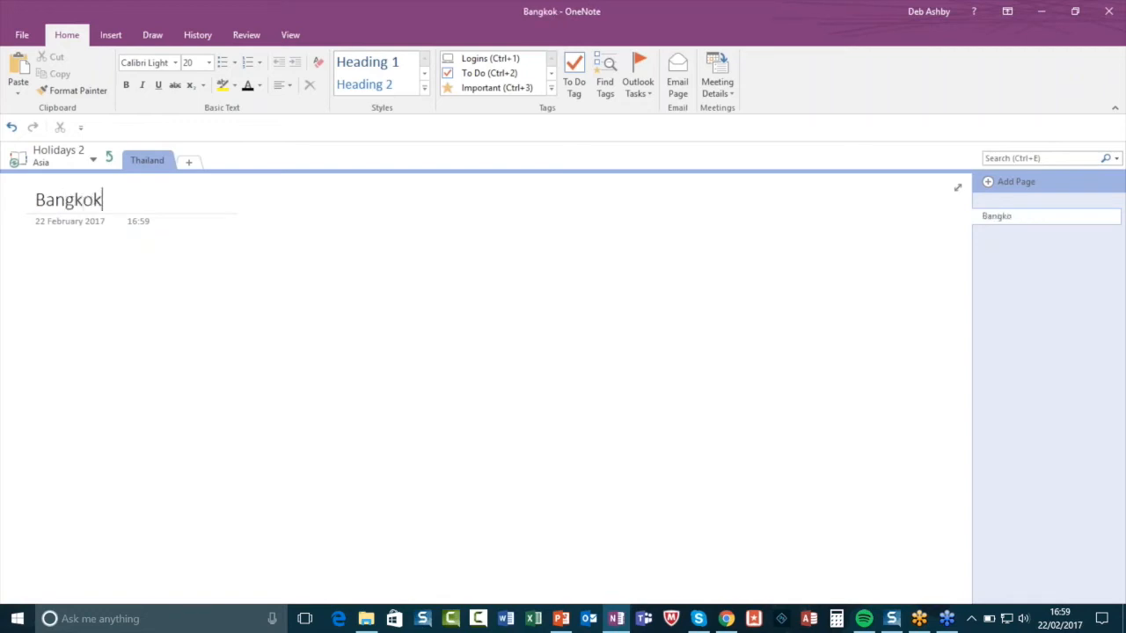
click(193, 369)
click(110, 159)
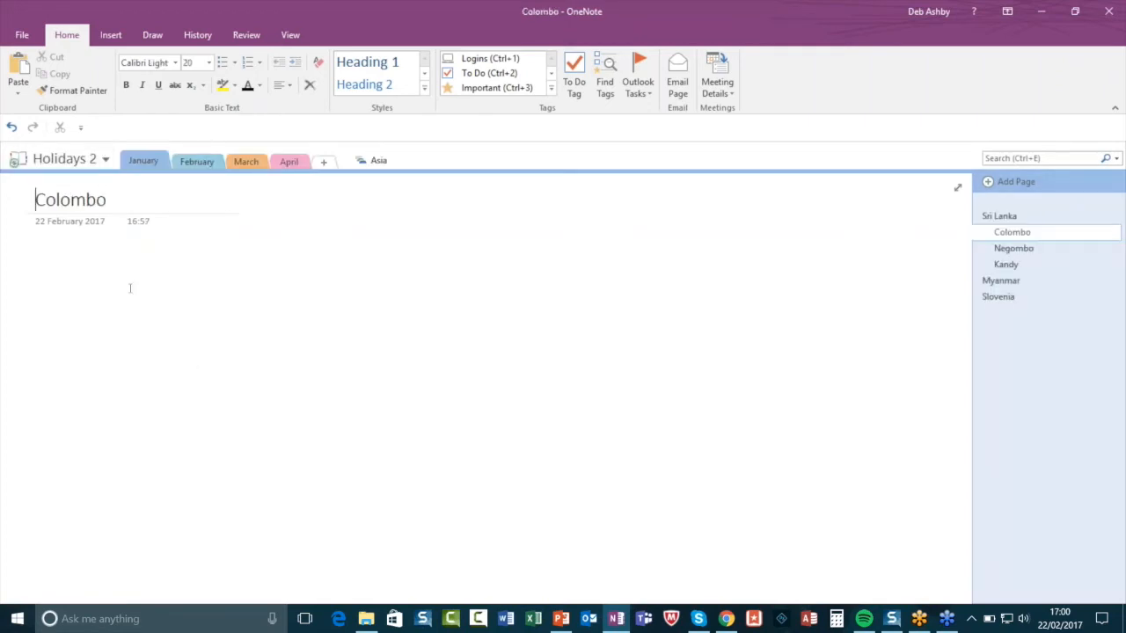
Add a note reading aeelkfjsladkfsdklfjlkdf to the body of the Colombo page and move its container up closer to the title.
key(Return)
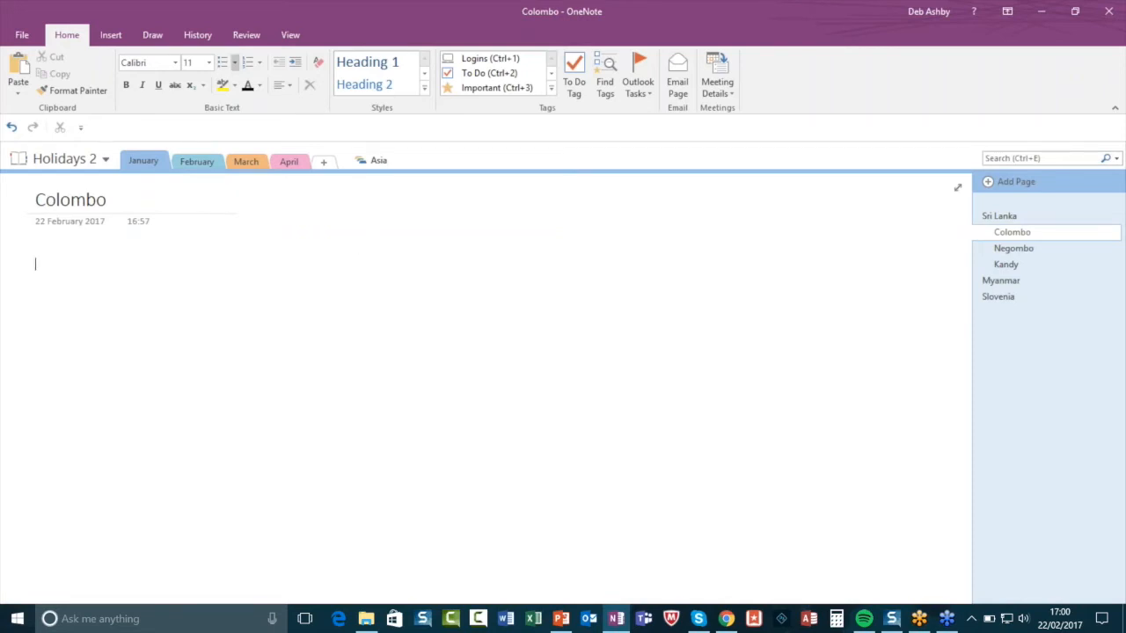
click(111, 36)
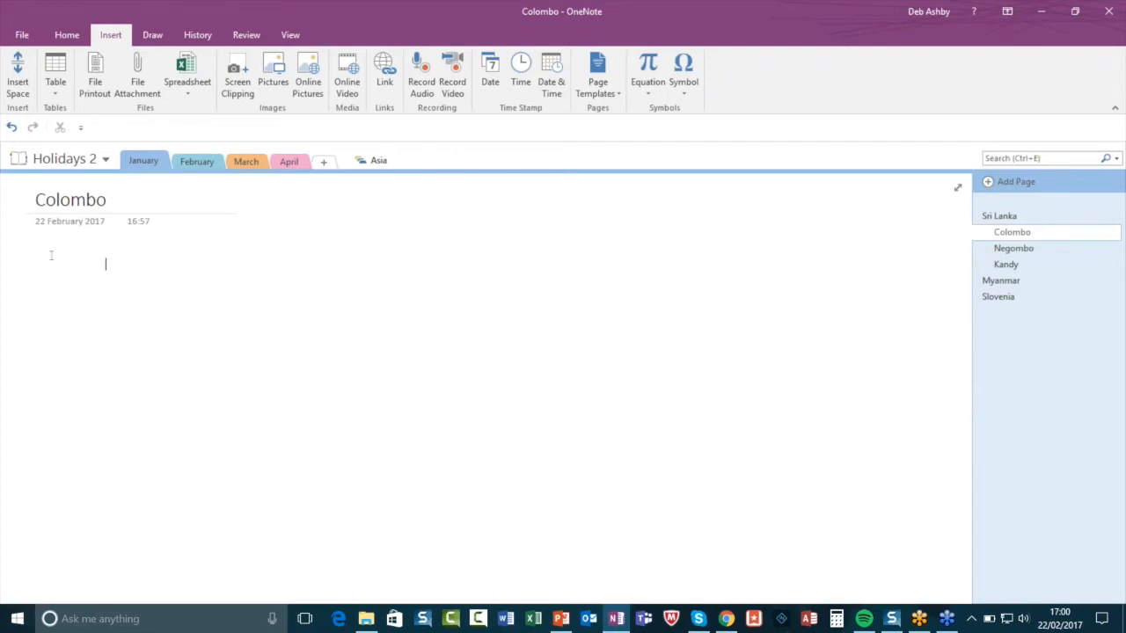
click(63, 35)
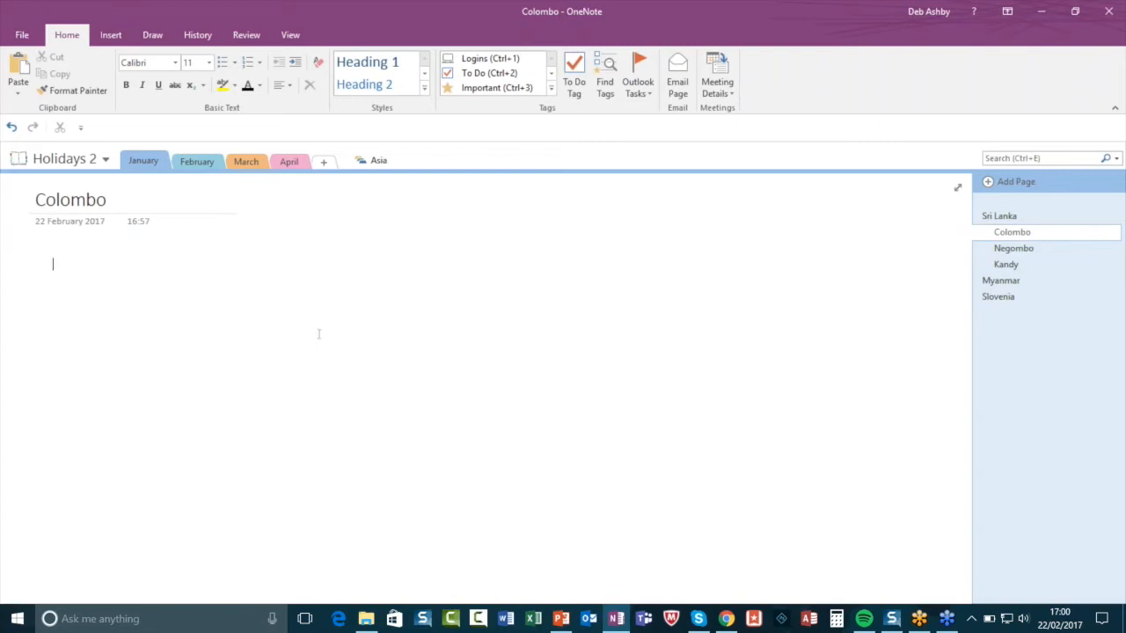
click(53, 260)
click(513, 357)
text(aeelkfjsladkfsdklfjlkdf)
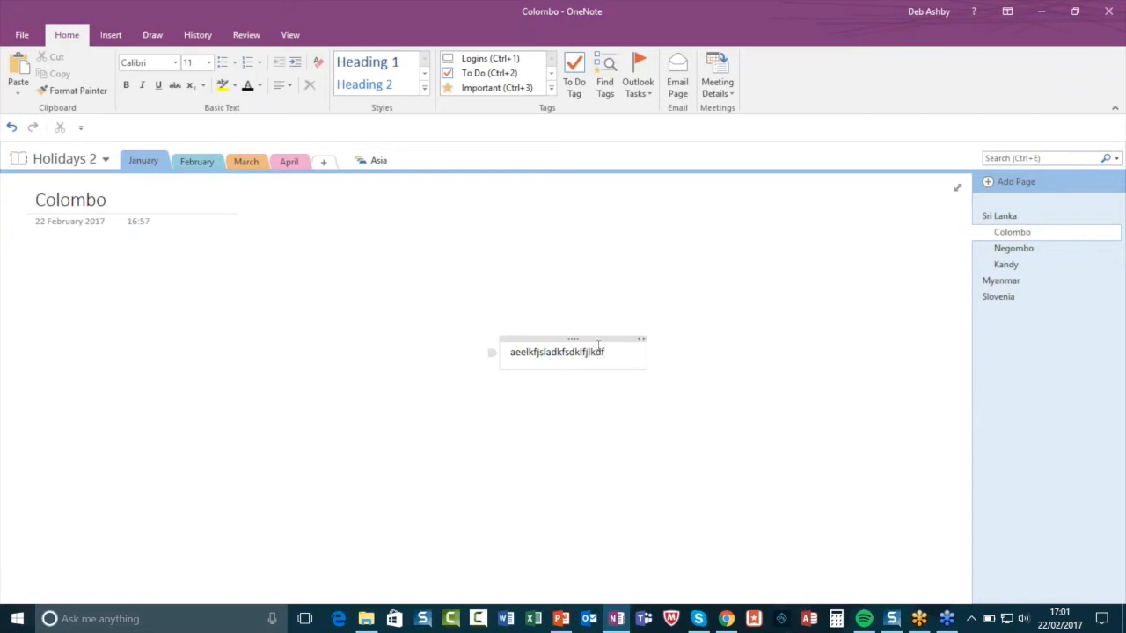
drag(605, 339, 401, 252)
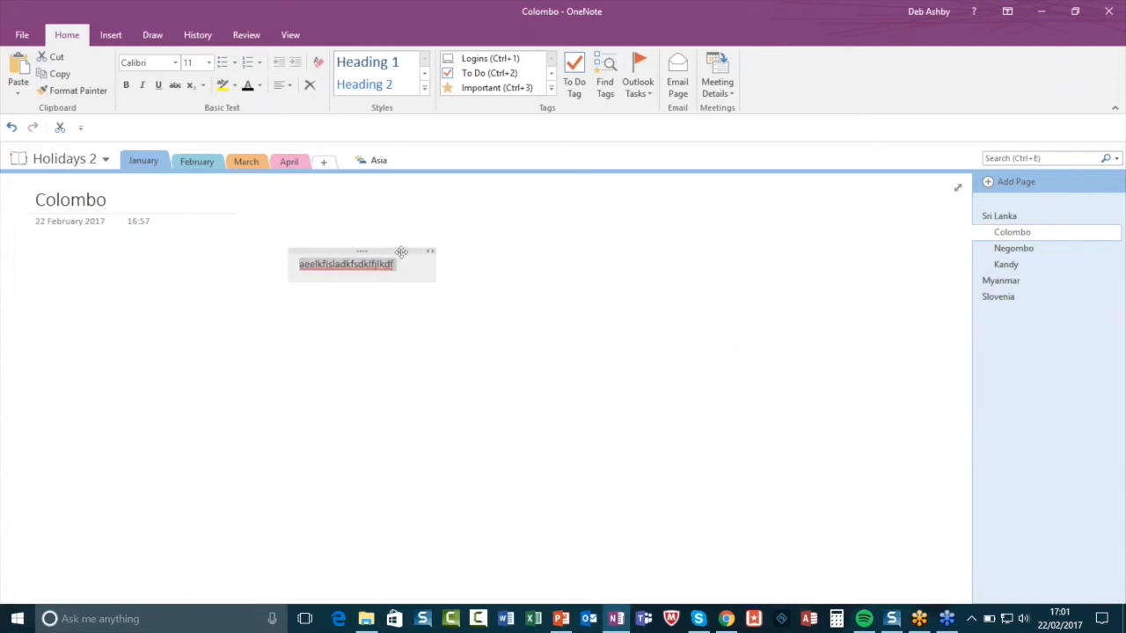
Move the note container further down the Colombo page and delete its text.
drag(388, 250, 335, 339)
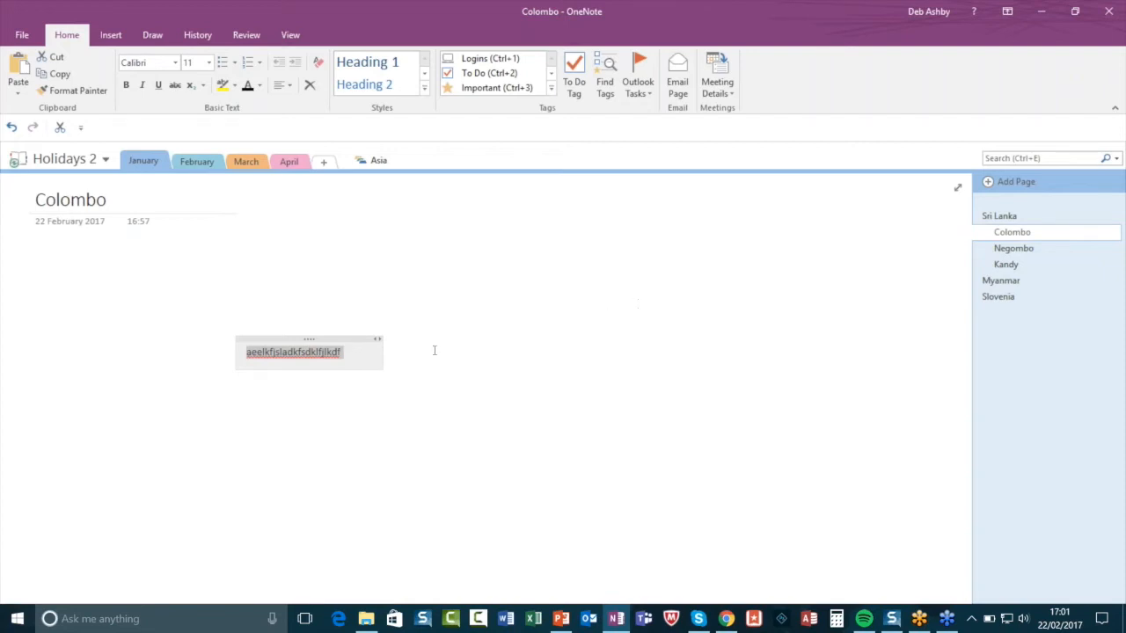
mouse_move(342, 336)
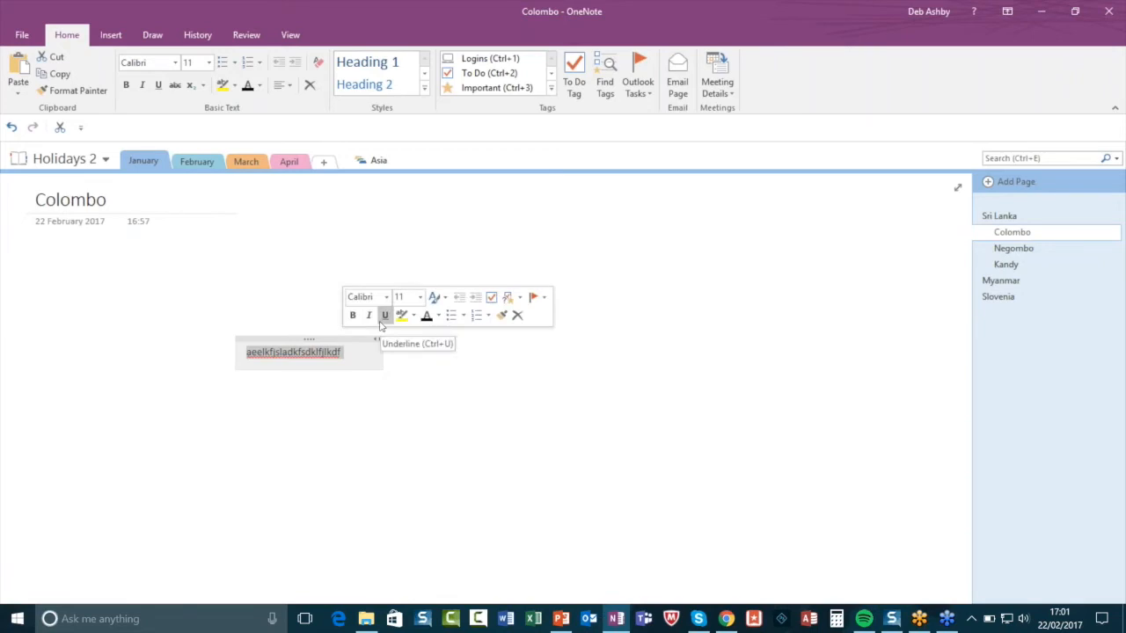
key(Delete)
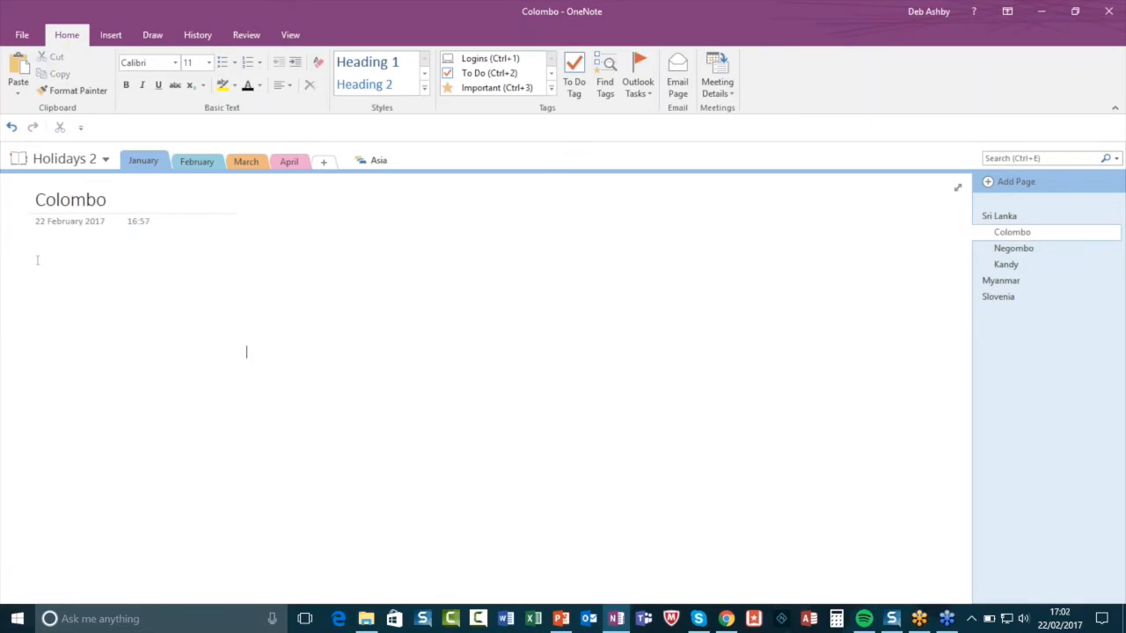
Switch to the Sri Lanka page and add a note below the title reading Things to do in Sri Lanka.
click(39, 260)
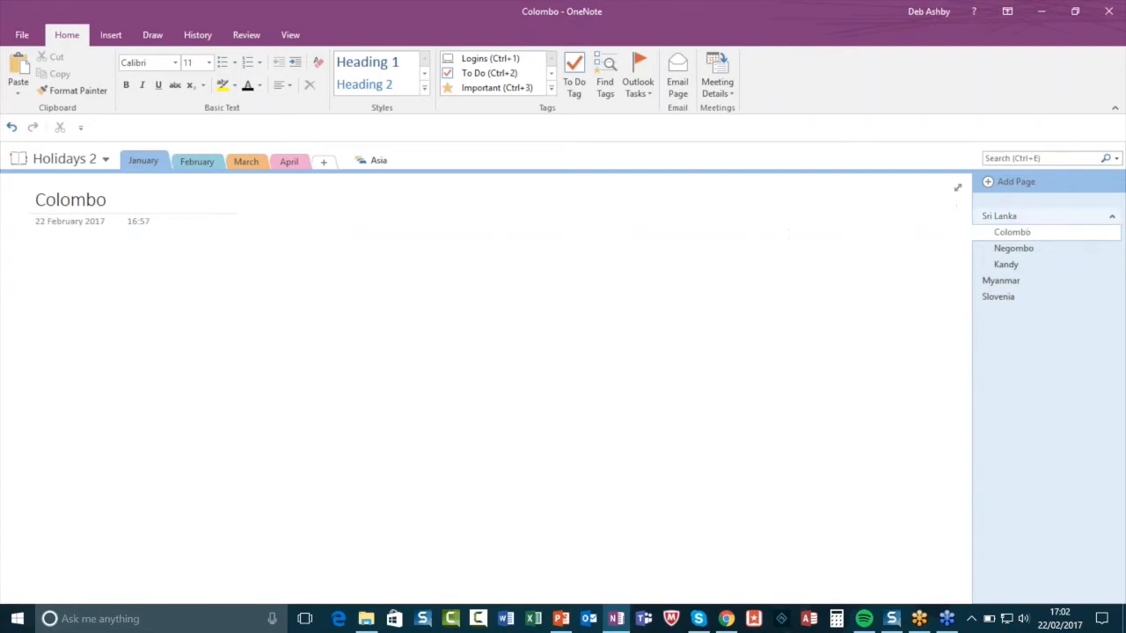
key(ctrl+Page_Up)
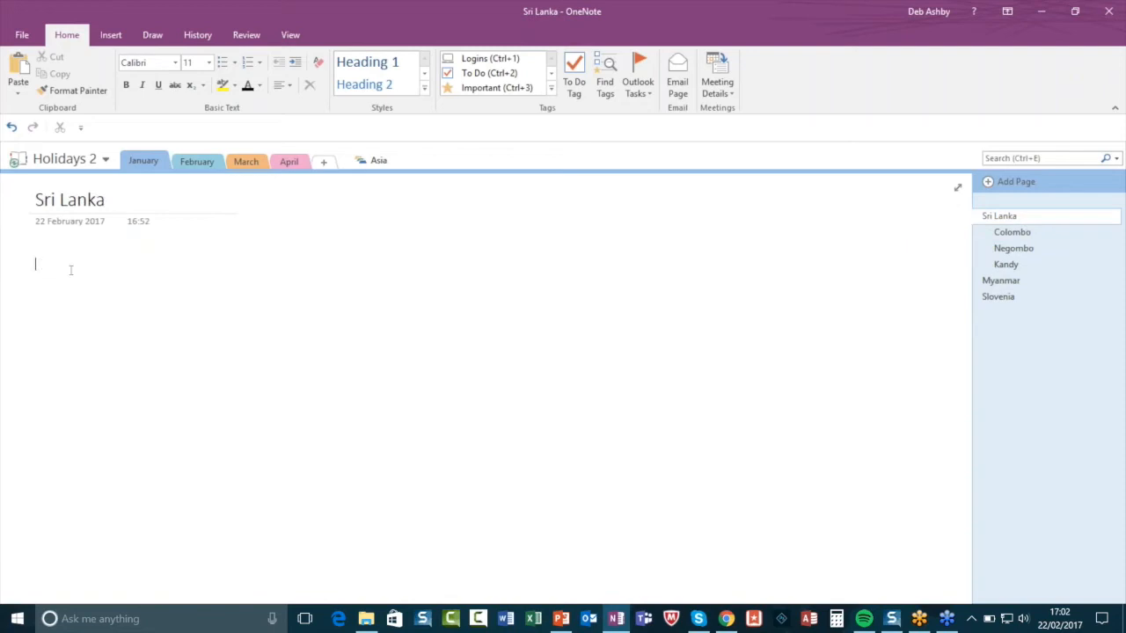
text(Things to do inSri)
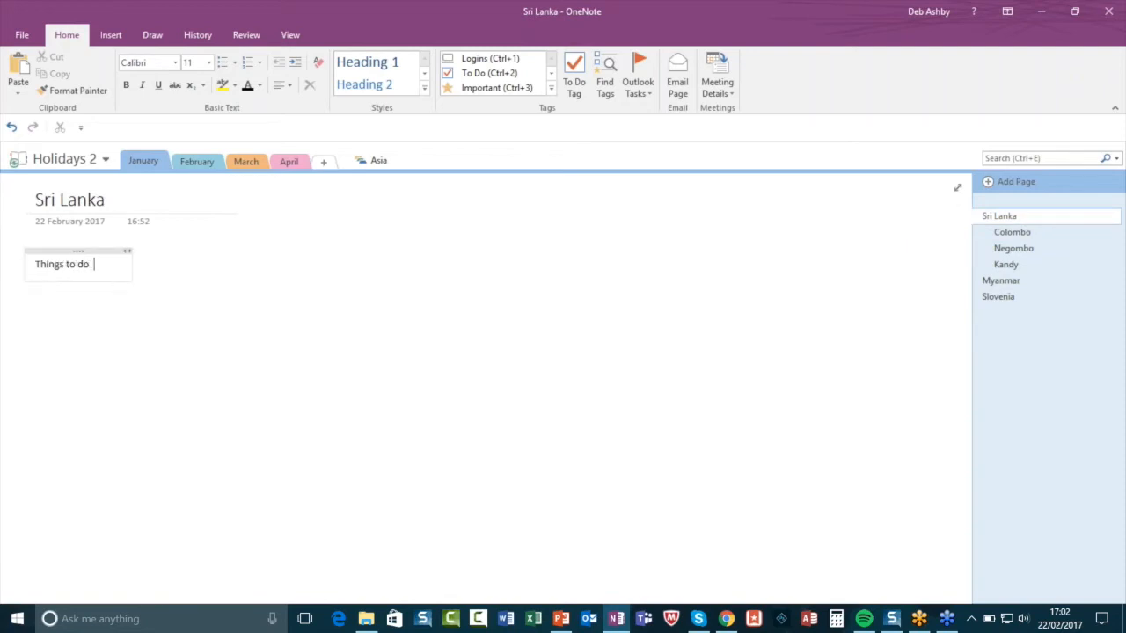
key(BackSpace)
key(BackSpace)
key(BackSpace)
key(BackSpace)
key(BackSpace)
key(BackSpace)
text(Sri Lanka)
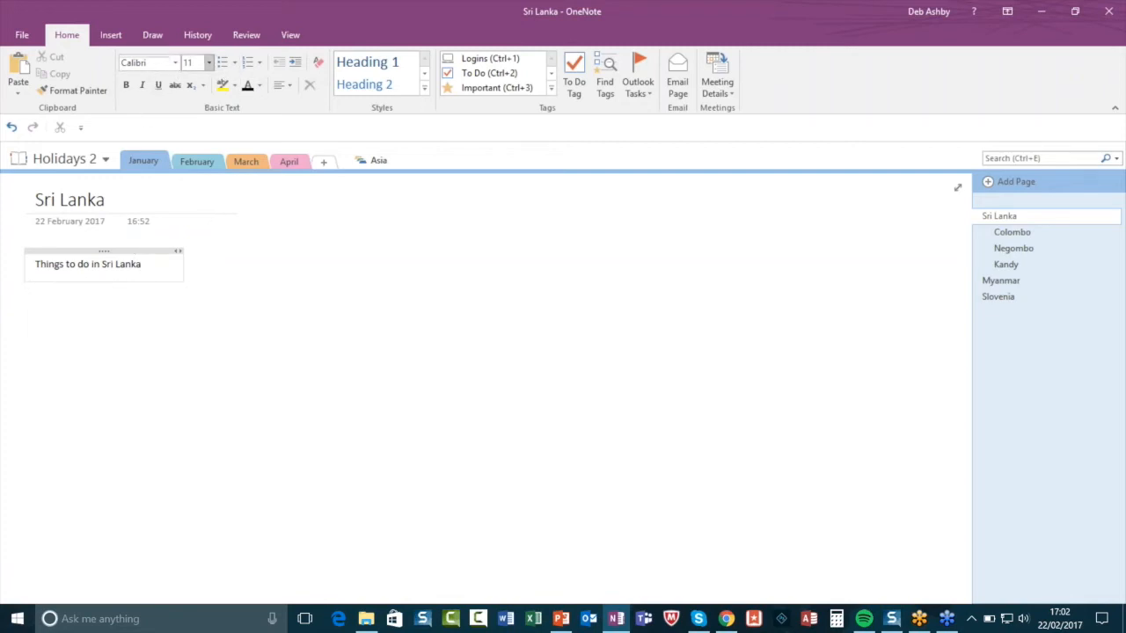
Apply the Heading 1 style to the Things to do in Sri Lanka line.
drag(161, 263, 6, 271)
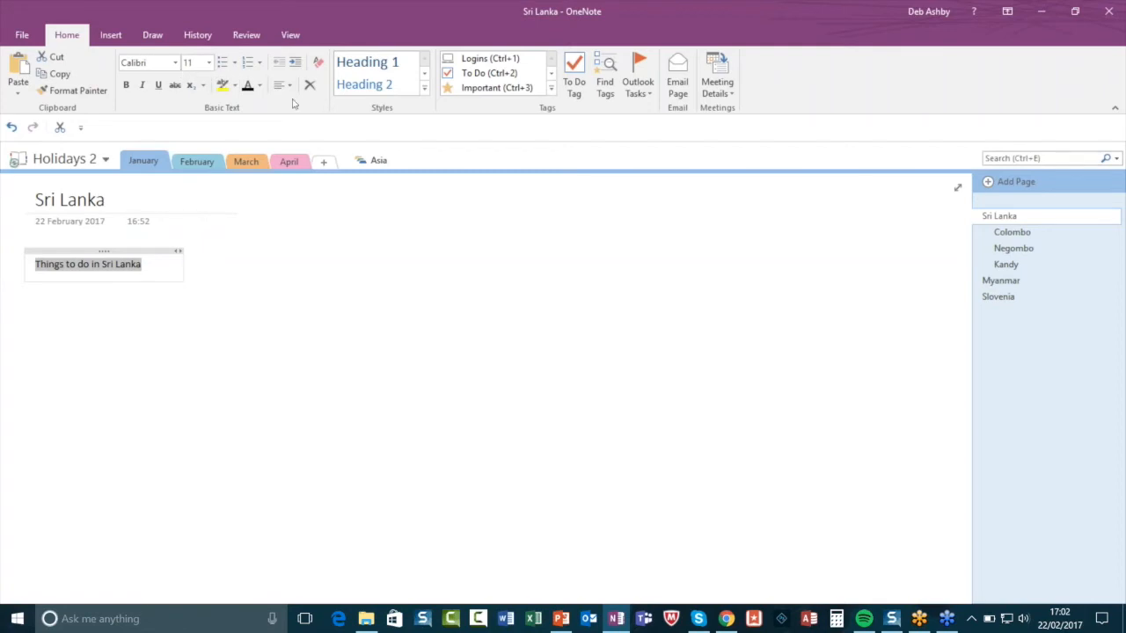
click(423, 88)
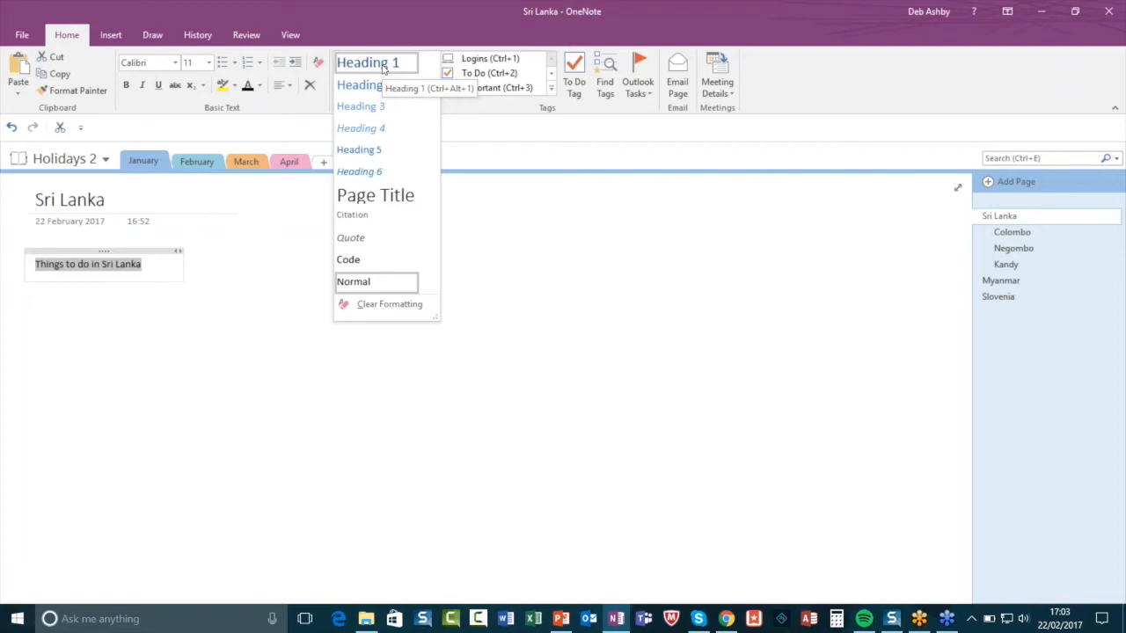
click(383, 69)
click(353, 276)
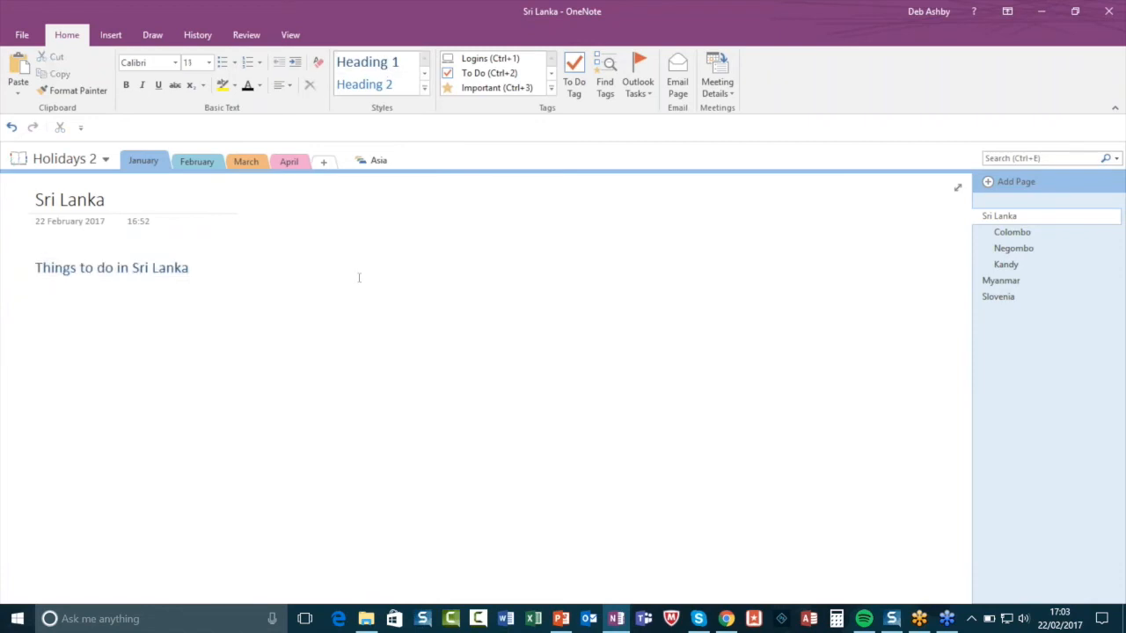
Add a bulleted list under the heading with the items Yala National Park, Safari and Tea Plantations.
click(207, 268)
key(Return)
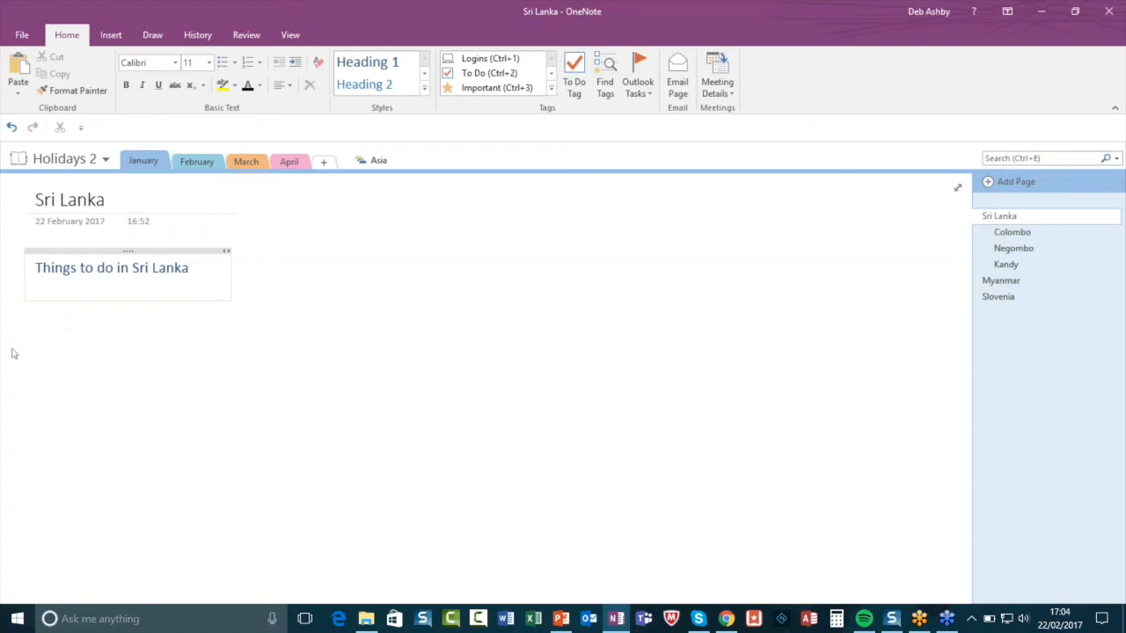
key(ctrl+period)
key(ctrl+period)
text(*)
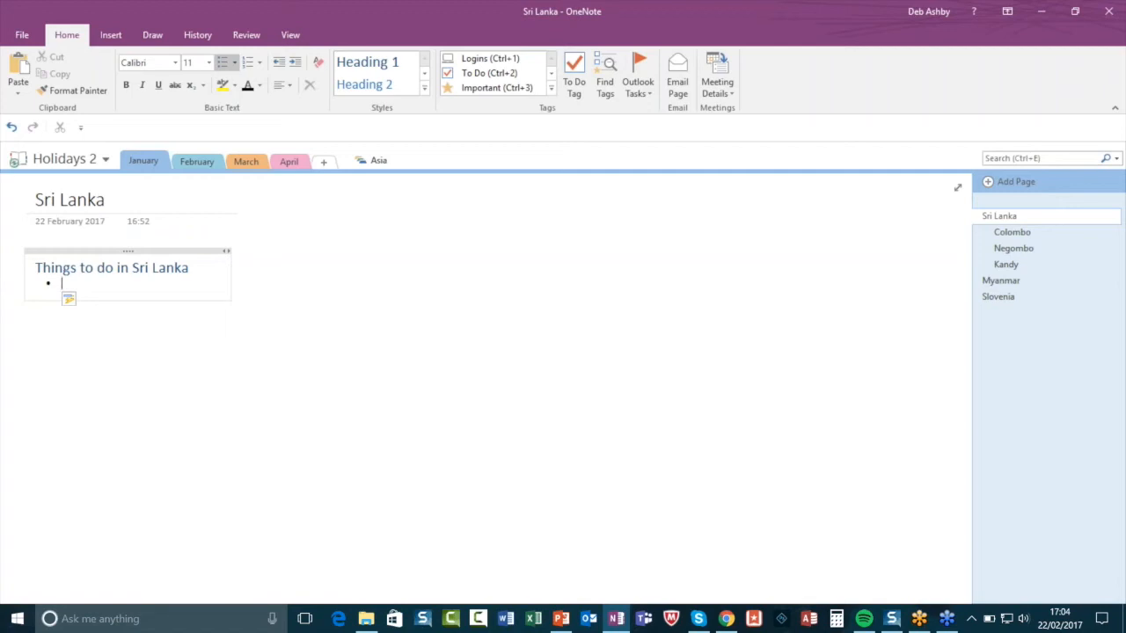
text(Yala National Park)
key(Return)
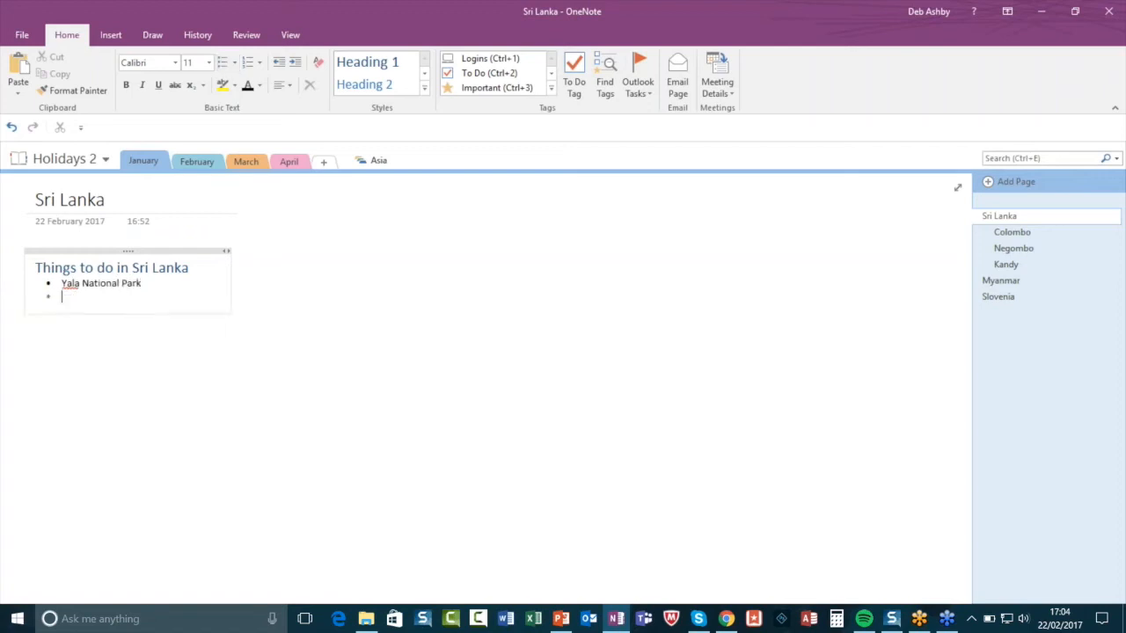
text(Safari)
key(Return)
text(Tea Plantations)
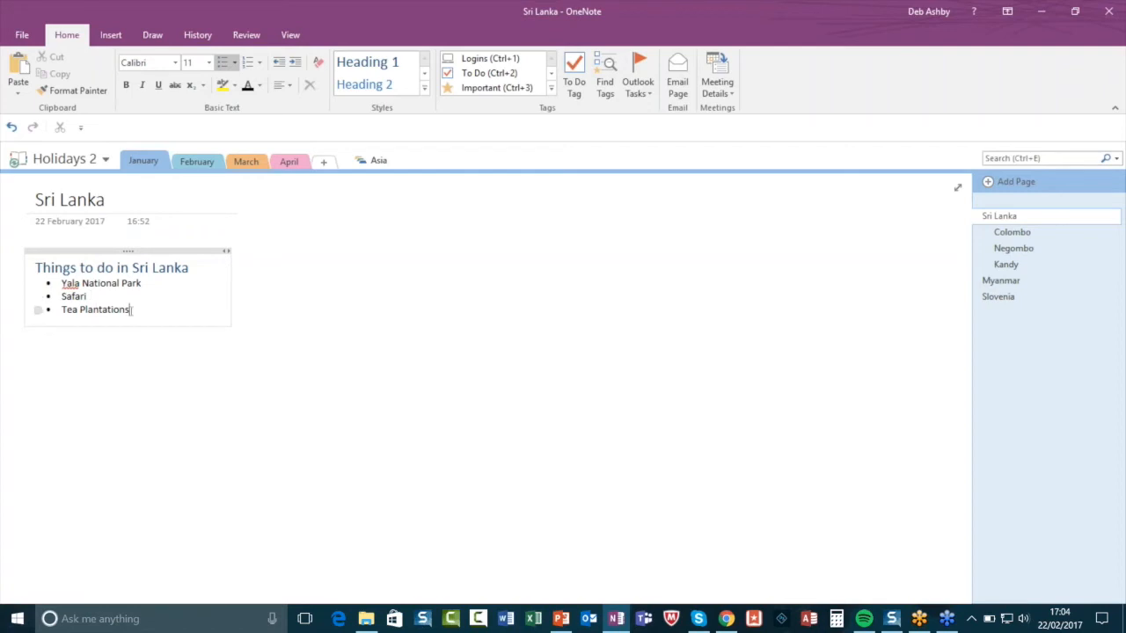
Apply the Heading 2 style to the three bulleted items.
drag(131, 309, 150, 278)
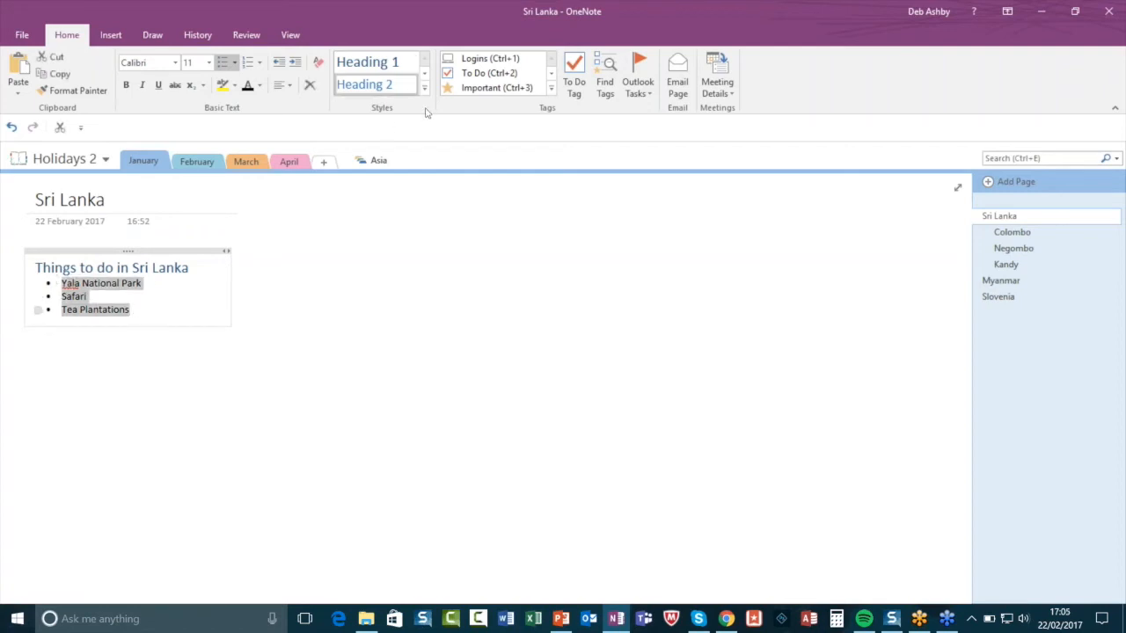
click(375, 88)
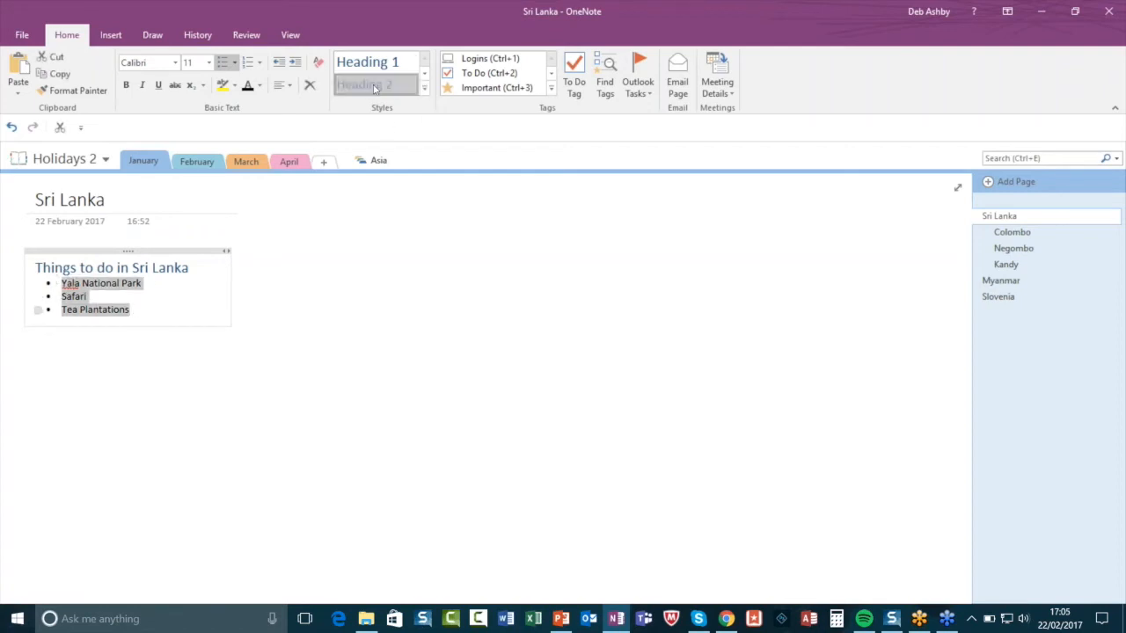
click(502, 335)
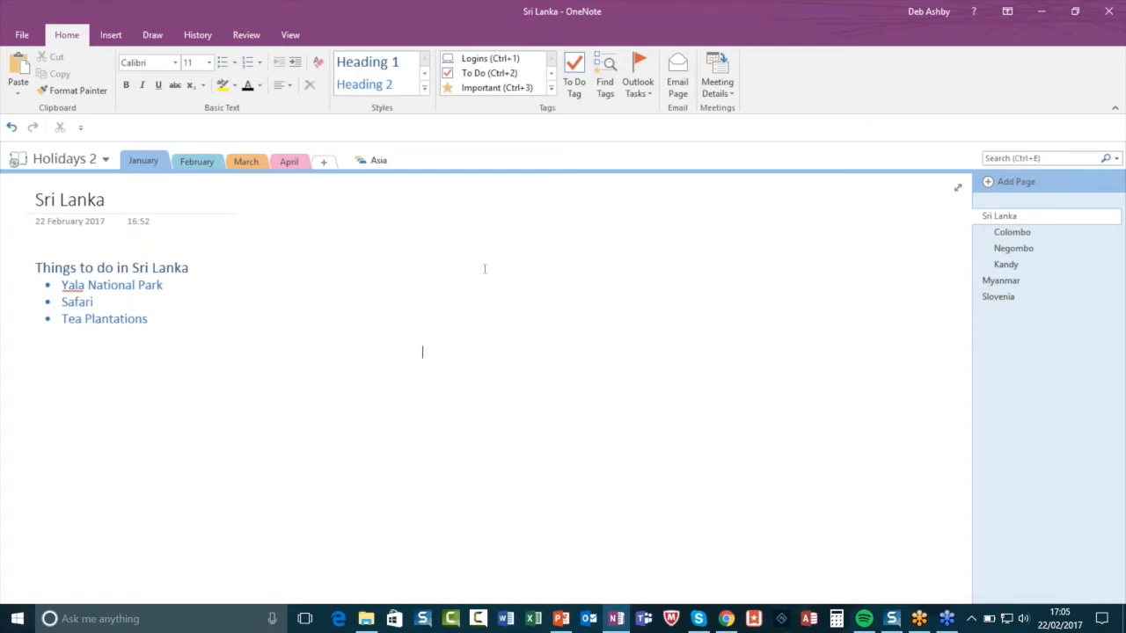
Insert a table of two columns and three rows in the empty area beside the bulleted list.
click(49, 356)
click(454, 314)
click(118, 32)
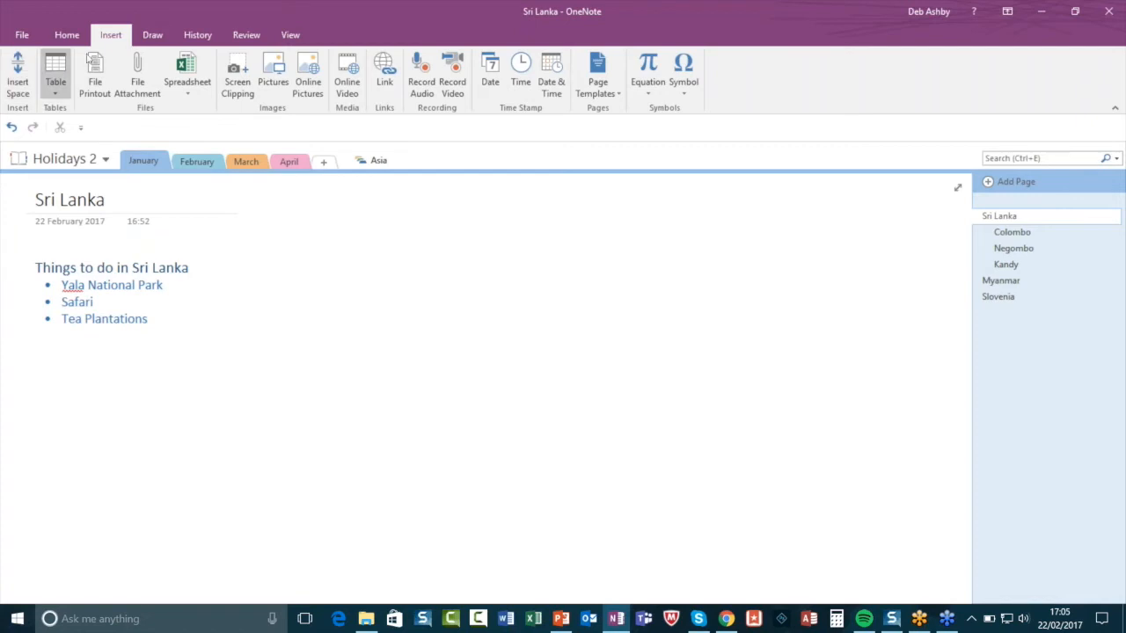
click(52, 93)
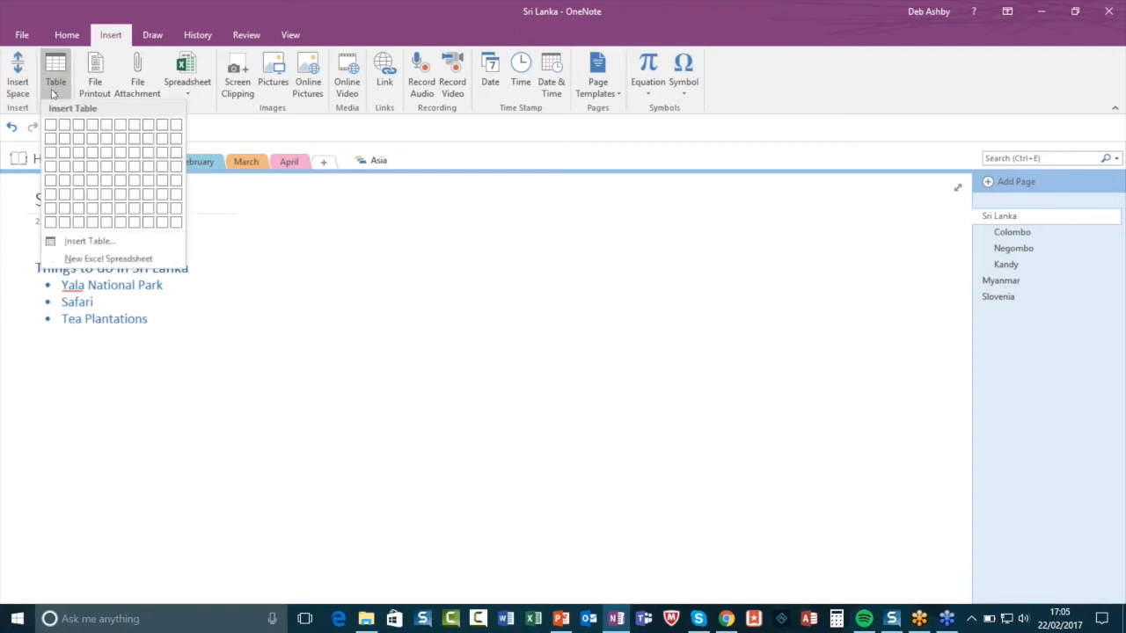
click(64, 152)
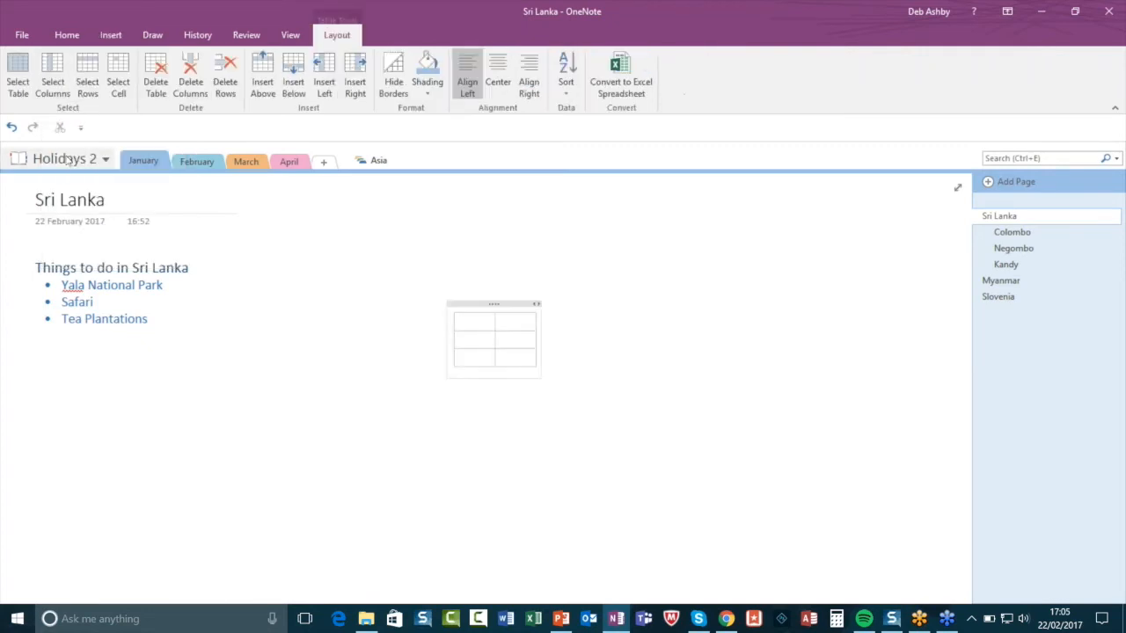
Move the empty table's container closer to the bulleted list and back out again.
drag(487, 303, 383, 269)
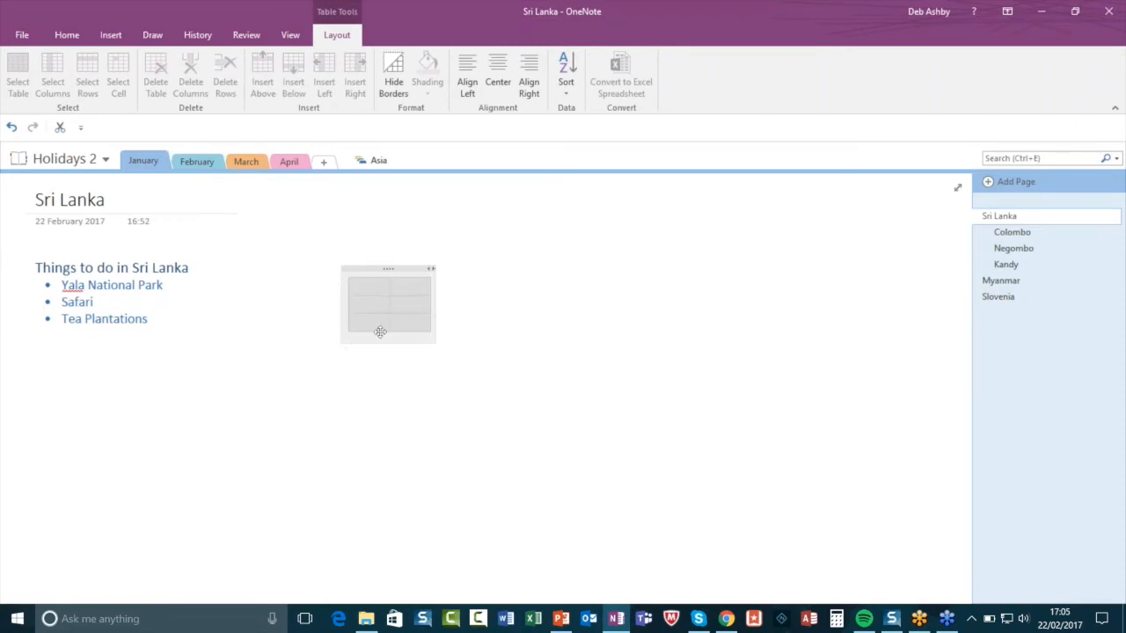
click(473, 332)
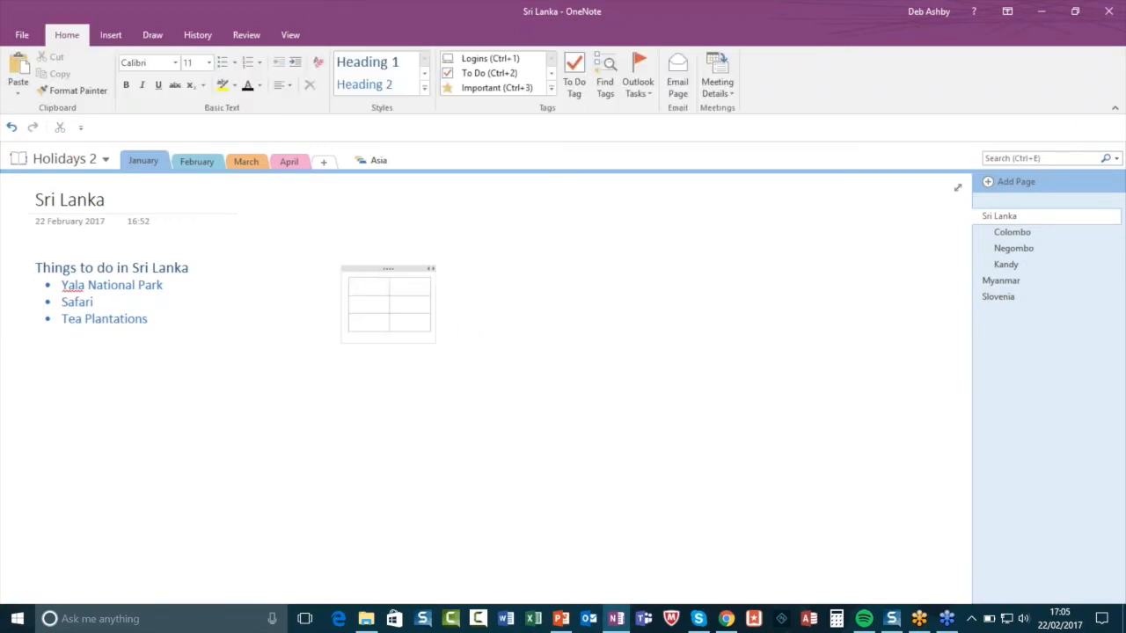
drag(365, 268, 473, 305)
Fill the table's first column with Day 1, Day 2 and Day 3.
text(Day 1)
key(Down)
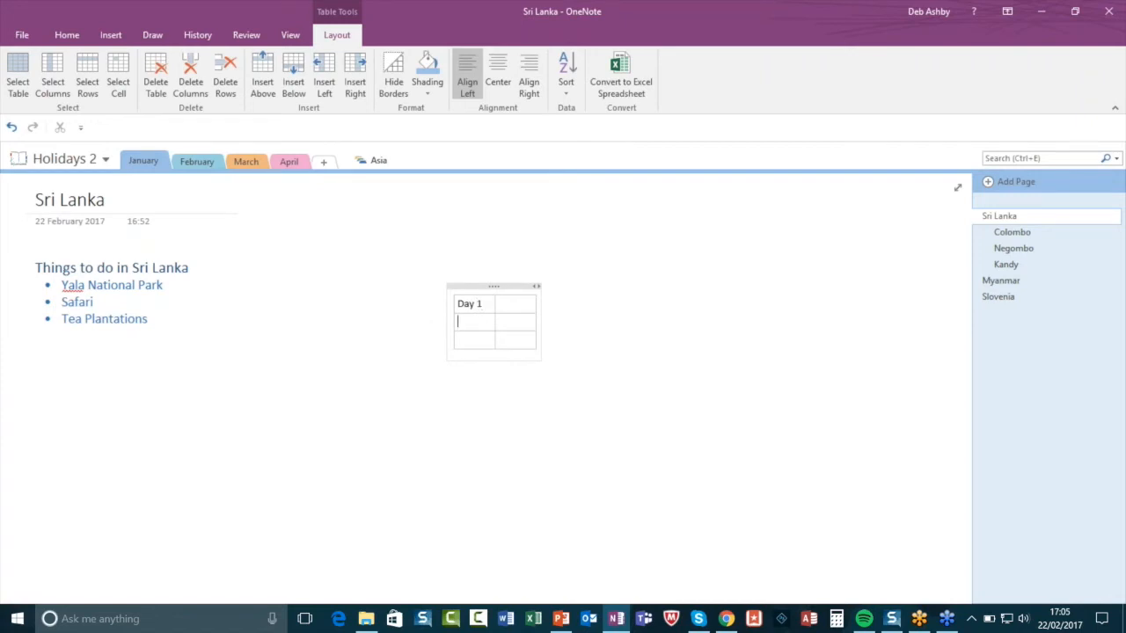
text(Day 2 )
text(Day 3)
Fill the table's second column with Yala National Park, City Tour and Tea Plantations Tour.
click(517, 303)
text(Yala National)
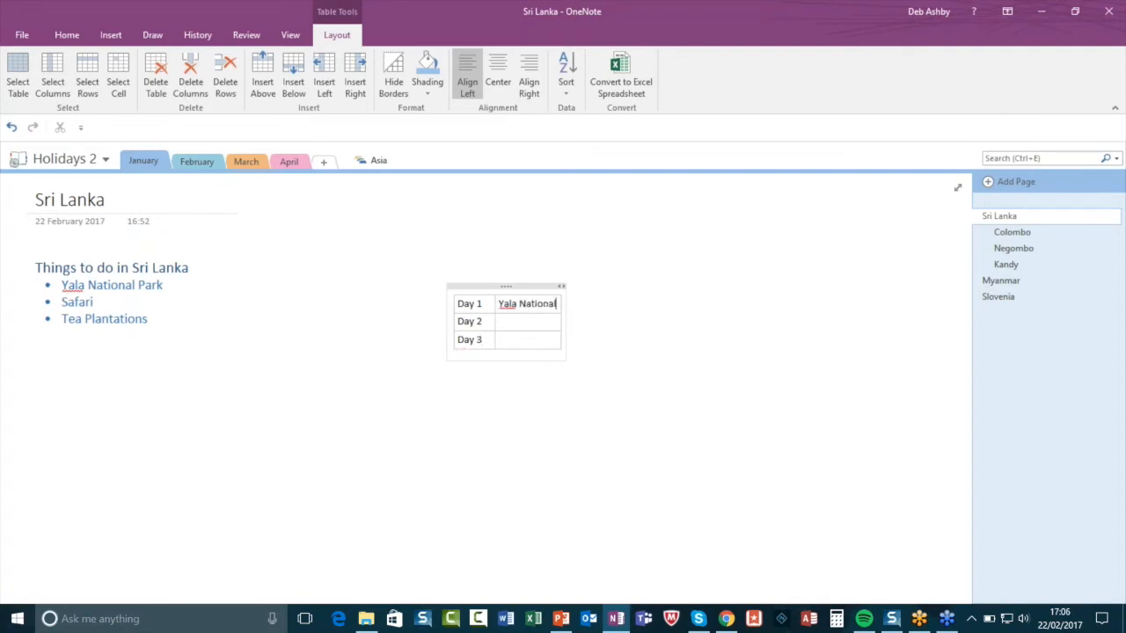
text( Park)
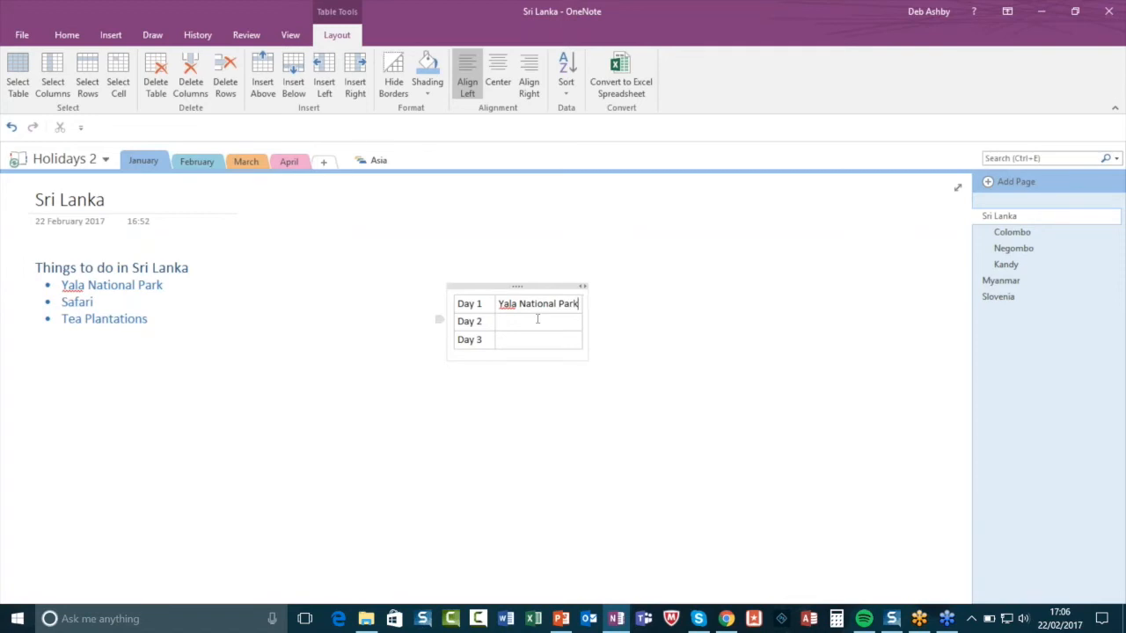
text(City Tour)
key(Down)
text(Tea Plantations Tour)
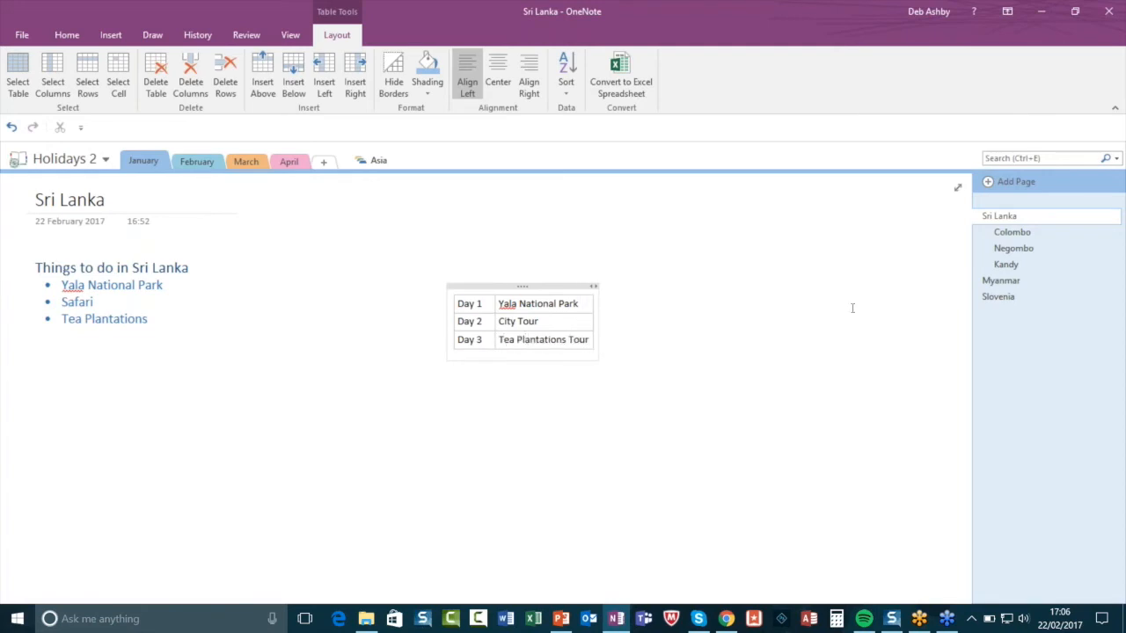
Move the table directly beneath the bulleted list and widen both of its columns.
drag(564, 286, 143, 345)
click(209, 380)
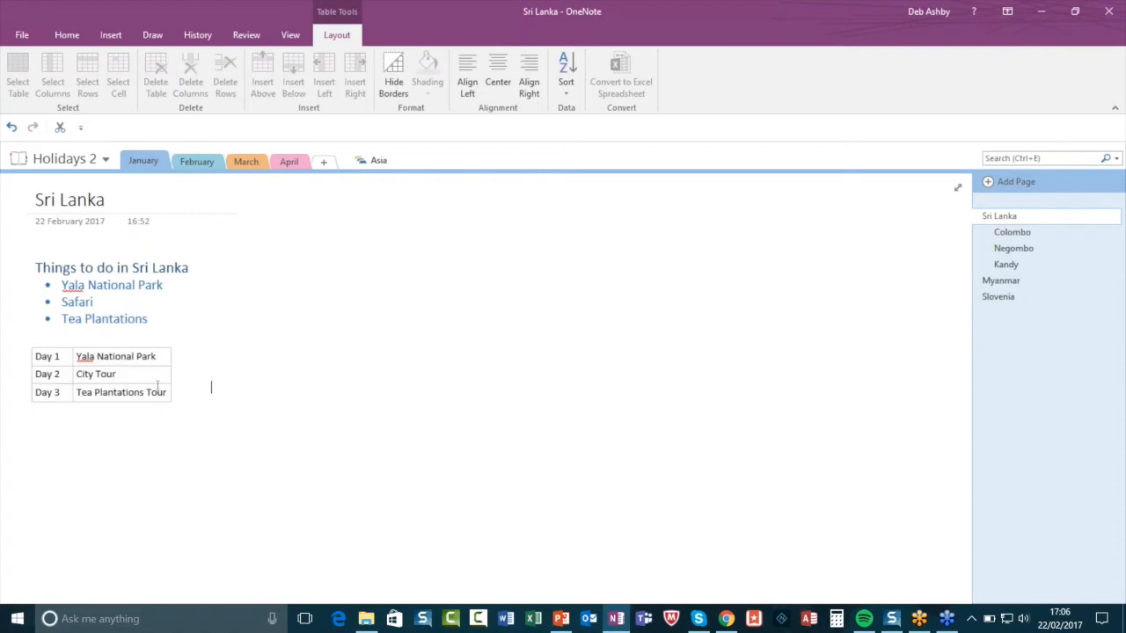
drag(170, 378, 417, 379)
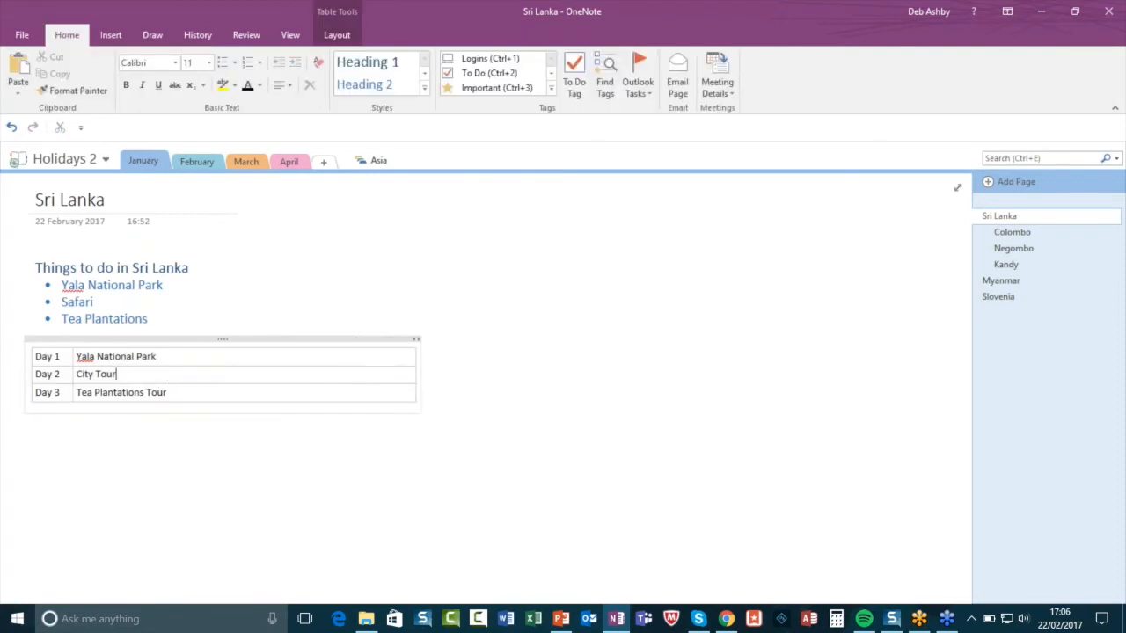
drag(72, 374, 138, 374)
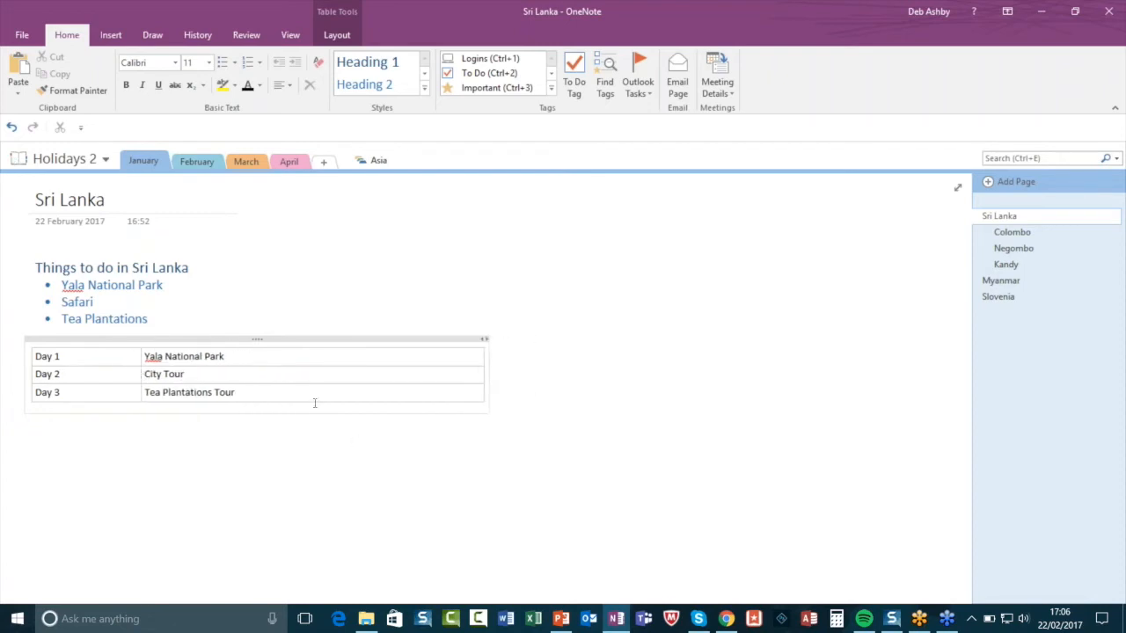
Shade the table's Day column light blue and make its text bold.
click(226, 359)
click(337, 35)
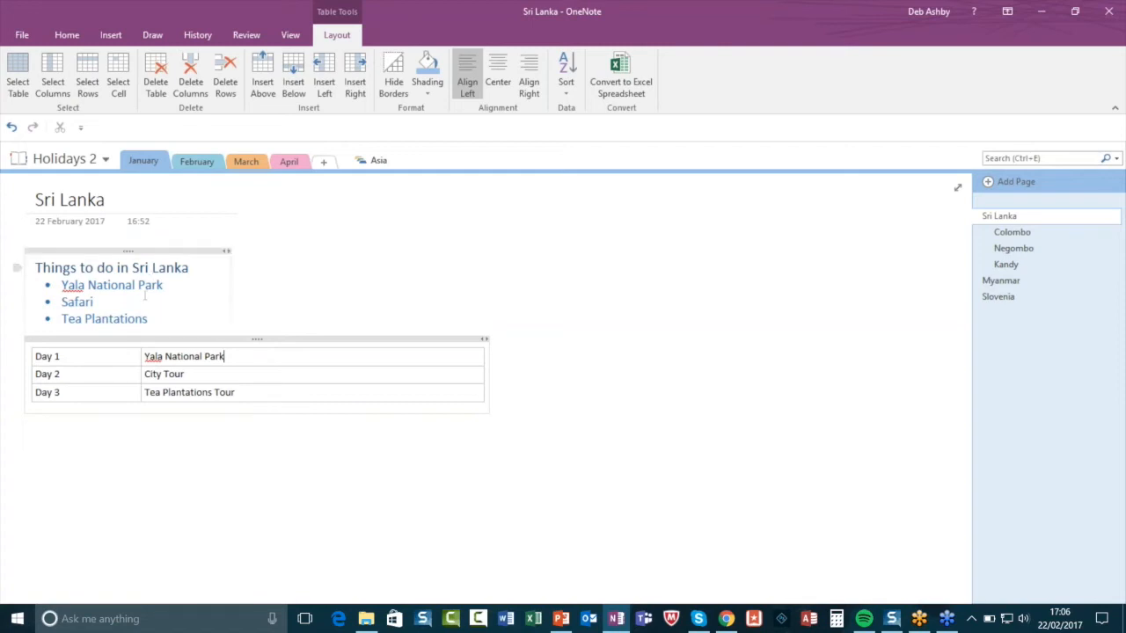
drag(128, 392, 114, 356)
click(429, 66)
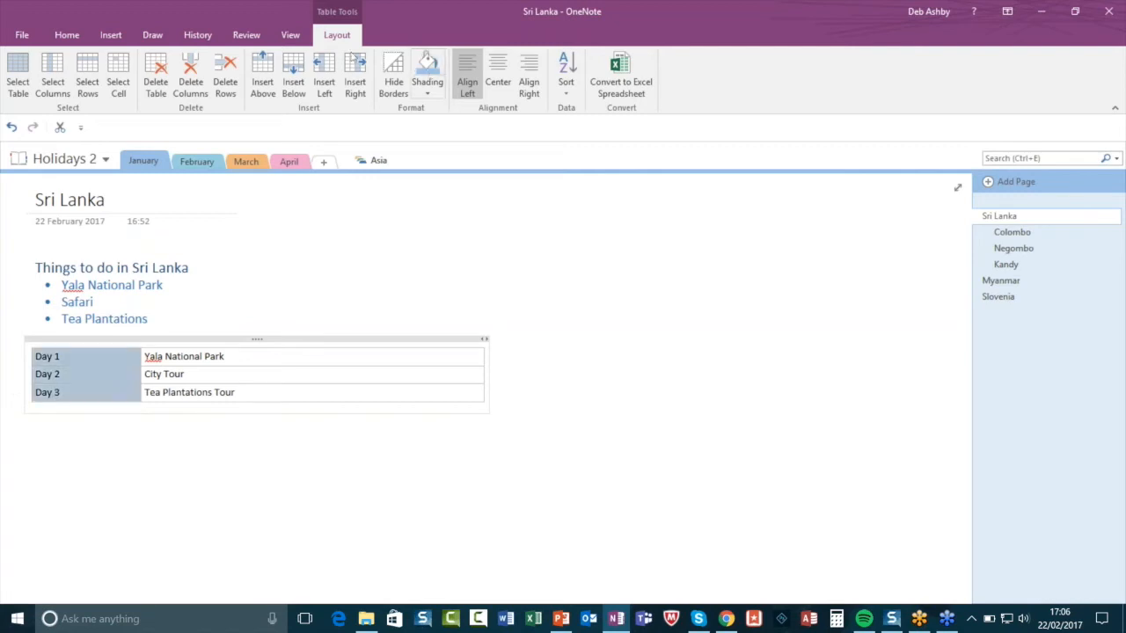
key(ctrl+b)
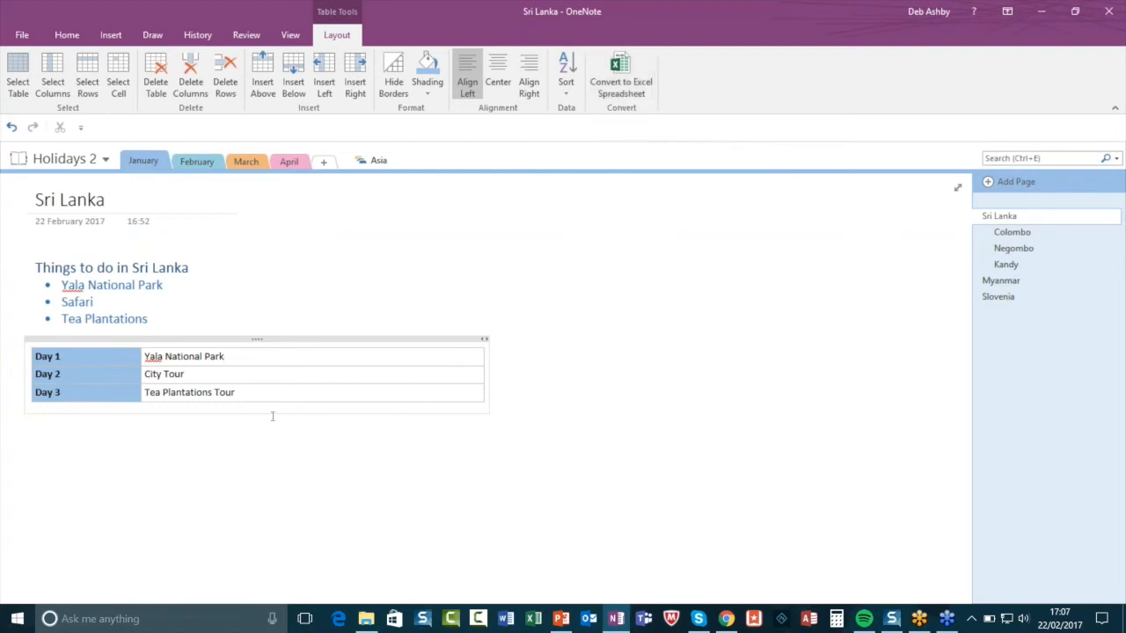
Convert the itinerary table to an Excel spreadsheet and open the embedded spreadsheet for editing in Excel.
click(251, 376)
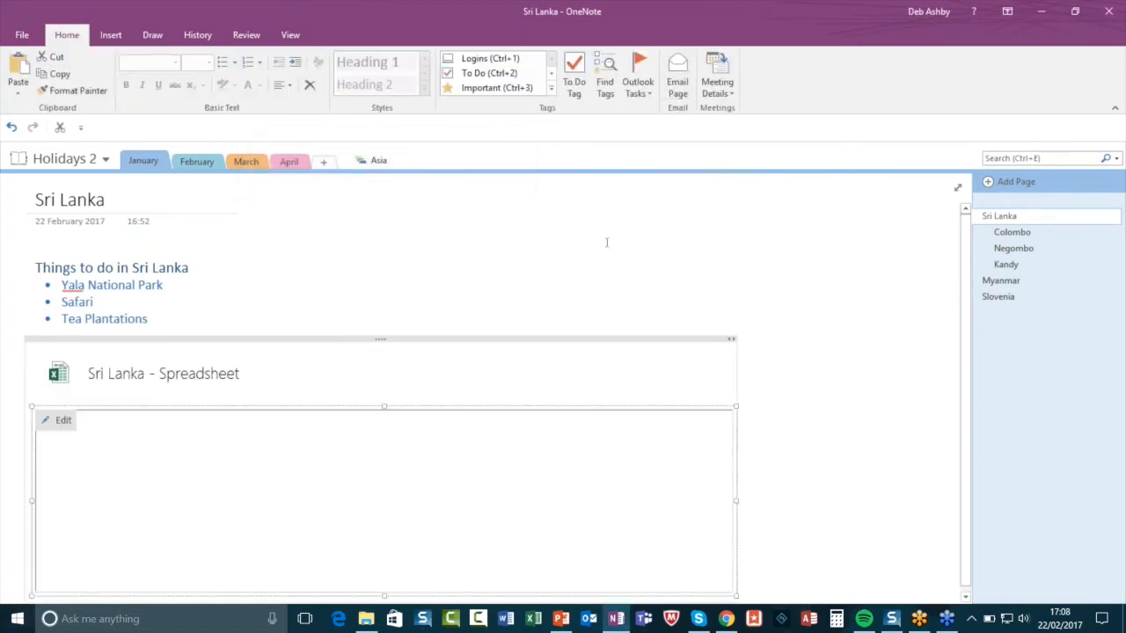
scroll(606, 243, down, 1)
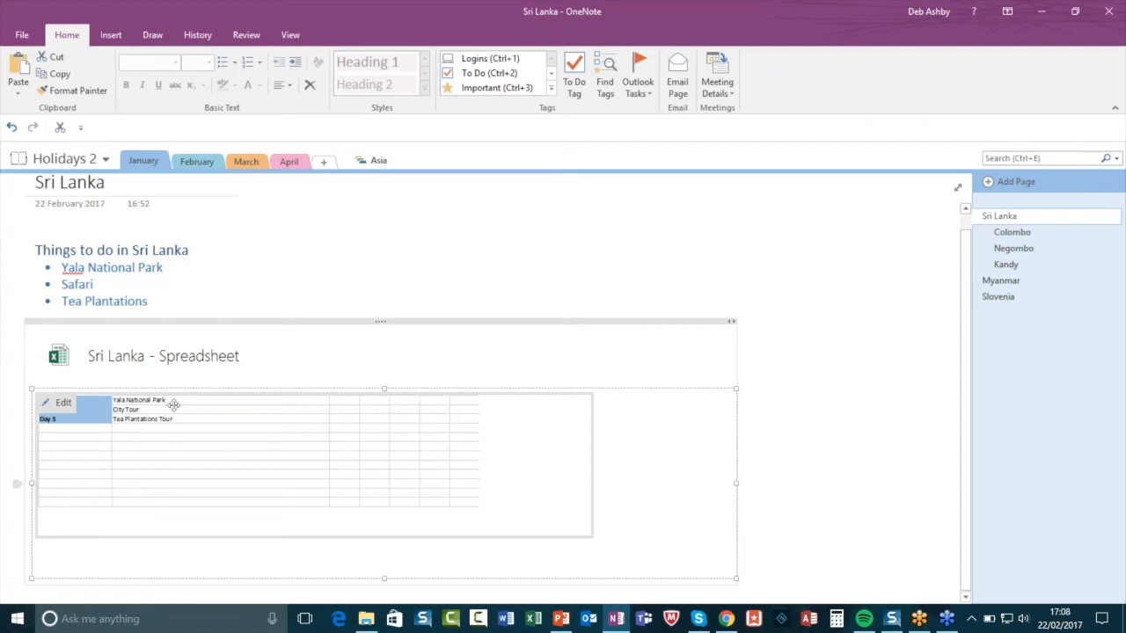
click(63, 403)
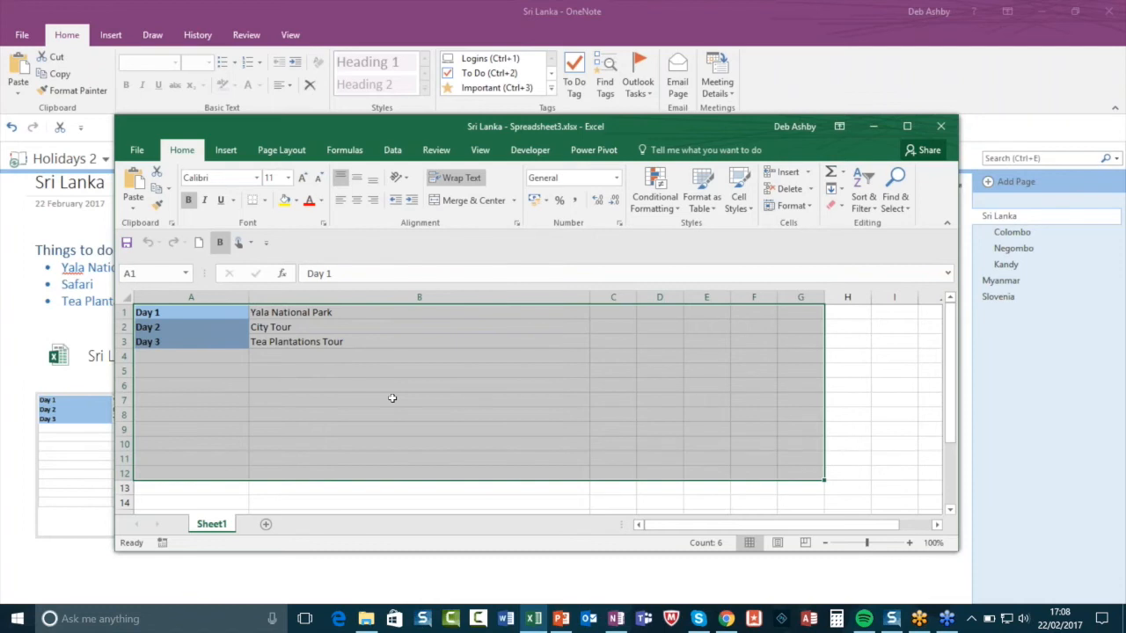
Change the Day 1 activity in cell B1 to Safari at Yala, then save the spreadsheet and close it.
click(338, 344)
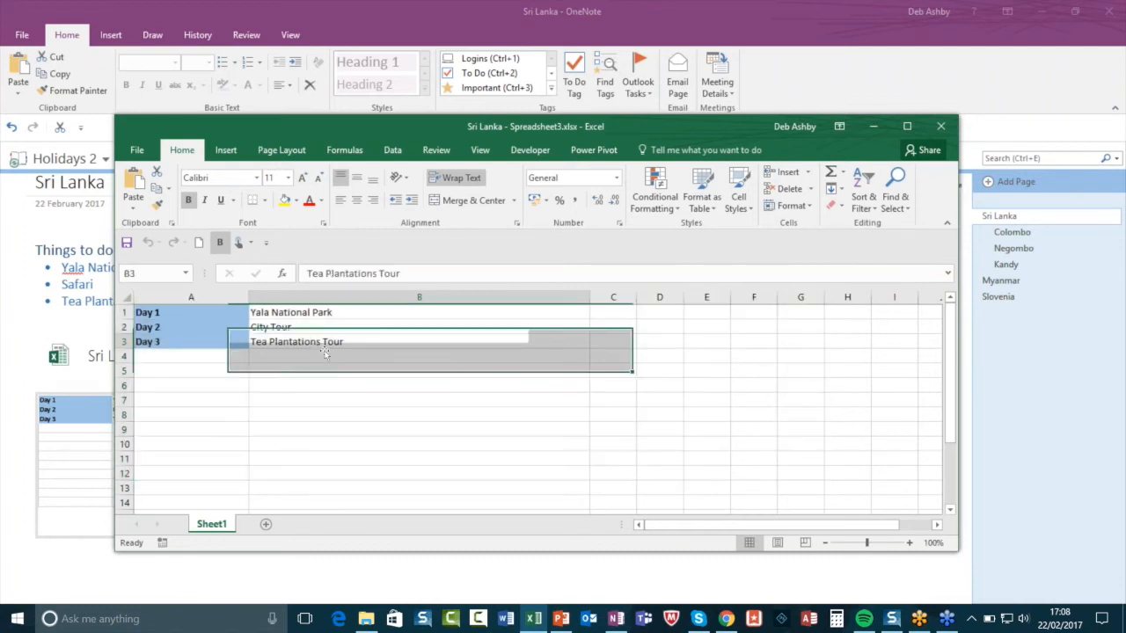
click(320, 313)
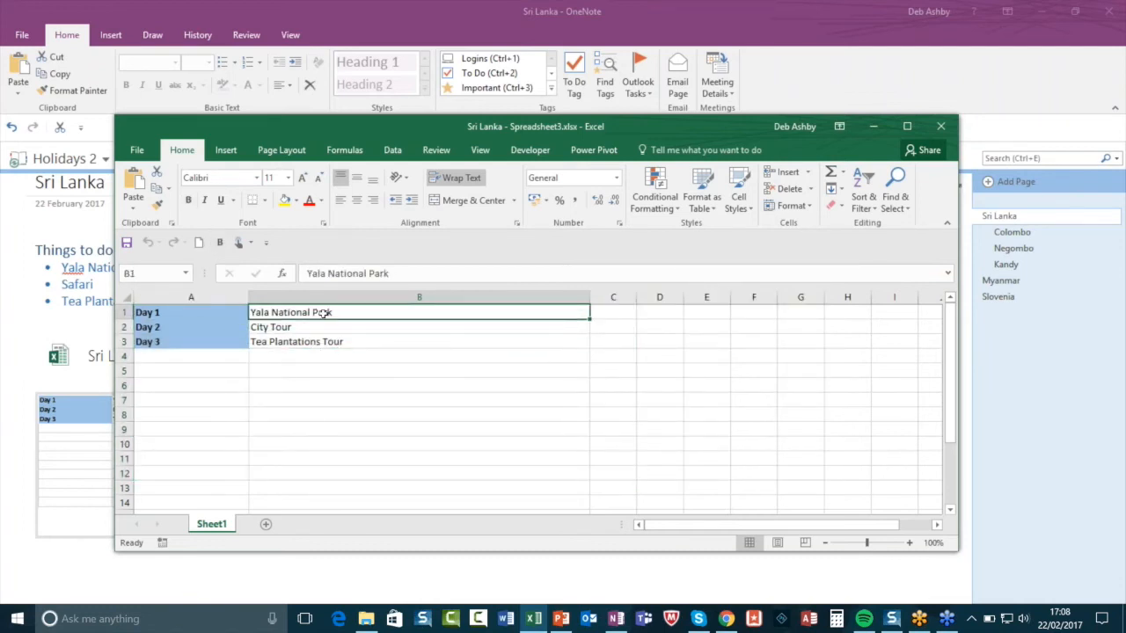
double_click(322, 313)
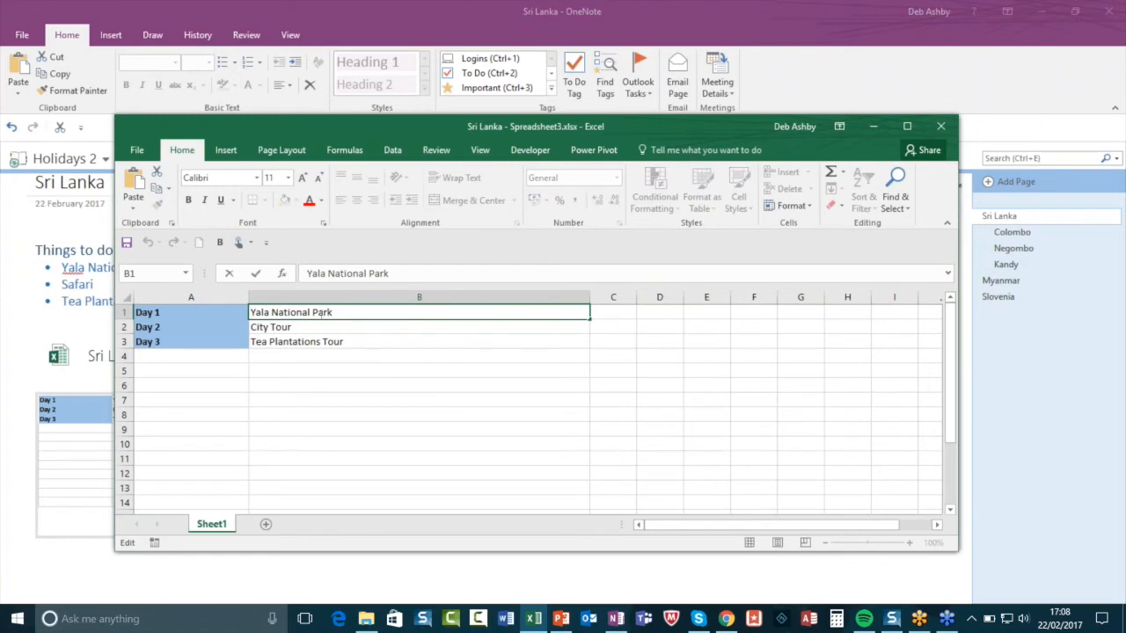
drag(333, 313, 244, 315)
text(S)
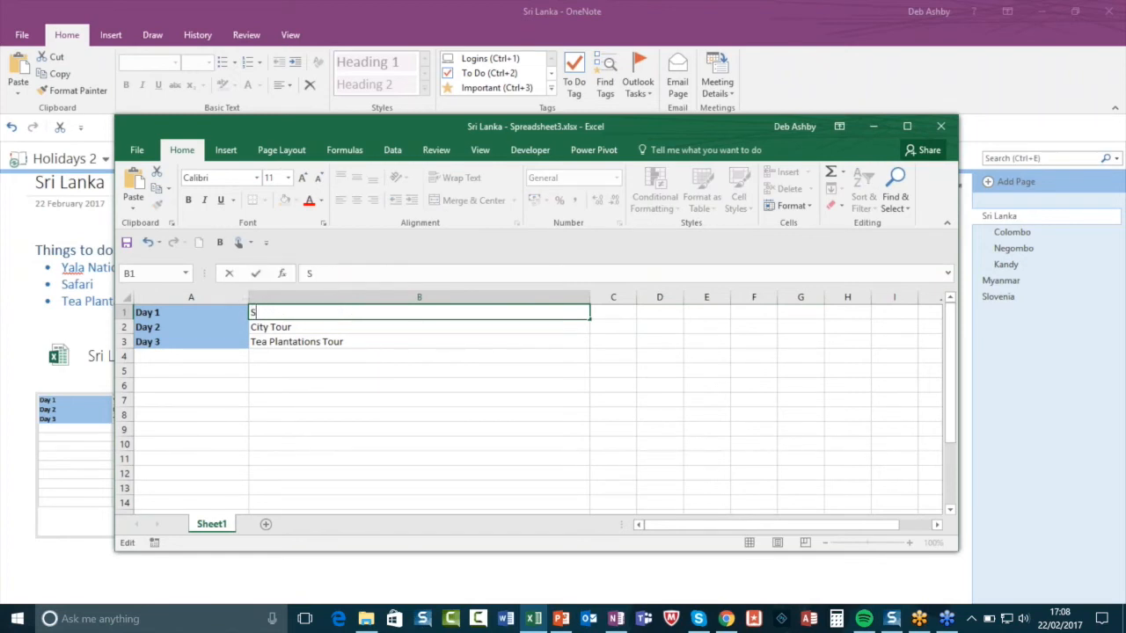
text(afari at Yay)
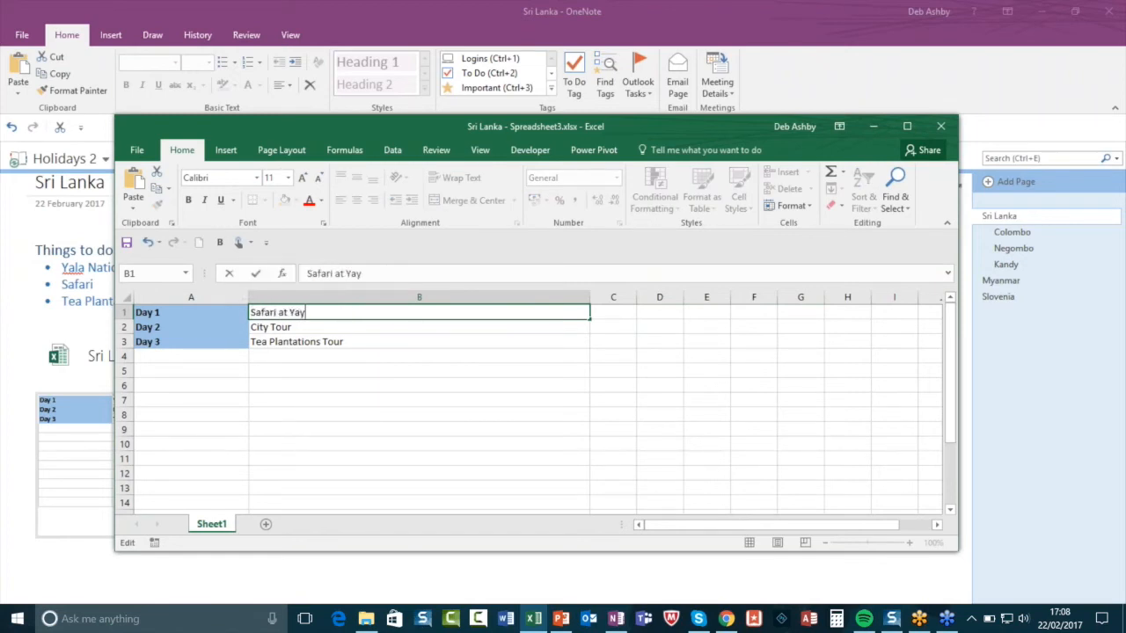
key(BackSpace)
text(la)
click(409, 384)
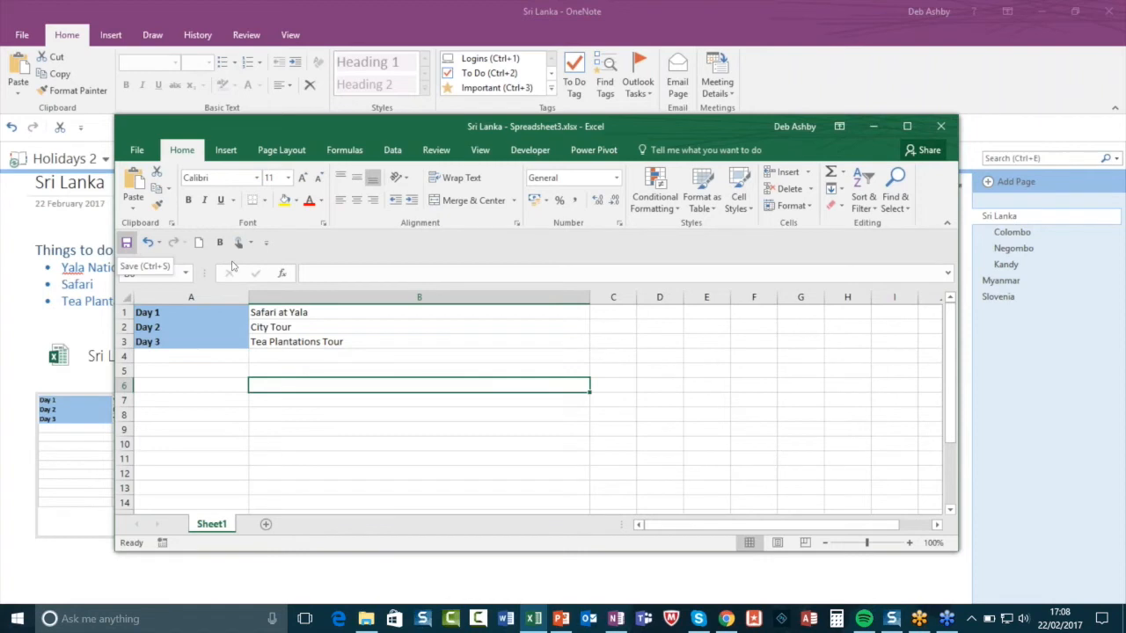
click(941, 125)
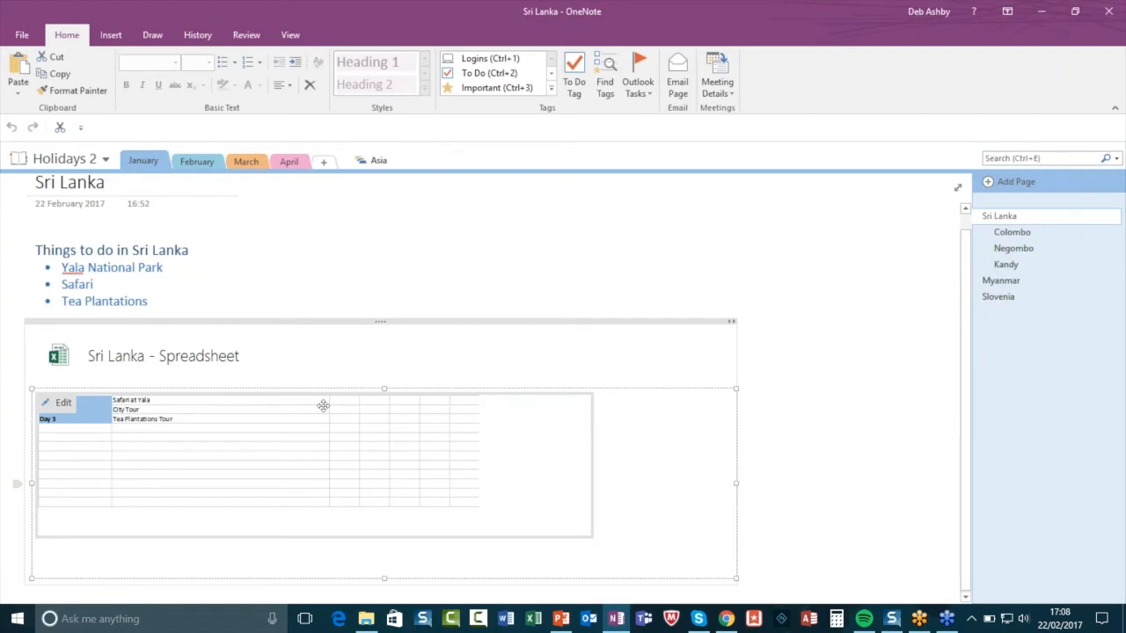
Attach Sri Lanka Itinerary.docx from the Desktop to the Sri Lanka page as a file and move its icon beneath the spreadsheet.
click(510, 264)
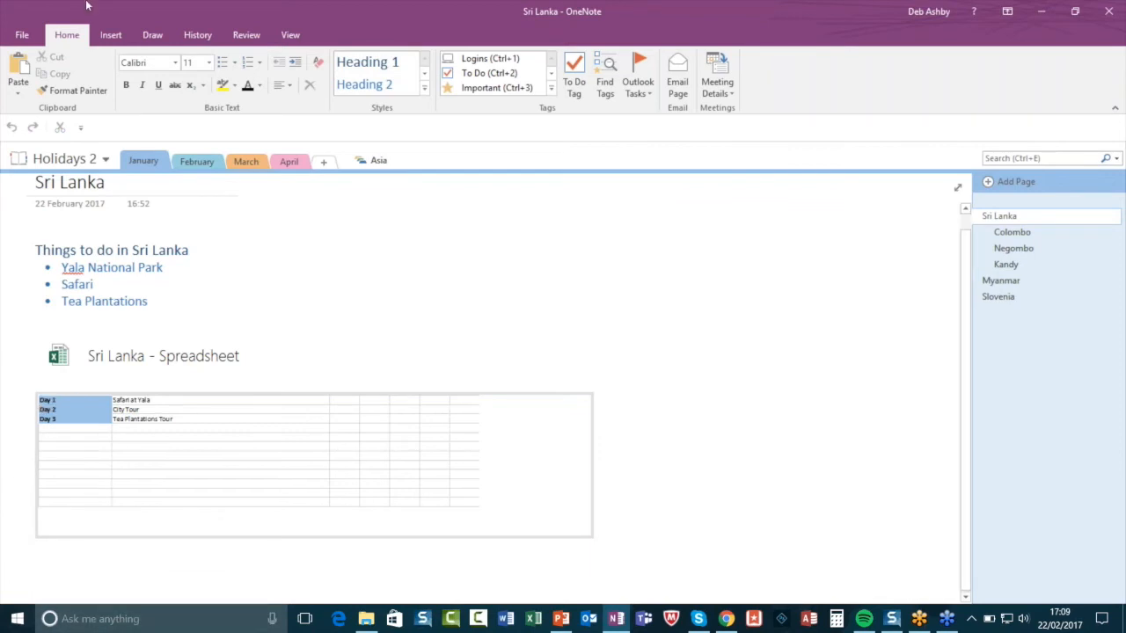
click(110, 35)
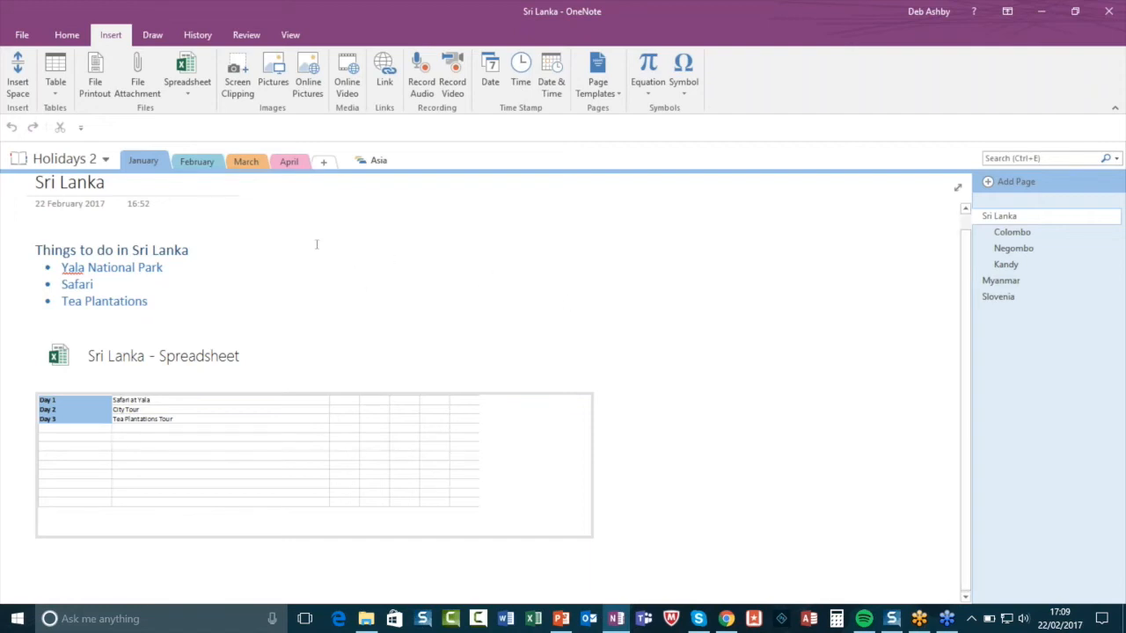
click(138, 83)
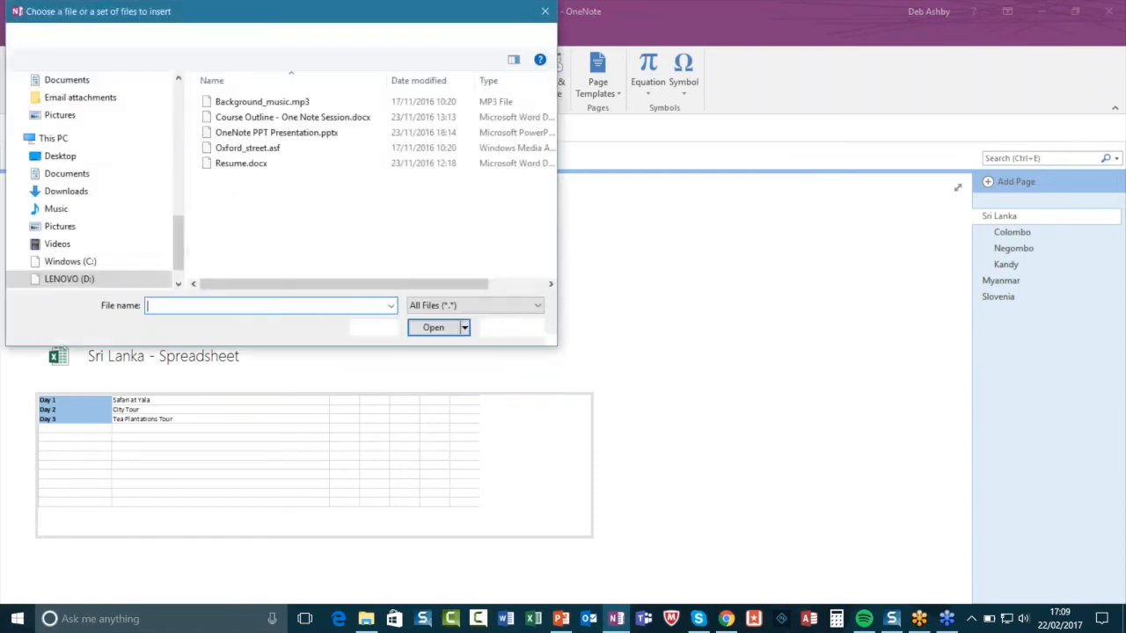
drag(283, 17, 485, 70)
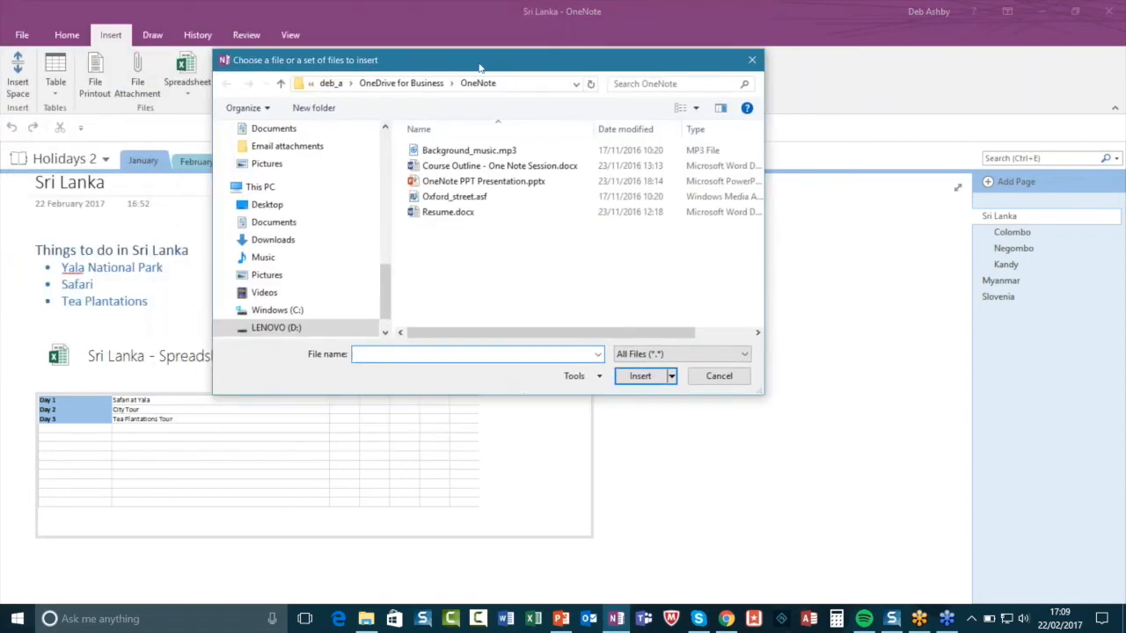
drag(391, 302, 388, 167)
click(266, 157)
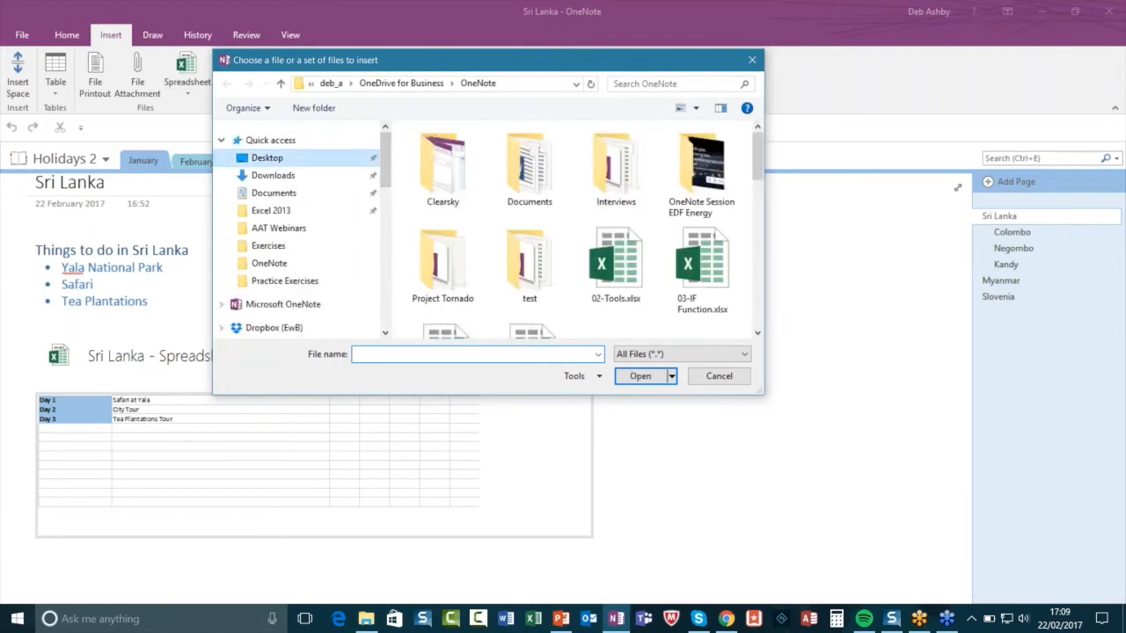
drag(758, 145, 761, 300)
click(702, 190)
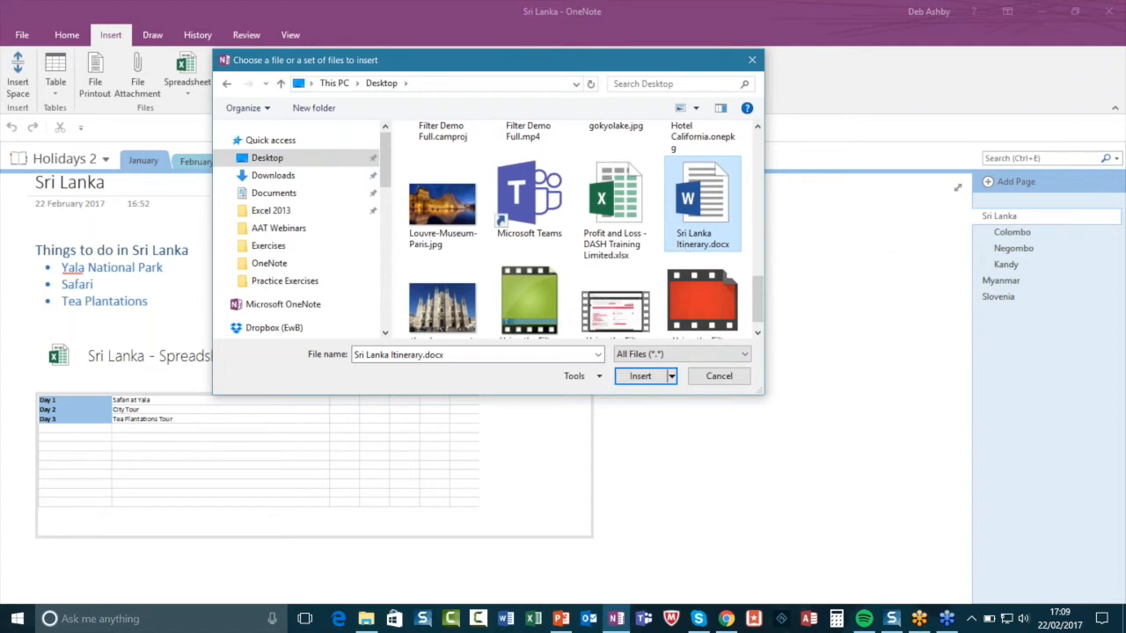
click(645, 378)
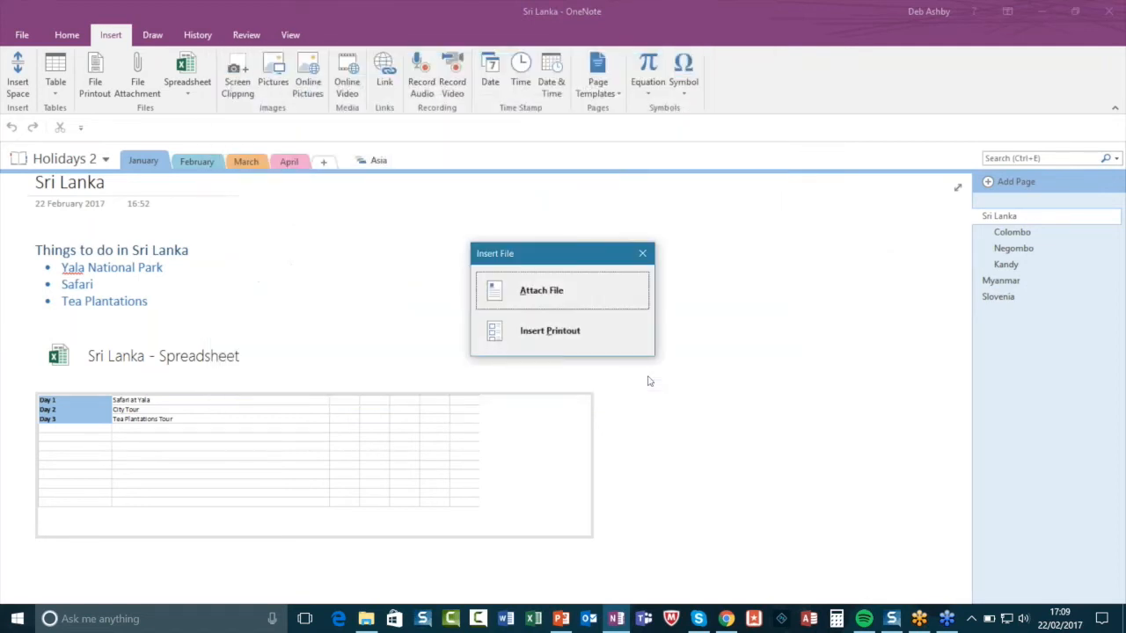
click(588, 300)
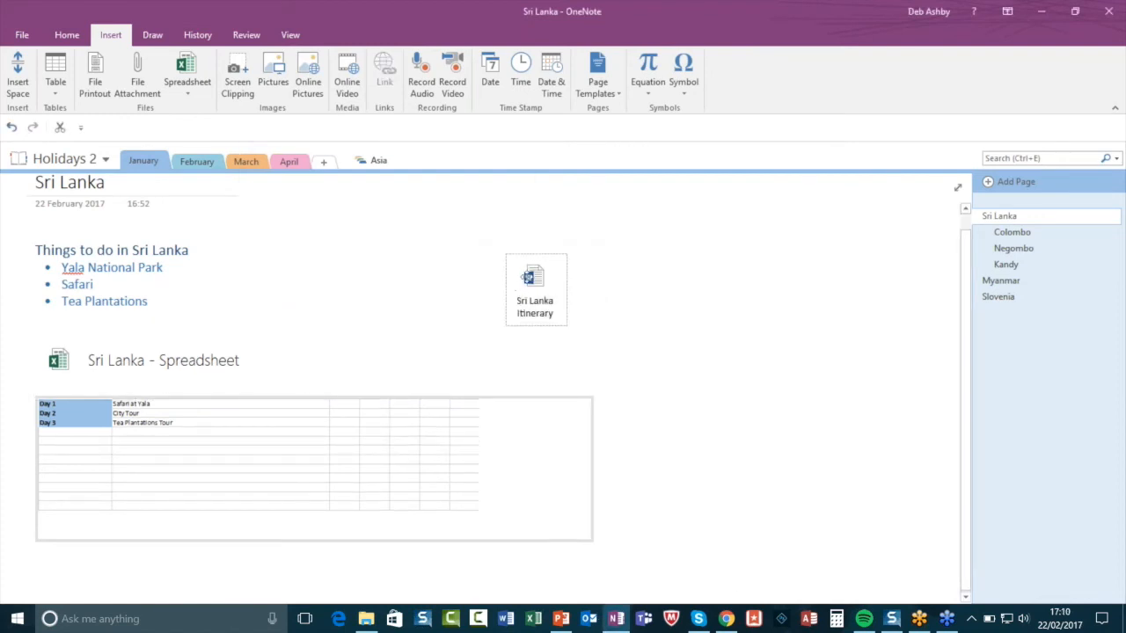
drag(548, 297, 62, 562)
click(792, 413)
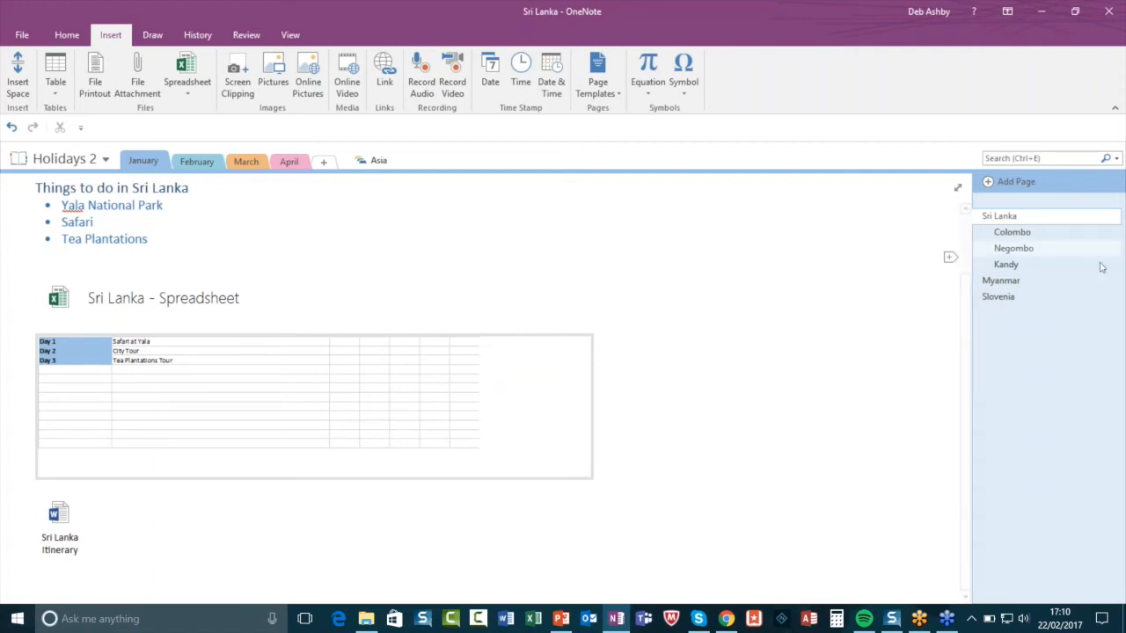
Insert Sri Lanka Itinerary.docx from the Desktop as a file printout on the Colombo page.
click(1020, 234)
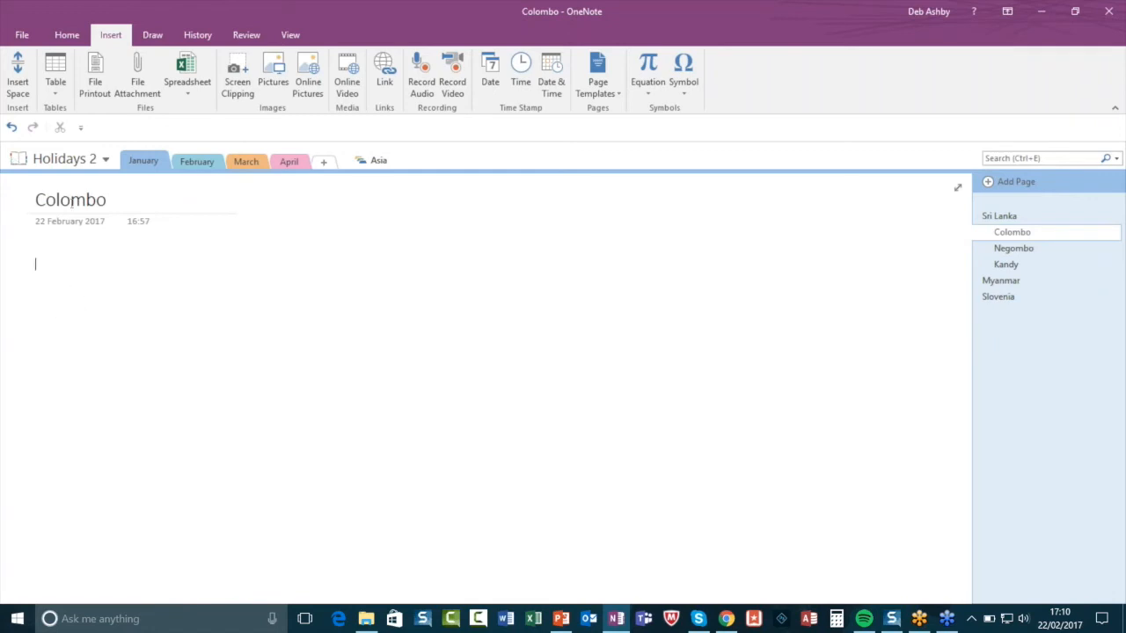
click(94, 78)
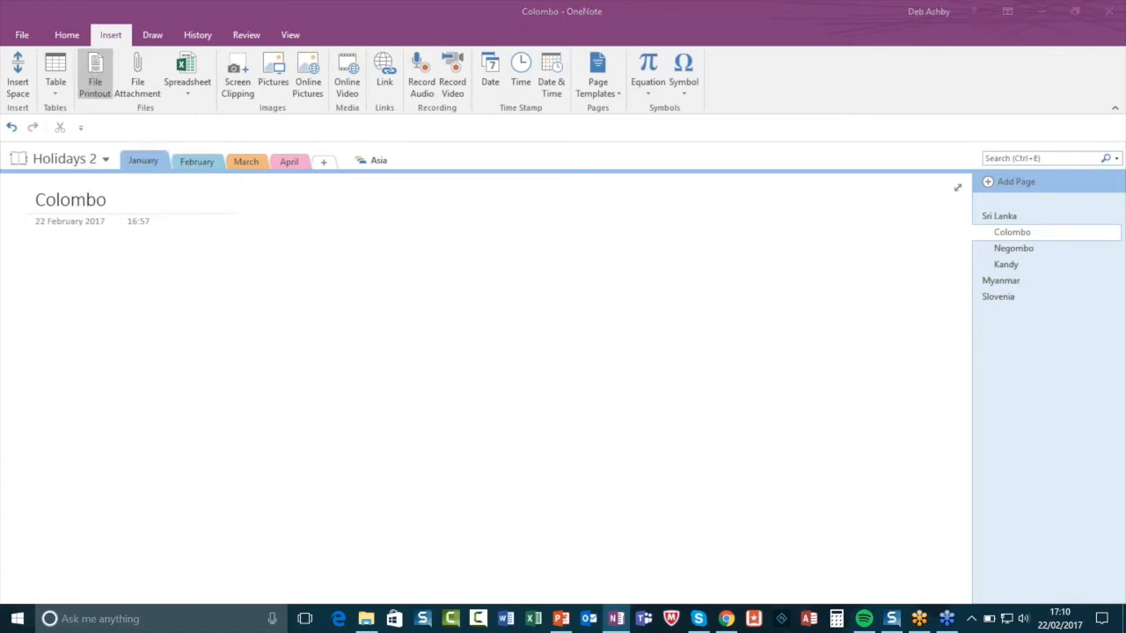
scroll(175, 187, up, 1)
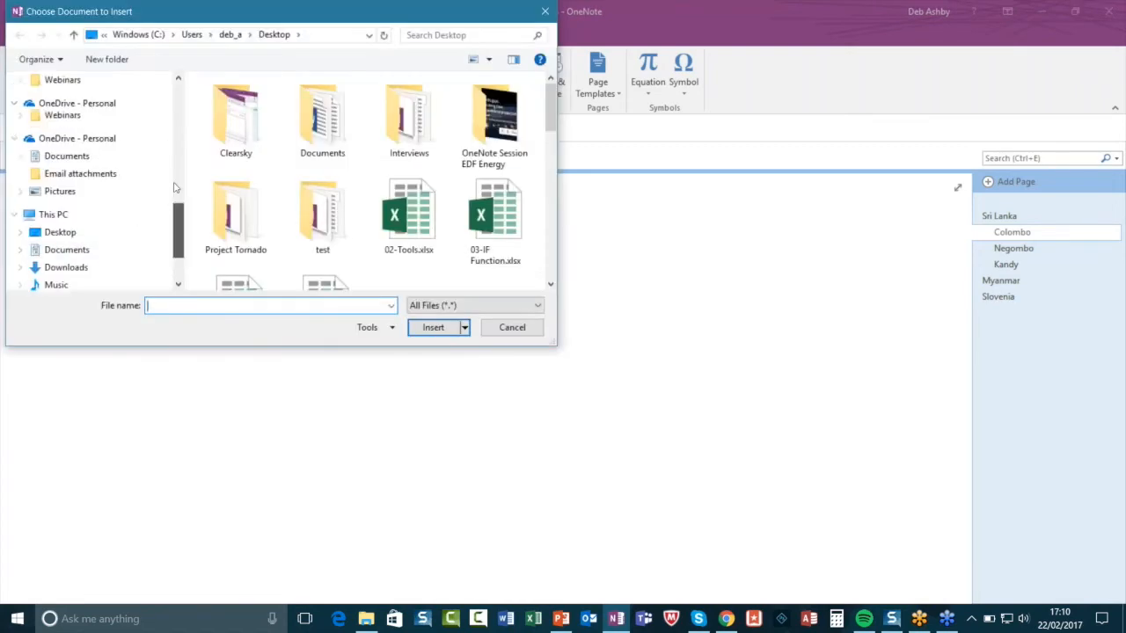
scroll(175, 188, up, 3)
click(82, 111)
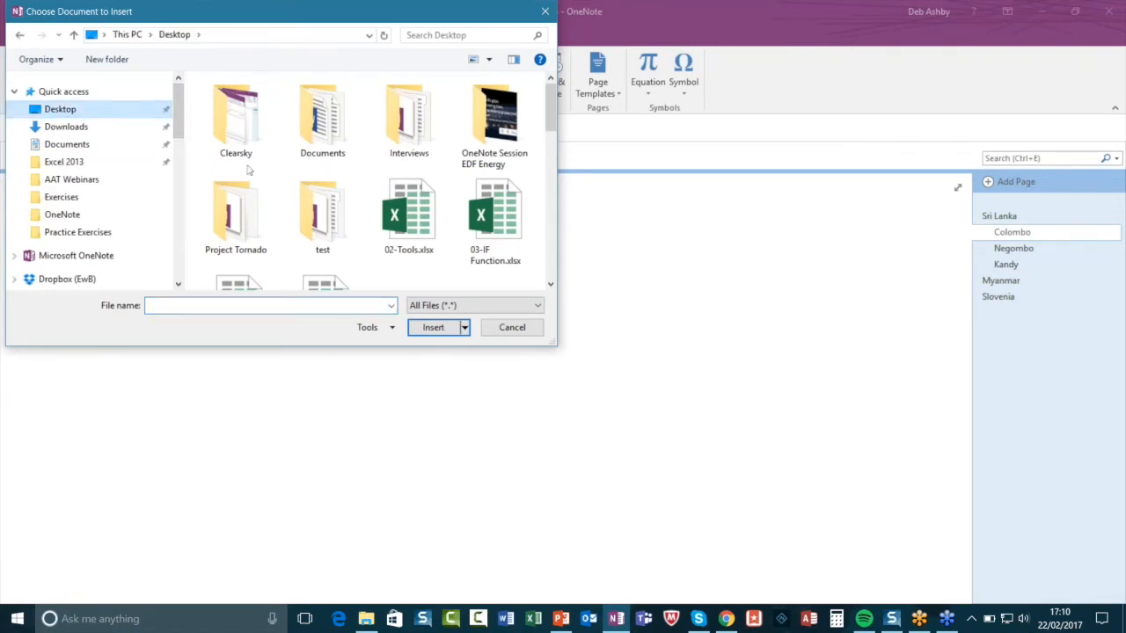
drag(551, 110, 555, 249)
click(505, 146)
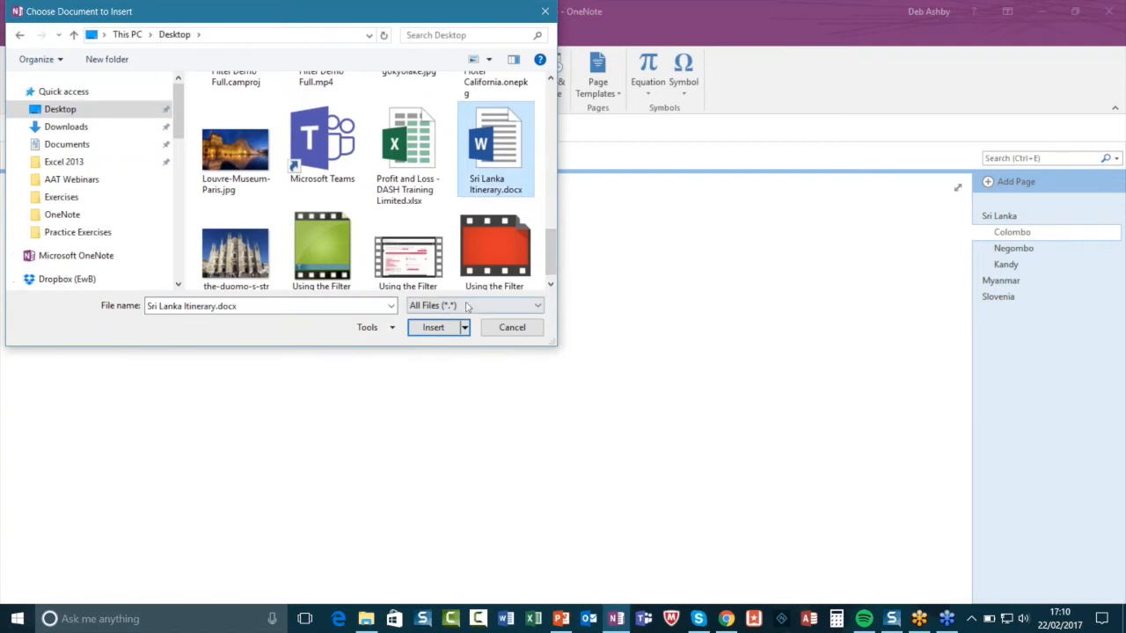
click(433, 327)
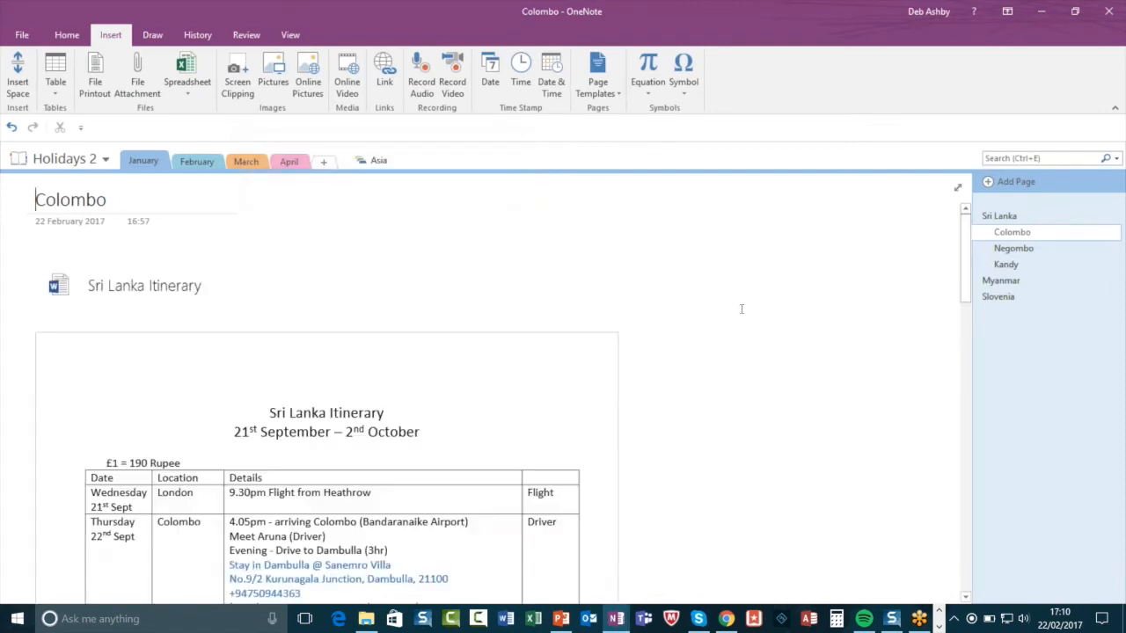
Look through the whole itinerary printout on the Colombo page and compare it with the file attachment on the Sri Lanka page.
scroll(771, 301, down, 8)
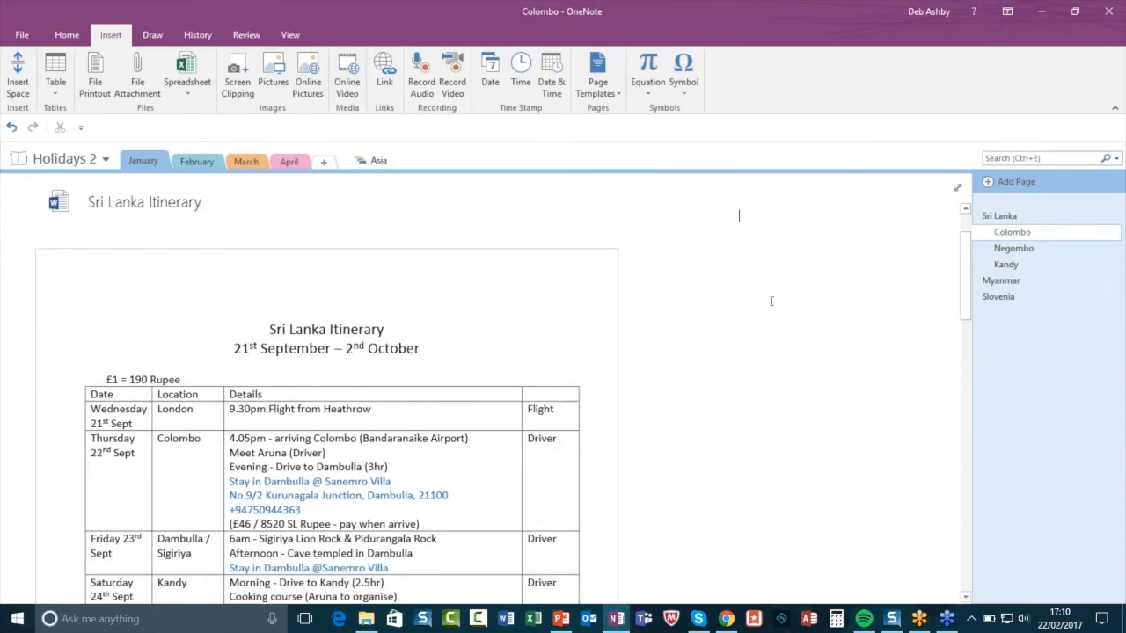
scroll(772, 300, down, 6)
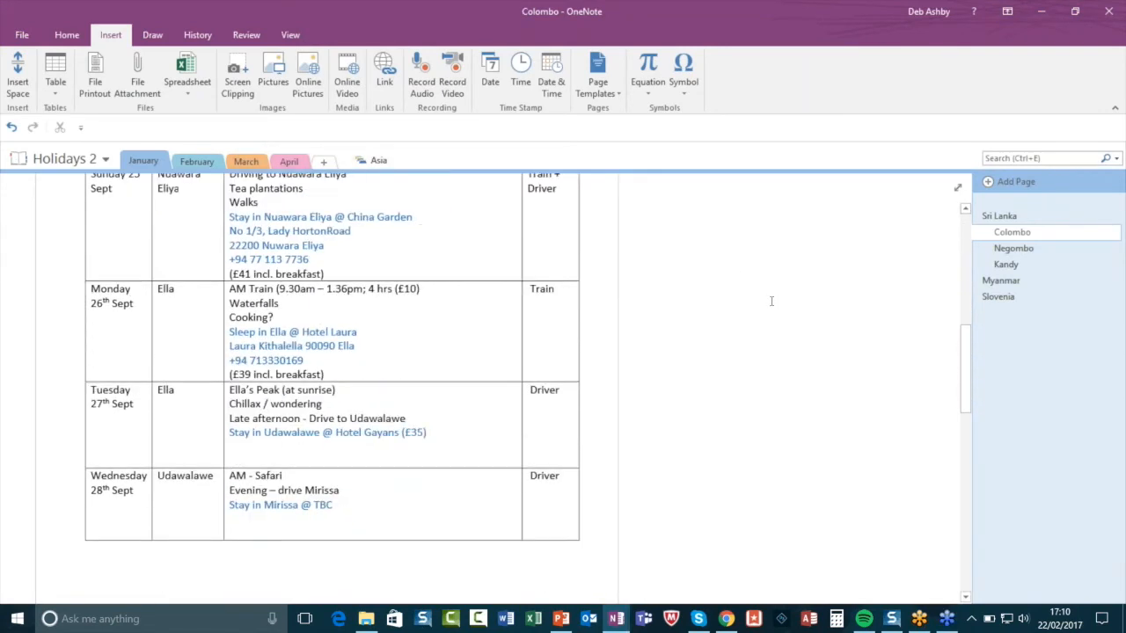
scroll(771, 301, up, 3)
scroll(771, 300, down, 8)
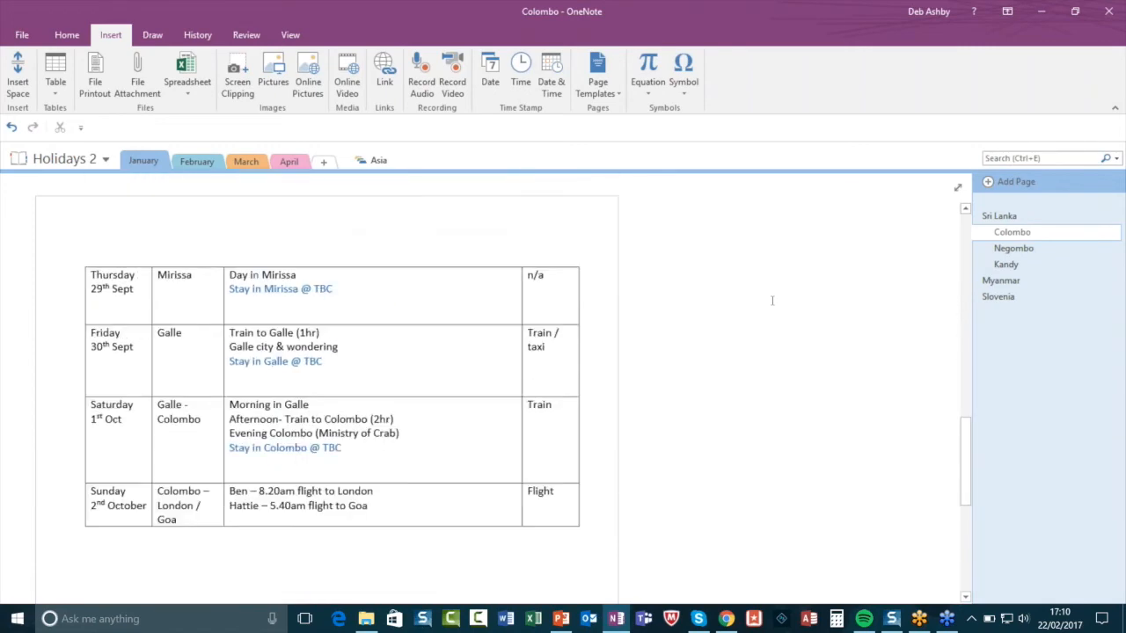
scroll(771, 300, up, 4)
scroll(771, 301, up, 20)
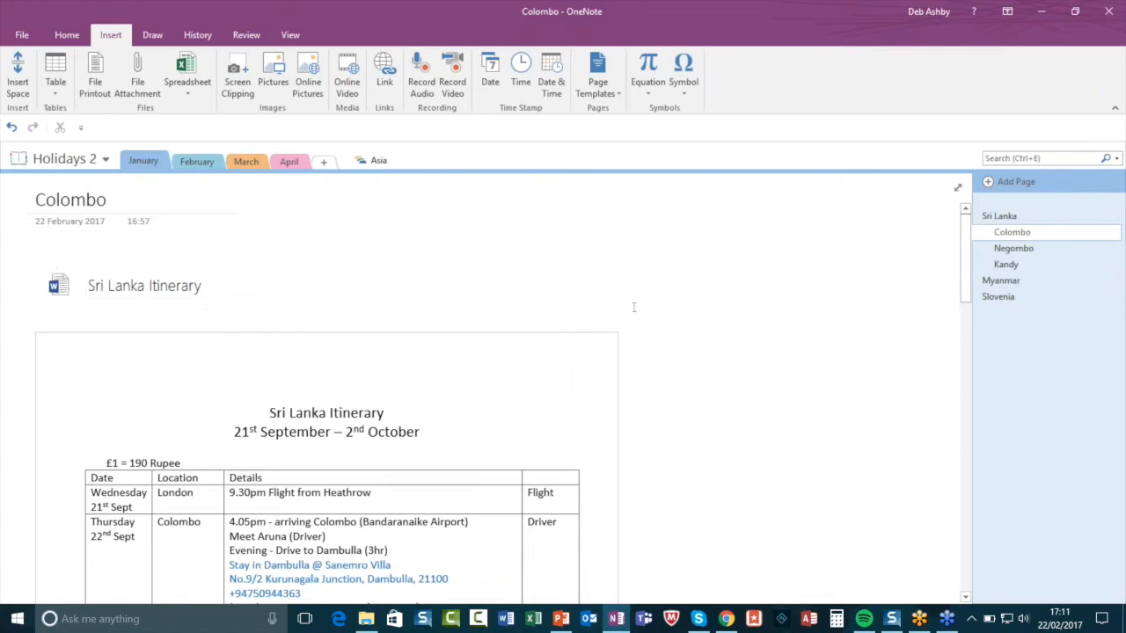
scroll(633, 309, down, 5)
scroll(633, 309, up, 5)
click(370, 246)
click(1000, 217)
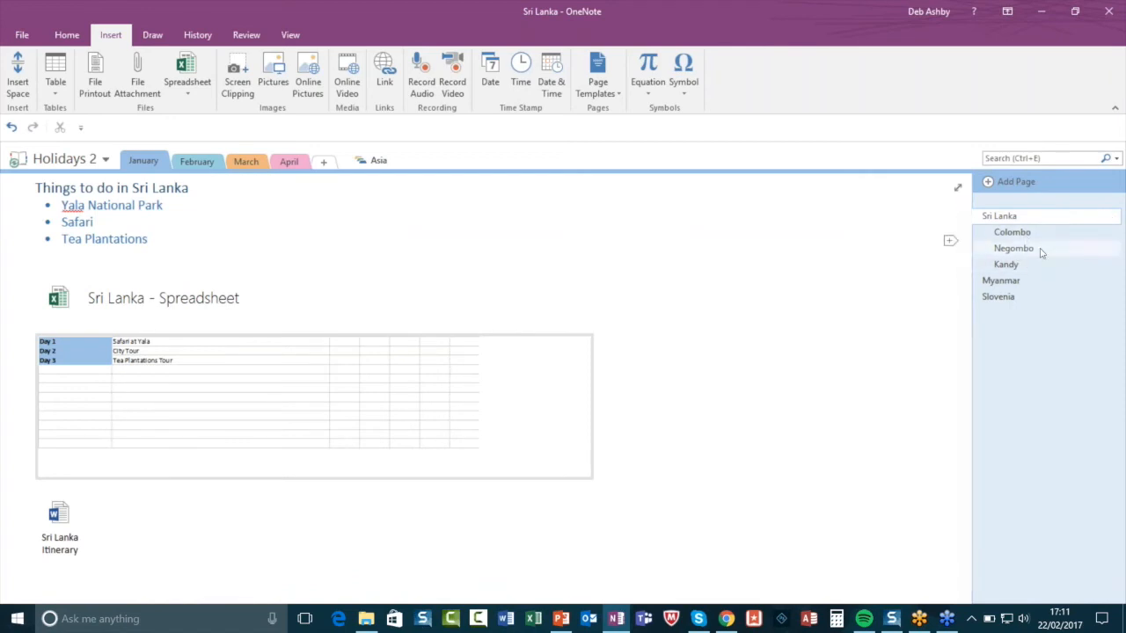
Search online pictures for negombo and insert the beach photo with two palm trees and a clay pot on the Negombo page.
click(1013, 249)
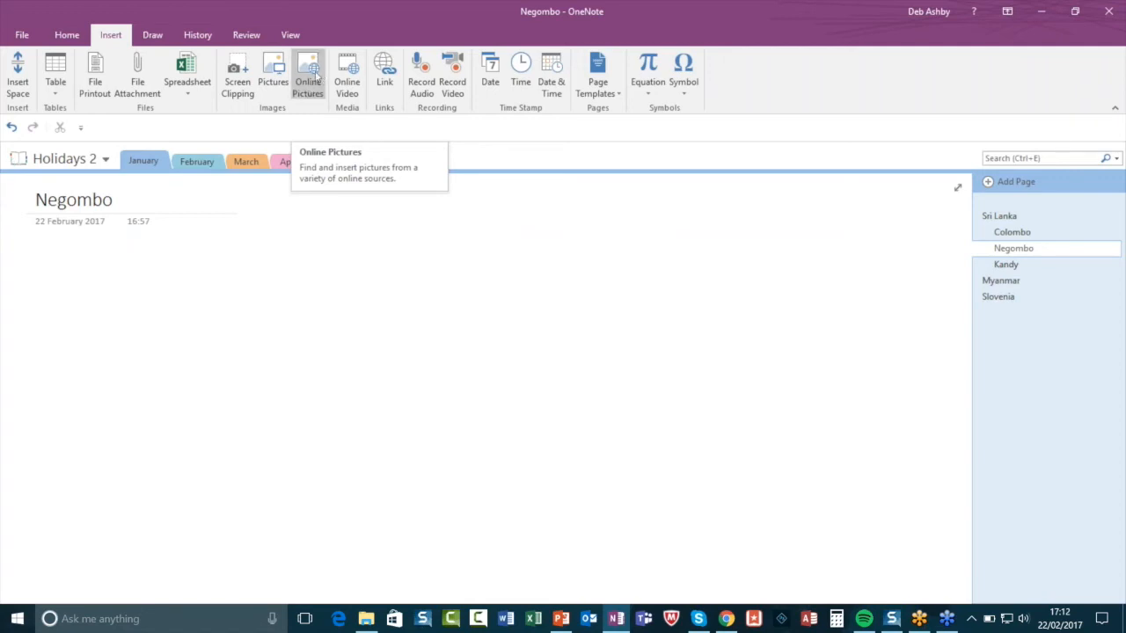
click(310, 79)
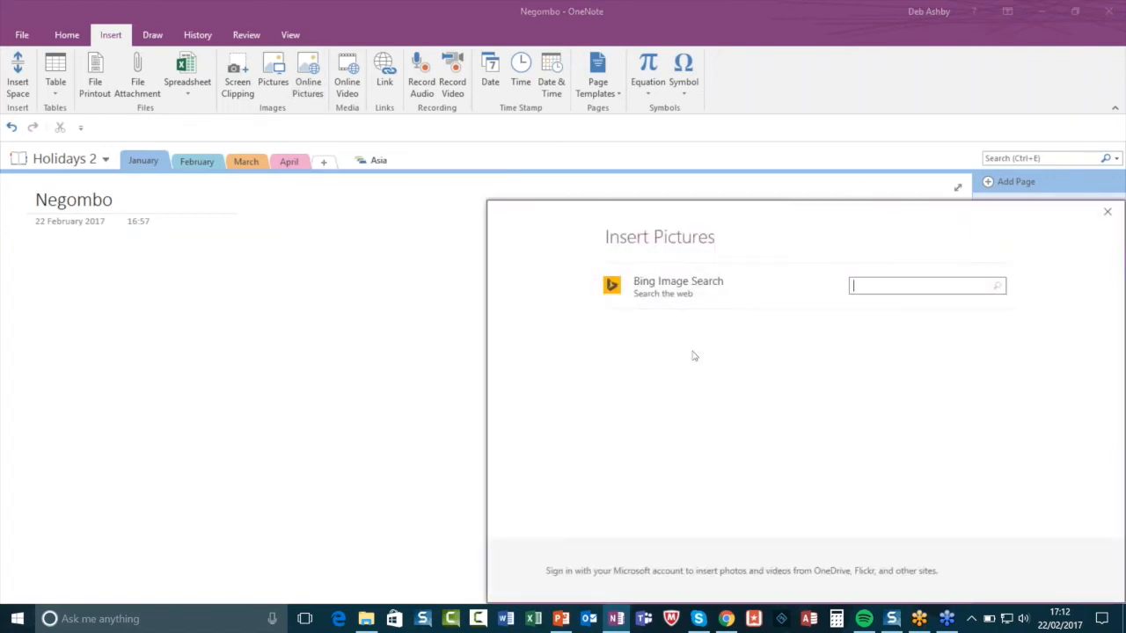
click(879, 286)
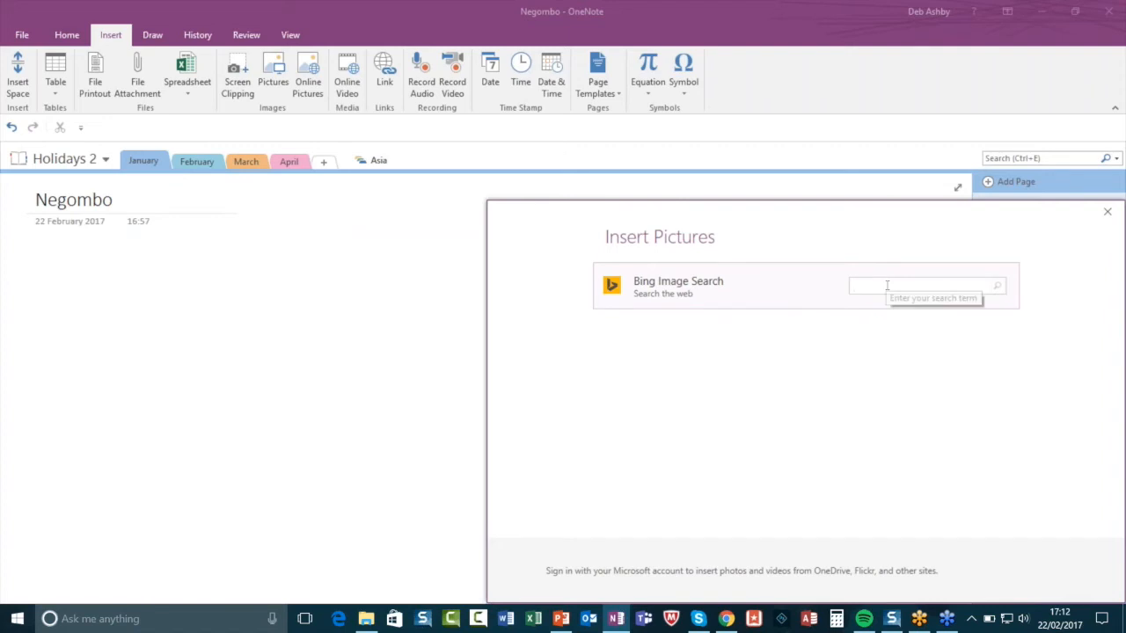
text(negombo)
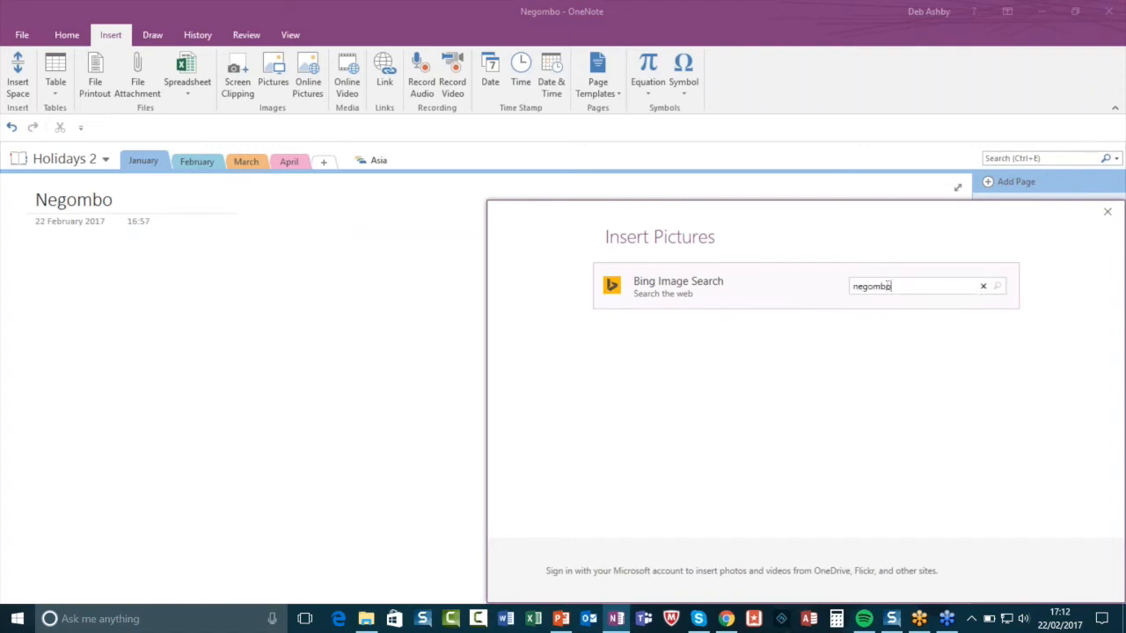
key(Return)
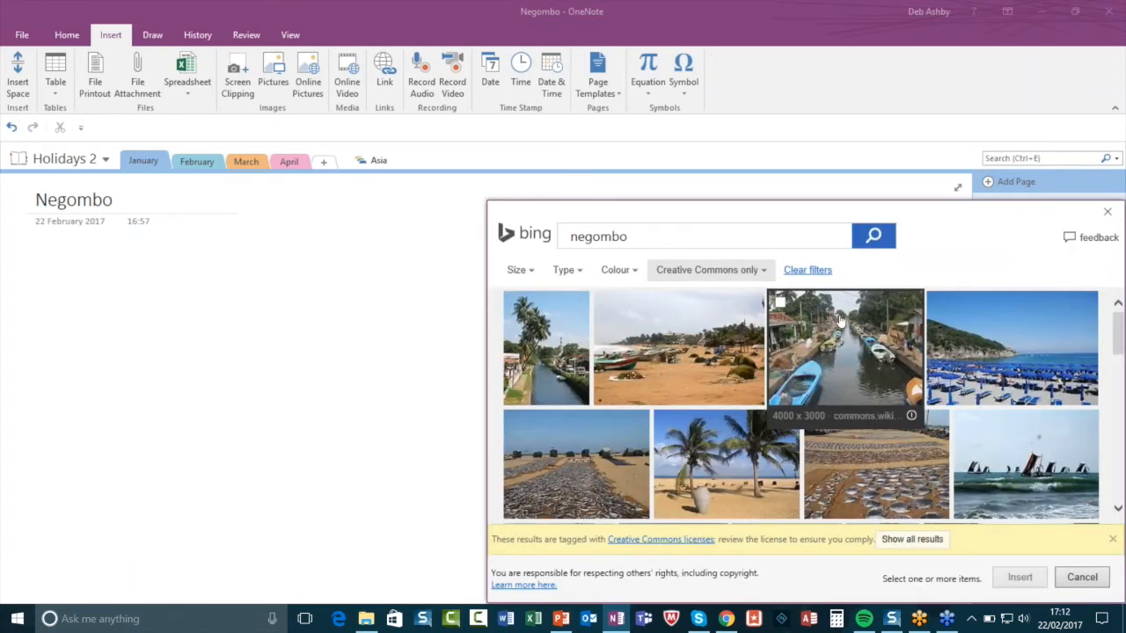
scroll(840, 320, down, 3)
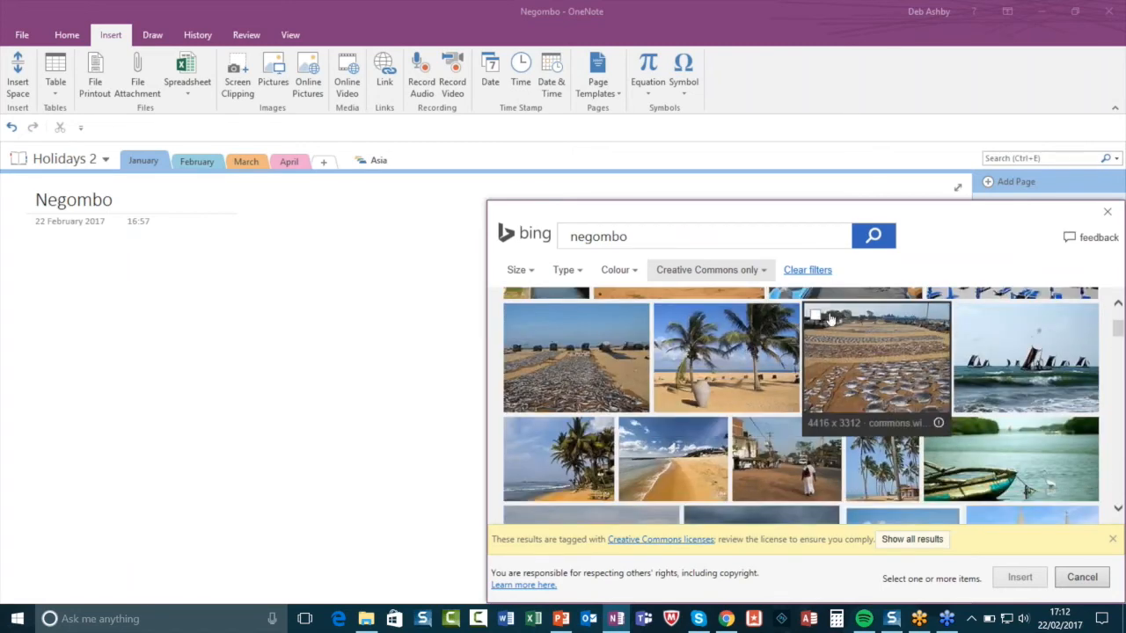
click(738, 360)
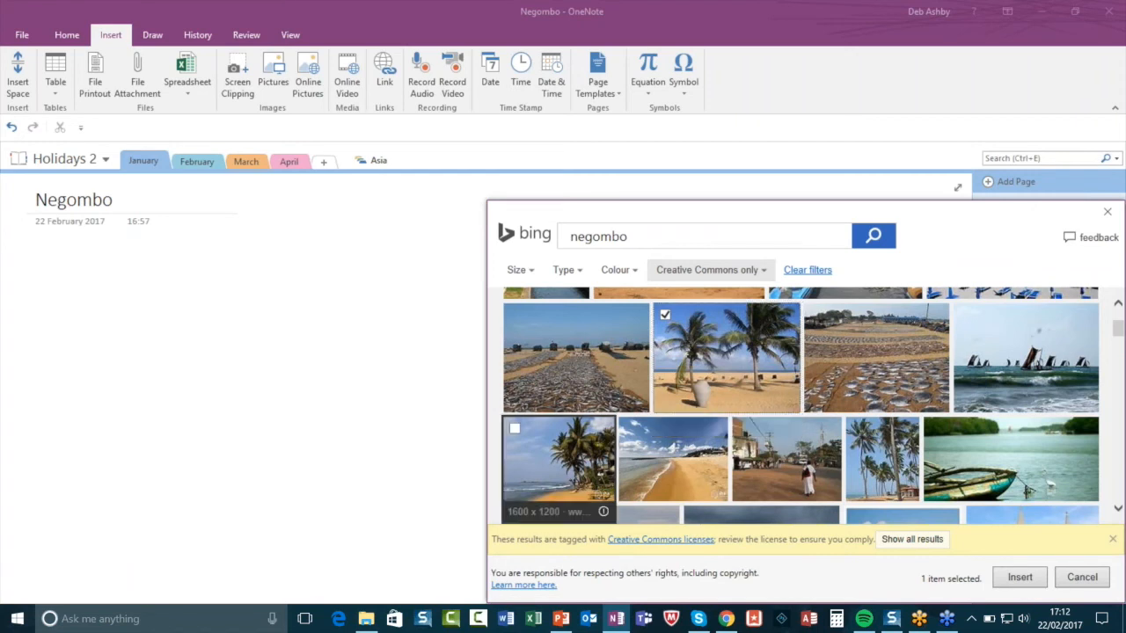
click(1020, 577)
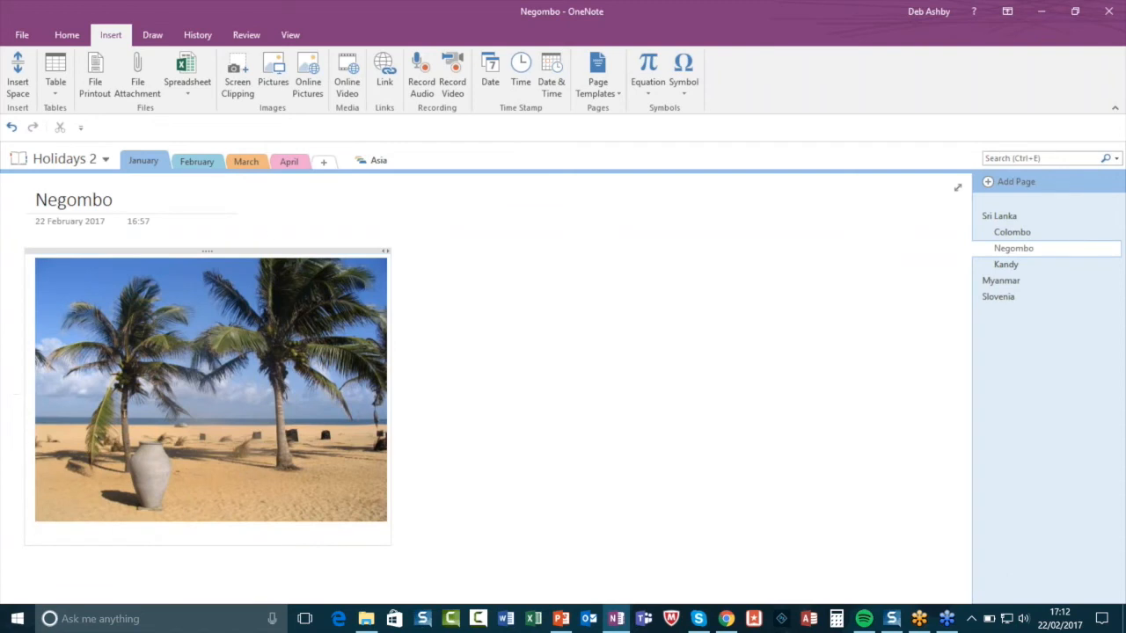
Shrink the palm beach photo on the Negombo page proportionally to about two thirds of its inserted size.
click(331, 441)
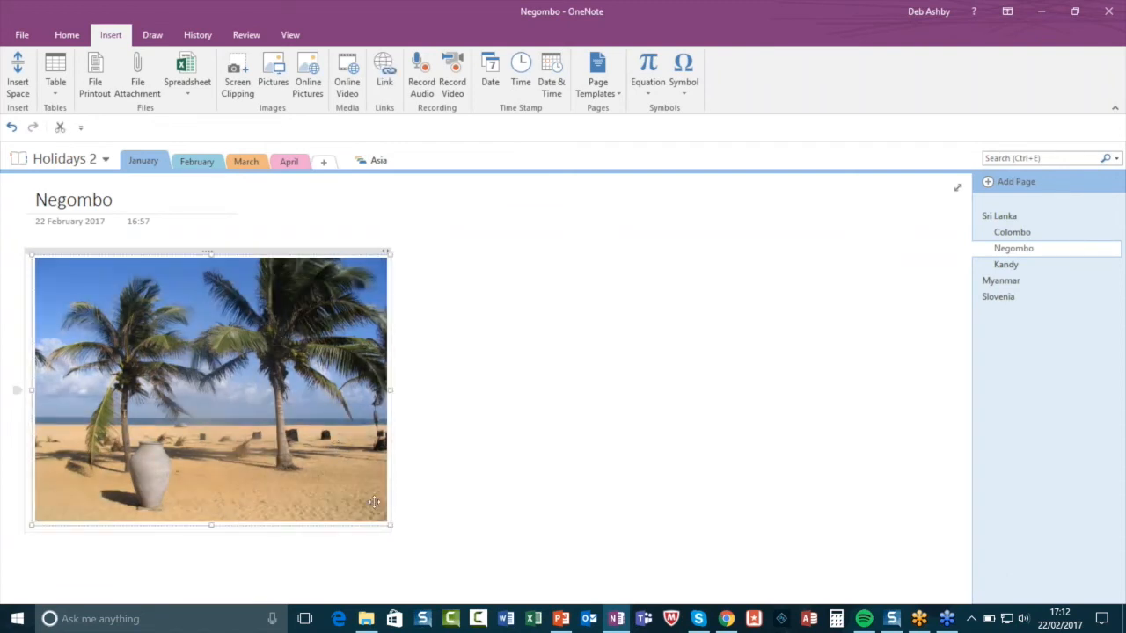
drag(391, 526, 318, 469)
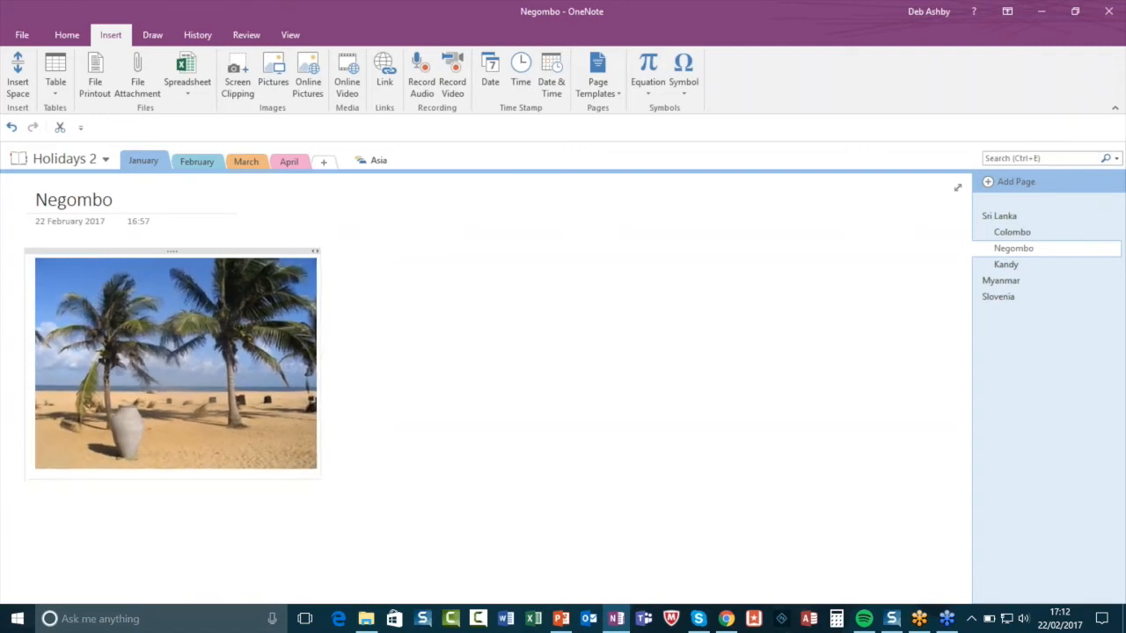
right_click(272, 373)
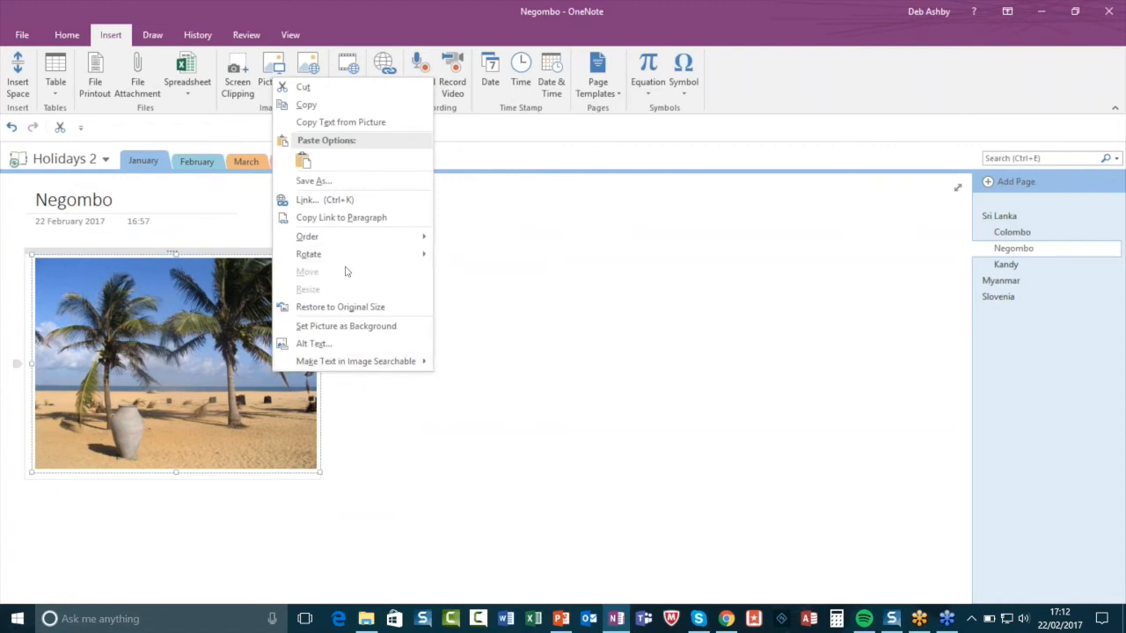
key(Escape)
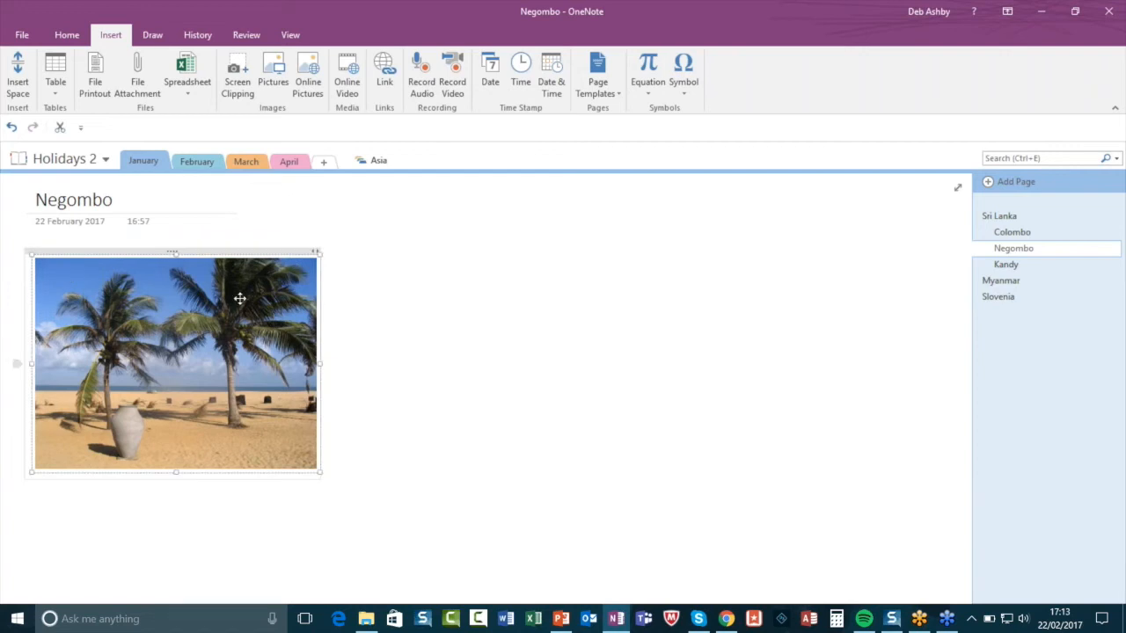
click(544, 317)
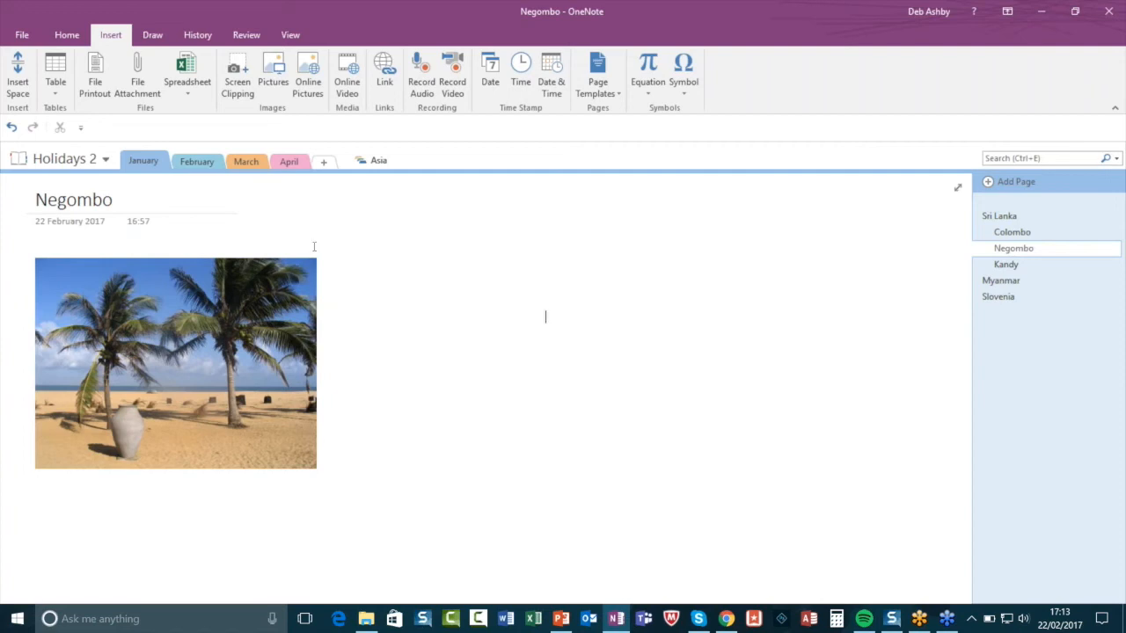
click(259, 316)
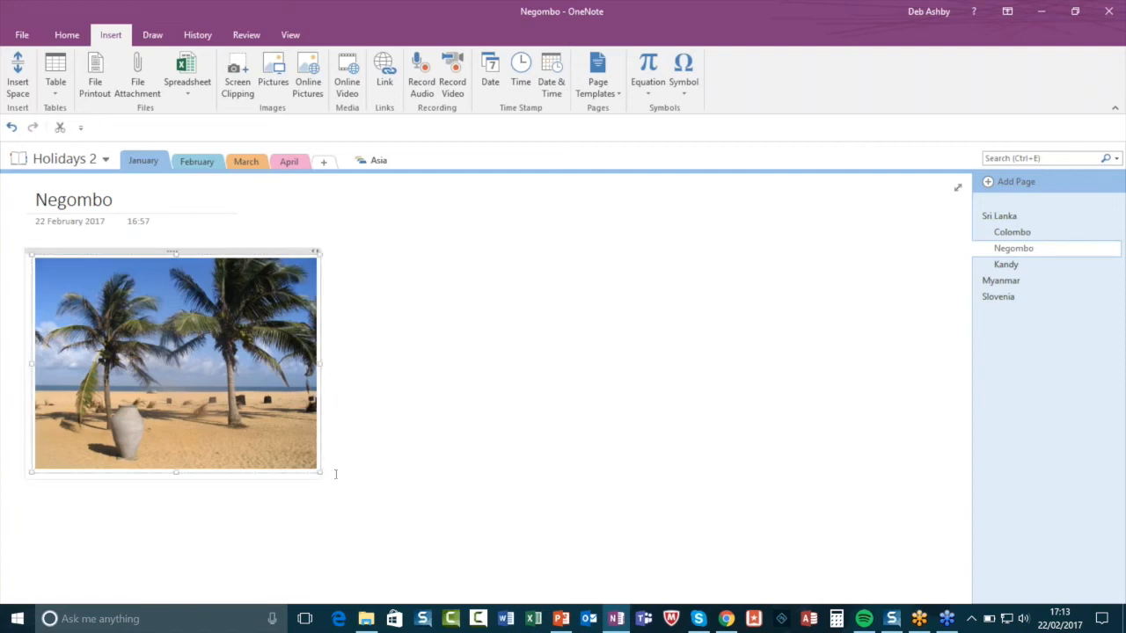
drag(320, 468, 280, 437)
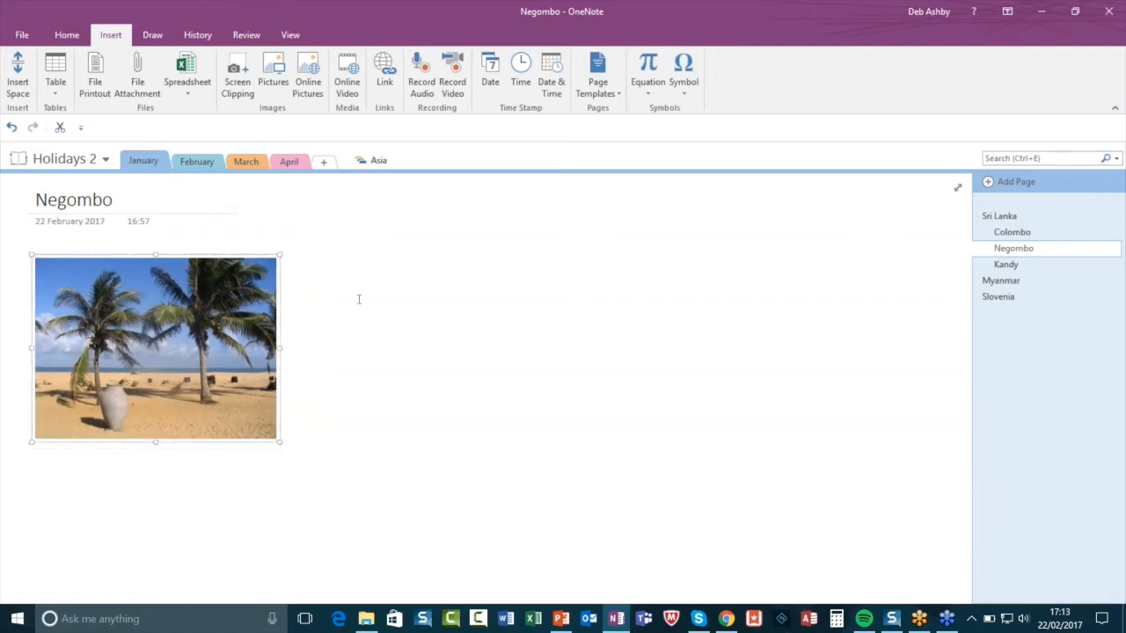
Place the insertion point beside the palm photo, switch to Chrome and search Google Images for negombo in a new tab.
click(318, 276)
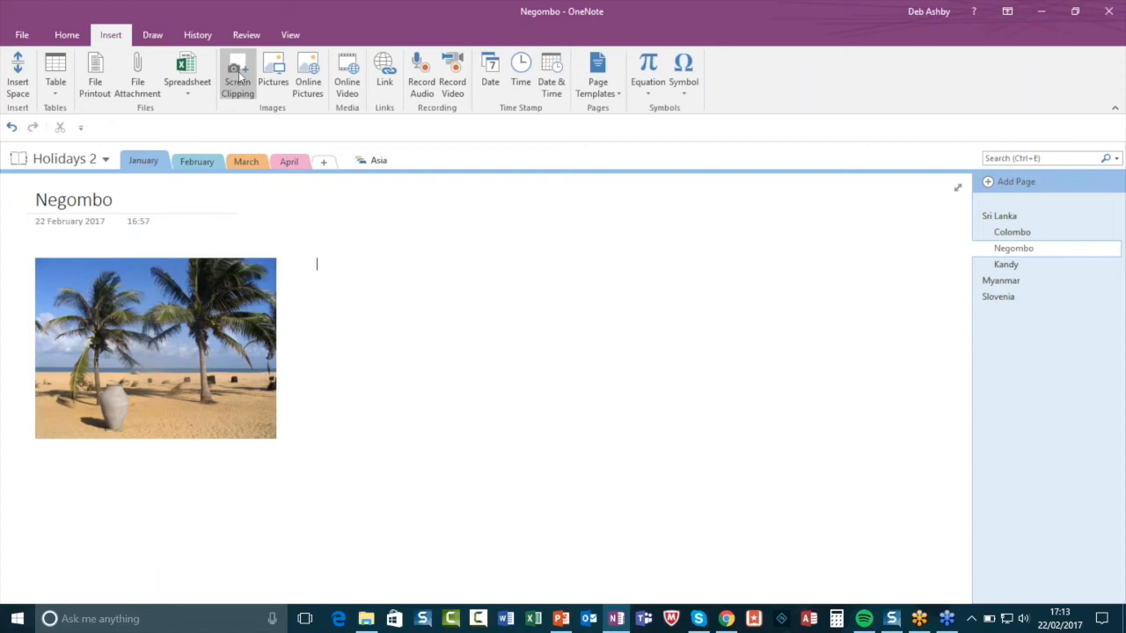
click(729, 623)
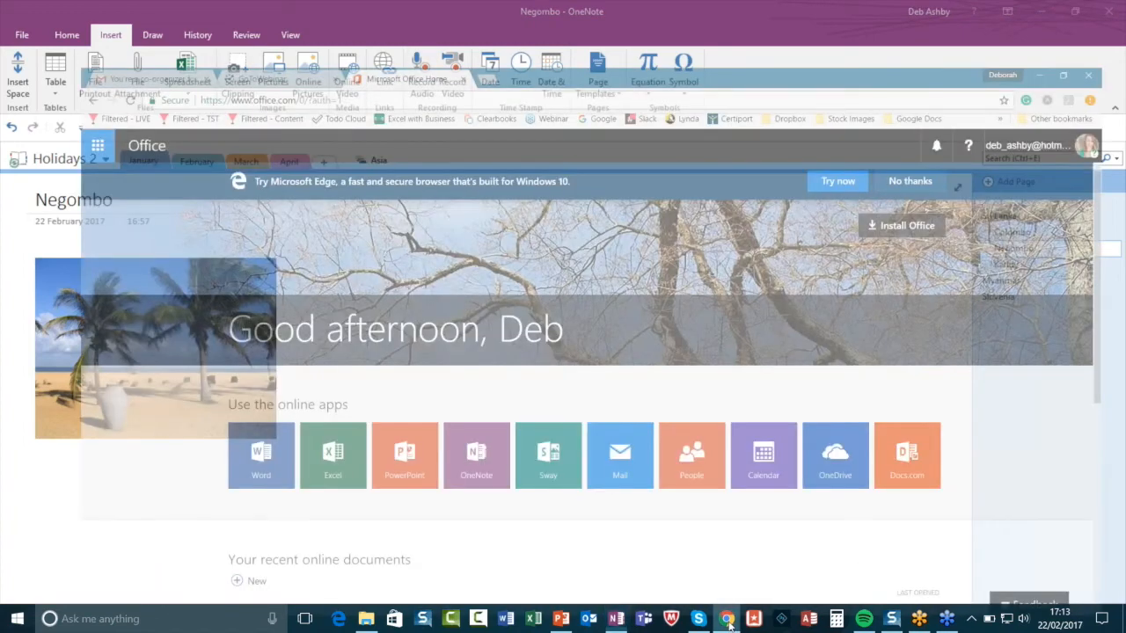
key(ctrl+t)
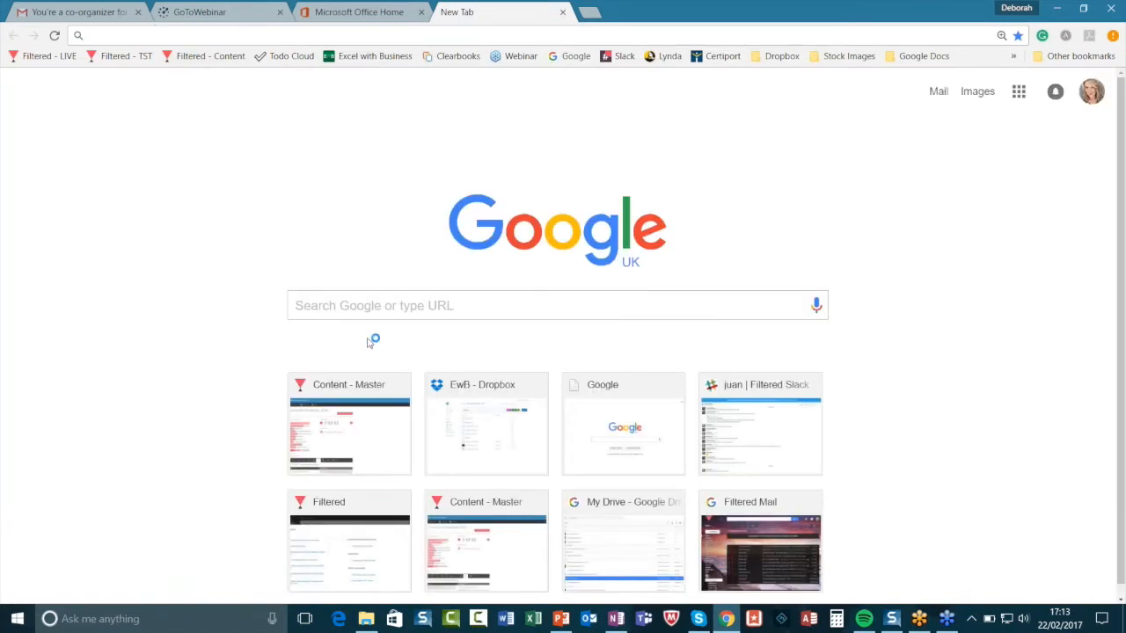
click(338, 303)
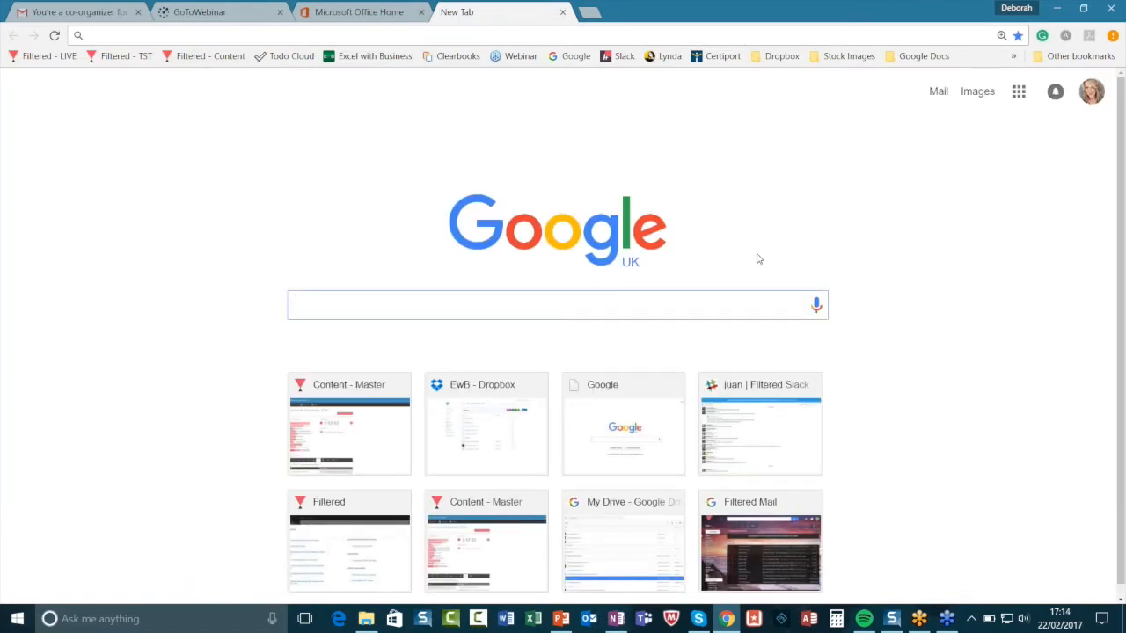
text(negombo)
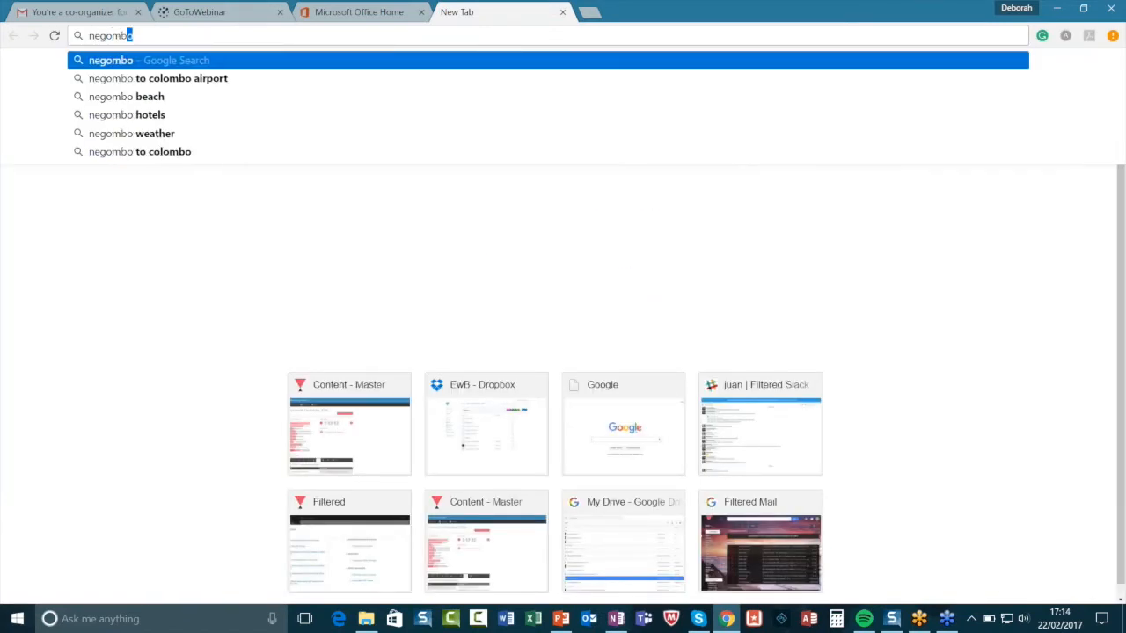
key(Return)
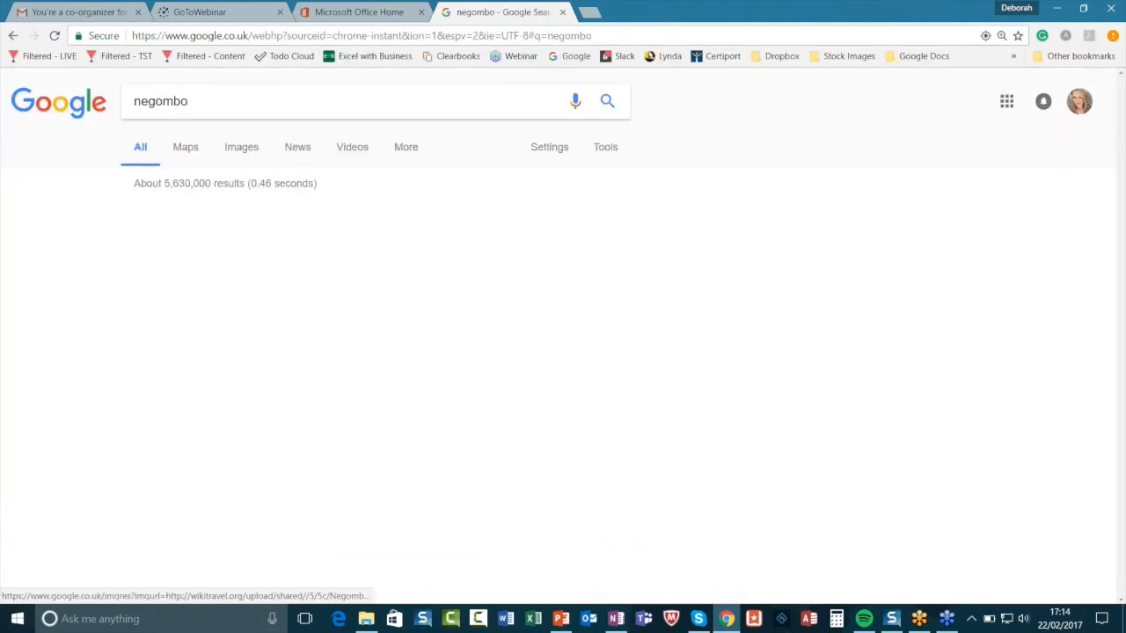
click(235, 150)
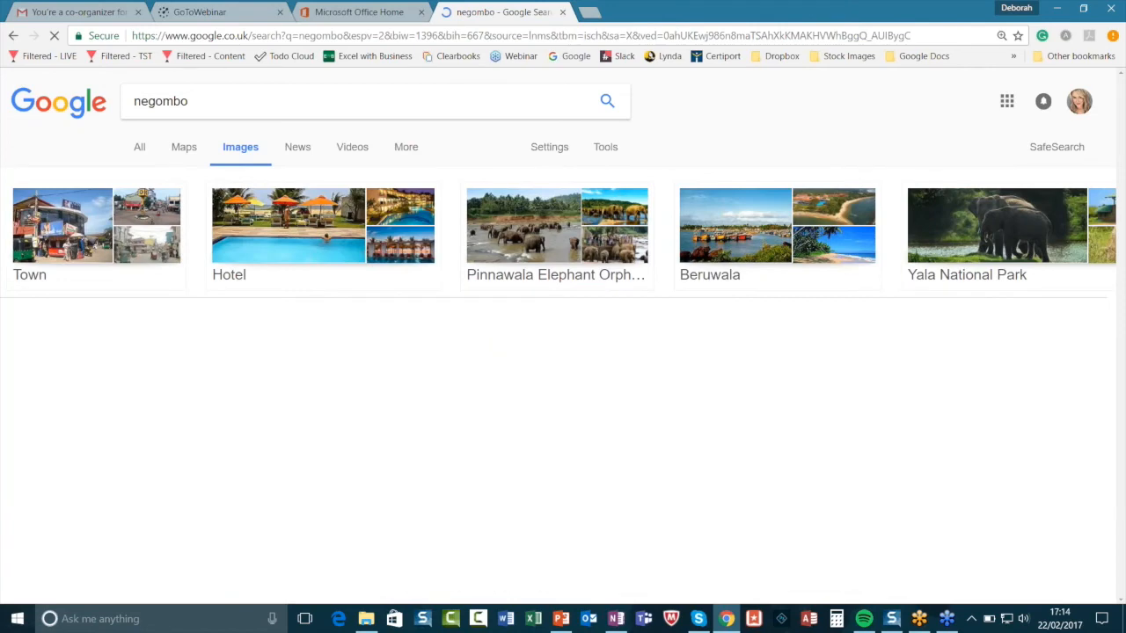
Browse the image results and open the large preview of the first picture, the beached boat with a white sail.
scroll(598, 359, down, 1)
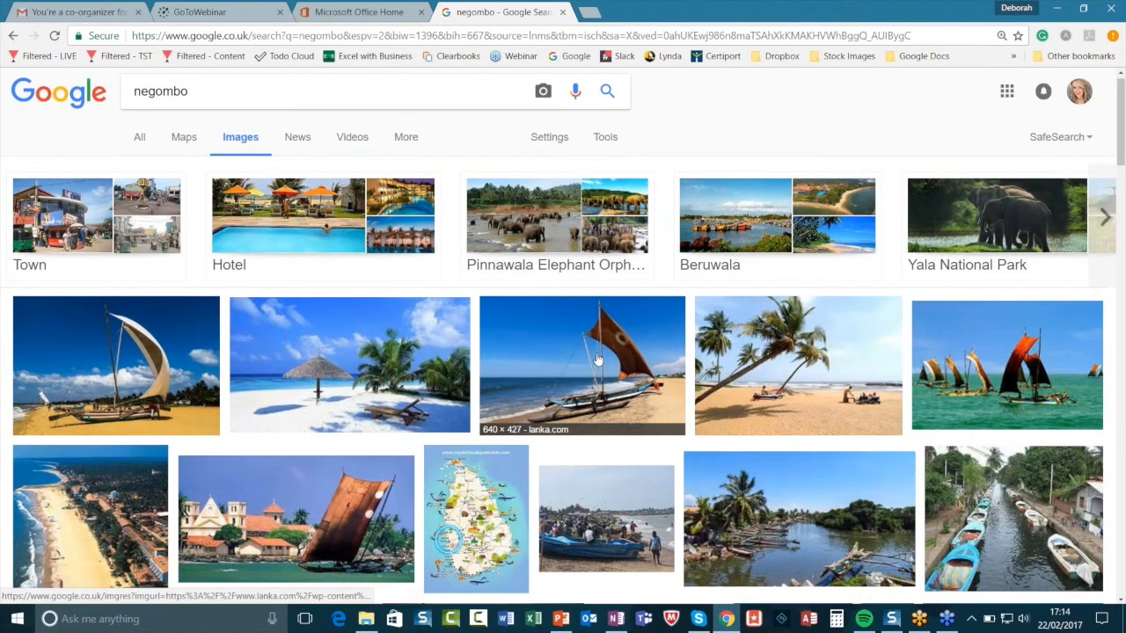
scroll(598, 359, down, 2)
scroll(598, 359, down, 1)
click(126, 231)
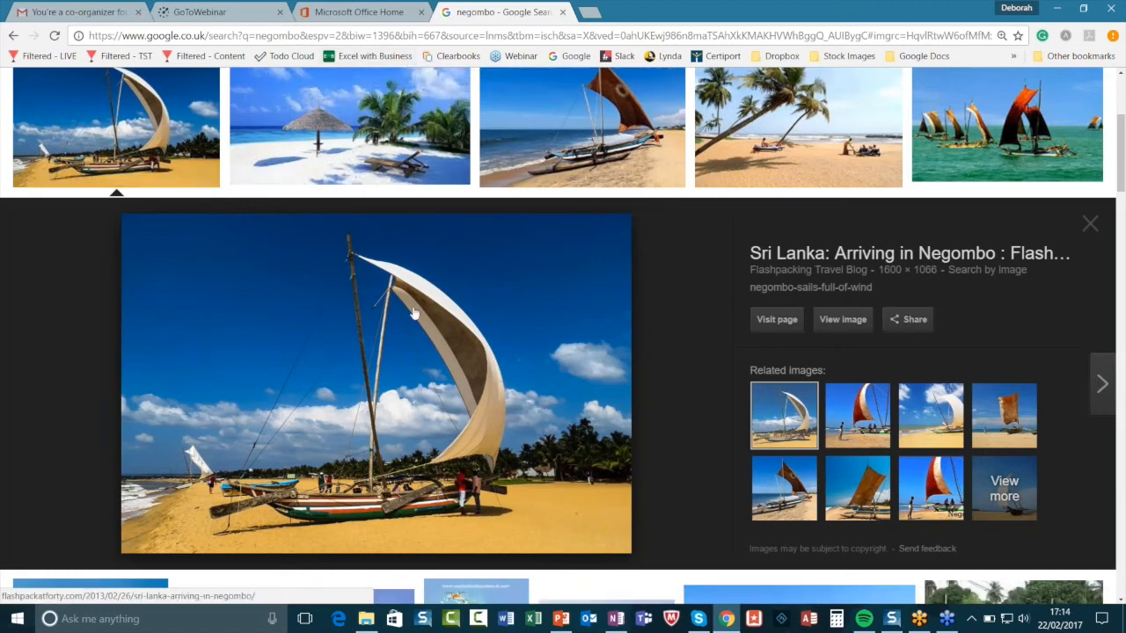
Return to OneNote and insert a screen clipping of the whole sailing boat preview beside the palm photo.
click(598, 586)
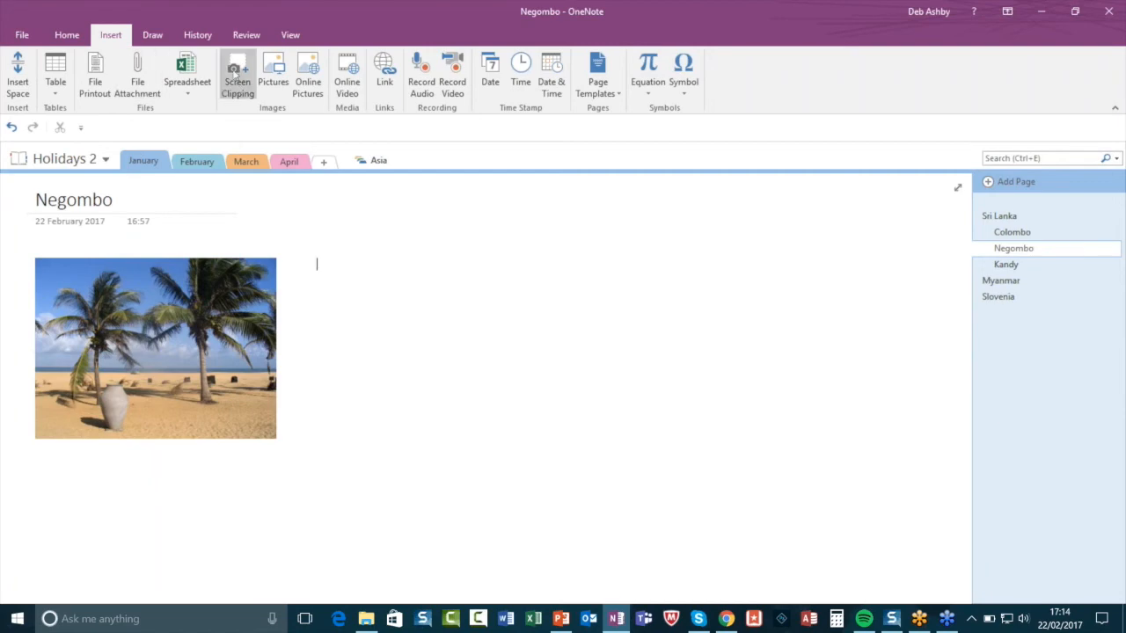
click(236, 77)
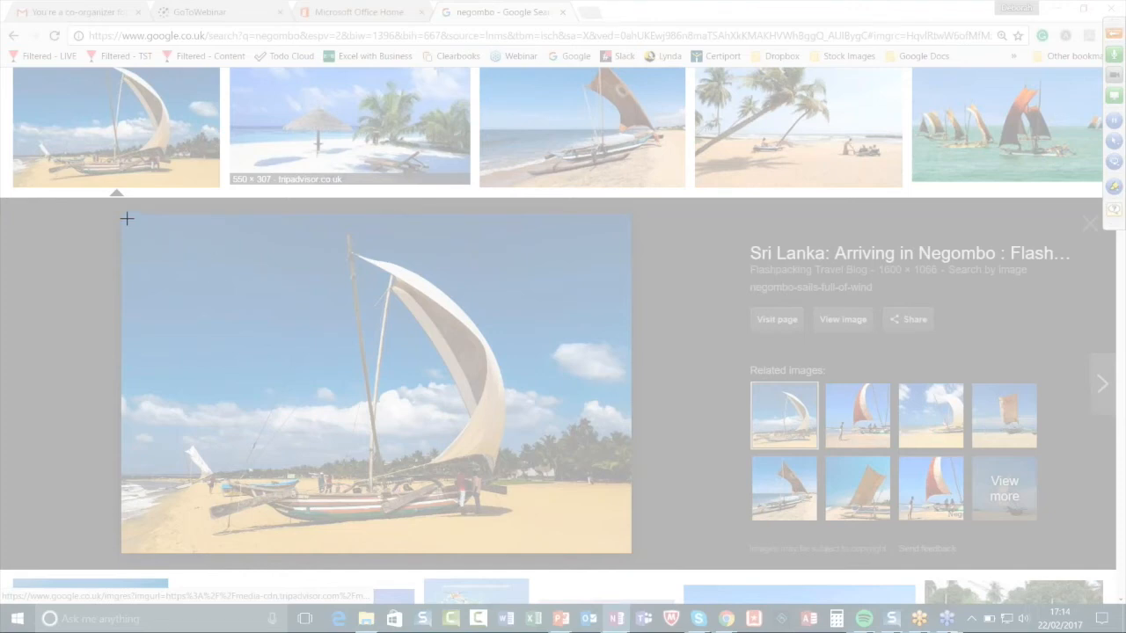
drag(125, 217, 626, 553)
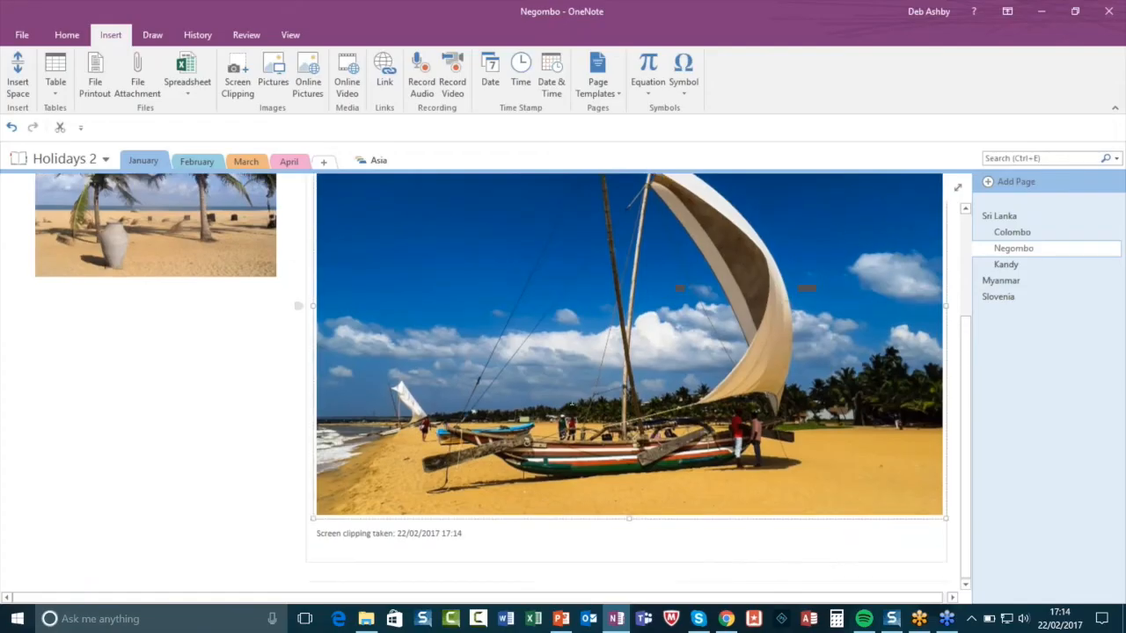
Shrink the sailing boat clipping proportionally to about half its inserted width.
drag(944, 518, 581, 321)
scroll(704, 349, up, 3)
drag(650, 482, 596, 454)
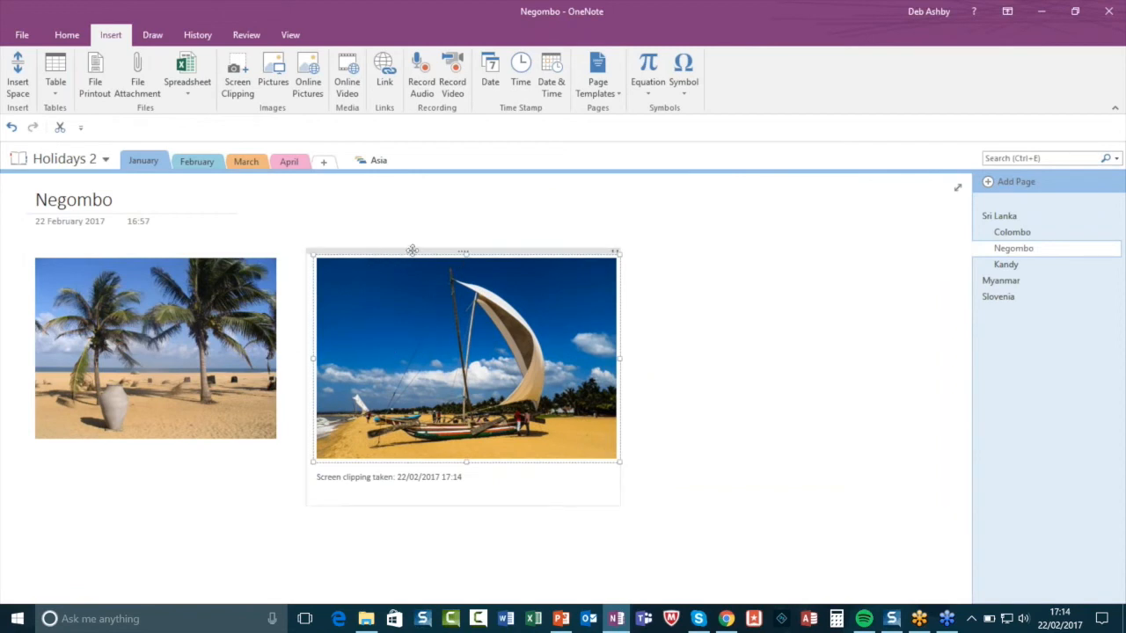
Move the note container holding the boat clipping and its caption sideways, ending just beside the palm photo.
drag(464, 252, 422, 244)
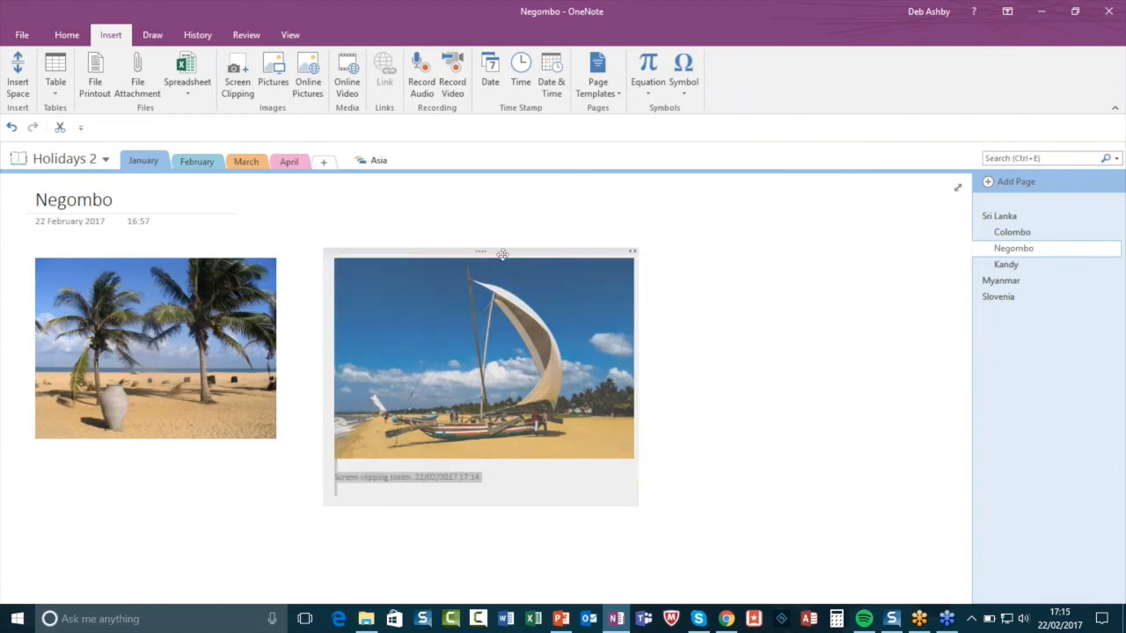
drag(514, 250, 486, 256)
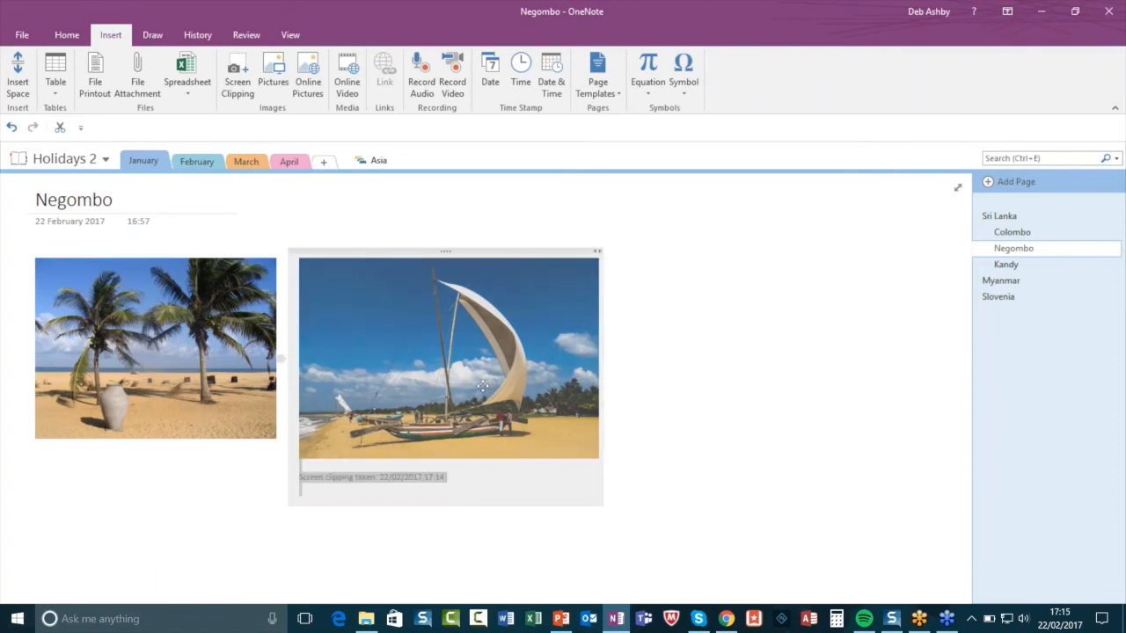
click(452, 354)
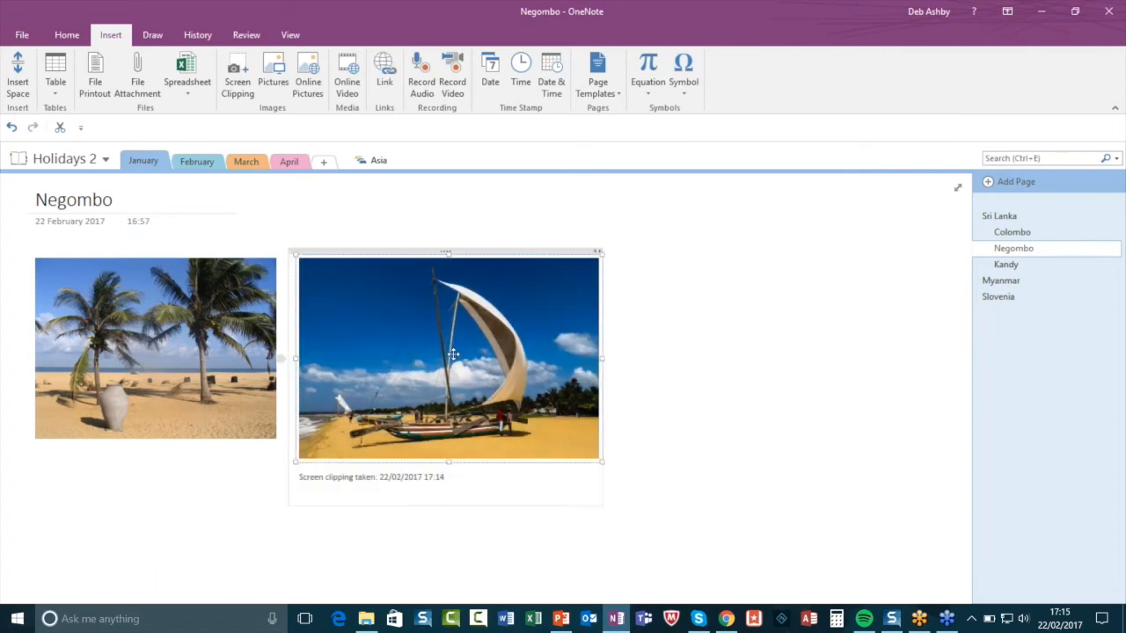
click(494, 252)
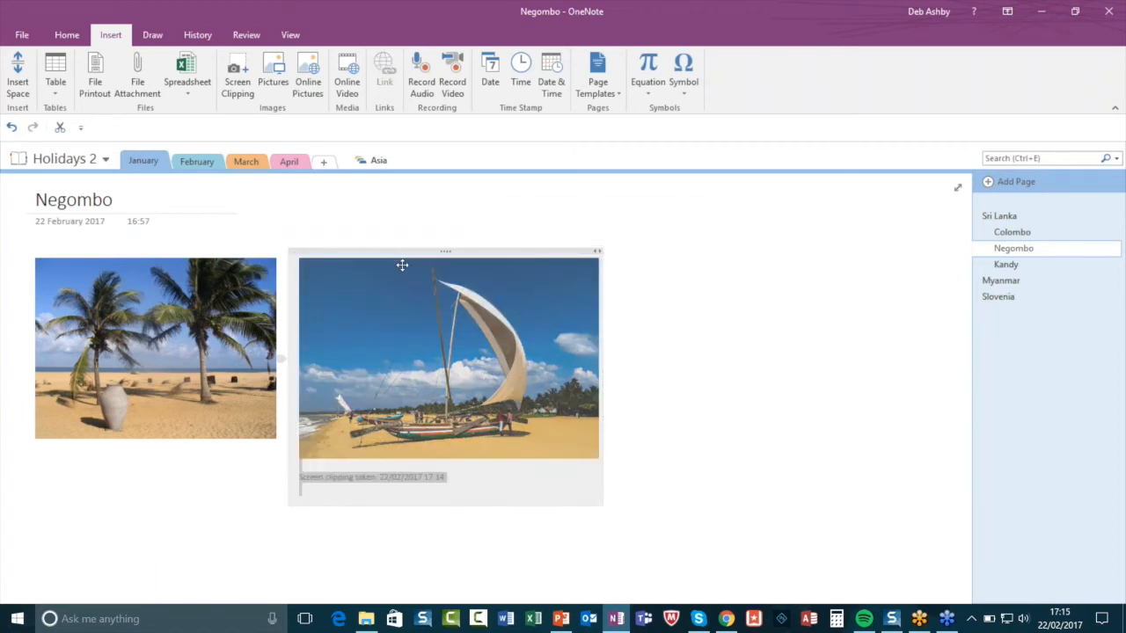
click(702, 247)
Pull the boat picture out of its note container and move the clipping caption separately above it.
click(438, 280)
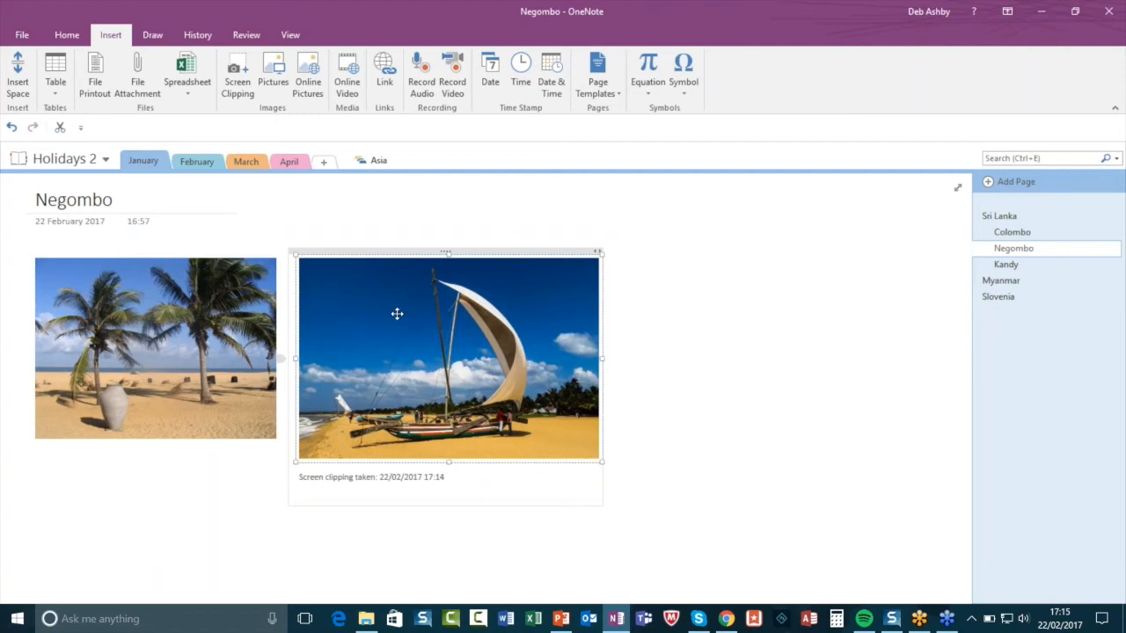
drag(387, 312, 510, 376)
drag(336, 465, 531, 209)
click(560, 258)
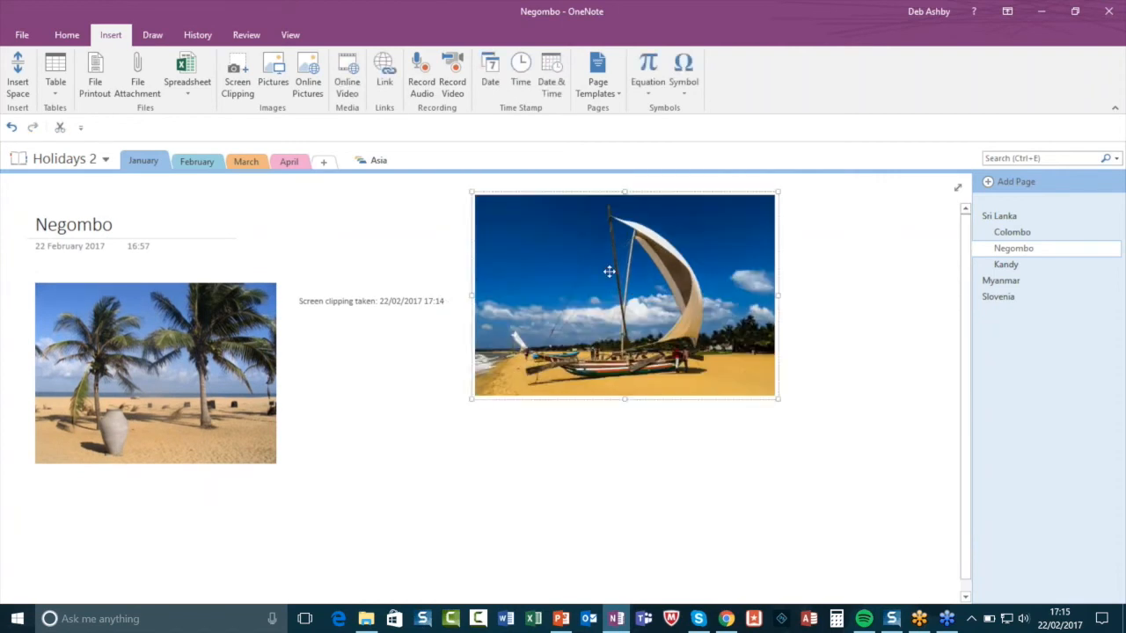
drag(544, 259, 604, 382)
drag(343, 275, 610, 213)
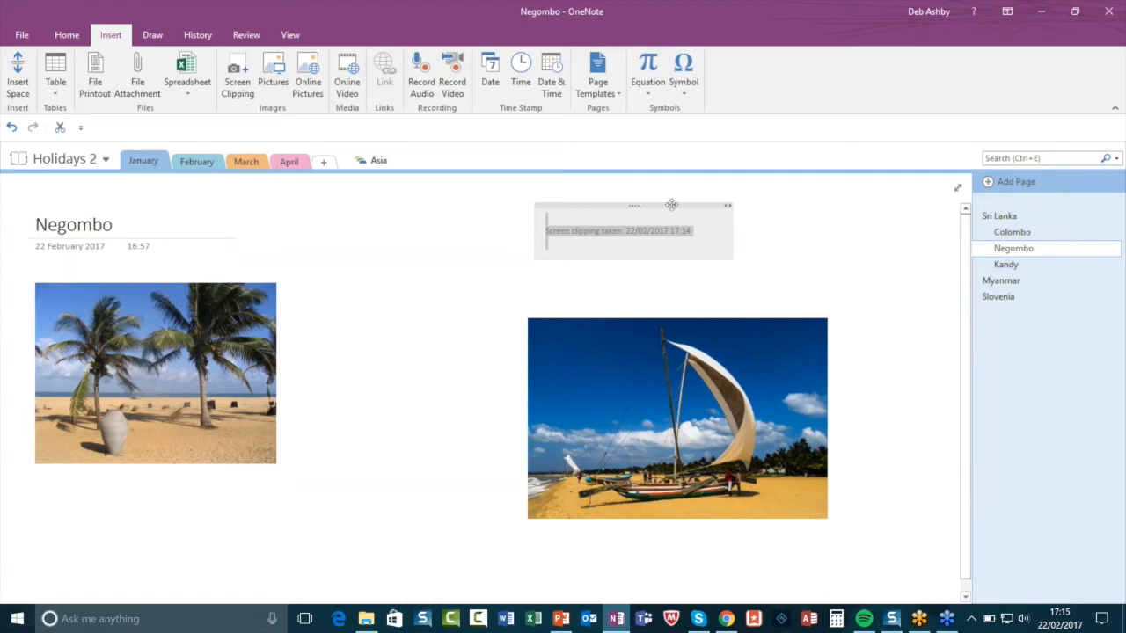
Delete the note container with the screen clipping caption above the boat picture.
click(651, 289)
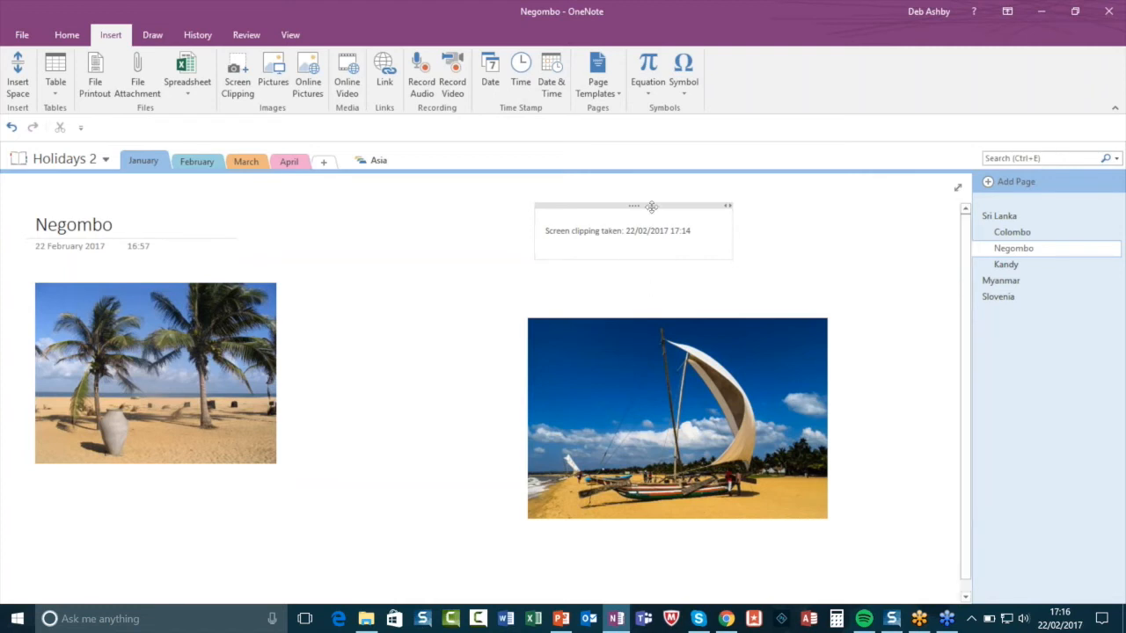
click(651, 205)
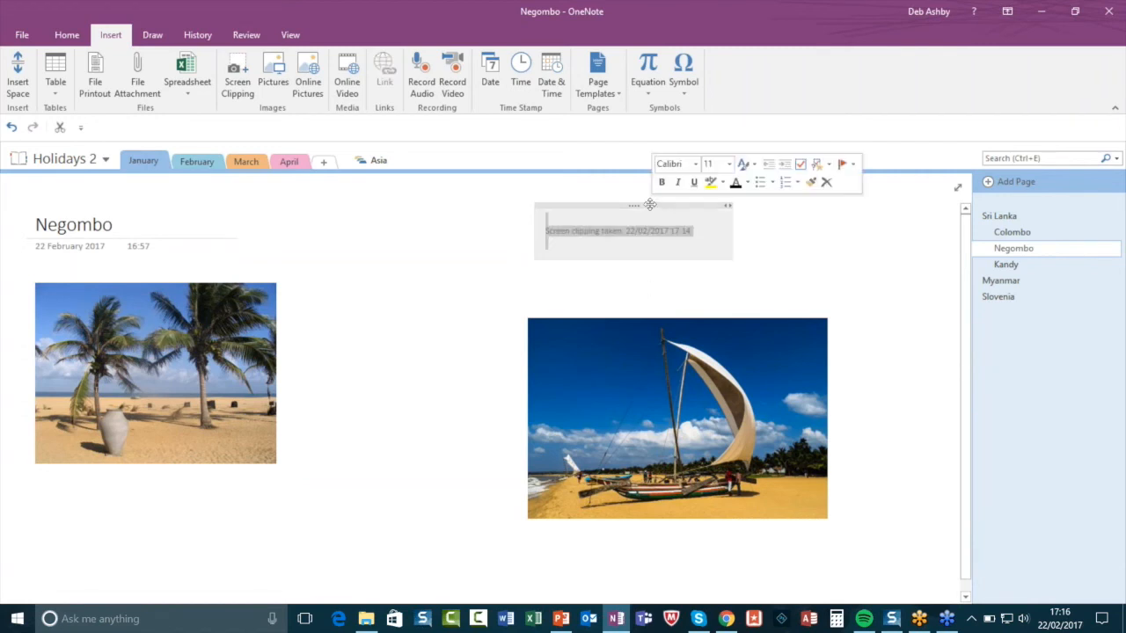
key(Delete)
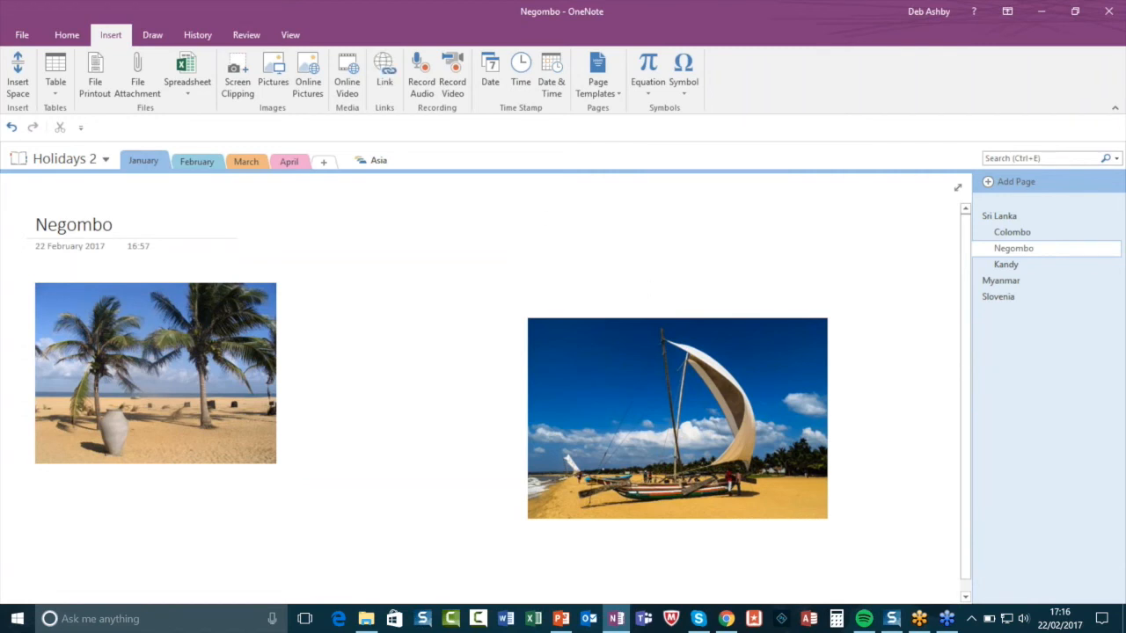
Move the boat picture against the palm photo, aligning their upper edges, and shrink it to match the palm photo's height.
drag(694, 410, 440, 375)
drag(567, 486, 515, 466)
click(731, 360)
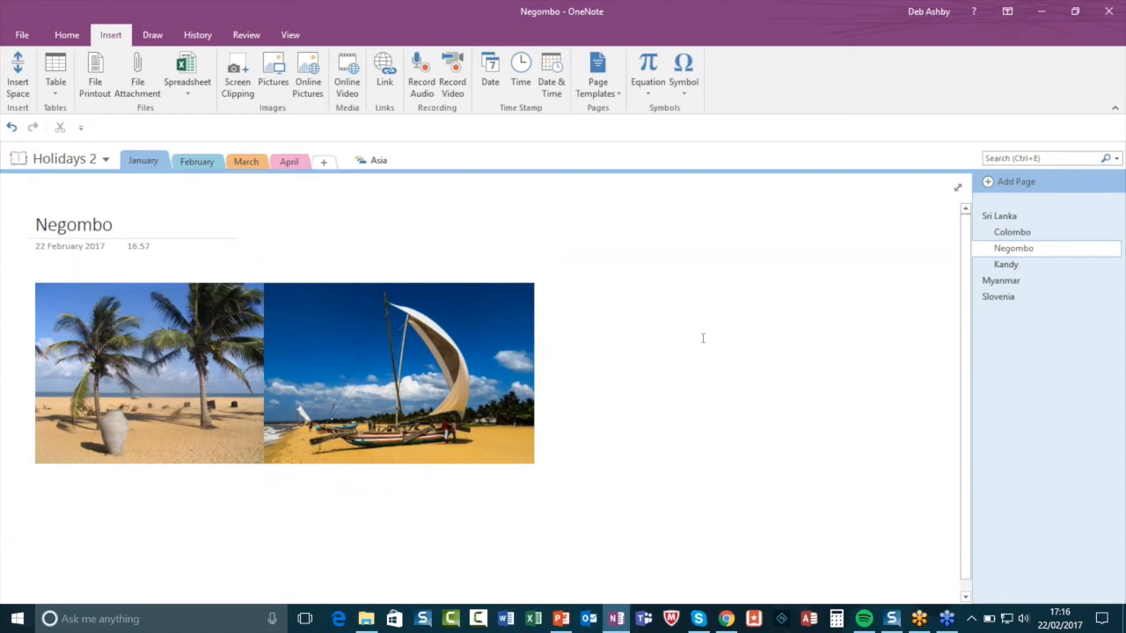
scroll(703, 337, down, 1)
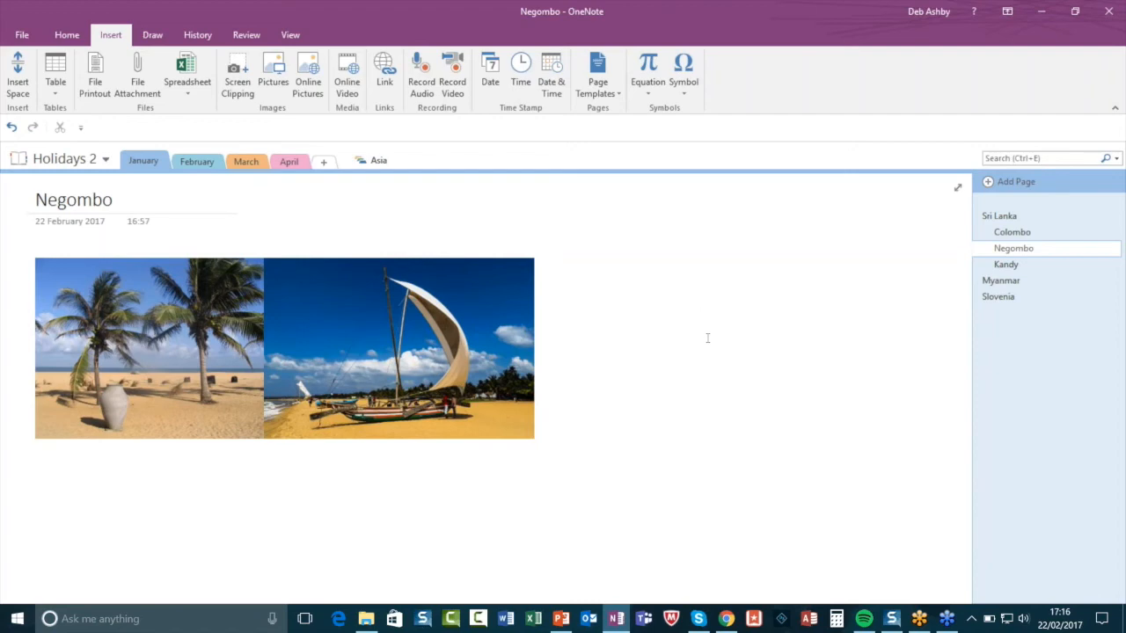
Switch to Chrome and search Google for negombo.
click(727, 618)
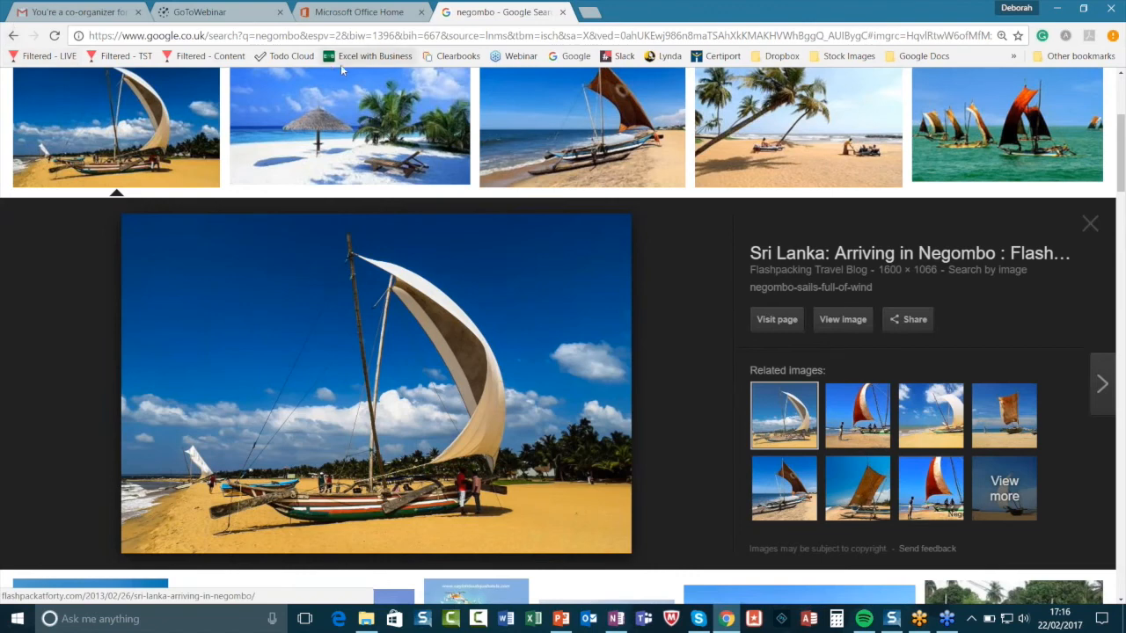
click(572, 56)
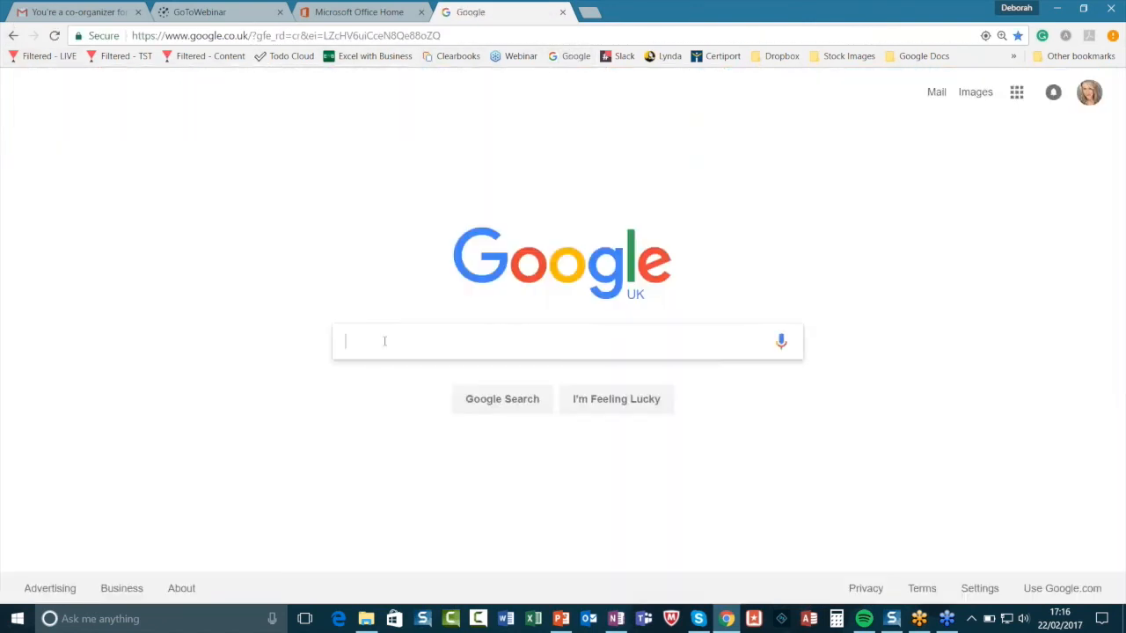
text(negombo)
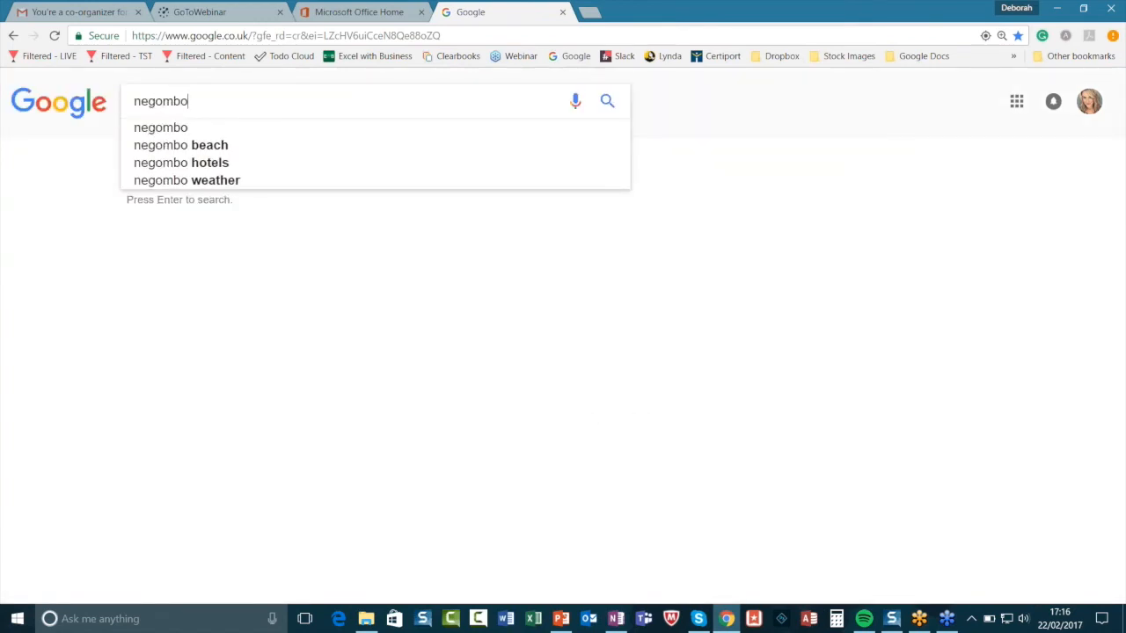
key(Return)
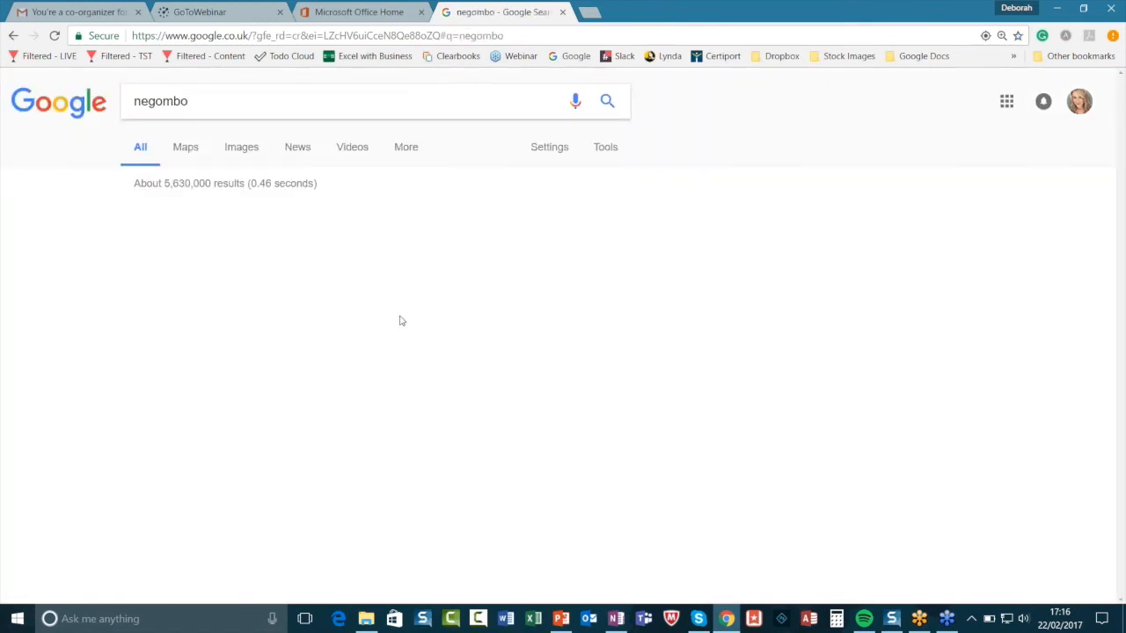
Open the Lonely Planet page for Negombo from the results and go to its Introducing Negombo article.
click(215, 299)
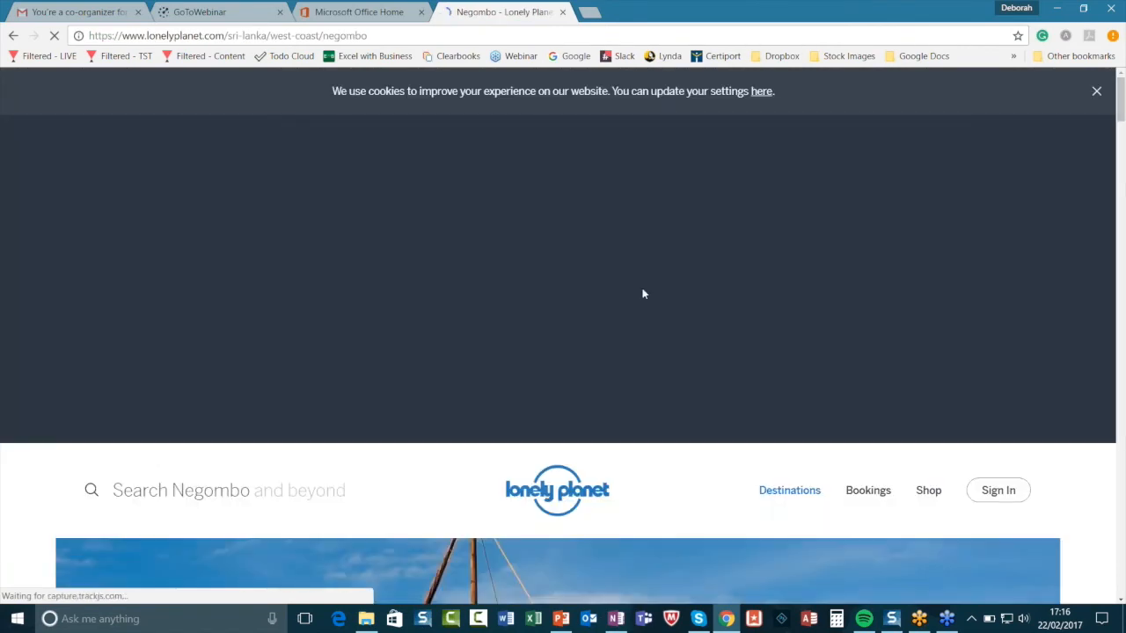
scroll(642, 295, down, 2)
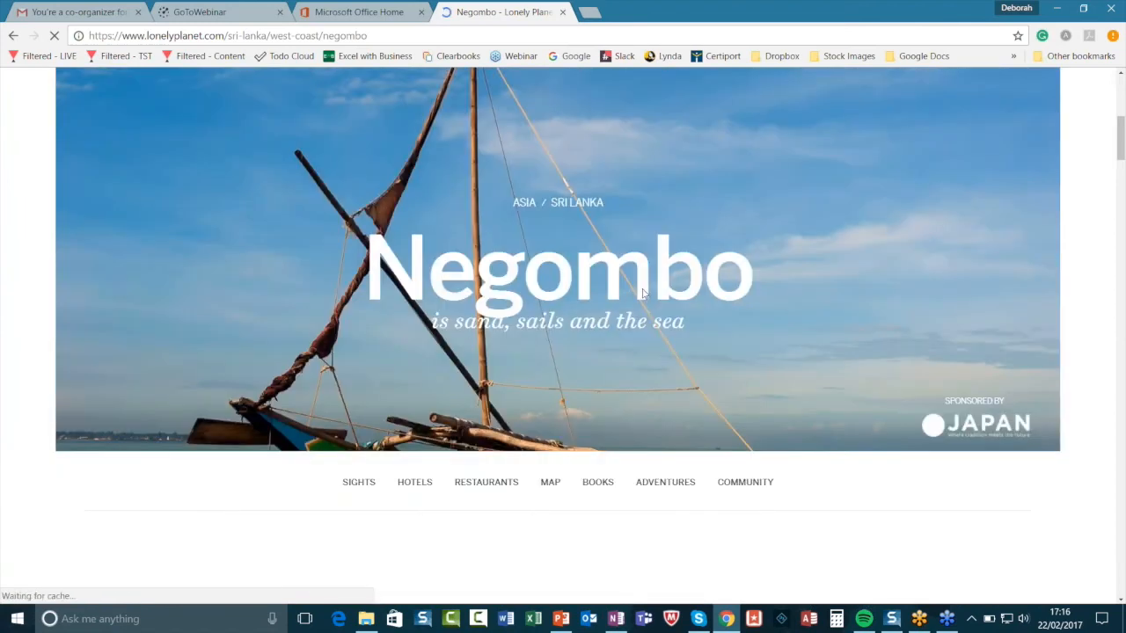
scroll(642, 295, down, 2)
scroll(642, 295, down, 4)
click(570, 378)
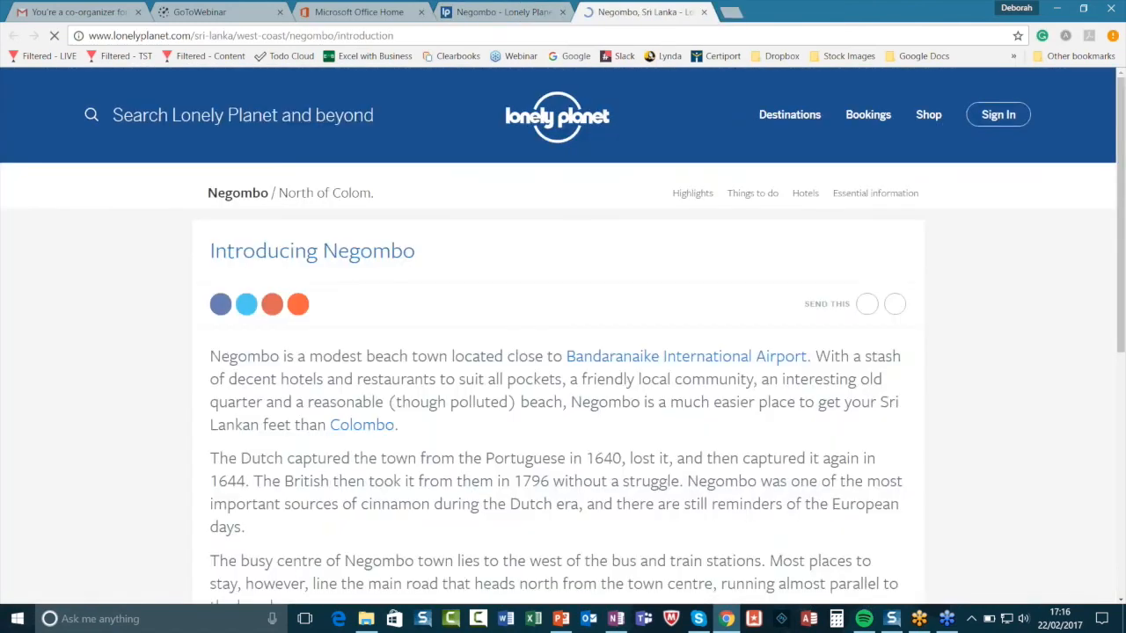
Copy the three Introducing Negombo paragraphs and paste them below the pictures on OneNote's Negombo page, keeping the source formatting.
scroll(694, 329, down, 3)
drag(282, 459, 2, 303)
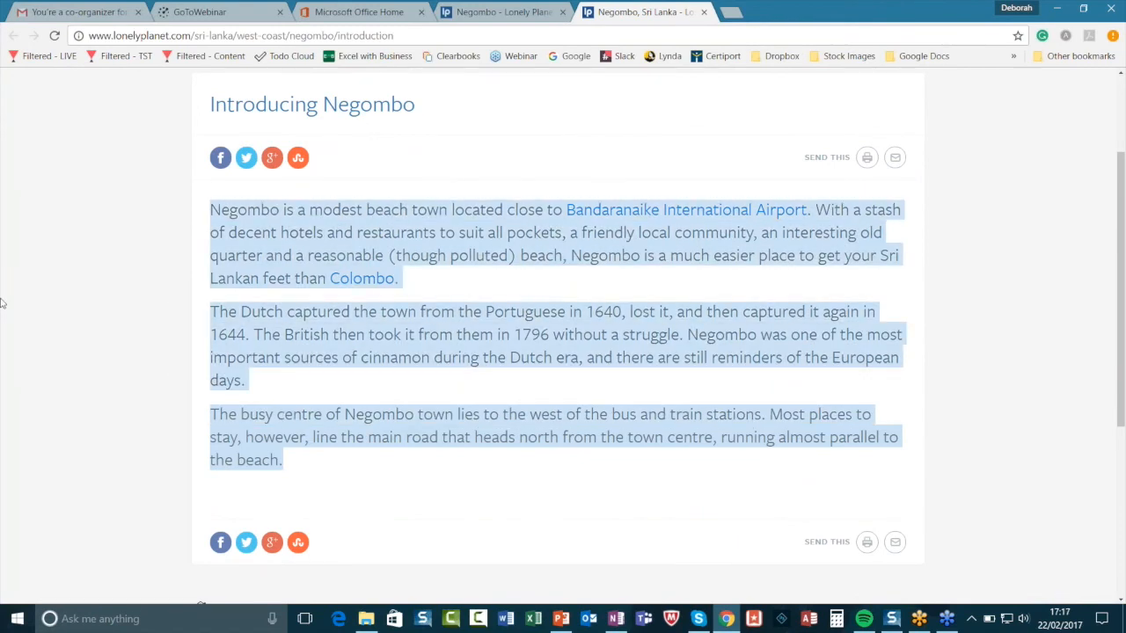
click(613, 621)
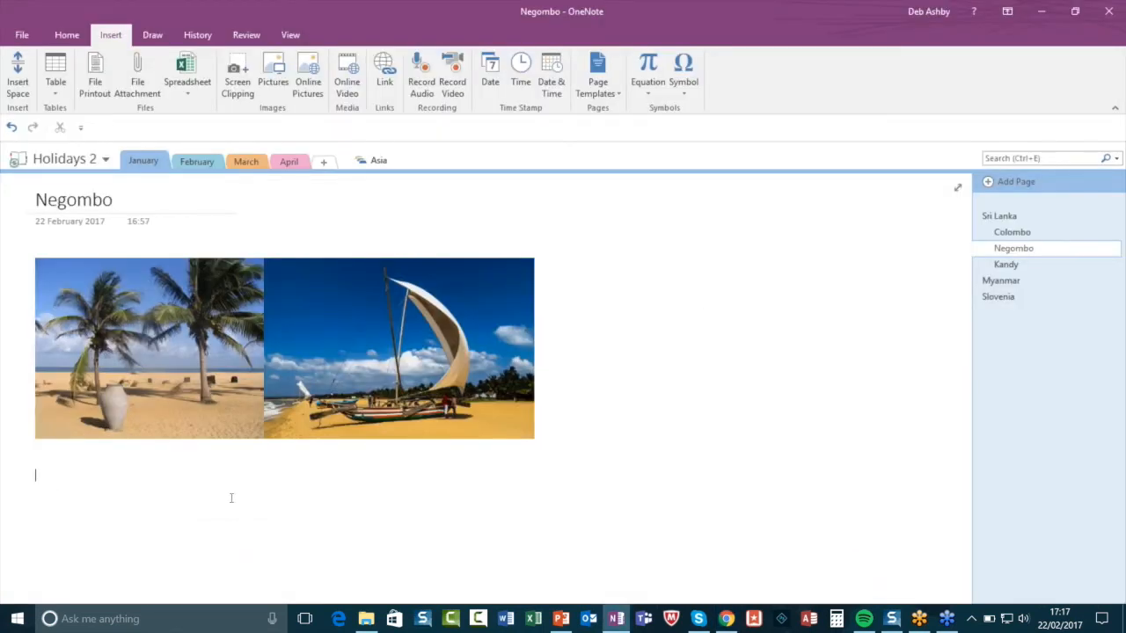
click(67, 37)
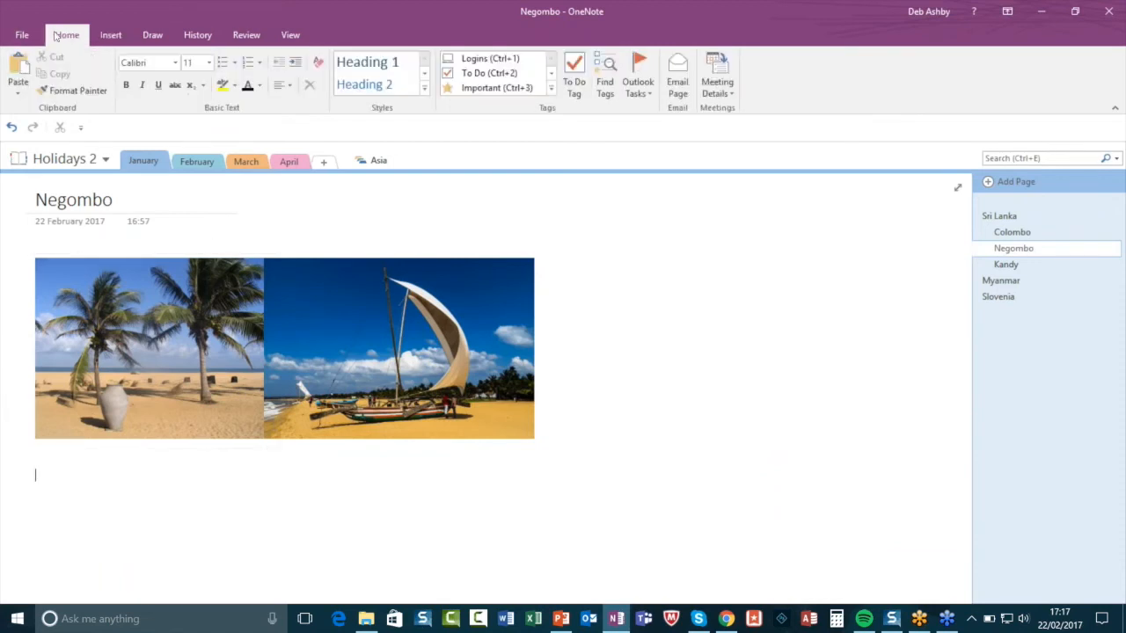
click(20, 95)
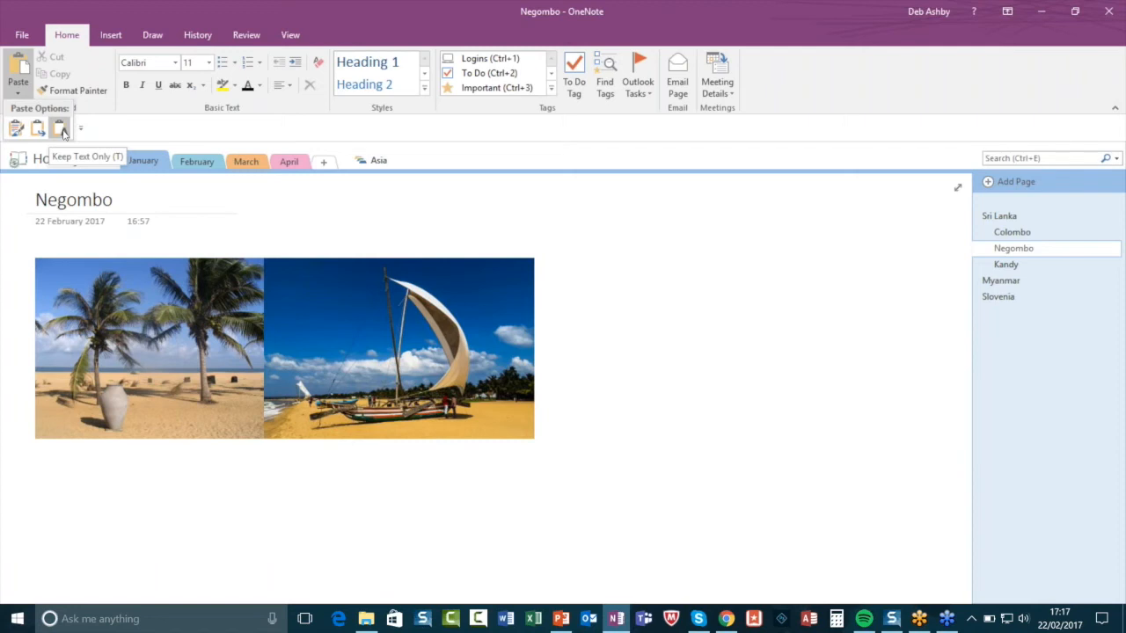
click(17, 131)
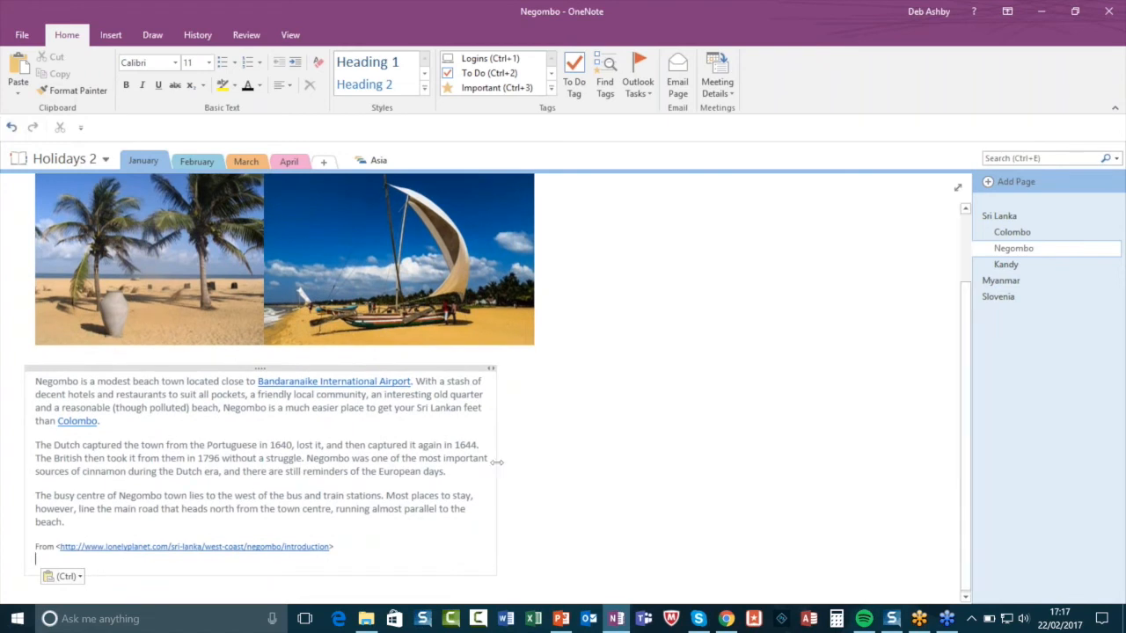
Widen the pasted text container until its outer edge lines up with the far edge of the boat picture.
drag(496, 470, 534, 477)
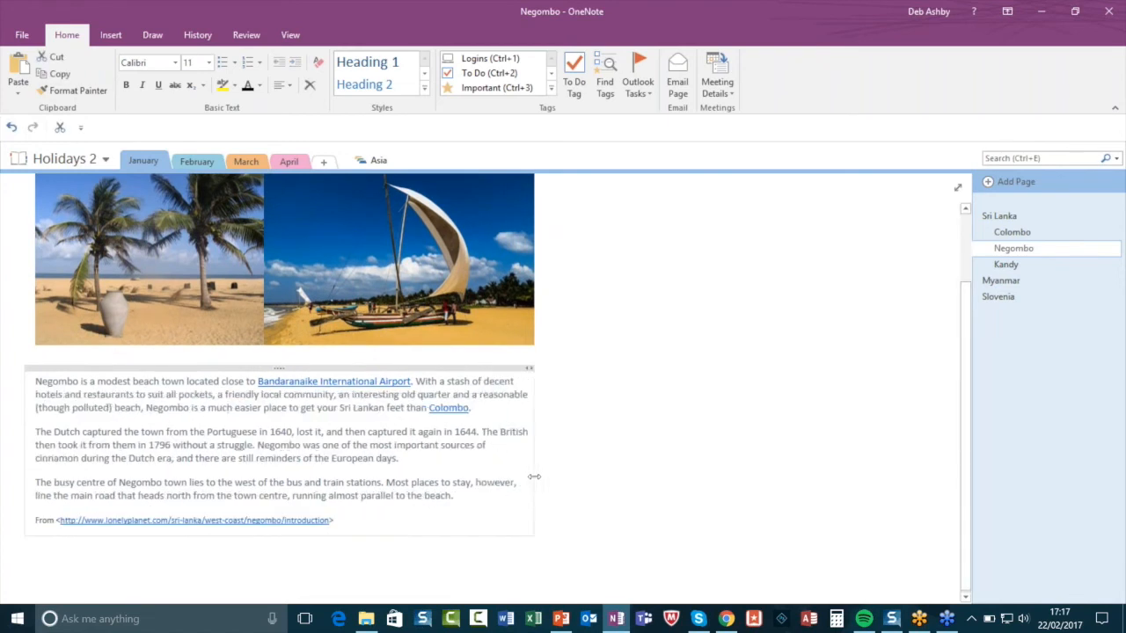
click(659, 451)
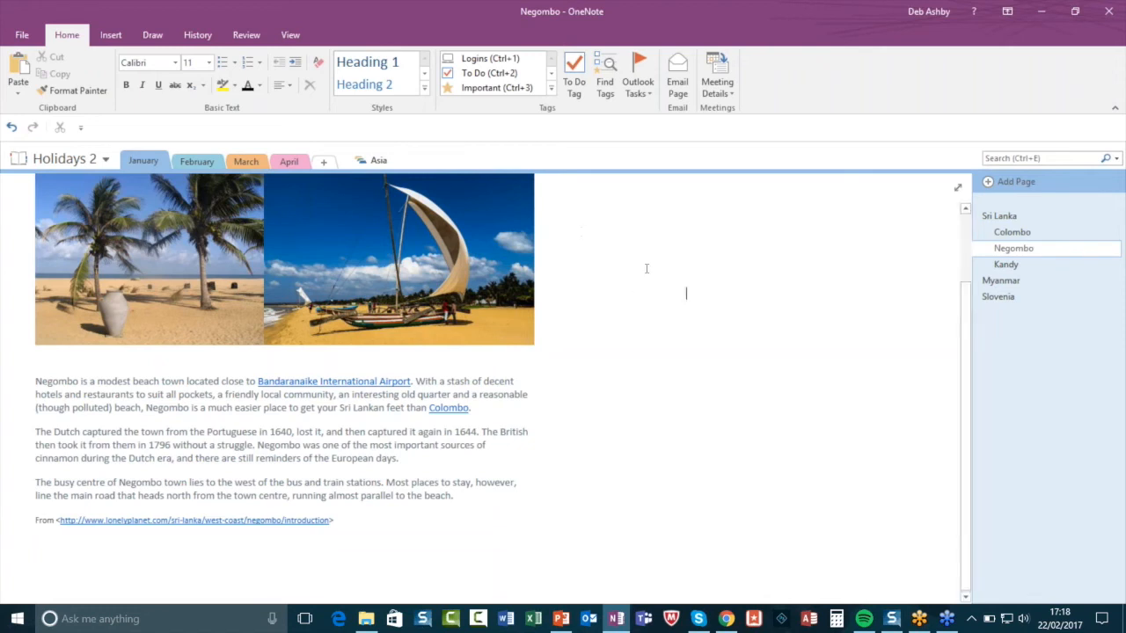
Attach Oxford_street.asf from the OneNote folder as a file in the empty space beside the boat picture.
click(111, 35)
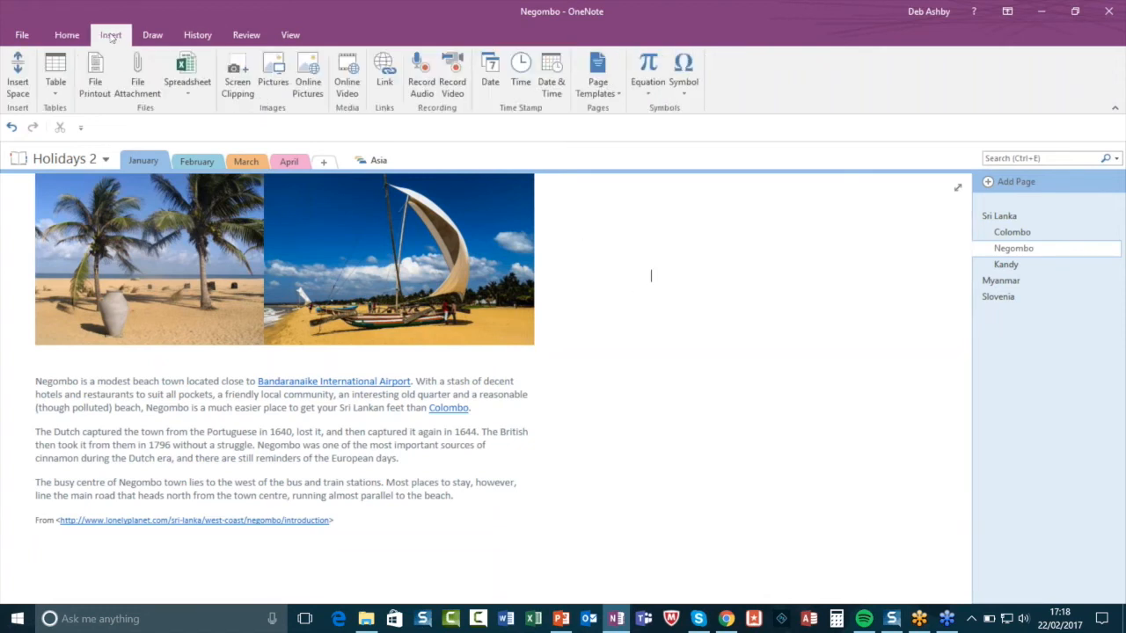
click(651, 275)
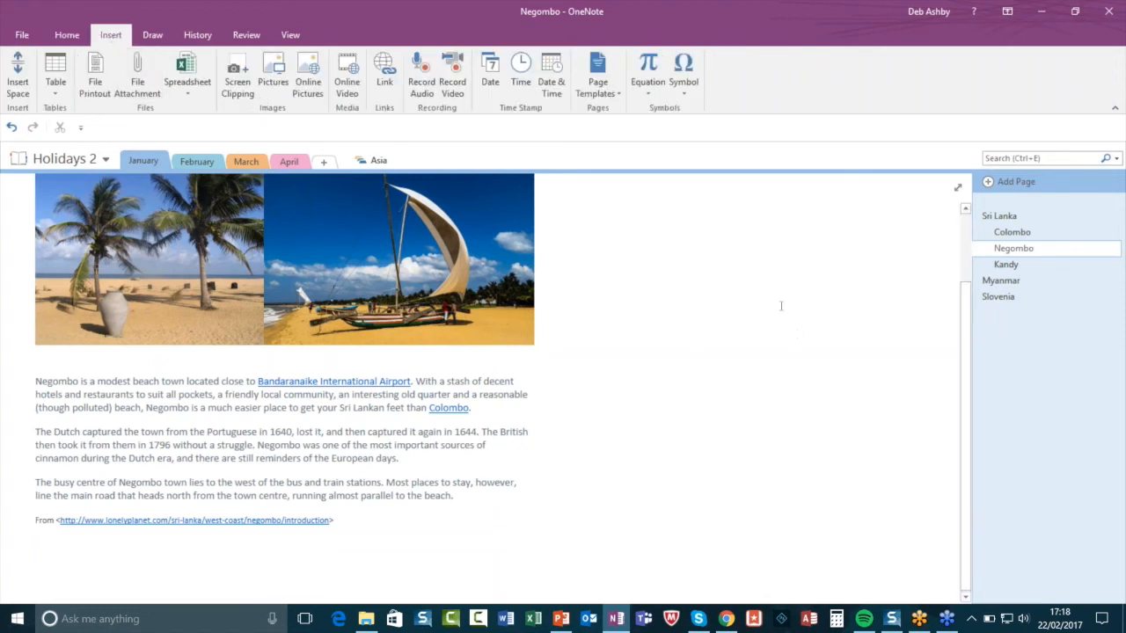
scroll(780, 305, up, 3)
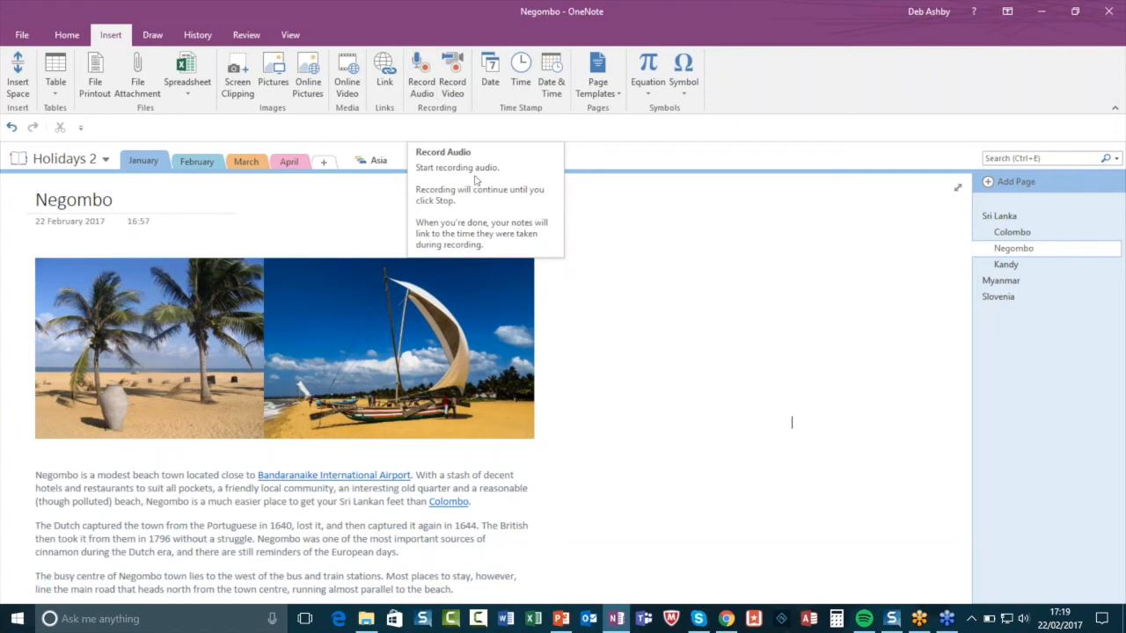
click(428, 80)
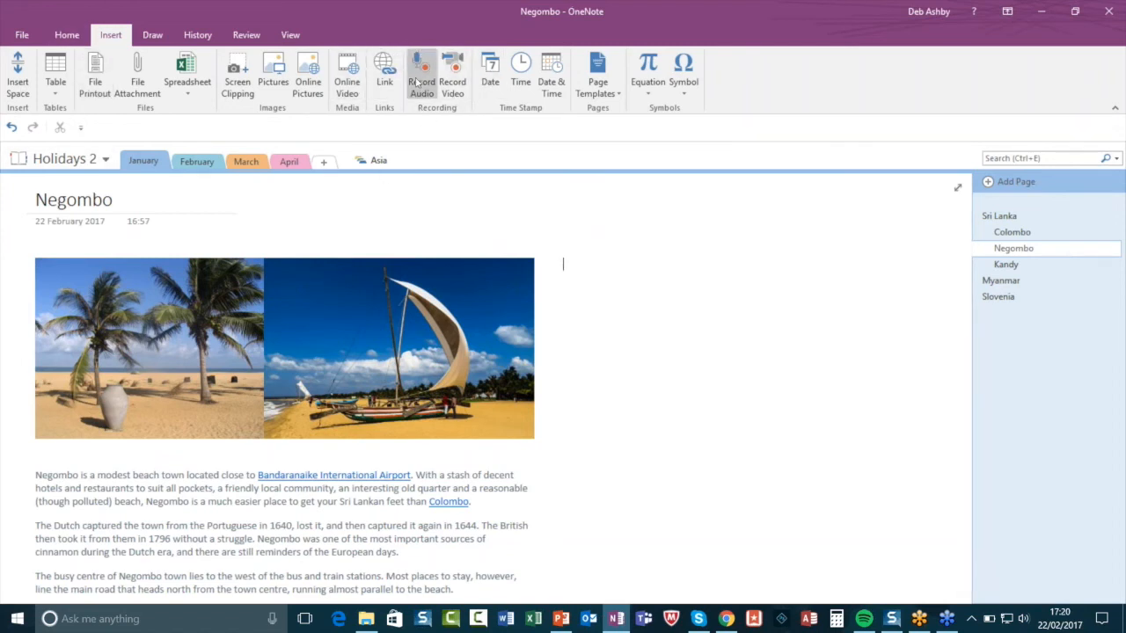
click(556, 267)
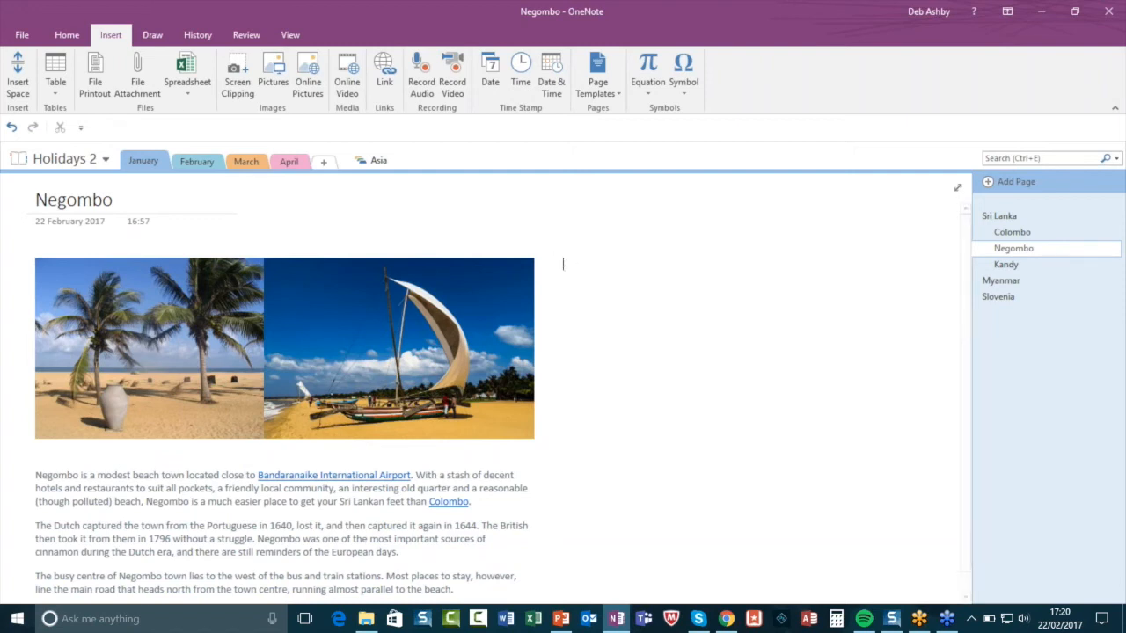
click(139, 82)
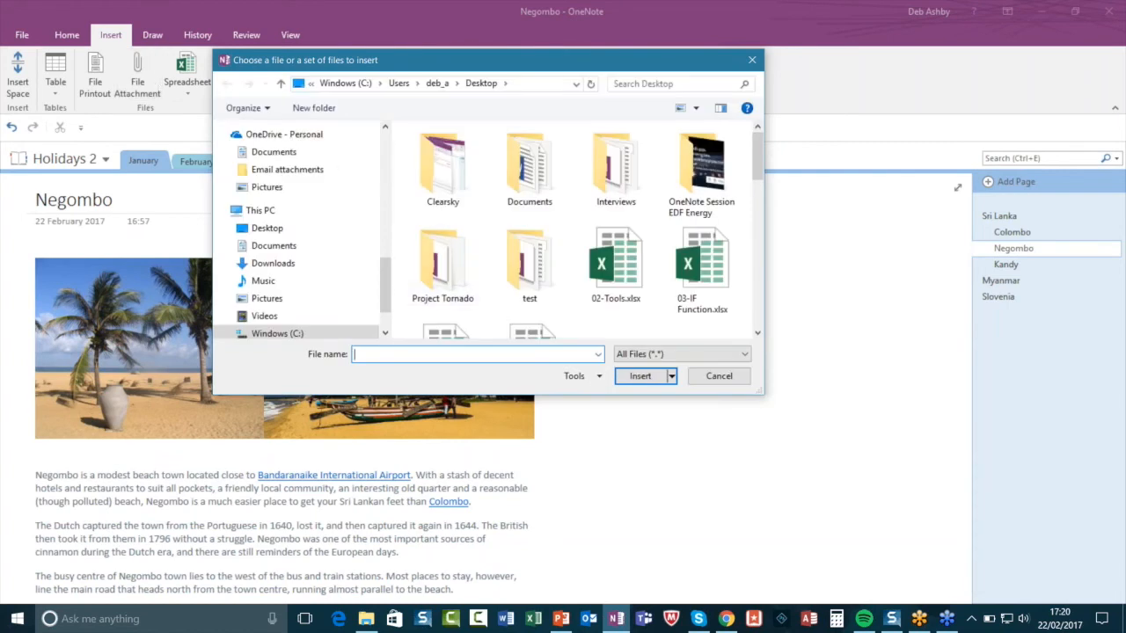
drag(385, 284, 387, 246)
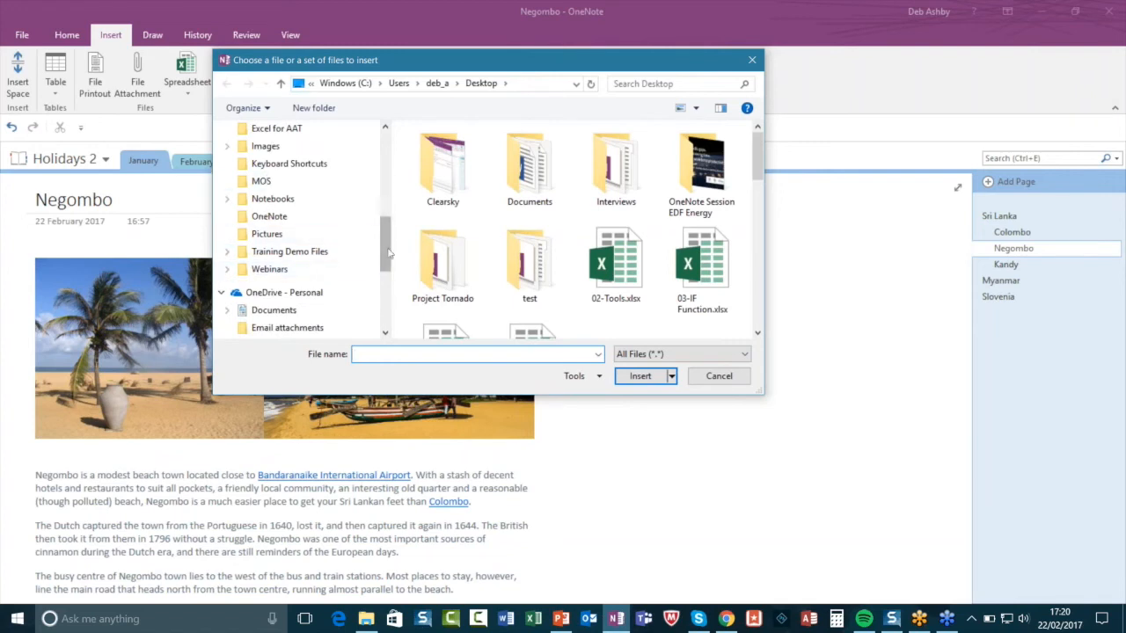
click(269, 216)
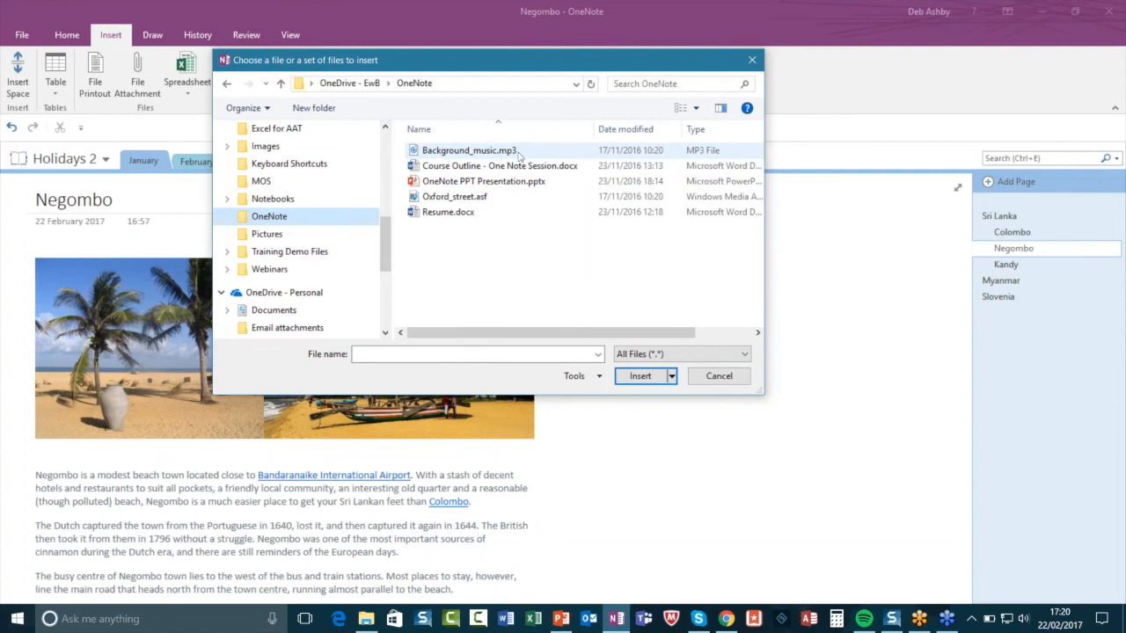
click(456, 199)
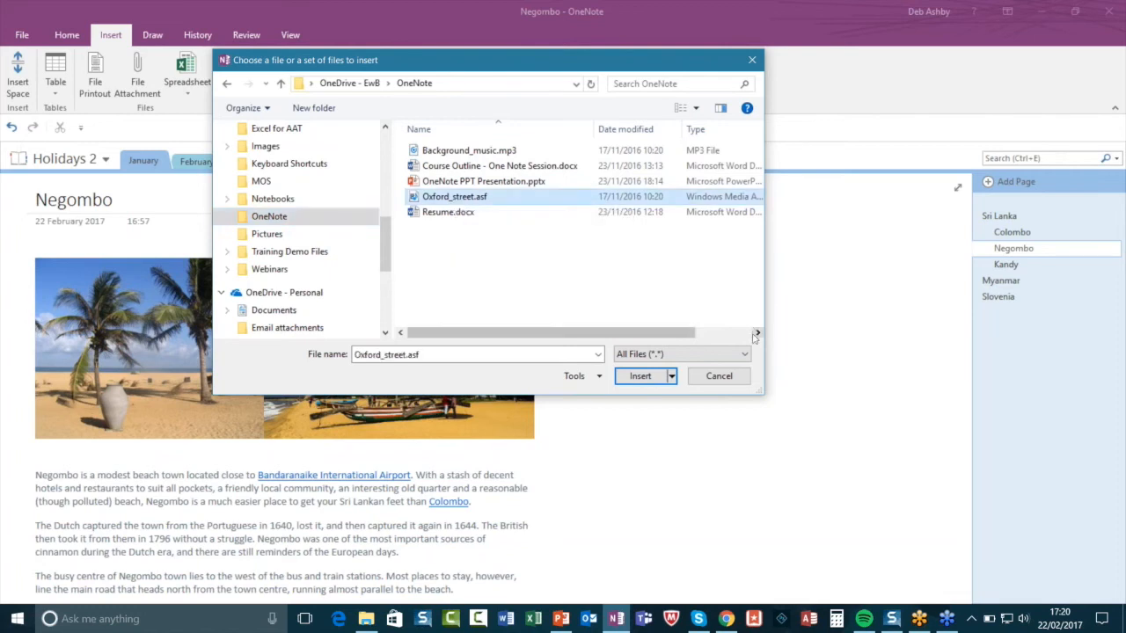
click(643, 377)
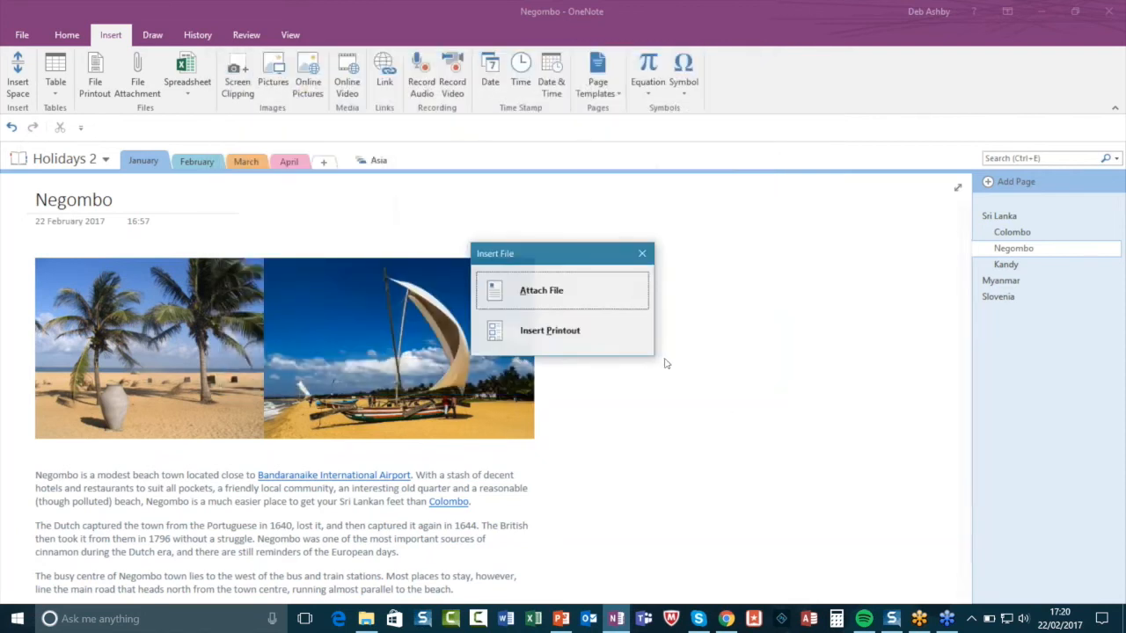
click(555, 294)
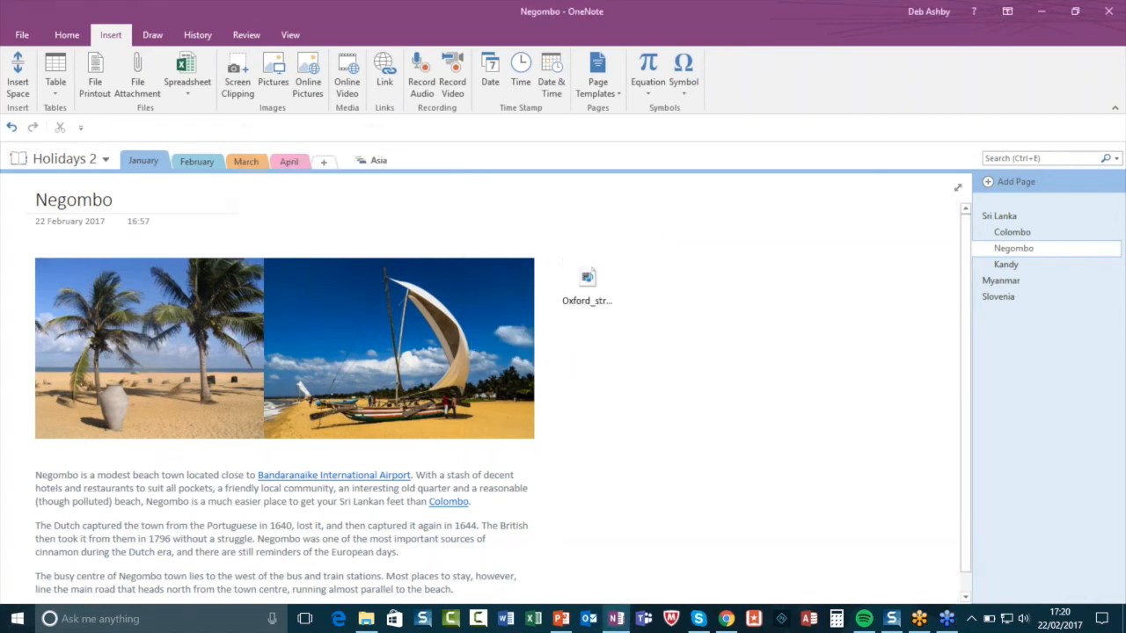
Open the attached Oxford_street.asf video, let it play, and close the media player.
click(585, 278)
double_click(584, 277)
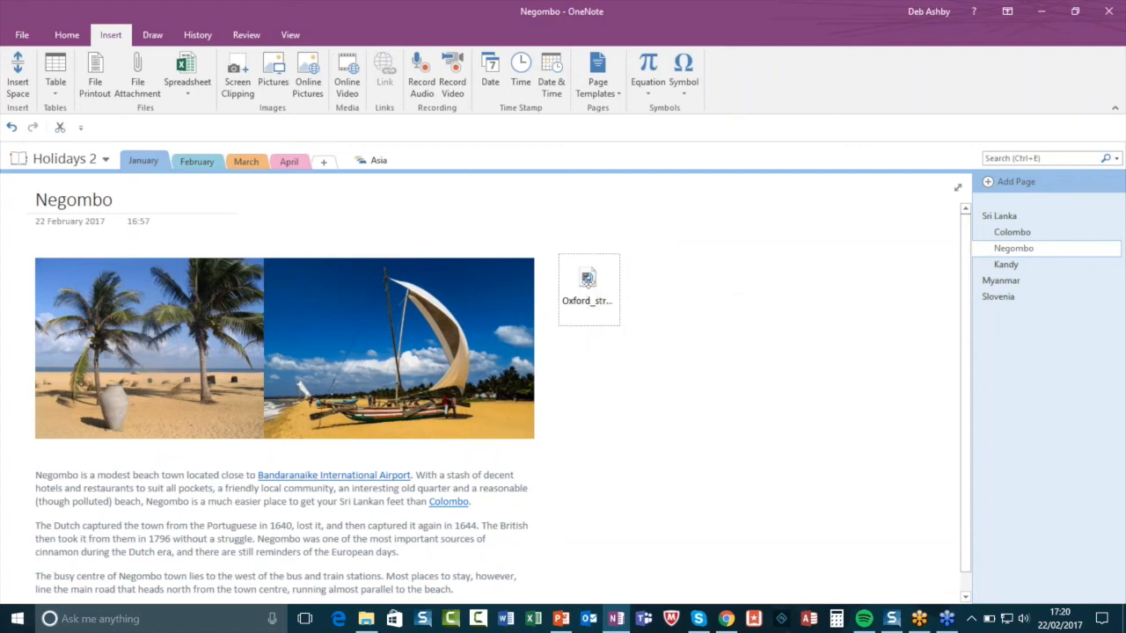
click(531, 350)
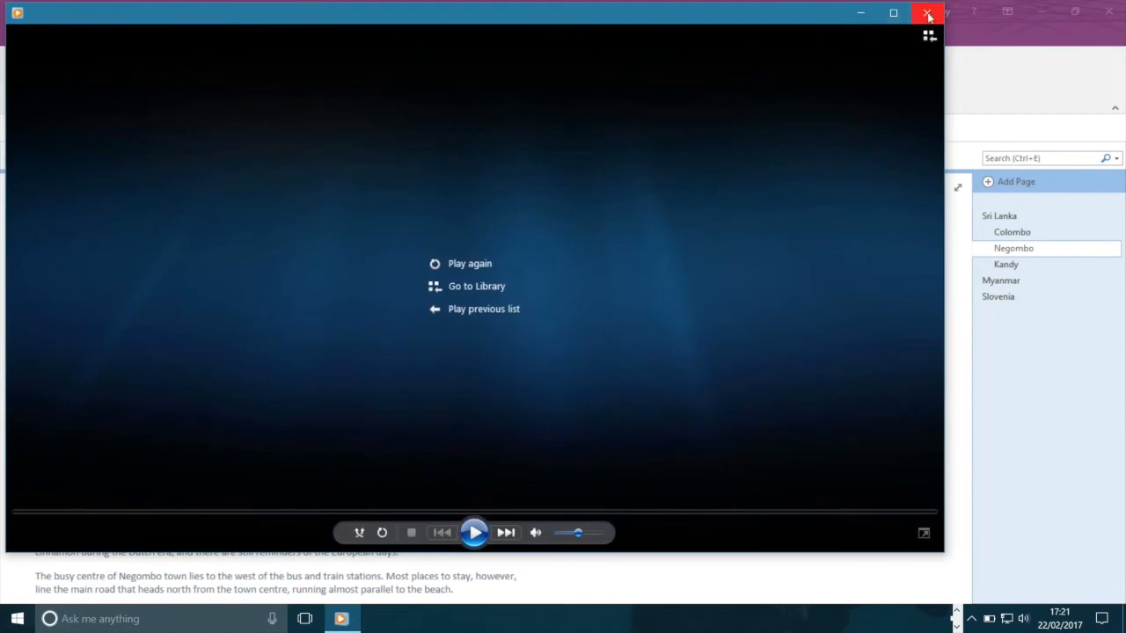
click(928, 13)
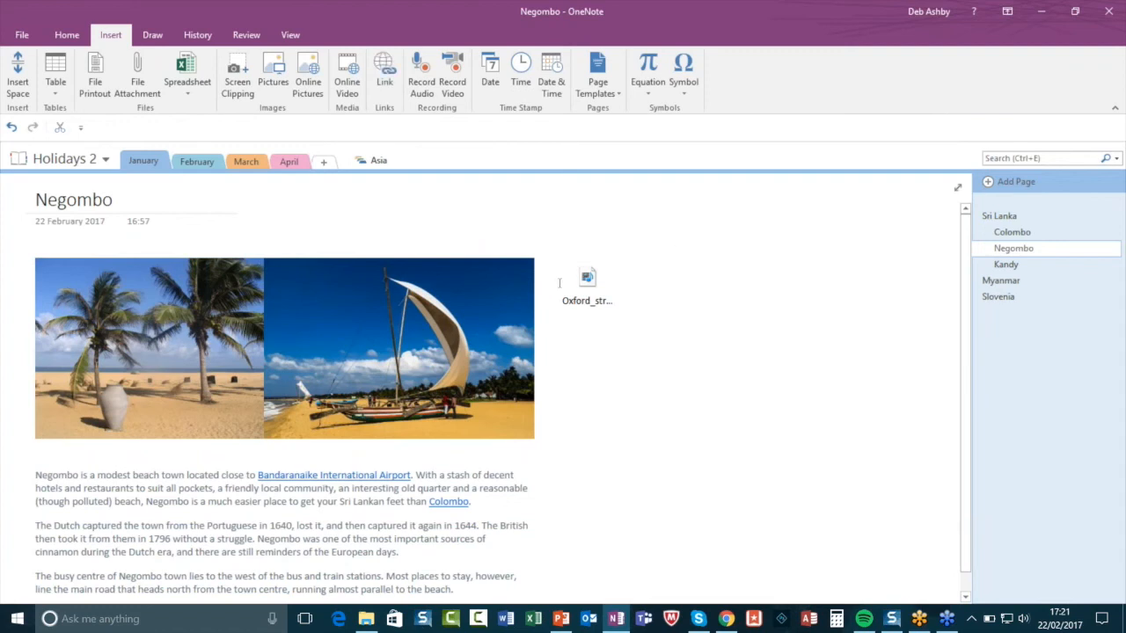
Write the dummy note dvfklsjfklsdjksjfkslf beside the video attachment and delete its container.
click(586, 279)
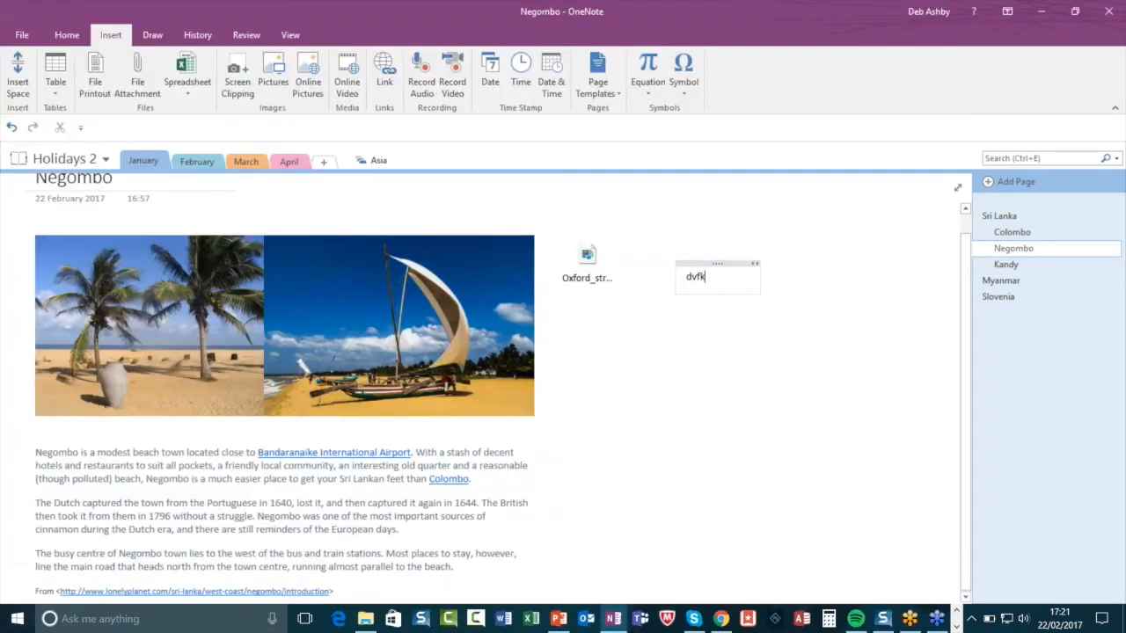
text(sjfklsdjksjfkslf)
click(677, 349)
scroll(677, 350, up, 1)
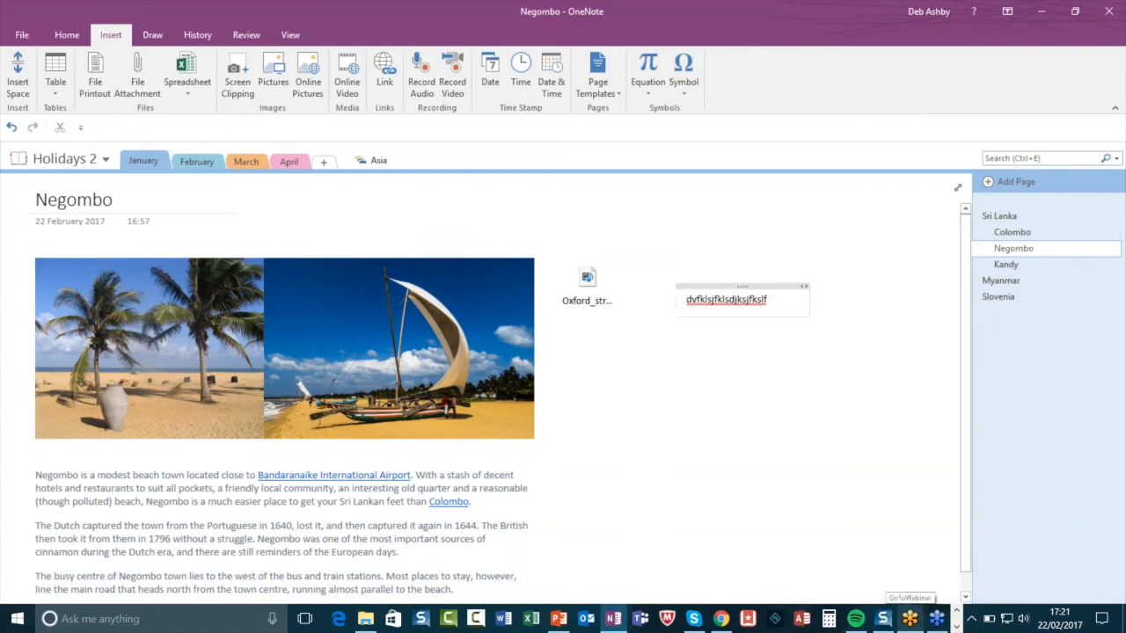
click(759, 283)
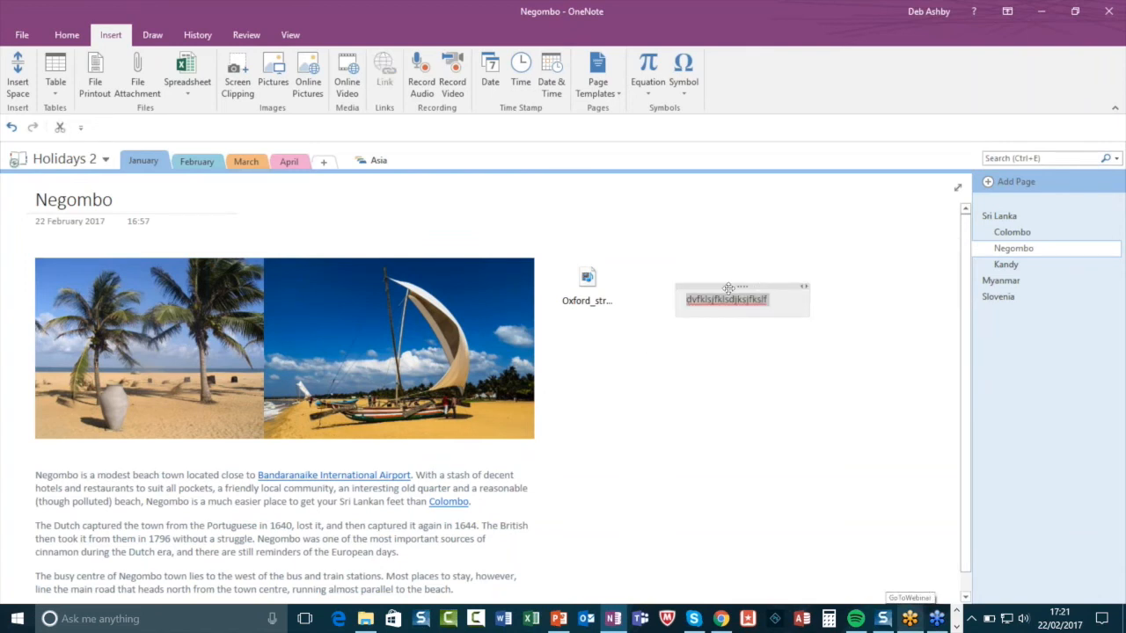
key(Delete)
Attach Background_music.mp3 from the OneNote folder as a file below the Oxford_street.asf attachment.
click(614, 355)
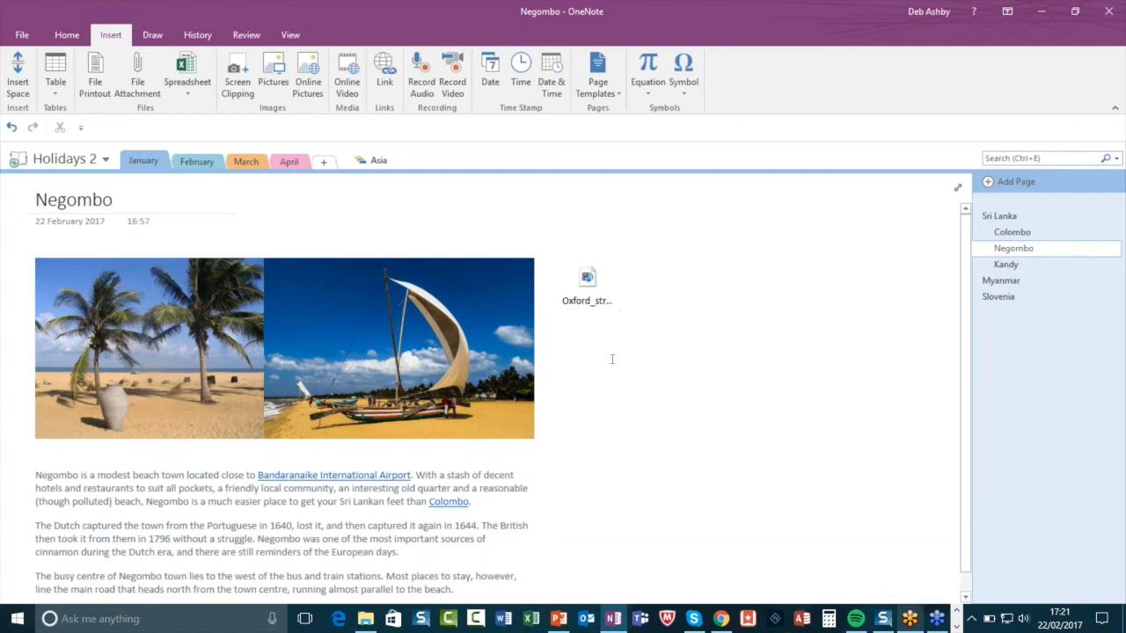
click(133, 92)
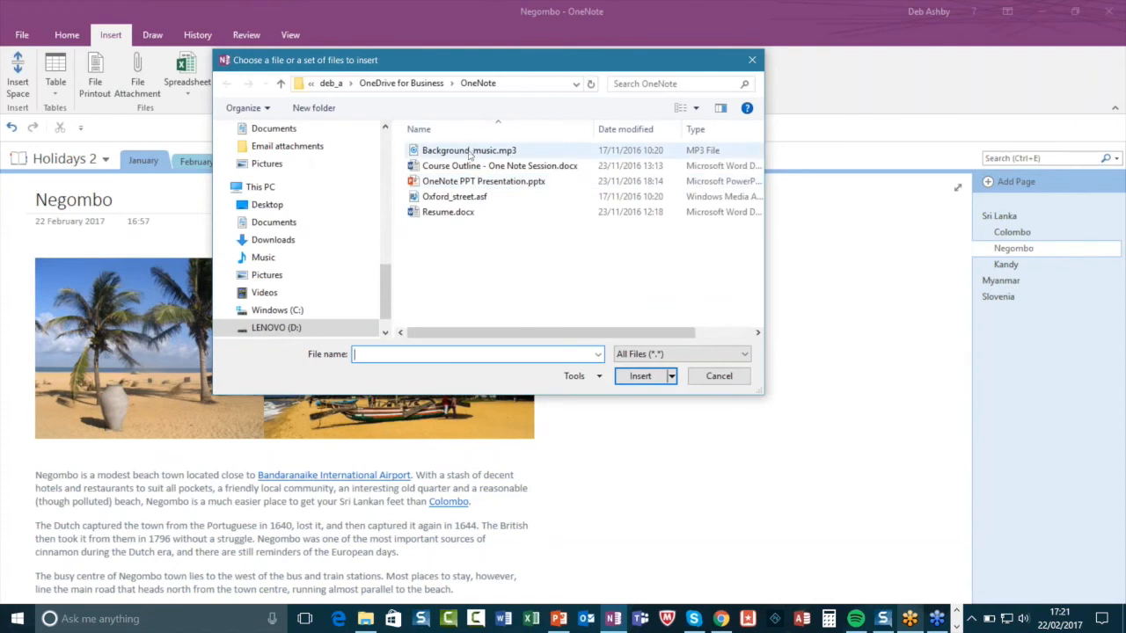
click(488, 152)
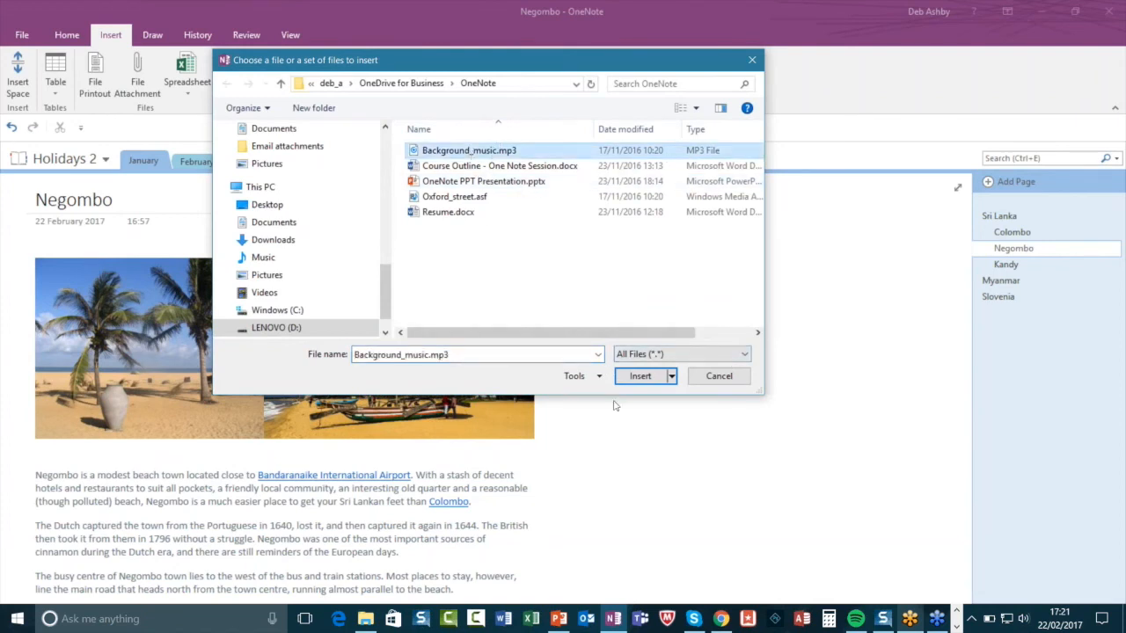
click(641, 379)
click(572, 292)
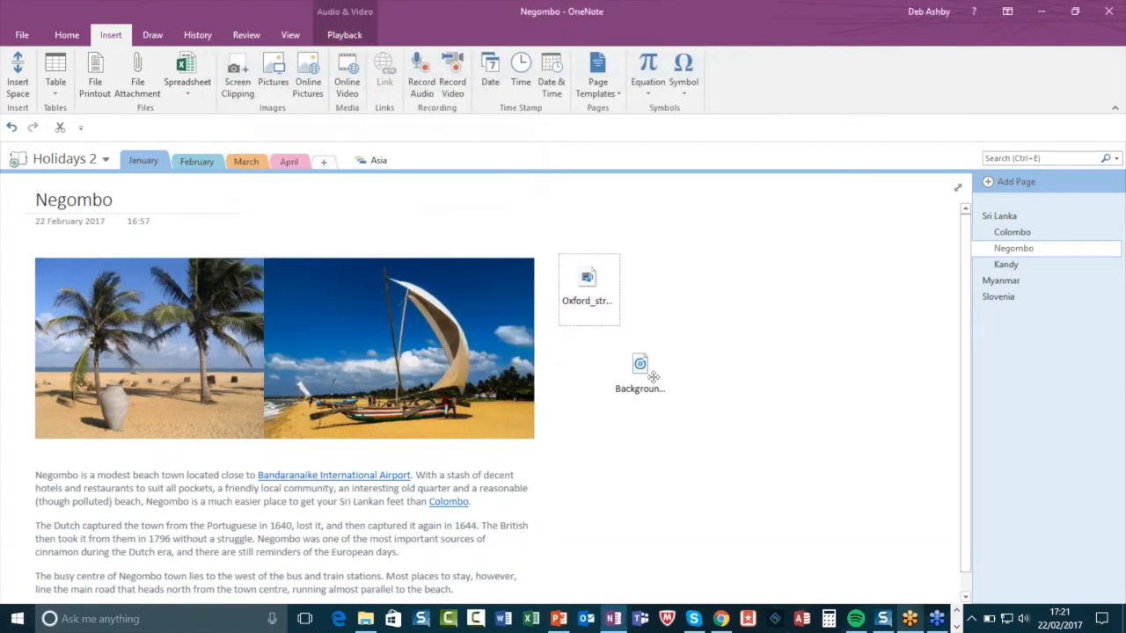
Line up the Background_music.mp3 attachment beneath the Oxford_street.asf attachment and start playing the music.
drag(638, 365, 589, 376)
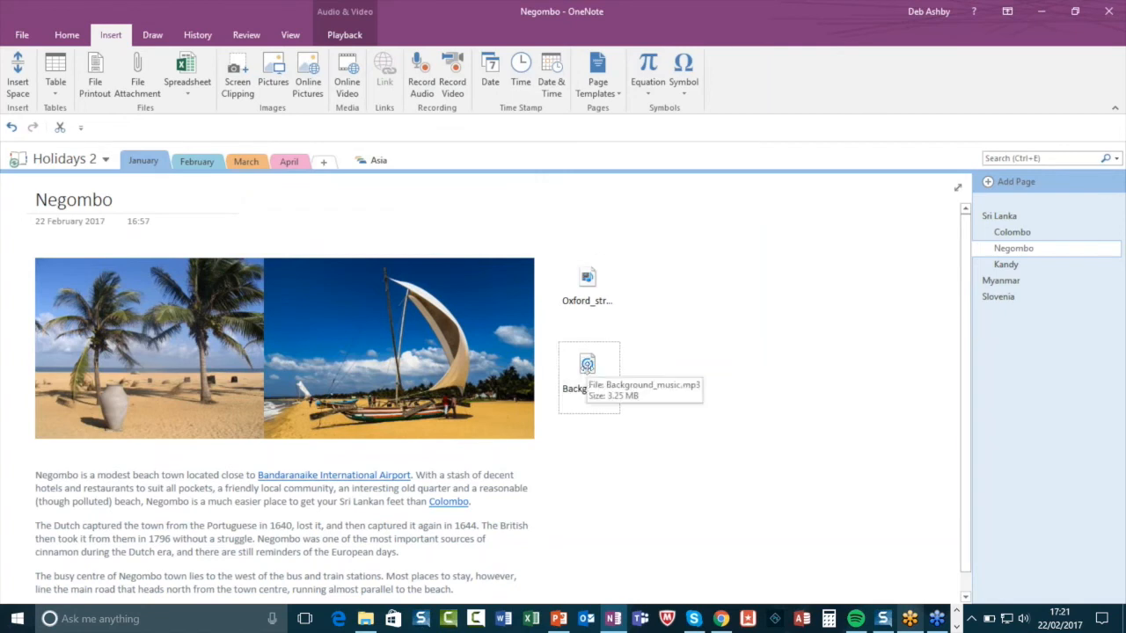
double_click(587, 365)
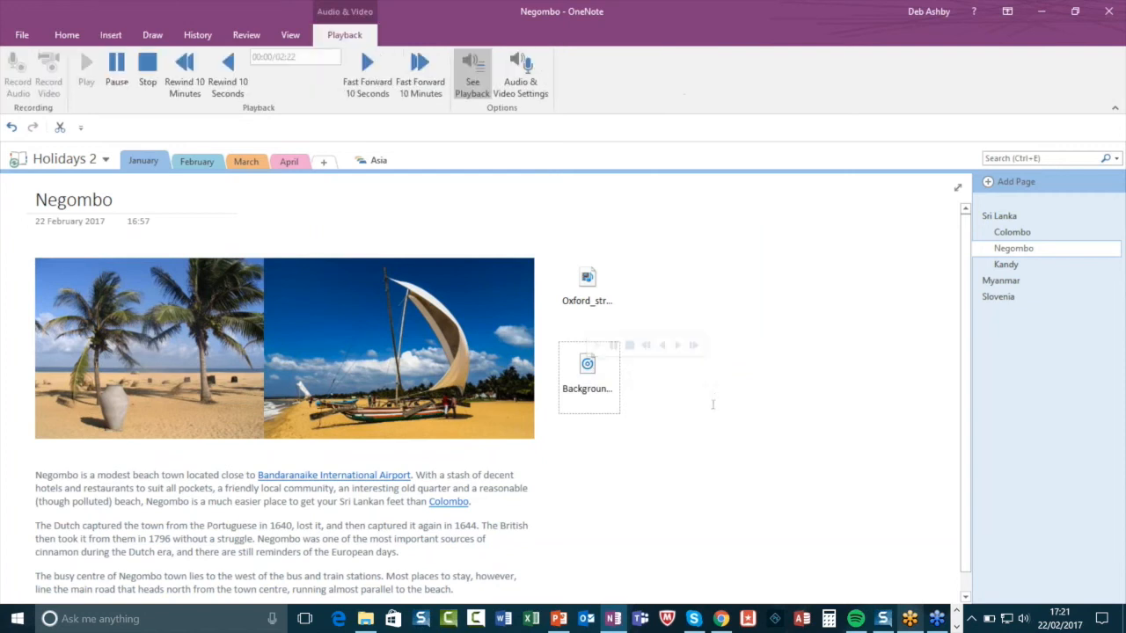
Write the dummy lines akdljkldjfdksfjsdklfjsklfkls and aklsdjflksjdfksf, separated by an empty line, beside the music attachment.
click(665, 381)
text(akdljkldjfdksfjsdklfjsklfkls)
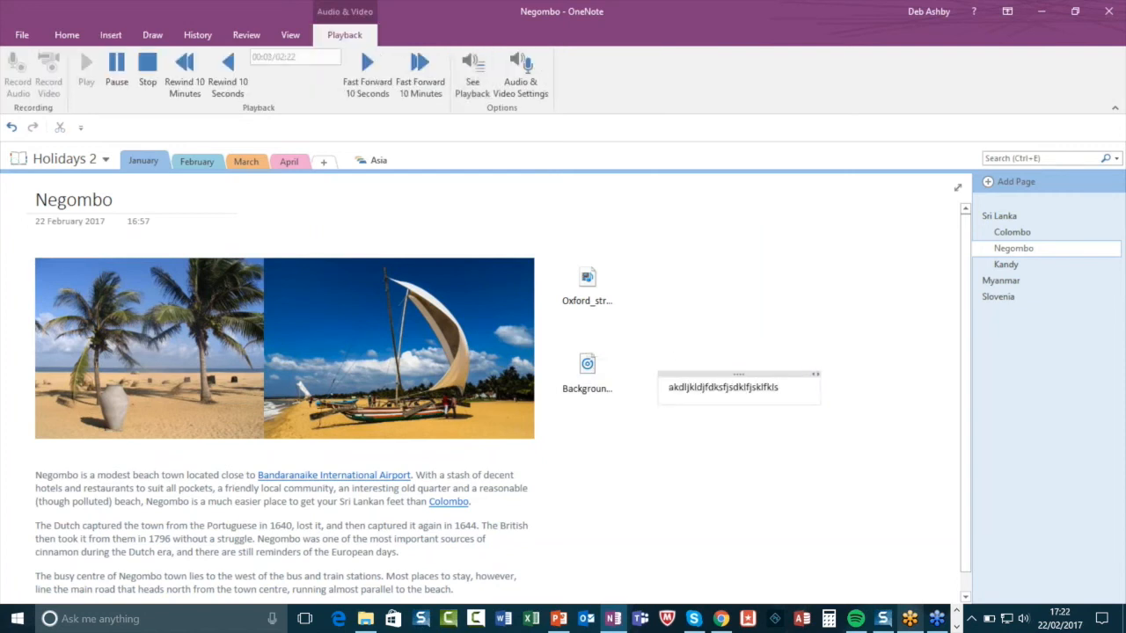
key(Return)
key(Return)
text(aklsdjflksjdfksf)
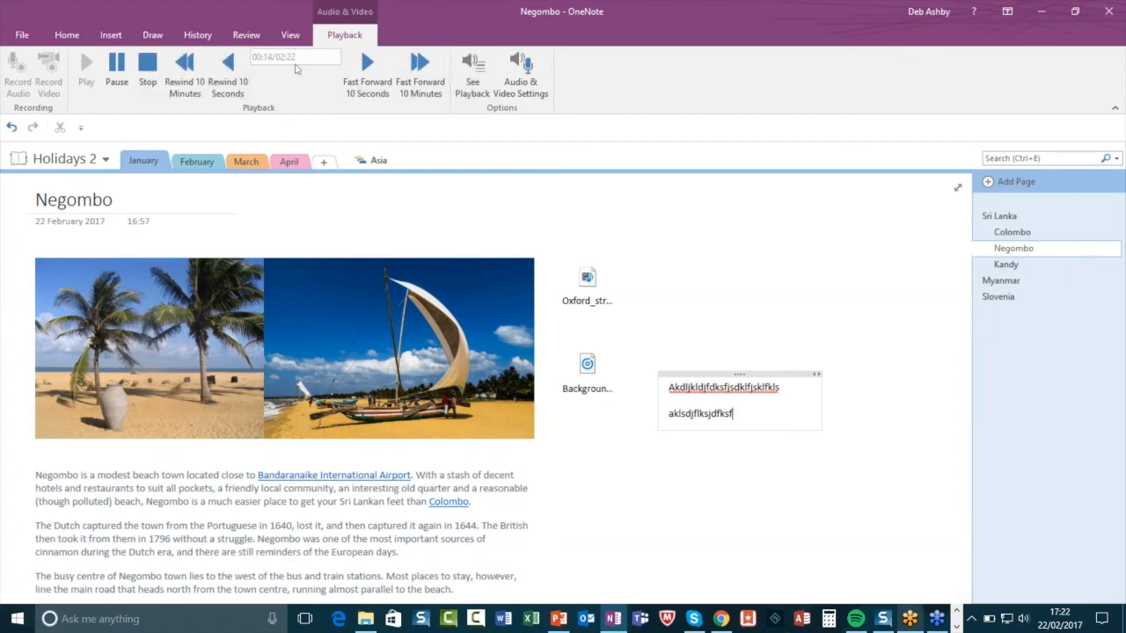
Stop the music playback and turn on See Playback.
click(146, 72)
click(472, 75)
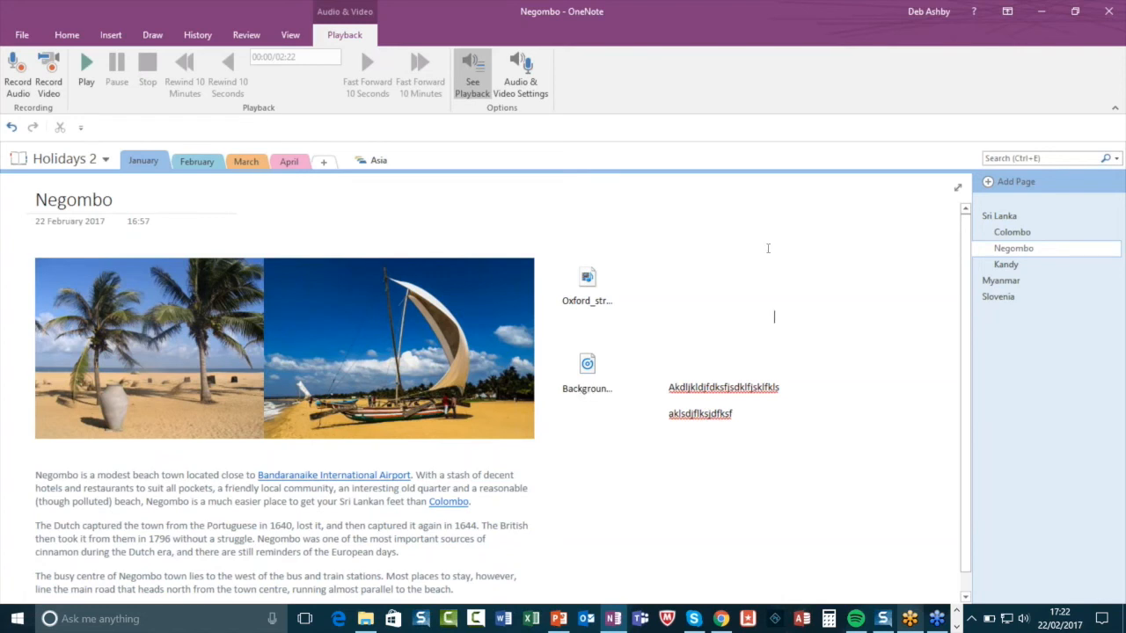
click(116, 35)
click(774, 246)
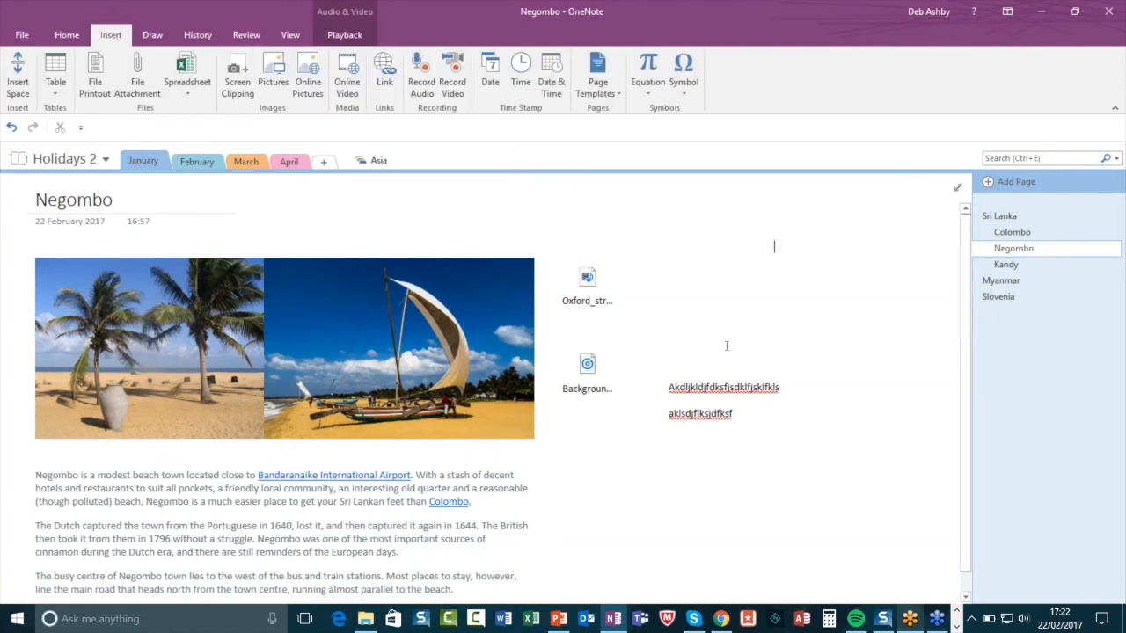
click(723, 228)
With a thick red built-in pen, circle the pot in the beach picture and draw an arrow pointing at the boat.
click(152, 37)
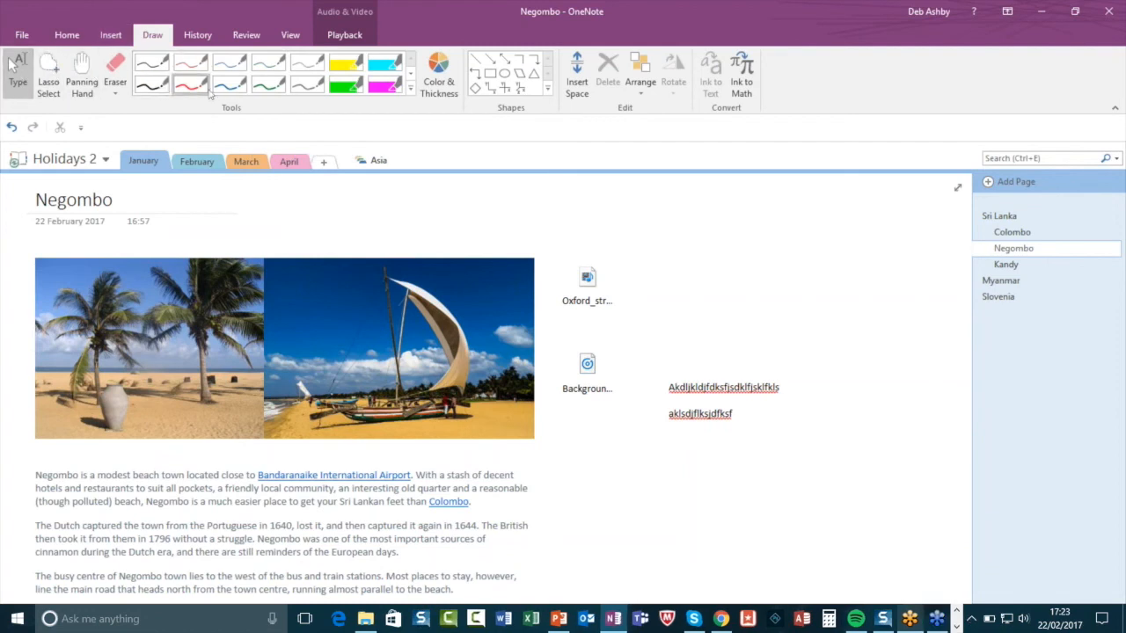
click(409, 88)
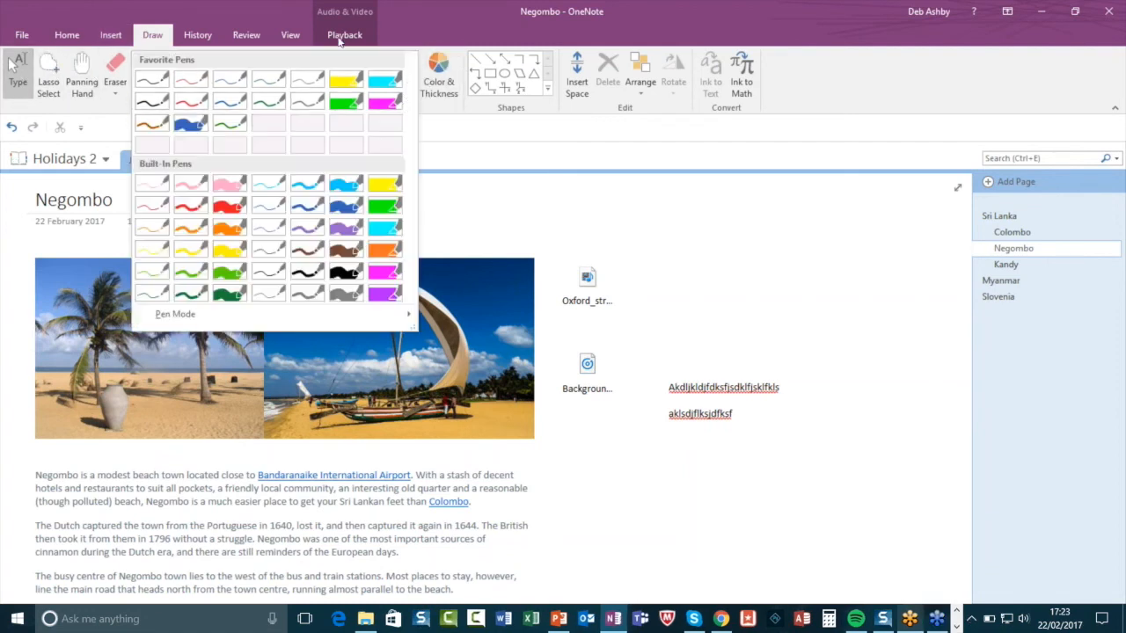
click(190, 209)
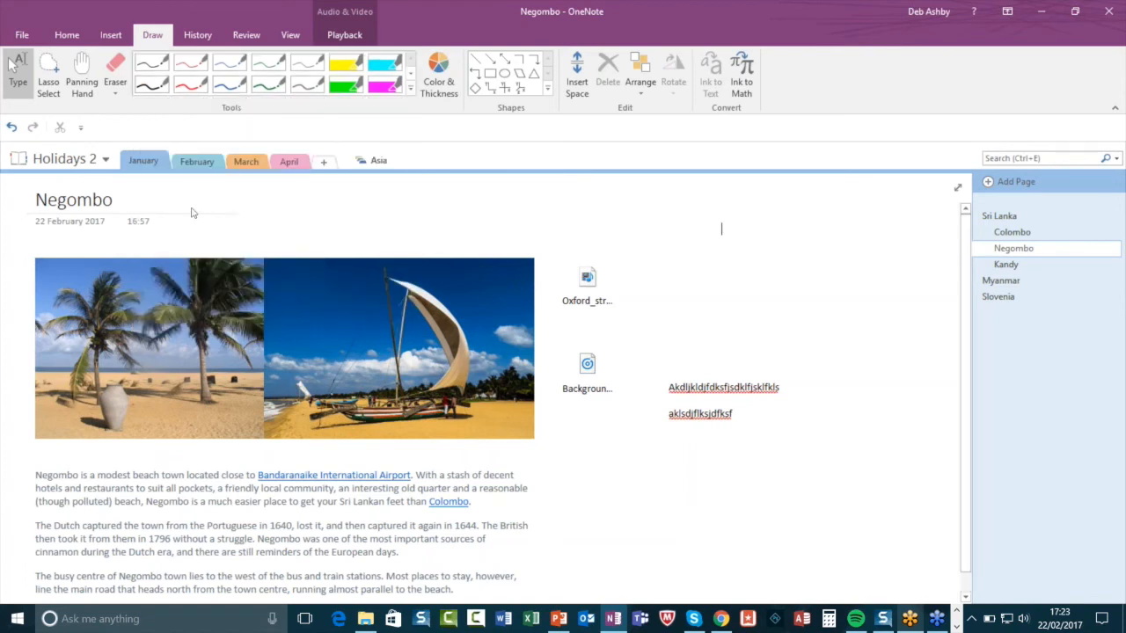
mouse_move(132, 367)
mouse_down()
mouse_move(95, 374)
mouse_move(114, 459)
mouse_move(127, 356)
mouse_up()
mouse_move(417, 487)
mouse_down()
mouse_move(373, 413)
mouse_move(369, 447)
mouse_move(418, 420)
mouse_up()
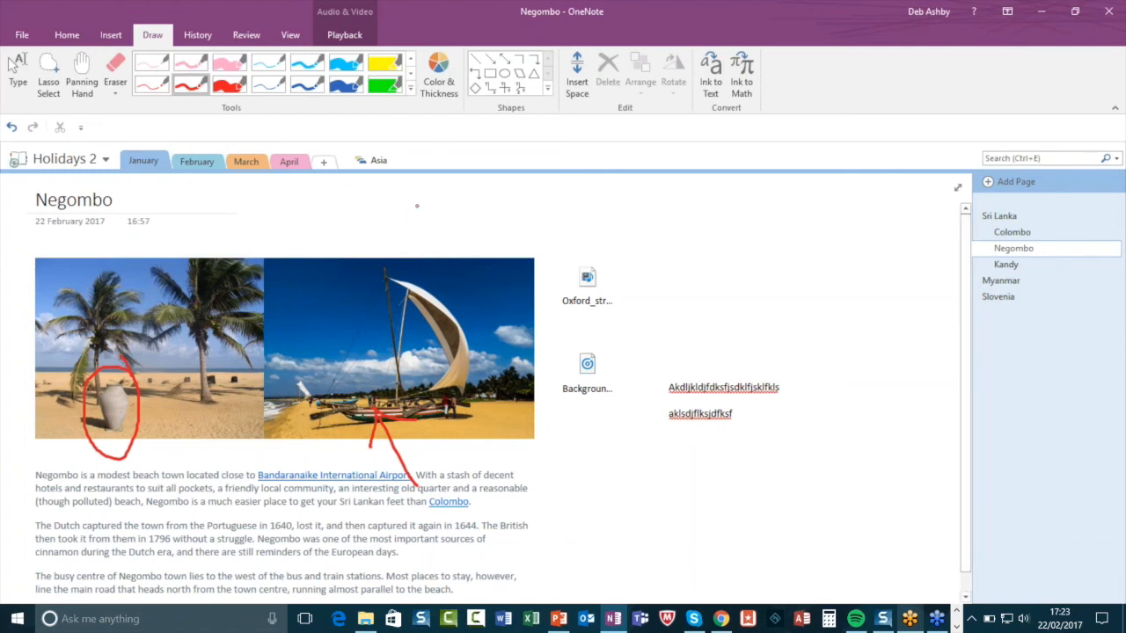
Handwrite the word Love in red ink above the boat picture and convert it to text.
mouse_move(416, 210)
mouse_down()
mouse_move(414, 229)
mouse_move(448, 216)
mouse_move(465, 225)
mouse_up()
mouse_move(475, 216)
mouse_down()
mouse_move(469, 221)
mouse_move(490, 219)
mouse_up()
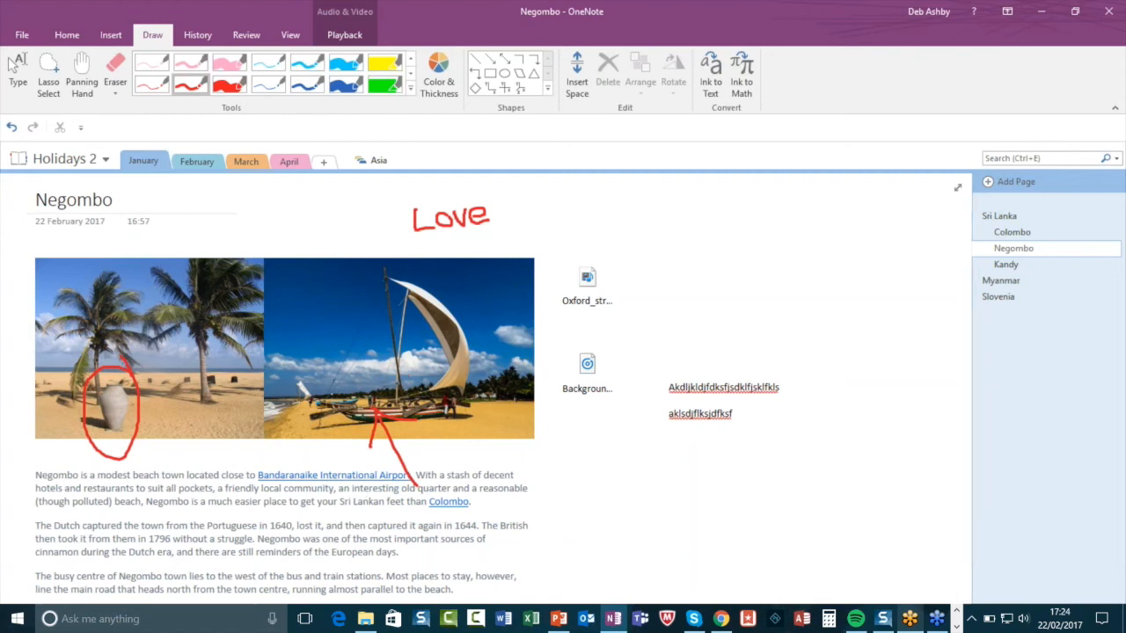
click(50, 77)
mouse_move(382, 188)
mouse_down()
mouse_move(390, 213)
mouse_move(440, 246)
mouse_move(532, 216)
mouse_move(543, 193)
mouse_up()
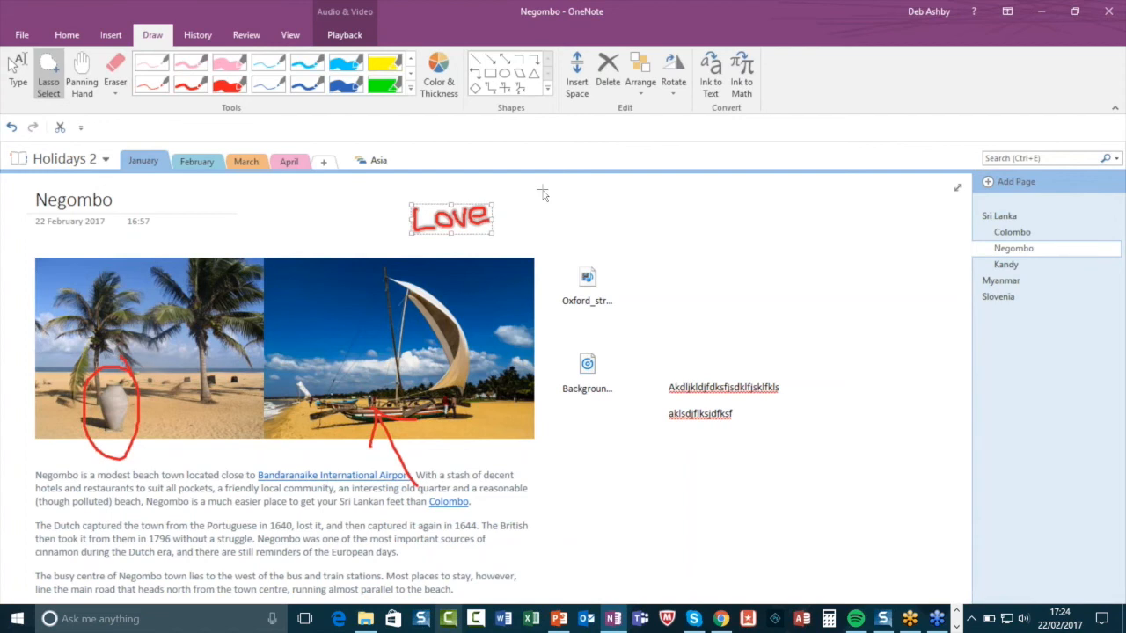
click(714, 72)
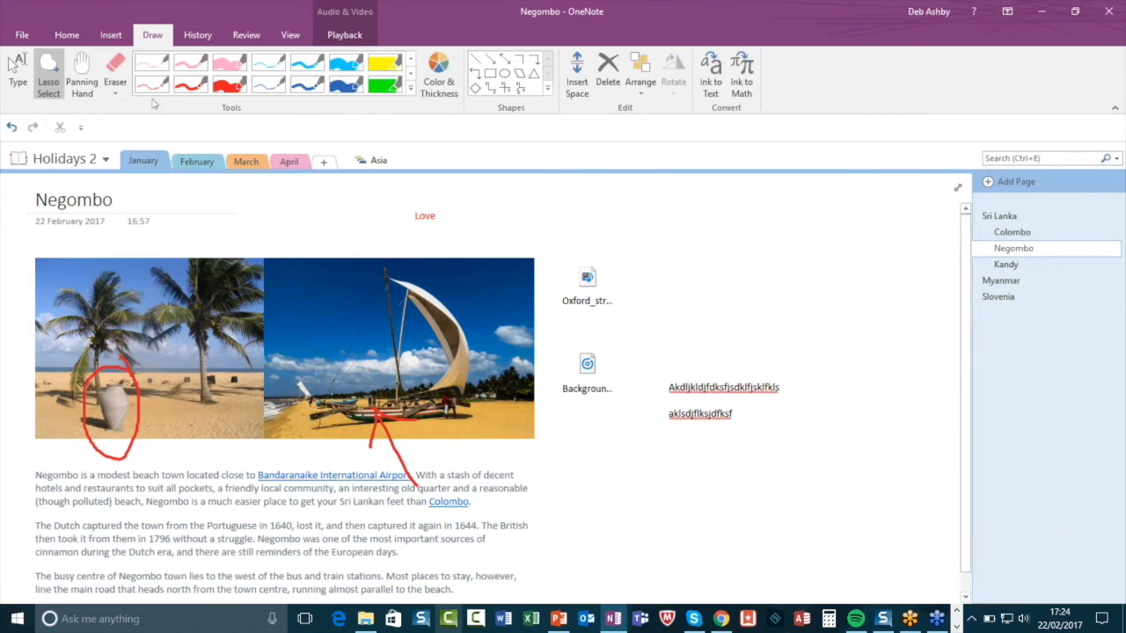
Erase the red circle and arrow from the pictures with the Large Eraser, and return to typing mode.
click(118, 97)
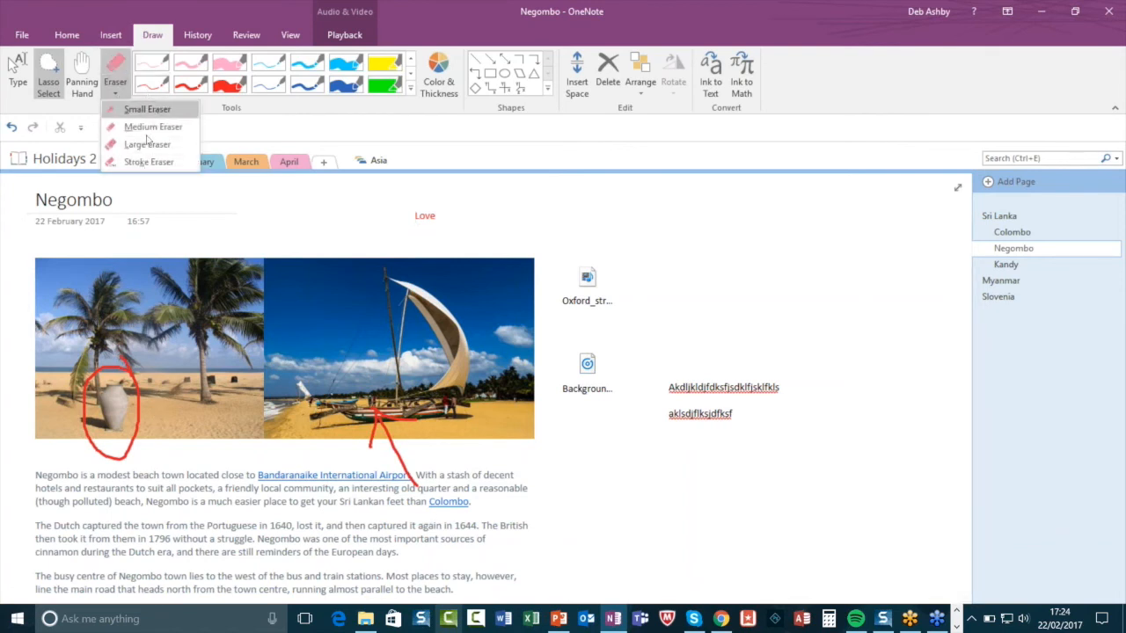
click(145, 145)
mouse_move(113, 369)
mouse_down()
mouse_move(88, 405)
mouse_move(144, 376)
mouse_move(141, 397)
mouse_move(402, 396)
mouse_move(396, 441)
mouse_move(413, 469)
mouse_move(513, 482)
mouse_up()
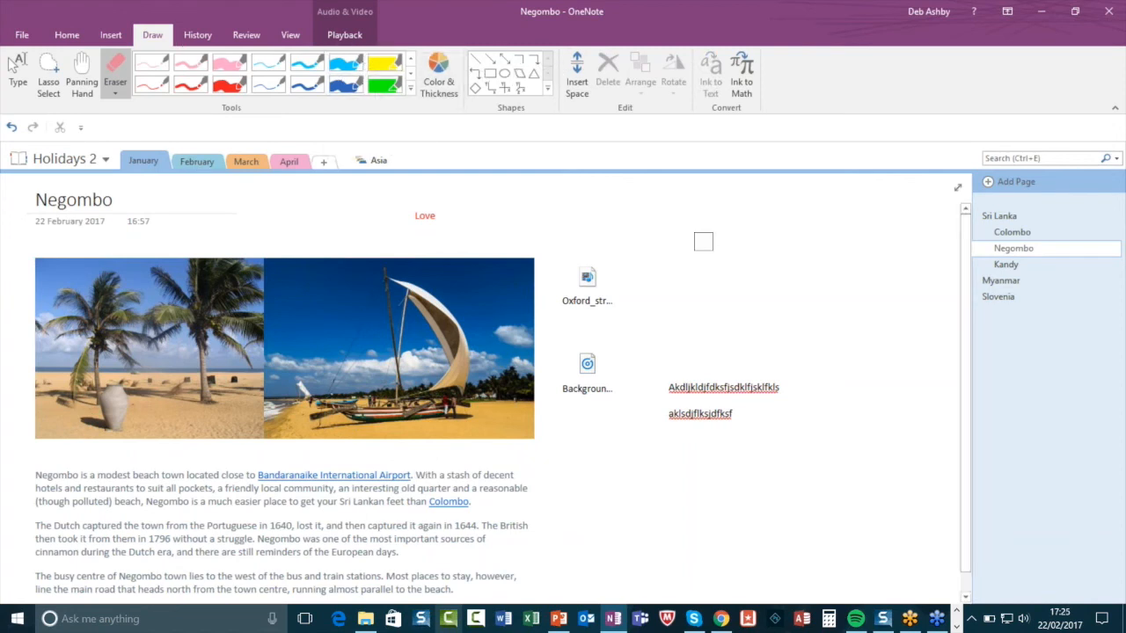
click(16, 70)
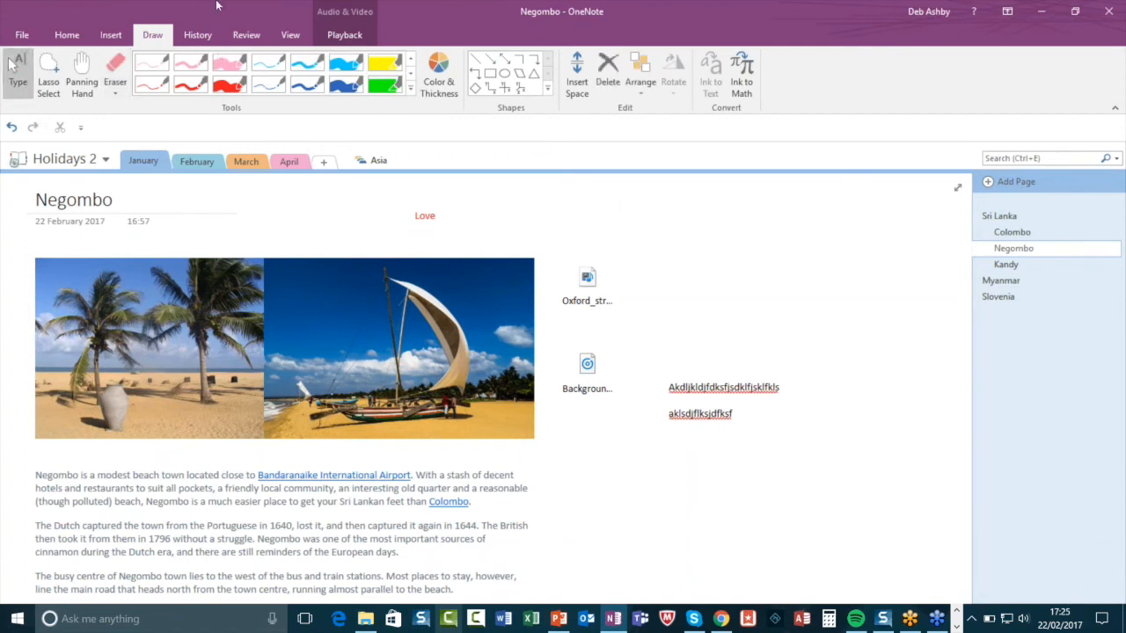
Give the Colombo page a pale blue-violet page colour and the first ruled-line style.
click(291, 36)
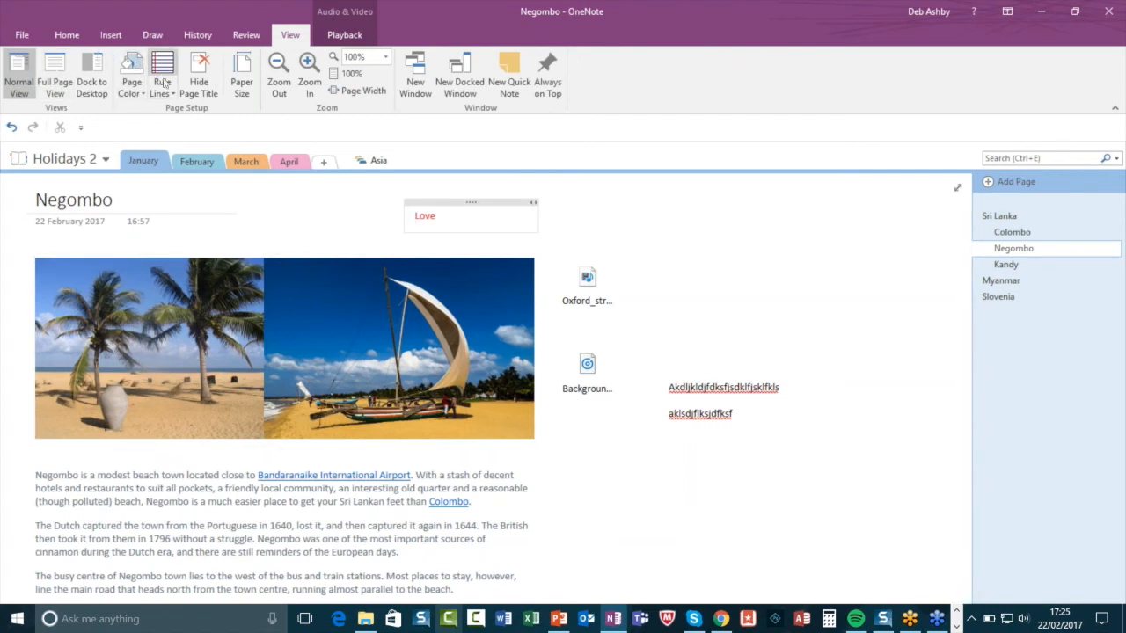
click(1009, 233)
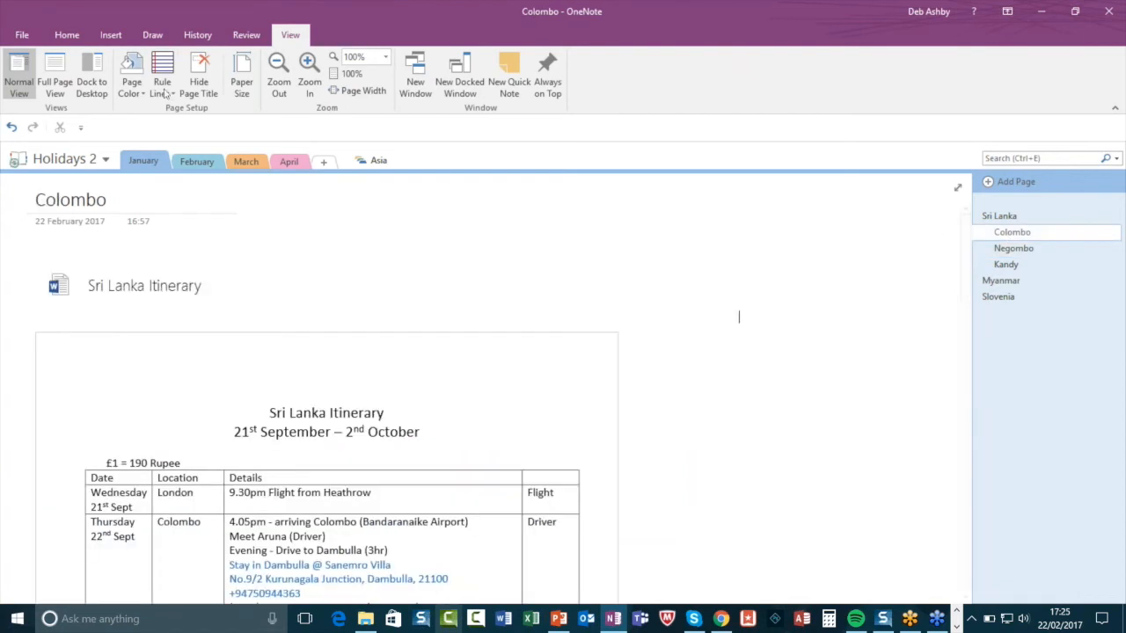
click(137, 86)
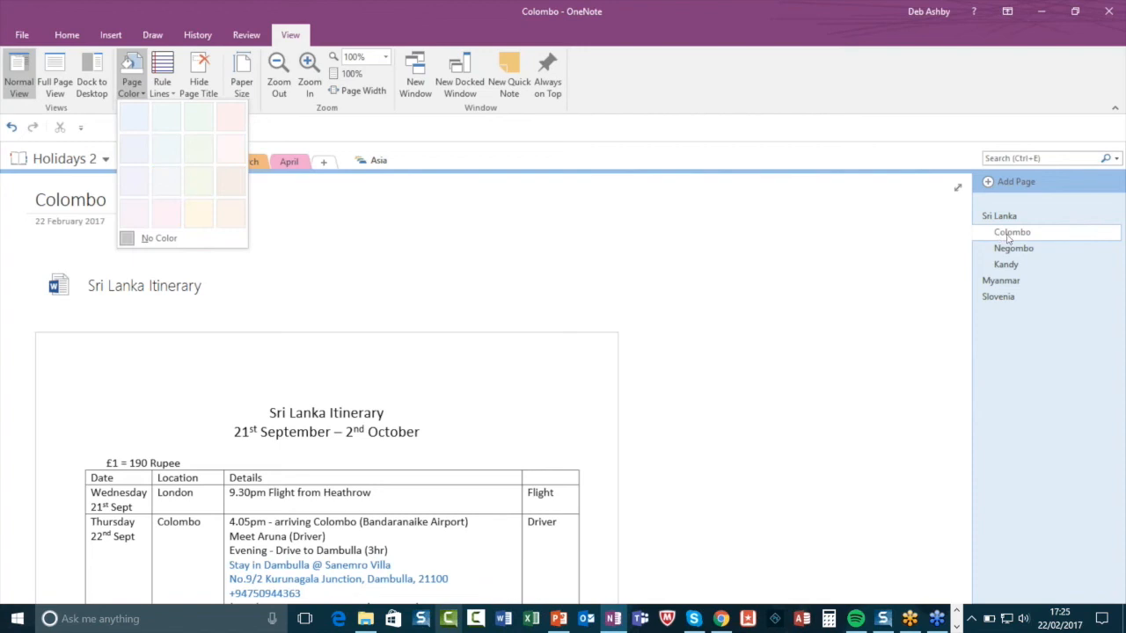
click(130, 155)
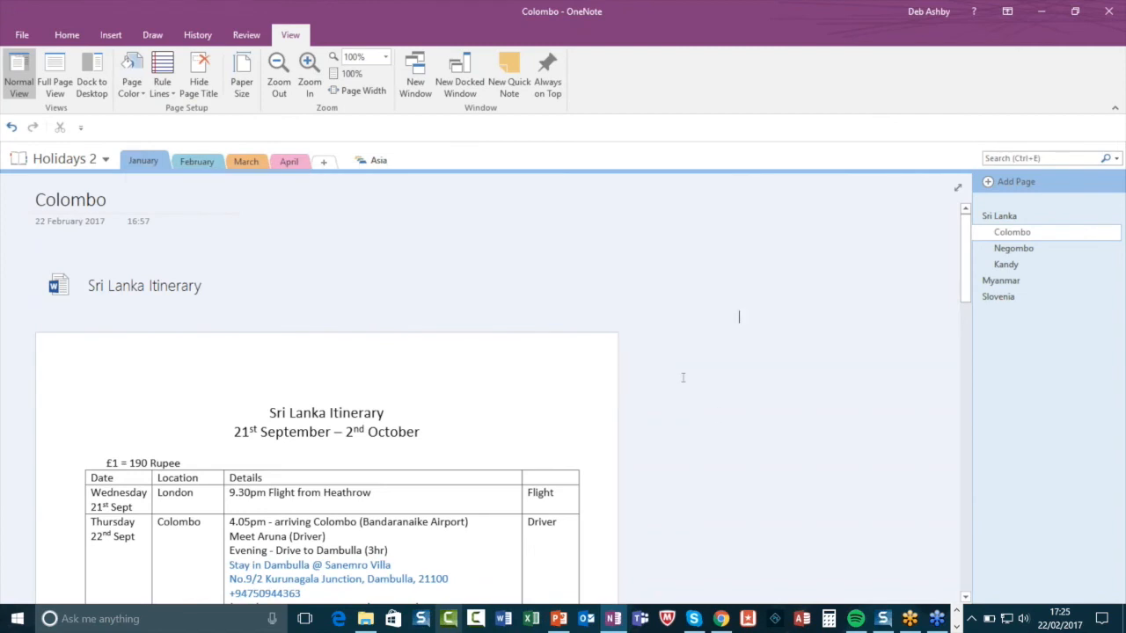
click(164, 91)
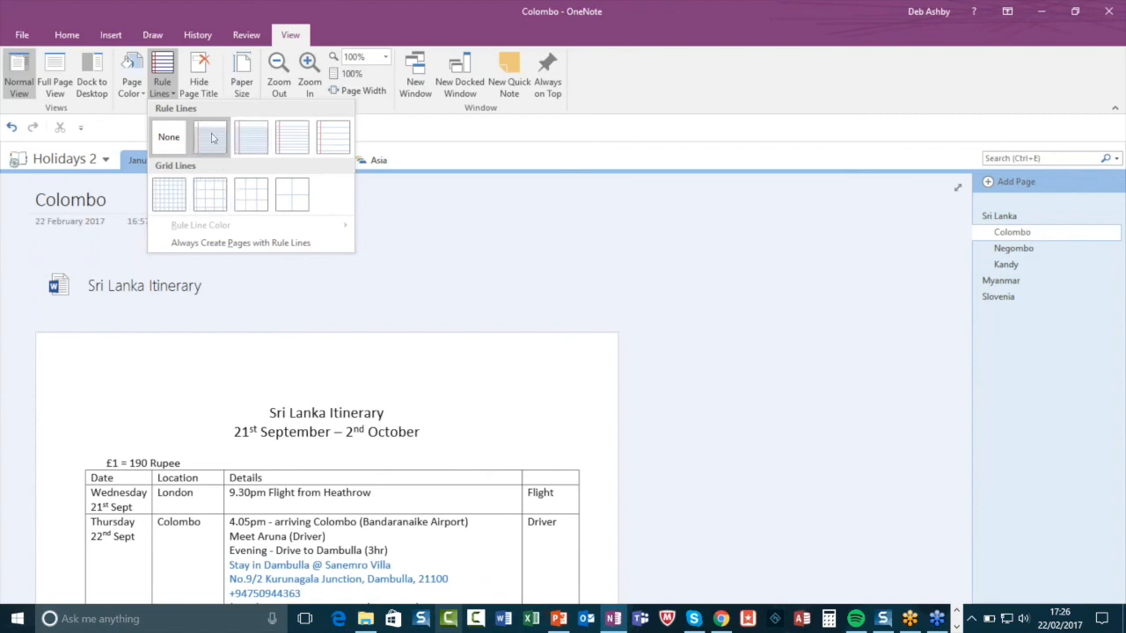
click(212, 138)
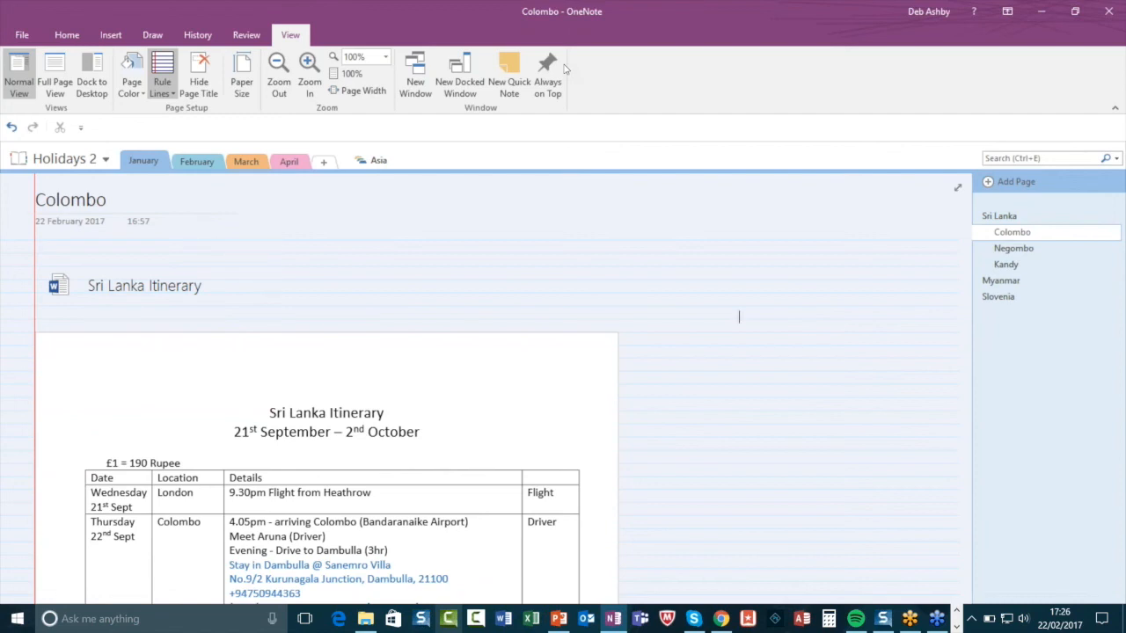
Go to the Sri Lanka page and view the sharing options for the Holidays 2 notebook.
click(987, 218)
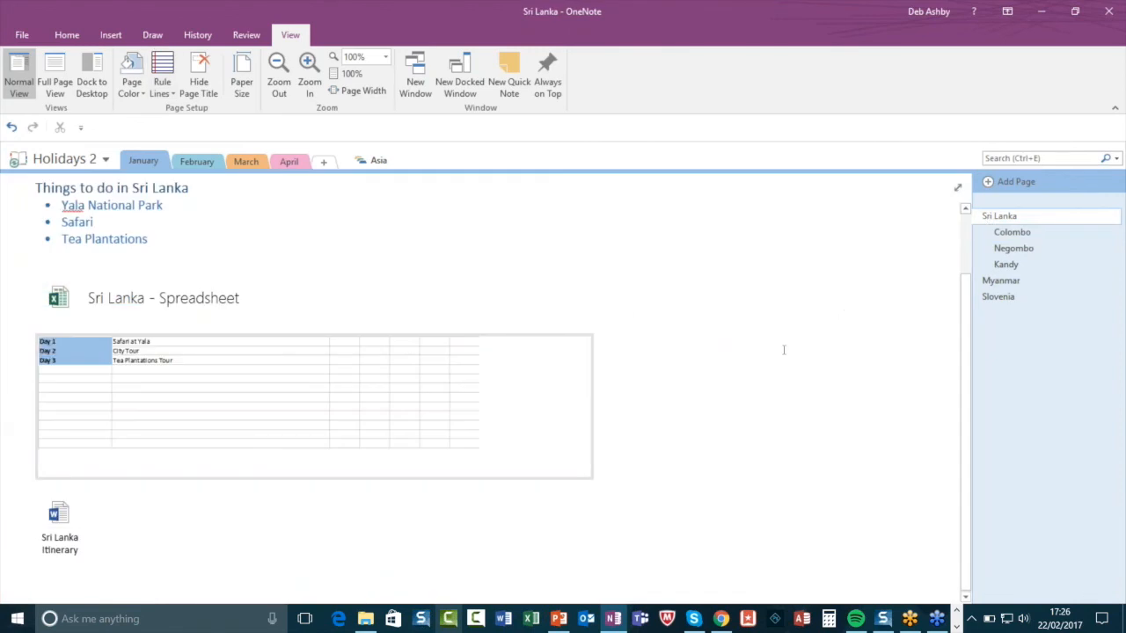
scroll(816, 317, up, 2)
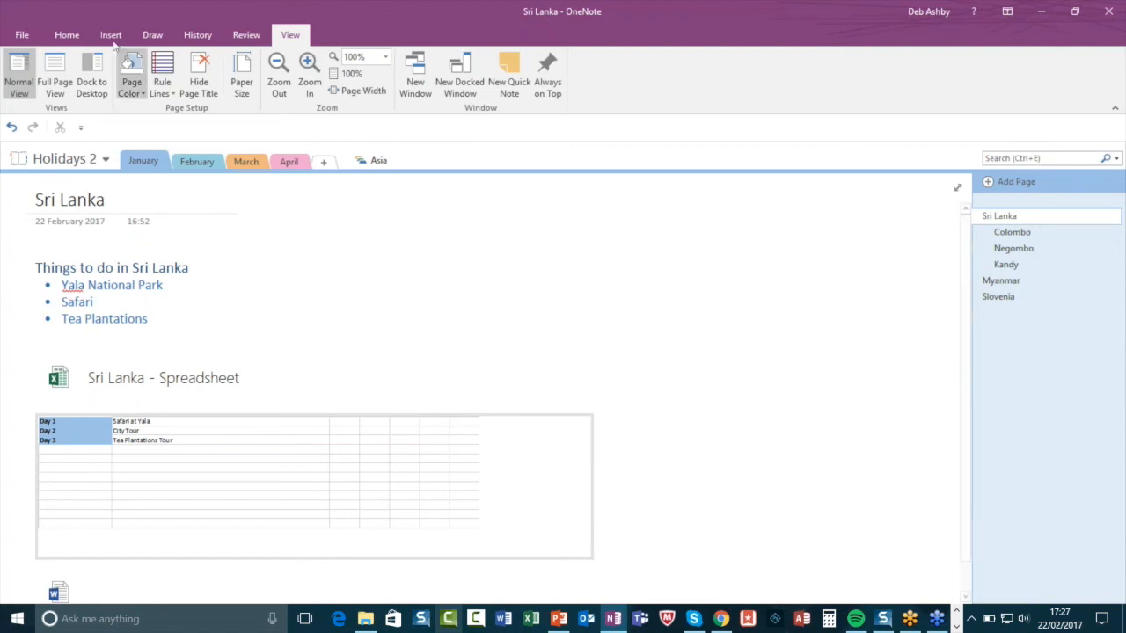
click(22, 35)
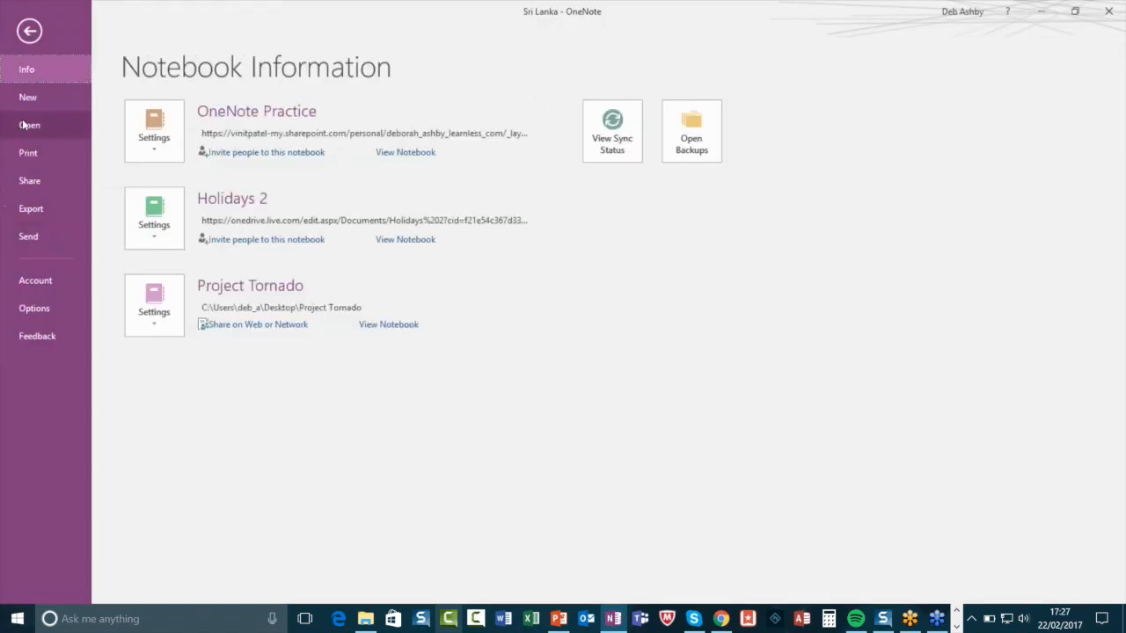
click(45, 181)
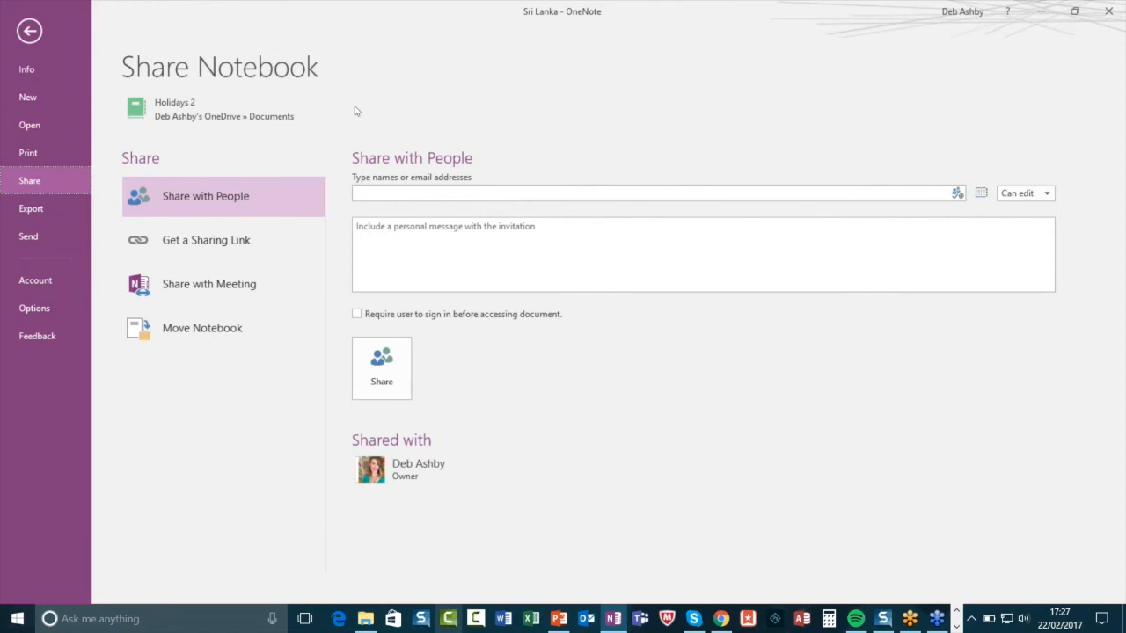
click(30, 32)
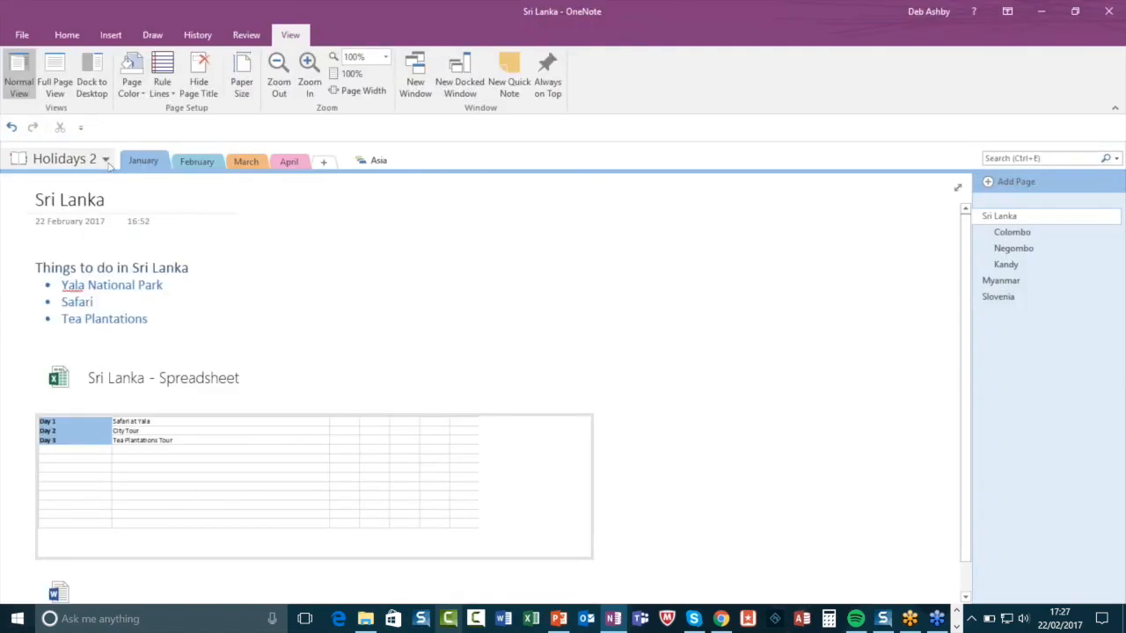
Switch to the Project Tornado notebook and examine what sharing it requires.
click(106, 161)
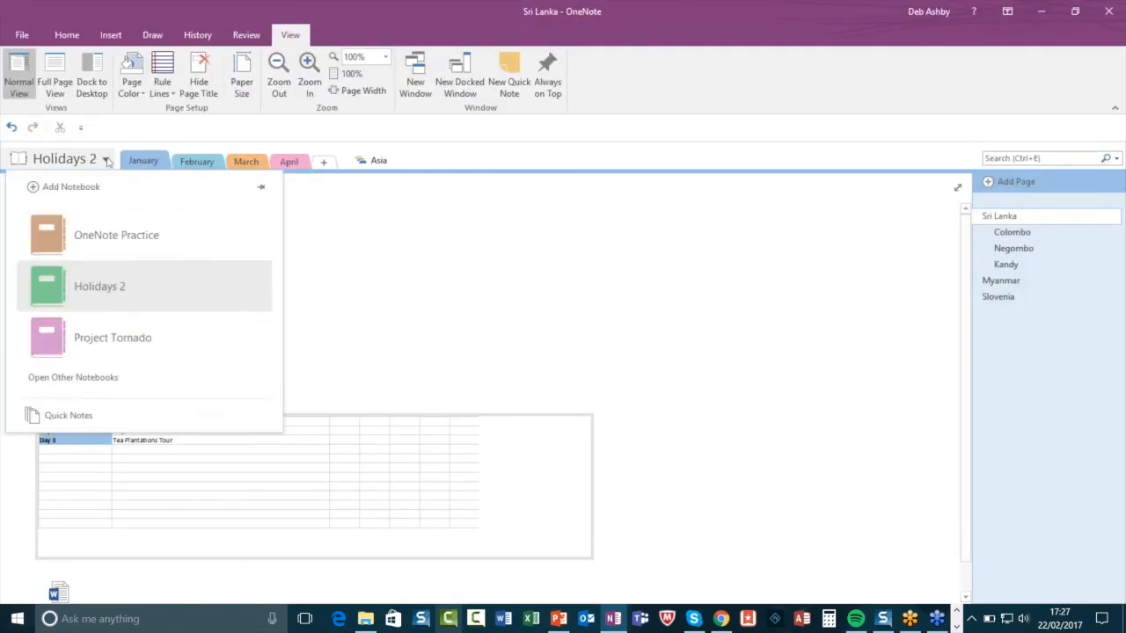
click(163, 350)
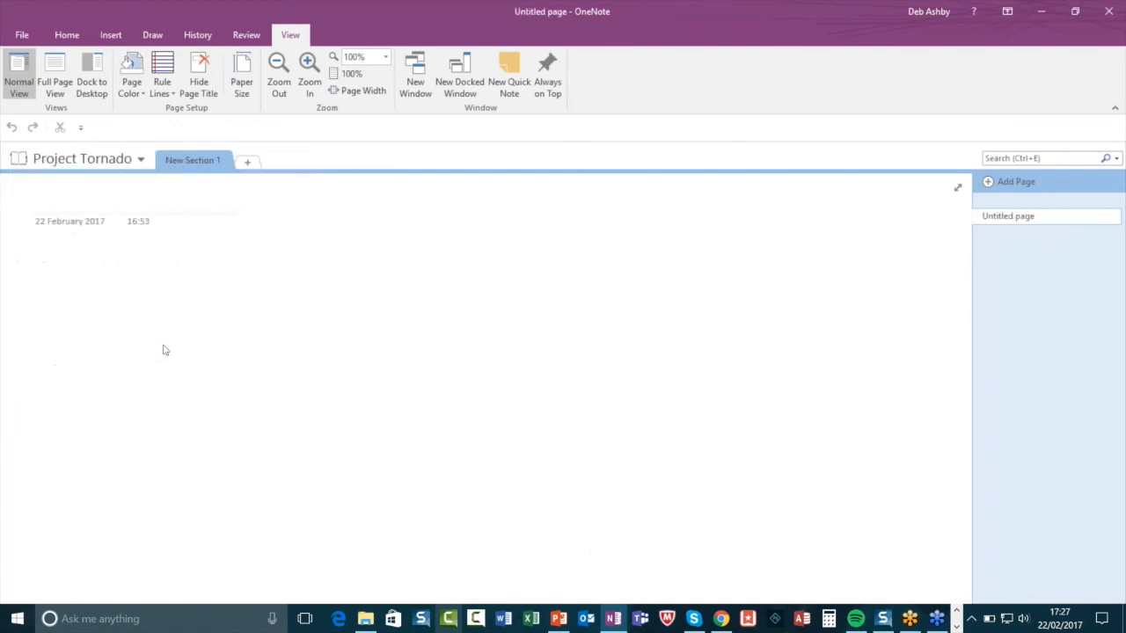
click(22, 35)
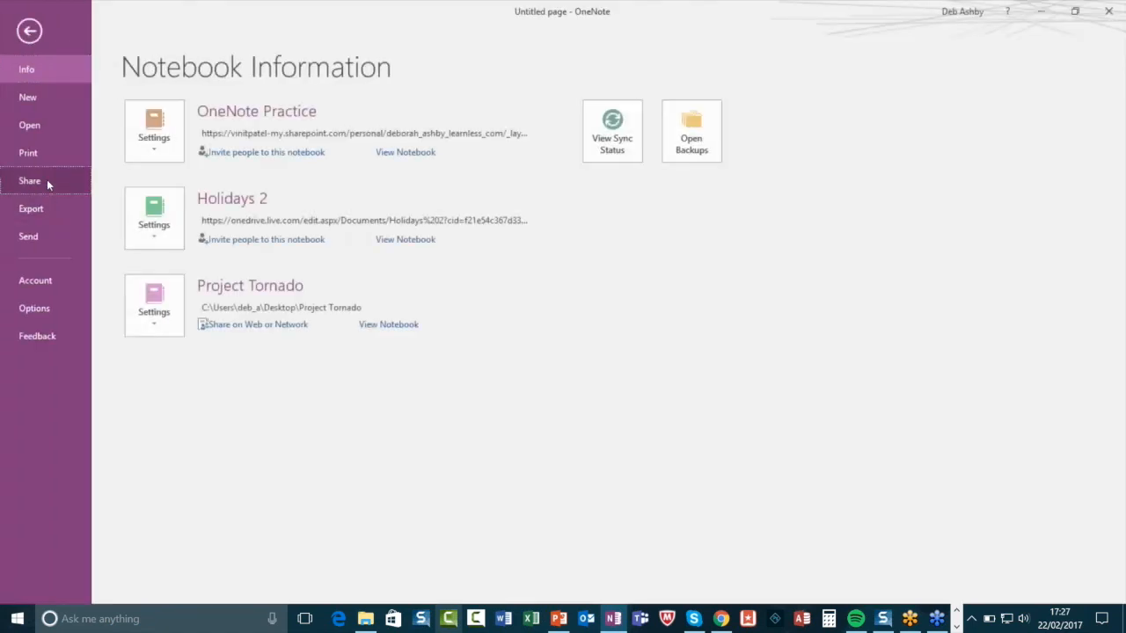
click(47, 179)
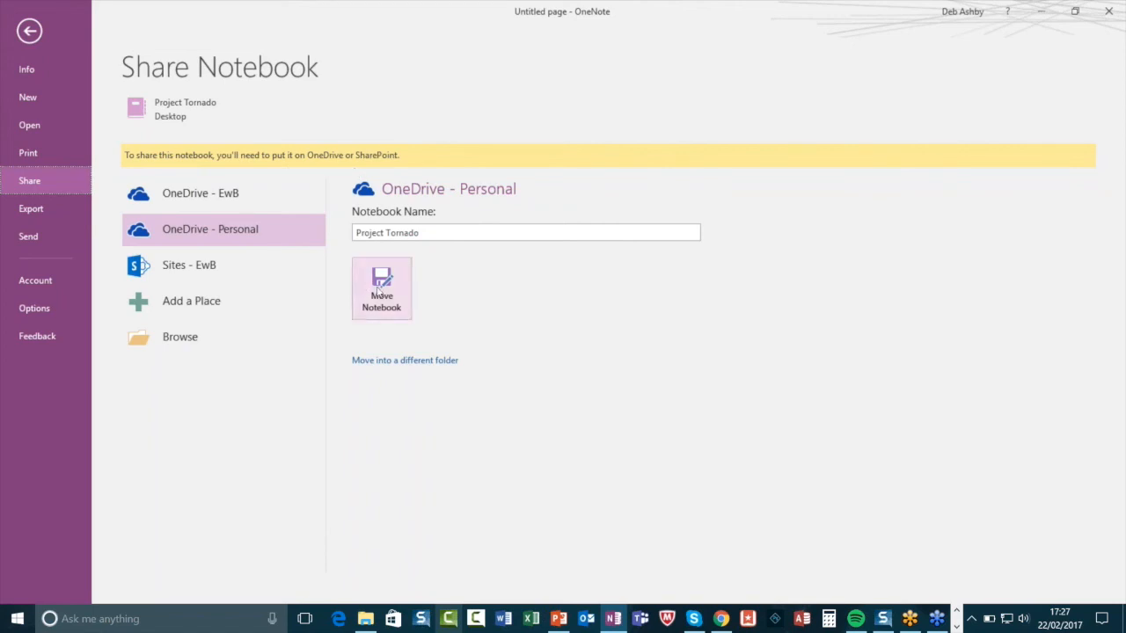
click(29, 30)
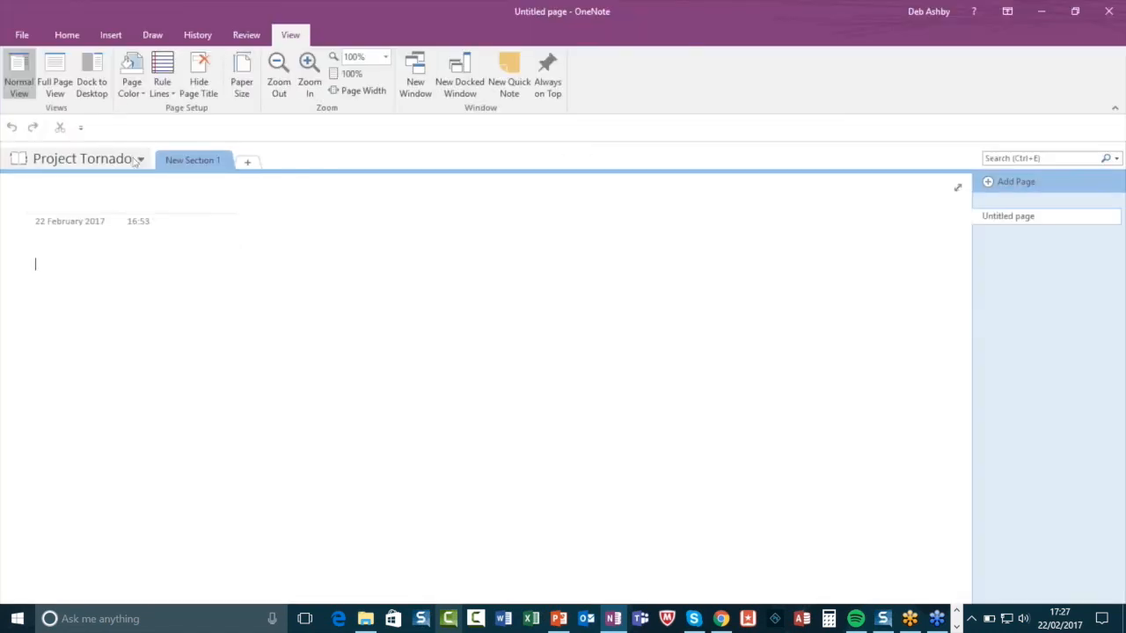
Return to the Holidays 2 notebook and open its Share with People options.
click(130, 160)
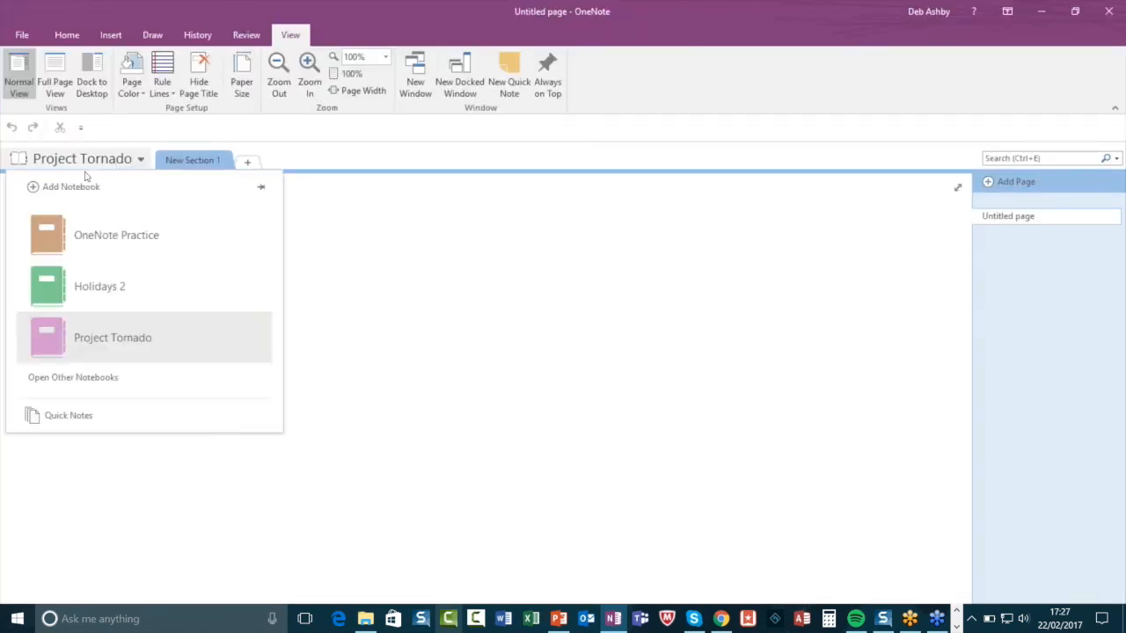
click(175, 271)
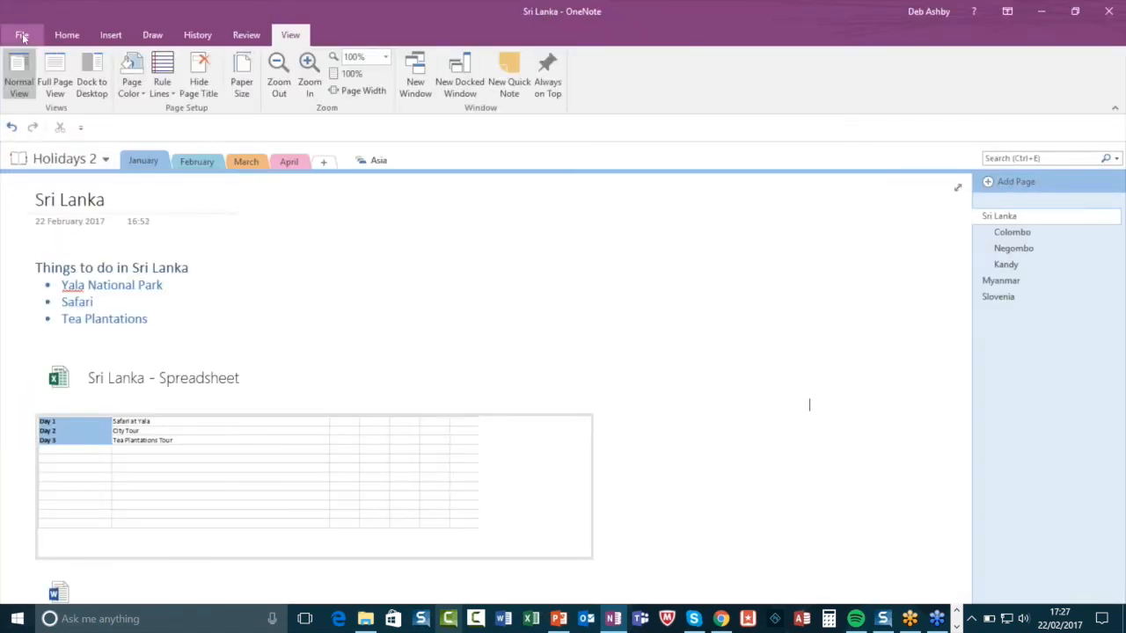
click(22, 35)
click(36, 179)
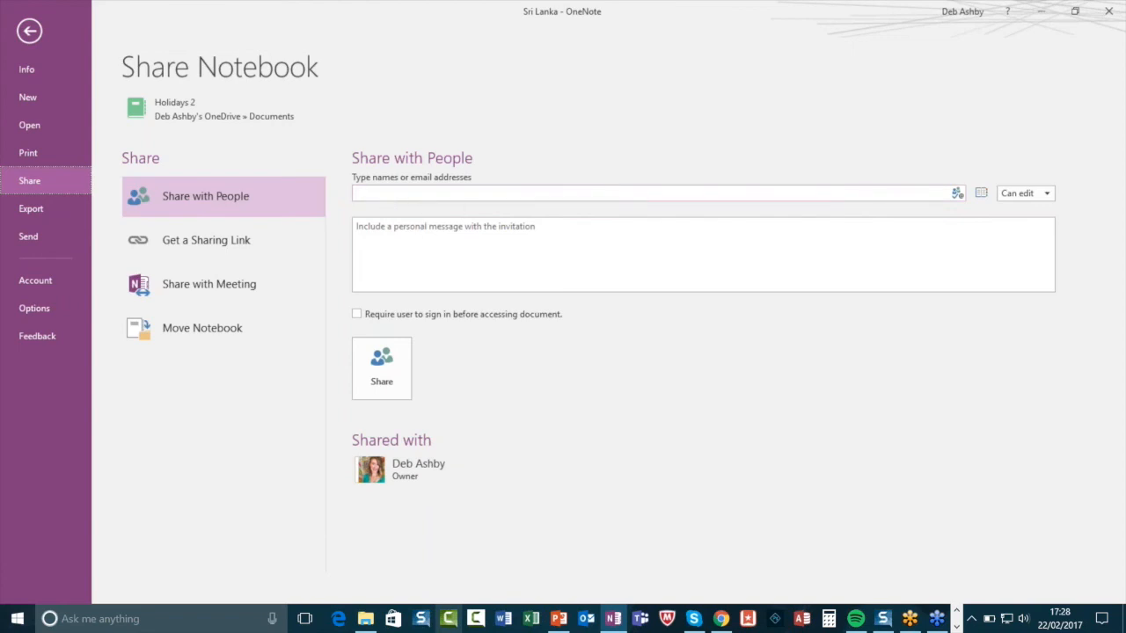
Check the permission levels available for invitees, create an edit link for the Holidays 2 notebook and select its address.
click(1020, 193)
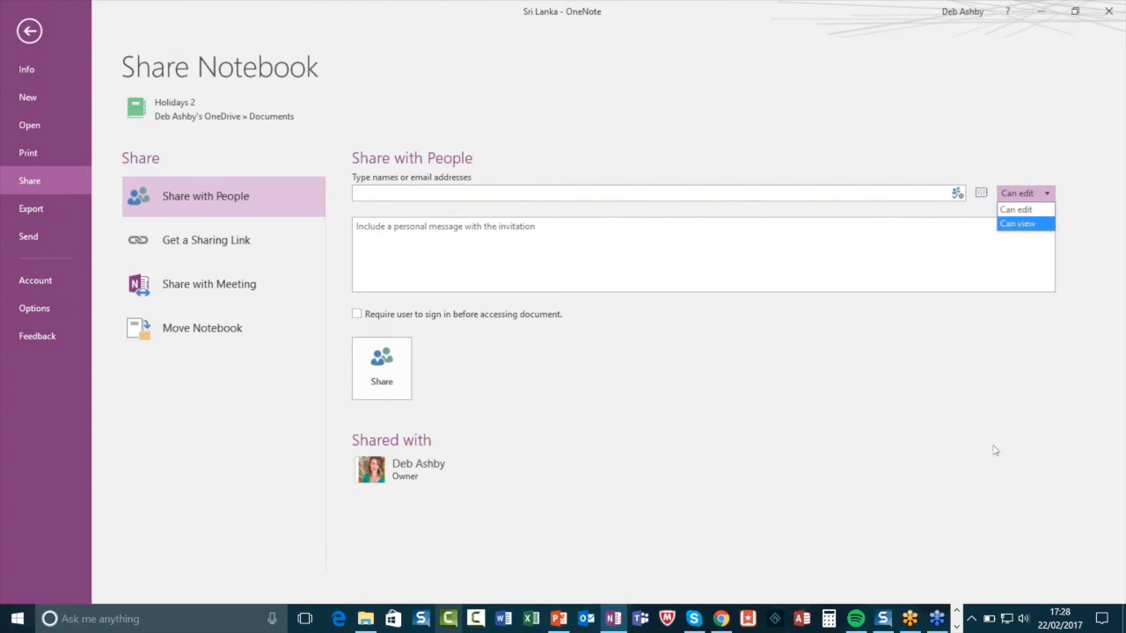
click(967, 393)
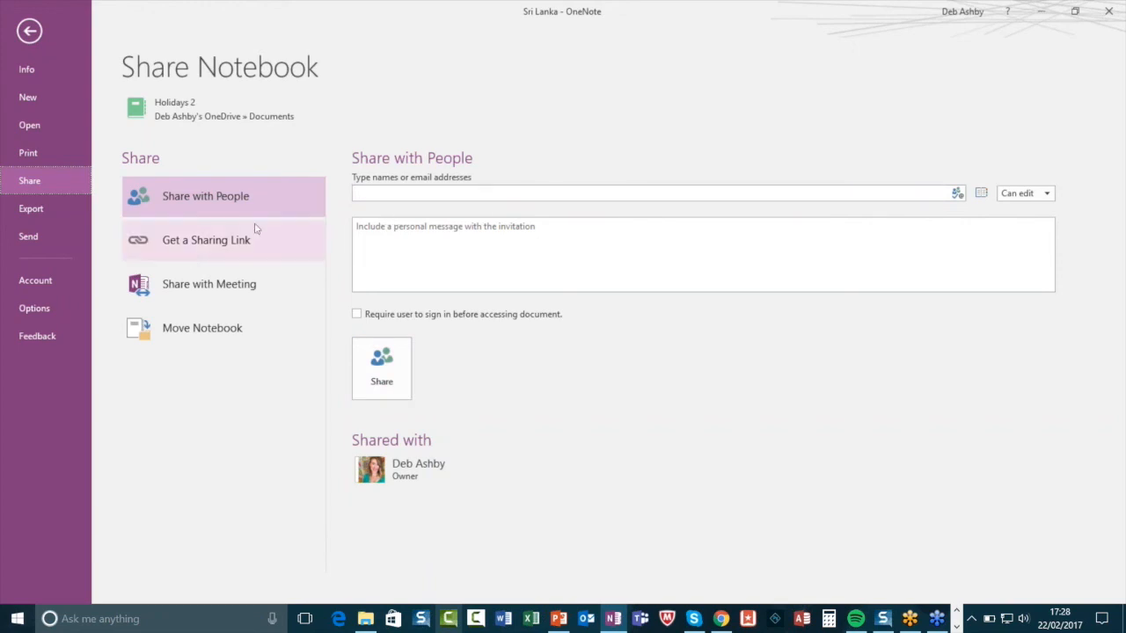
click(188, 251)
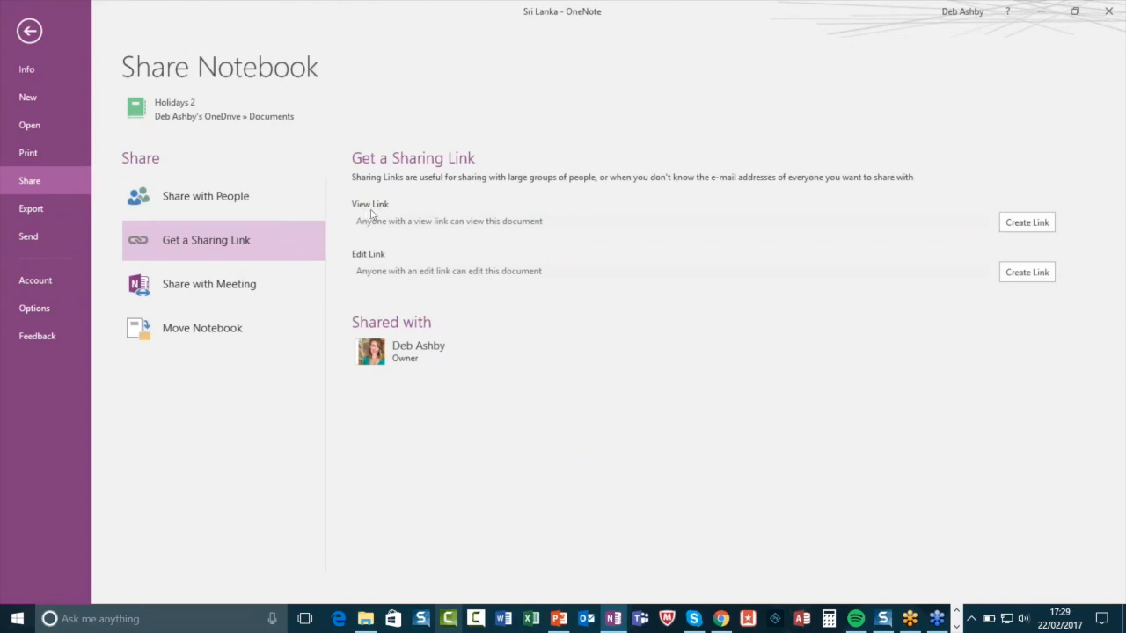
click(1027, 273)
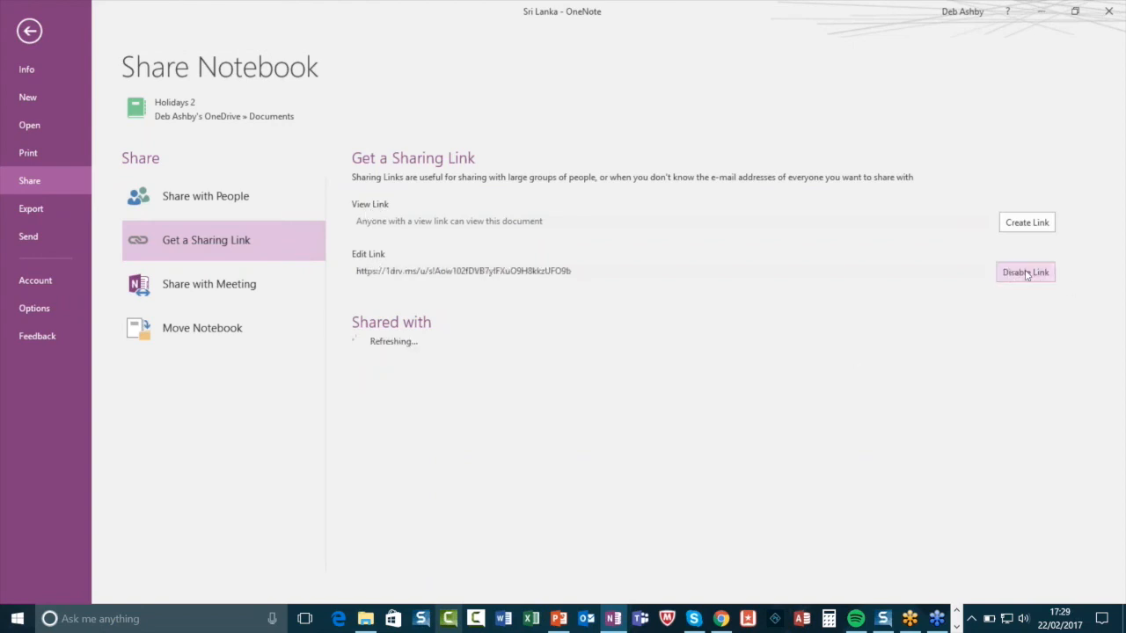
click(588, 272)
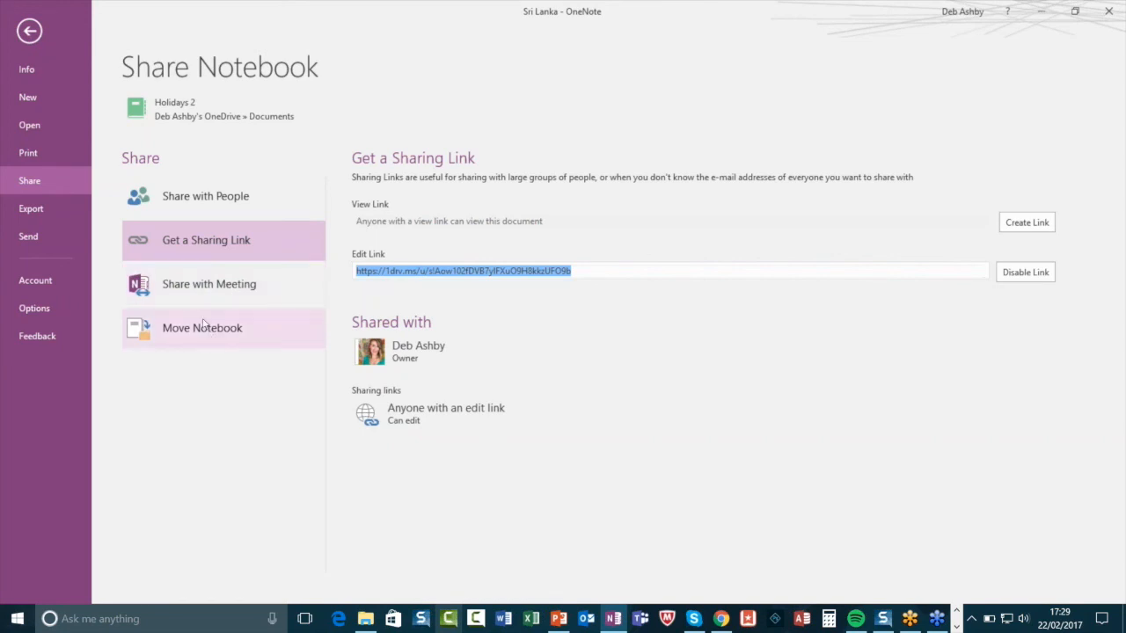
Leave the sharing options, close the finished media player window and return to the Sri Lanka page in OneNote.
click(29, 30)
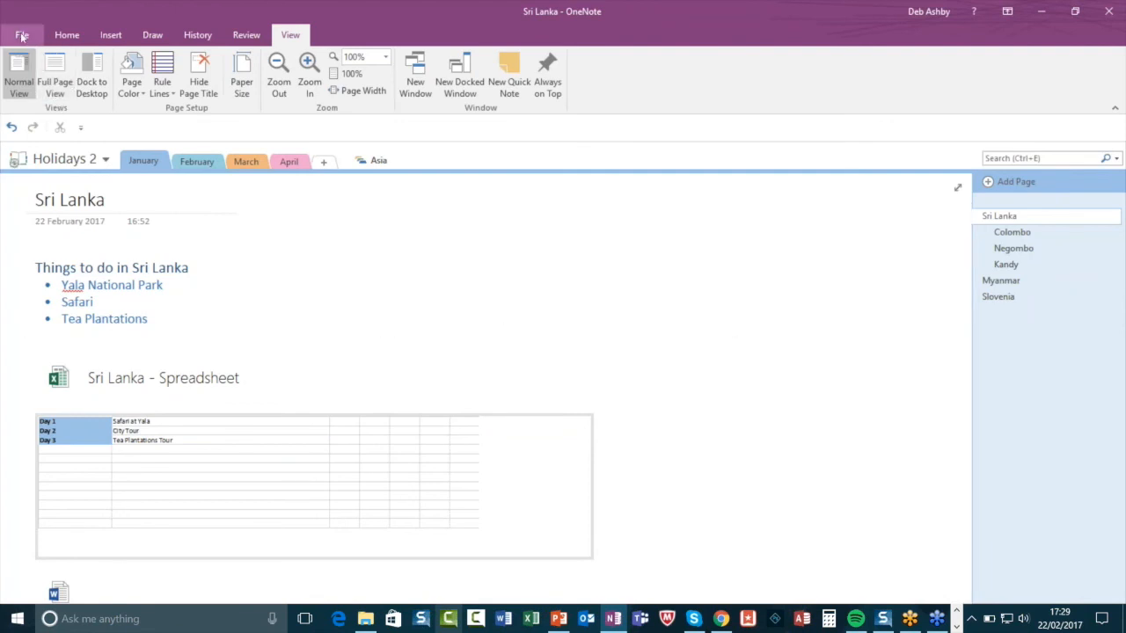
click(68, 35)
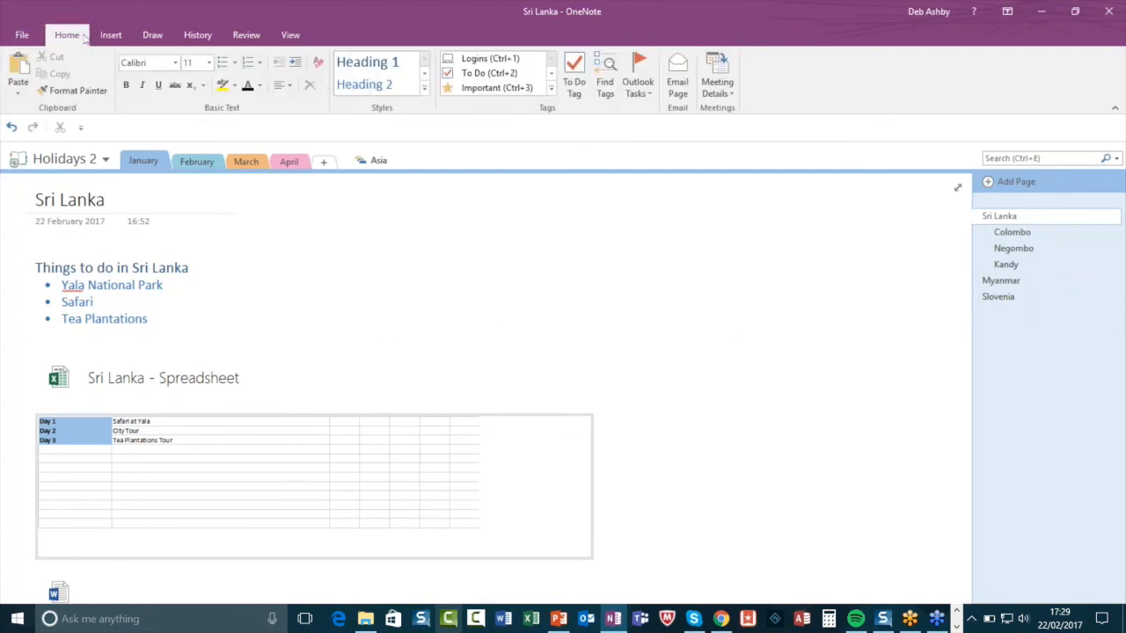
click(560, 280)
click(1047, 13)
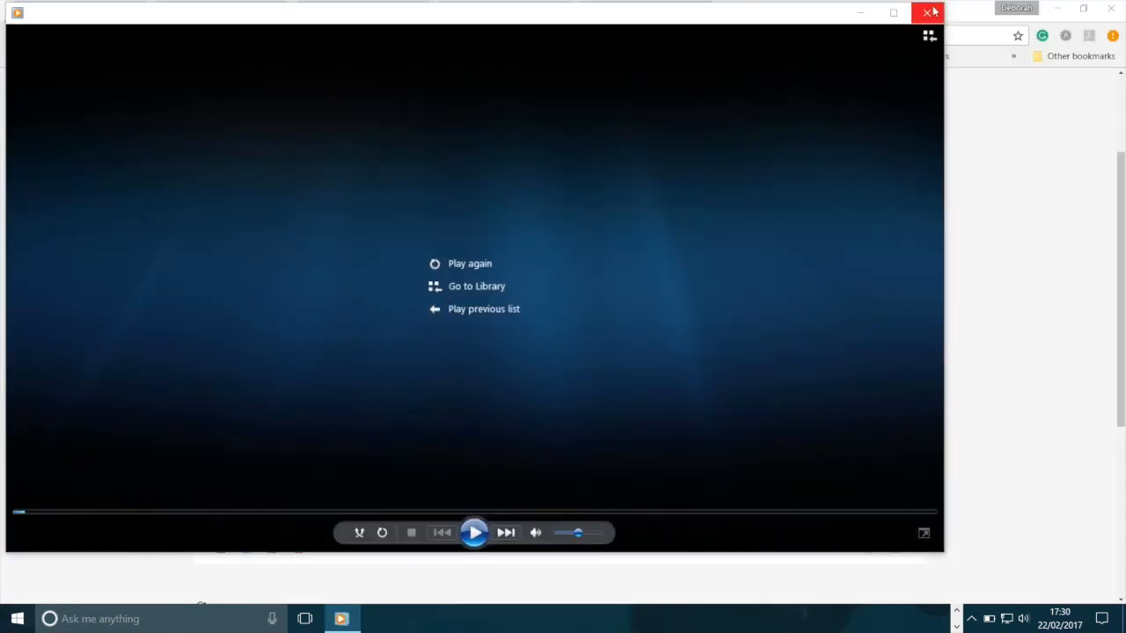
click(929, 12)
click(928, 12)
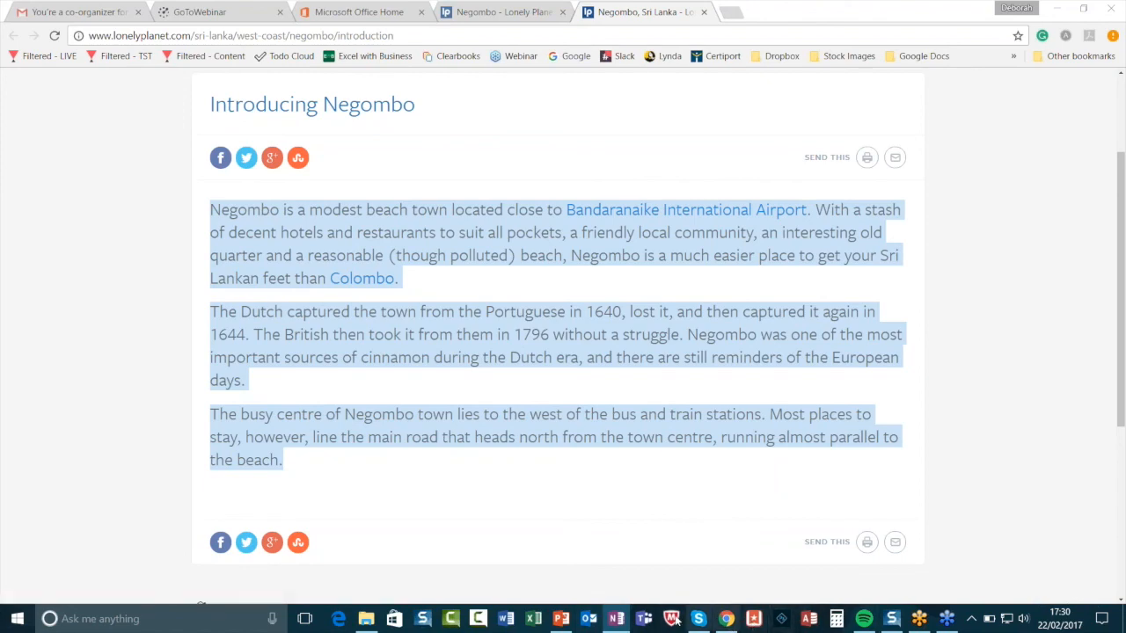
click(617, 620)
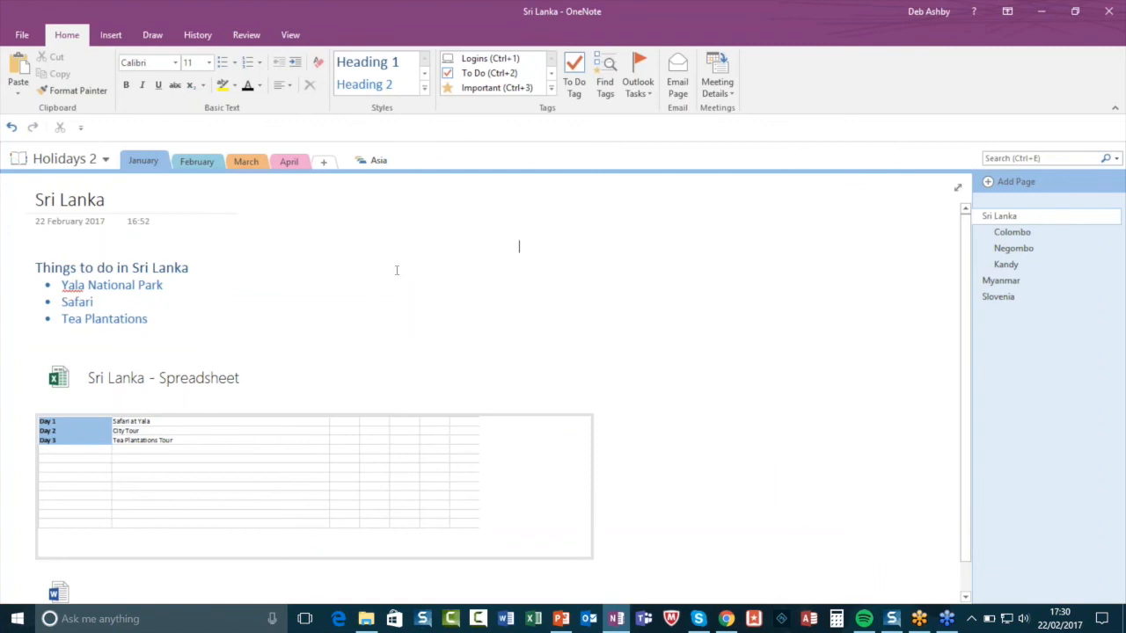
click(246, 266)
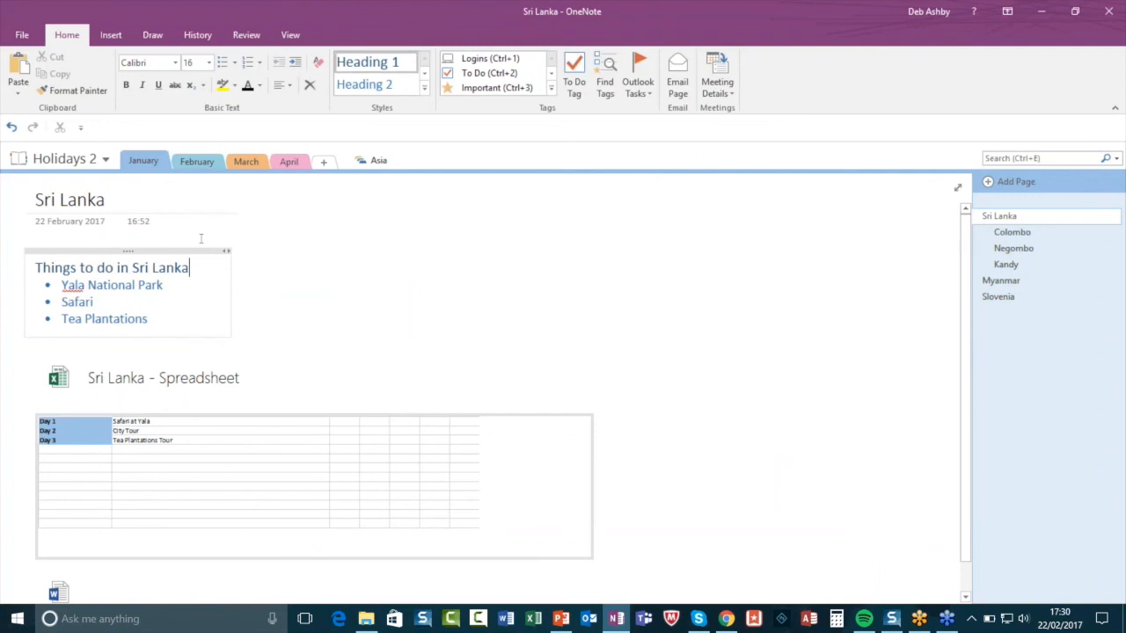
click(634, 265)
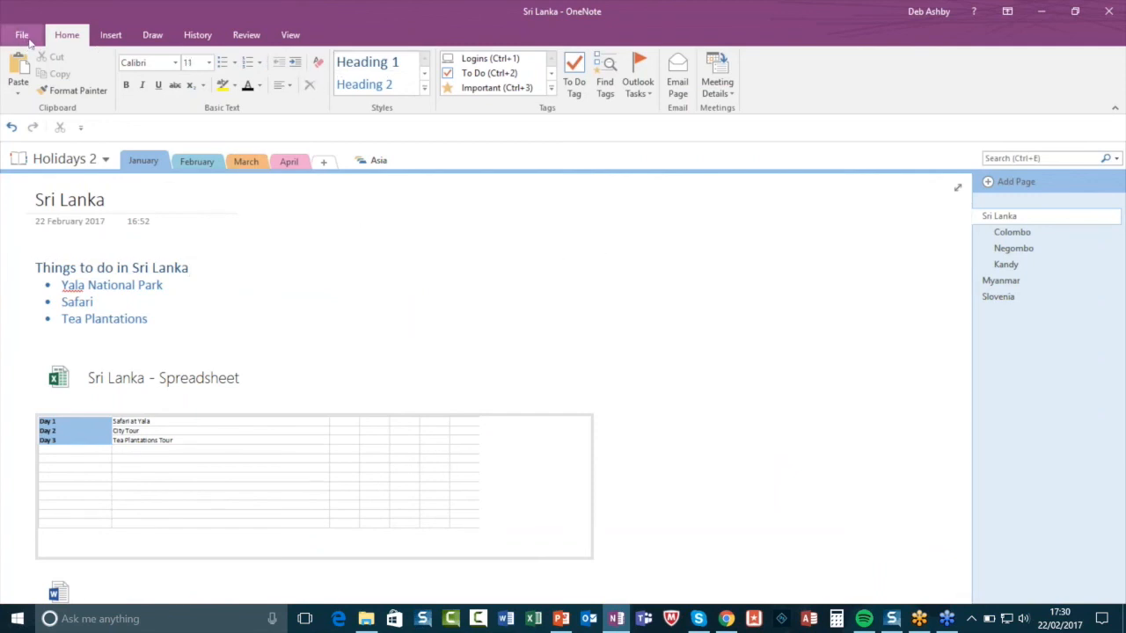
Try to enter an invitee's name in the Share with People options of the Holidays 2 notebook.
click(22, 35)
click(39, 178)
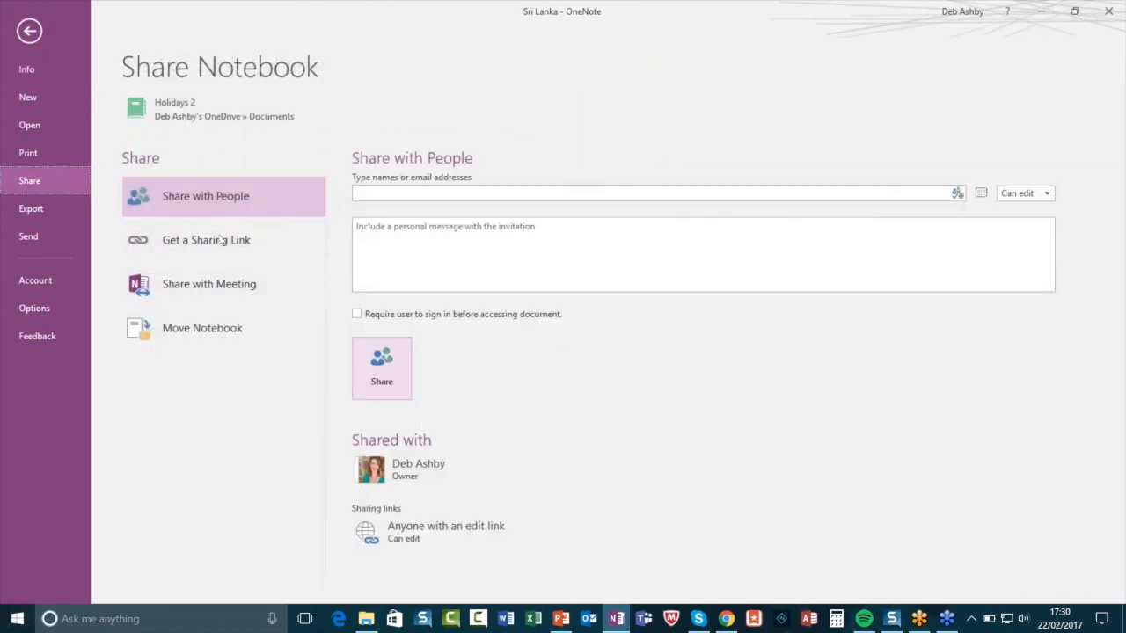
click(398, 191)
text(eb)
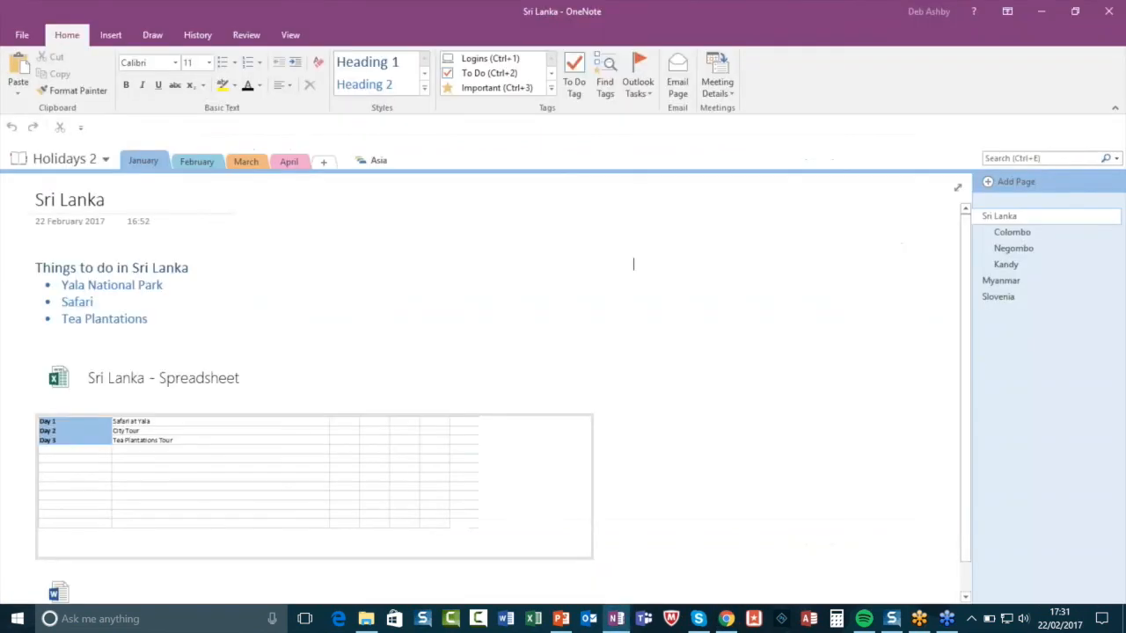
Share the Holidays 2 notebook with the third contact suggested for the invitee's first name, using the Can edit permission.
key(alt+f)
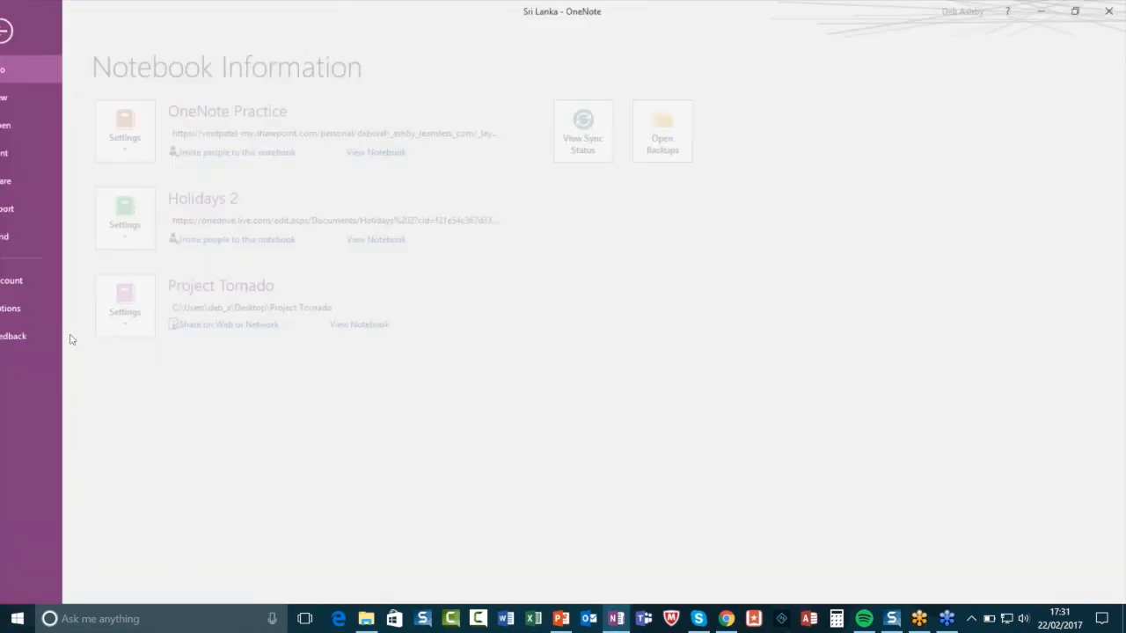
click(27, 183)
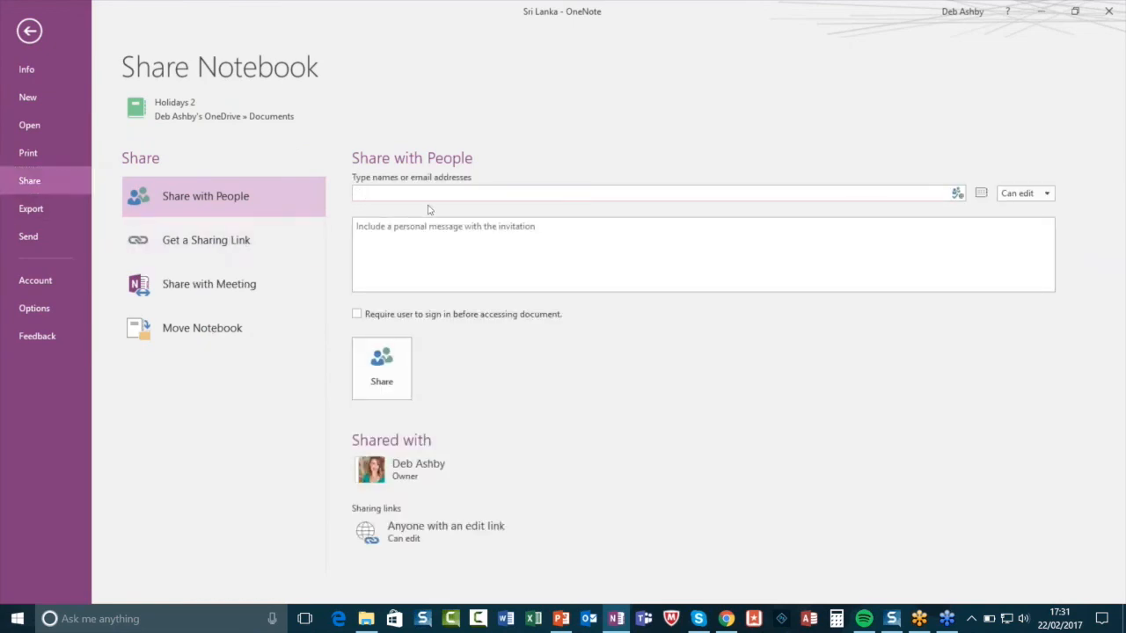
text(deborah)
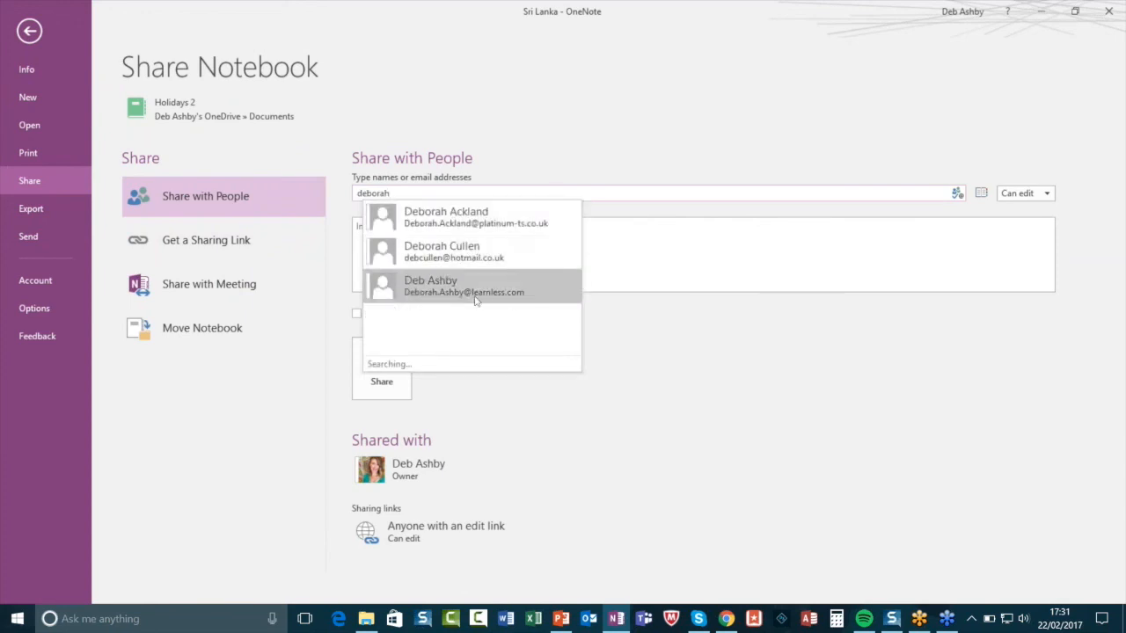
click(464, 293)
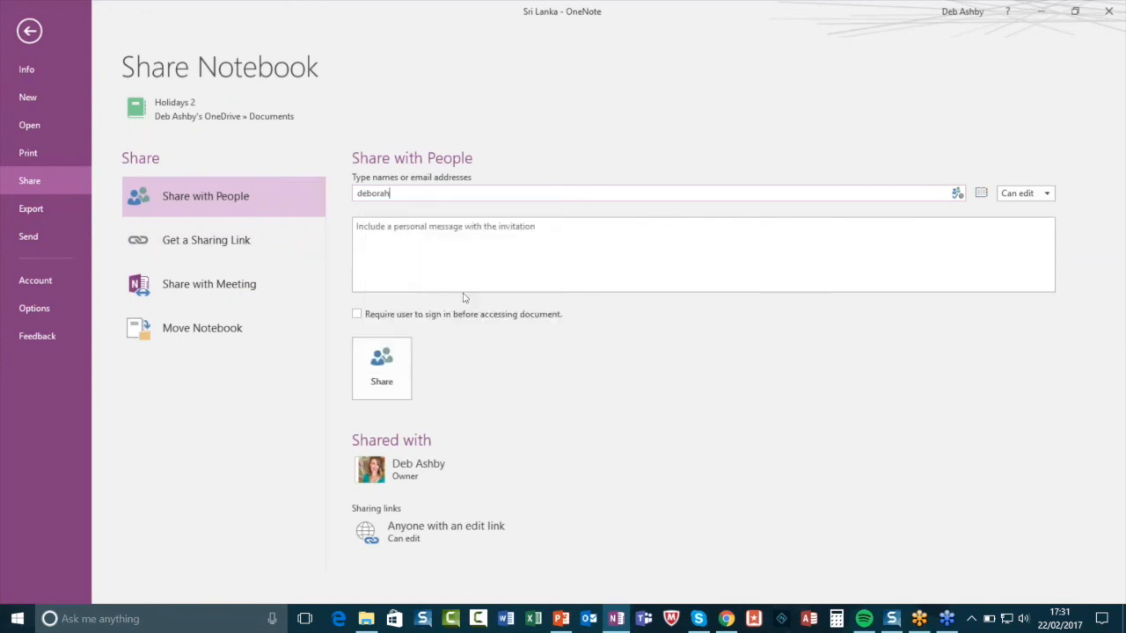
click(378, 374)
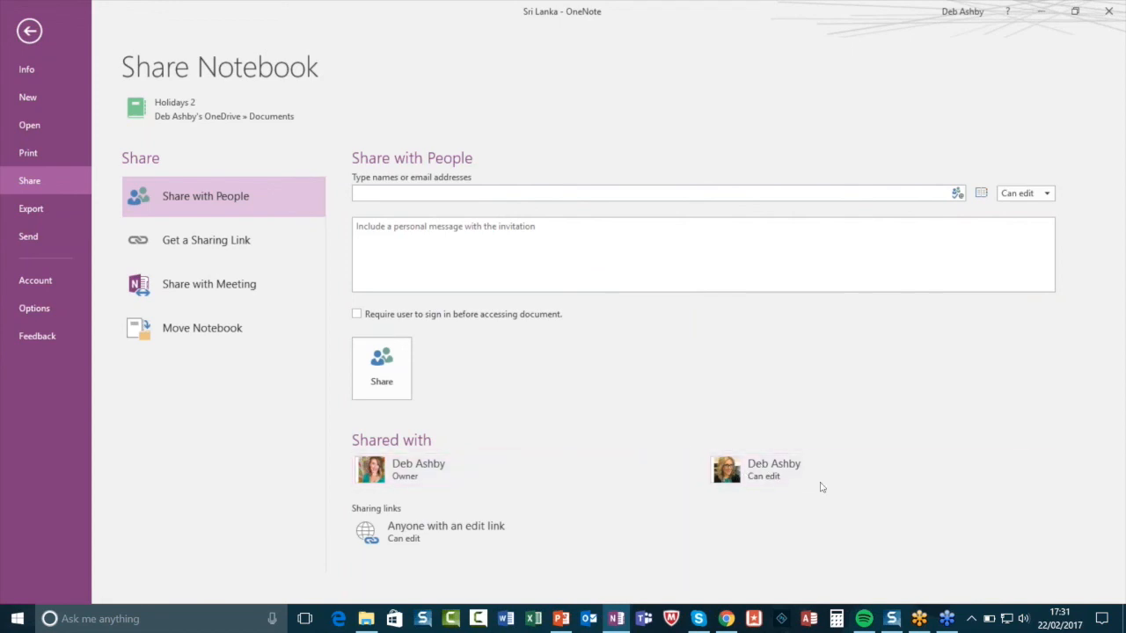
Examine the options for managing the invited editor under both Share with People and Get a Sharing Link.
mouse_move(830, 475)
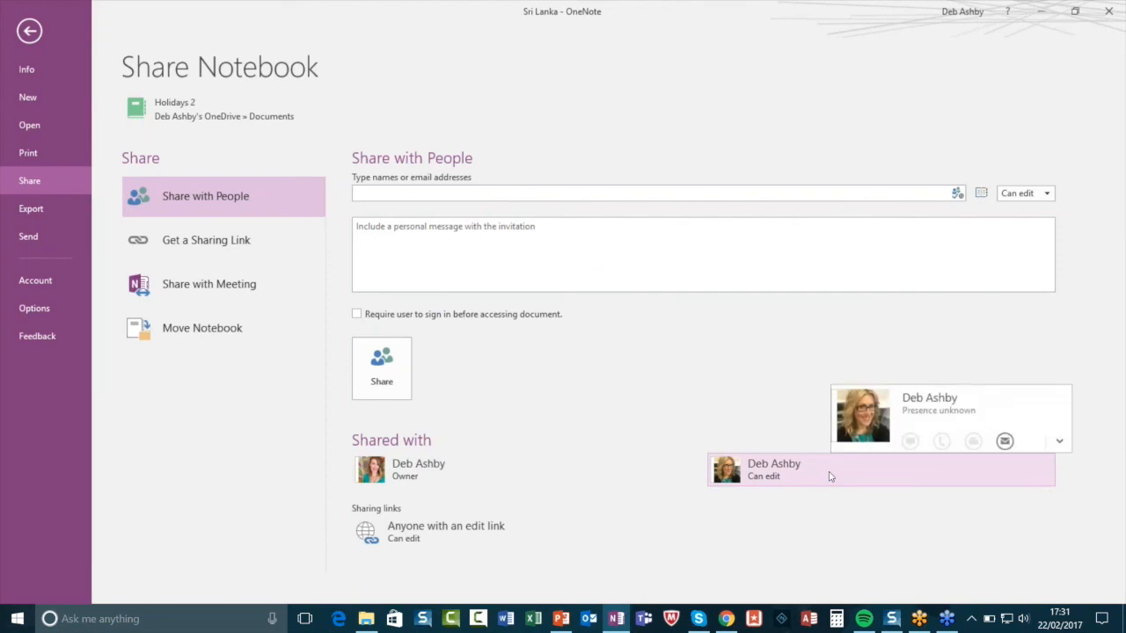
right_click(830, 476)
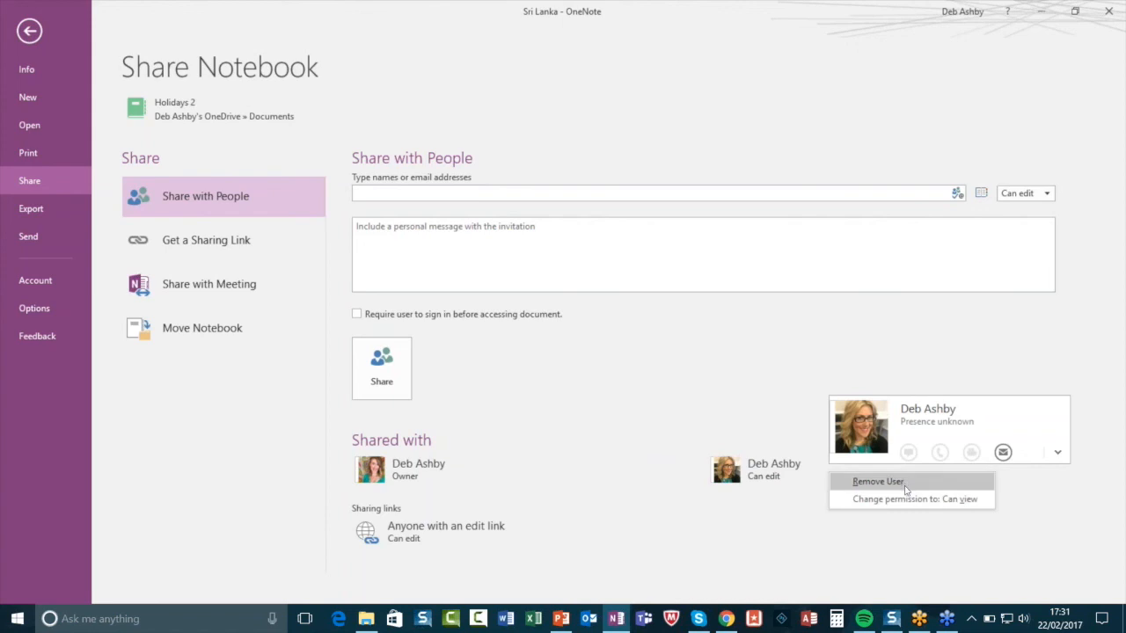
click(671, 358)
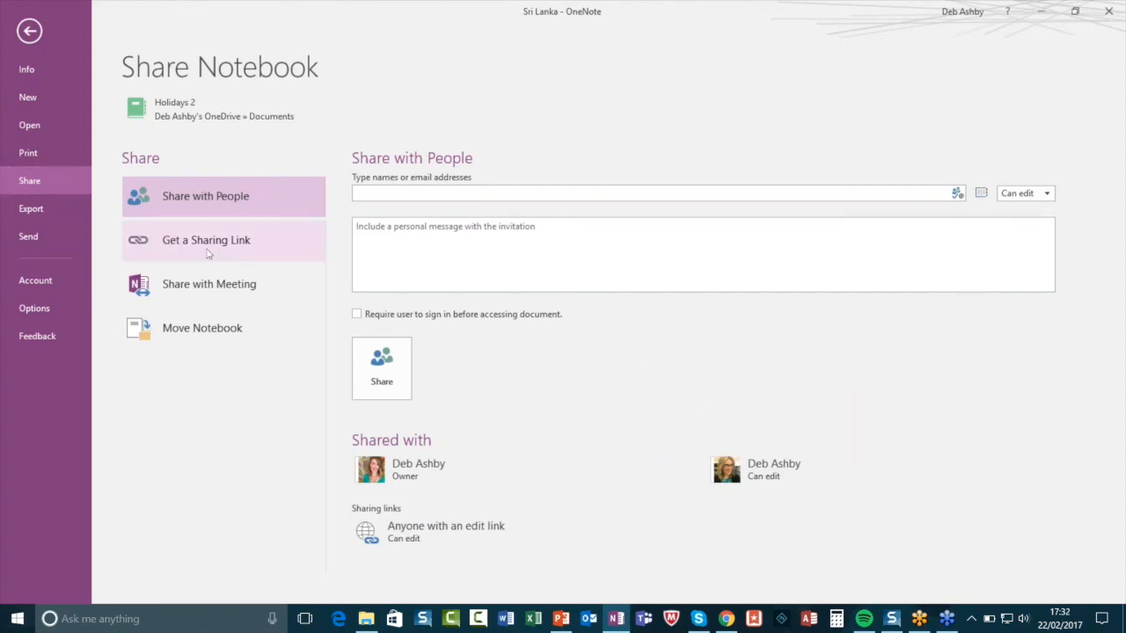
click(208, 254)
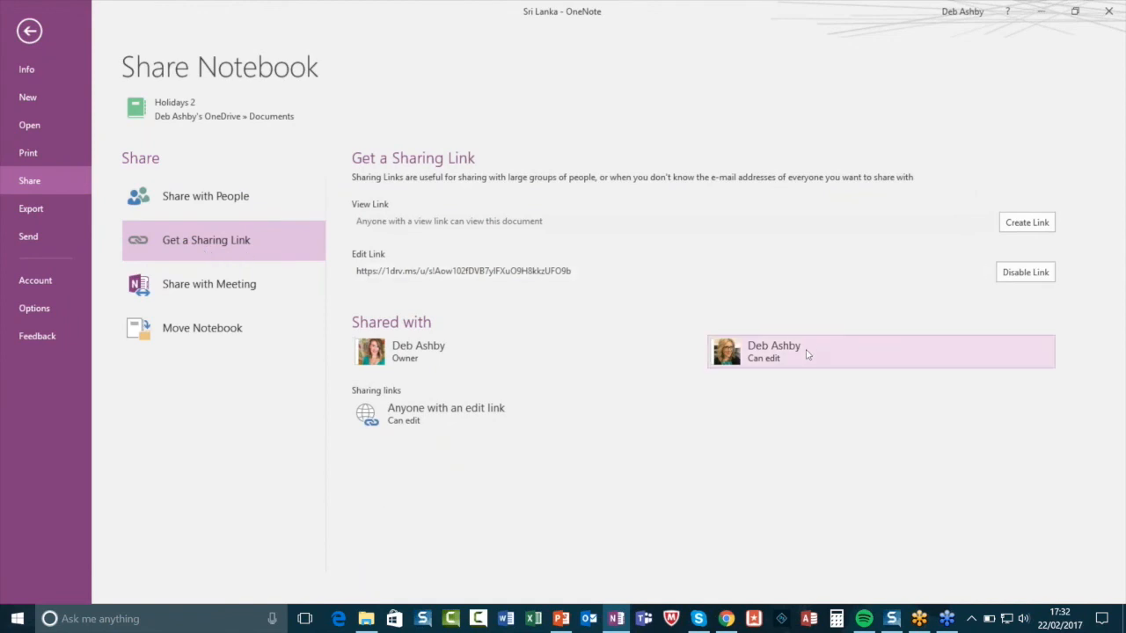
right_click(893, 361)
click(1037, 449)
right_click(848, 362)
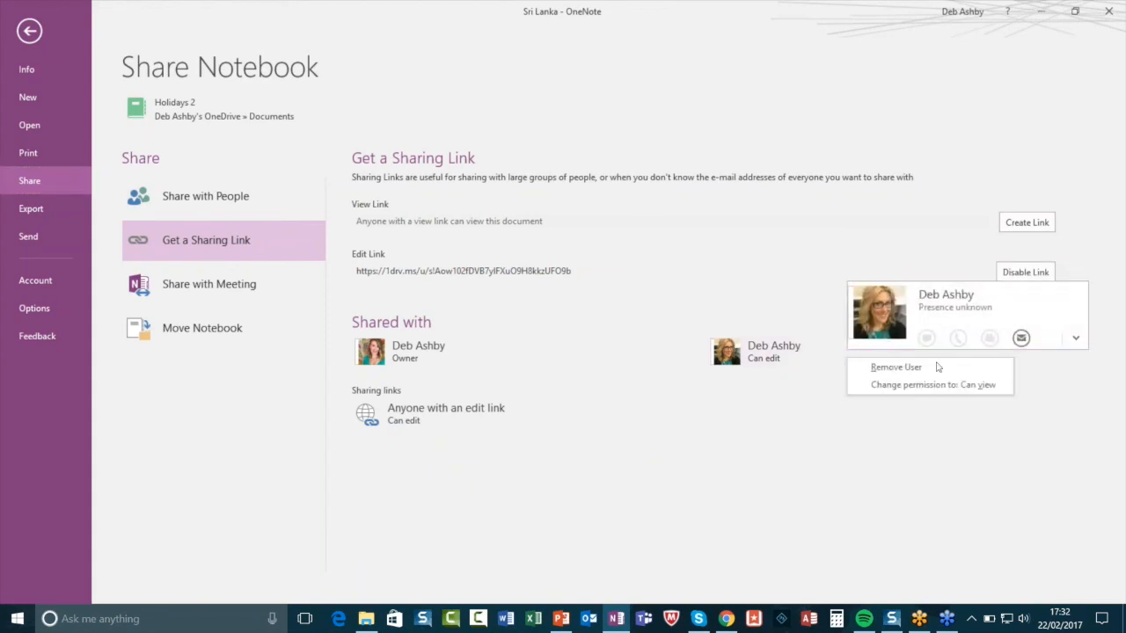
click(951, 485)
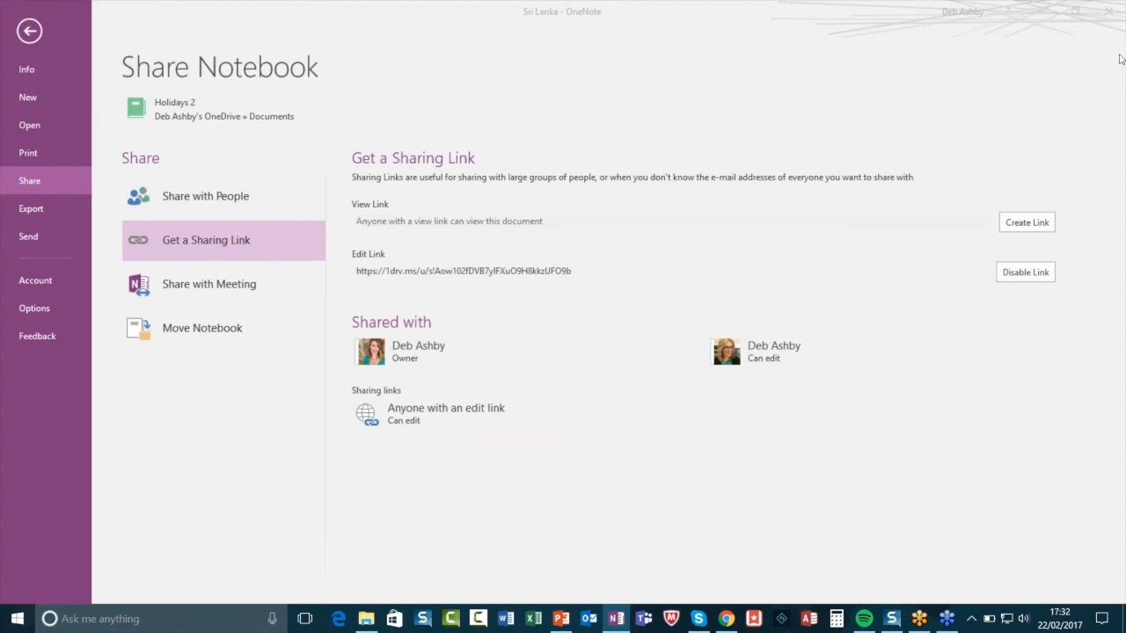
Leave the notebook sharing options and return to the Sri Lanka page.
click(34, 34)
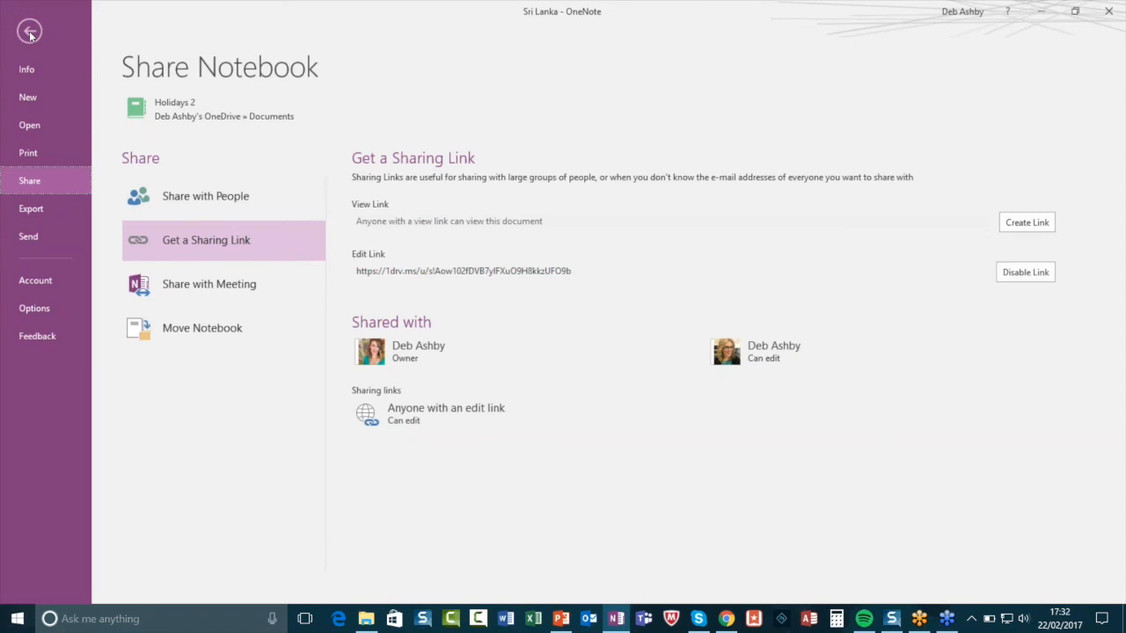
click(30, 33)
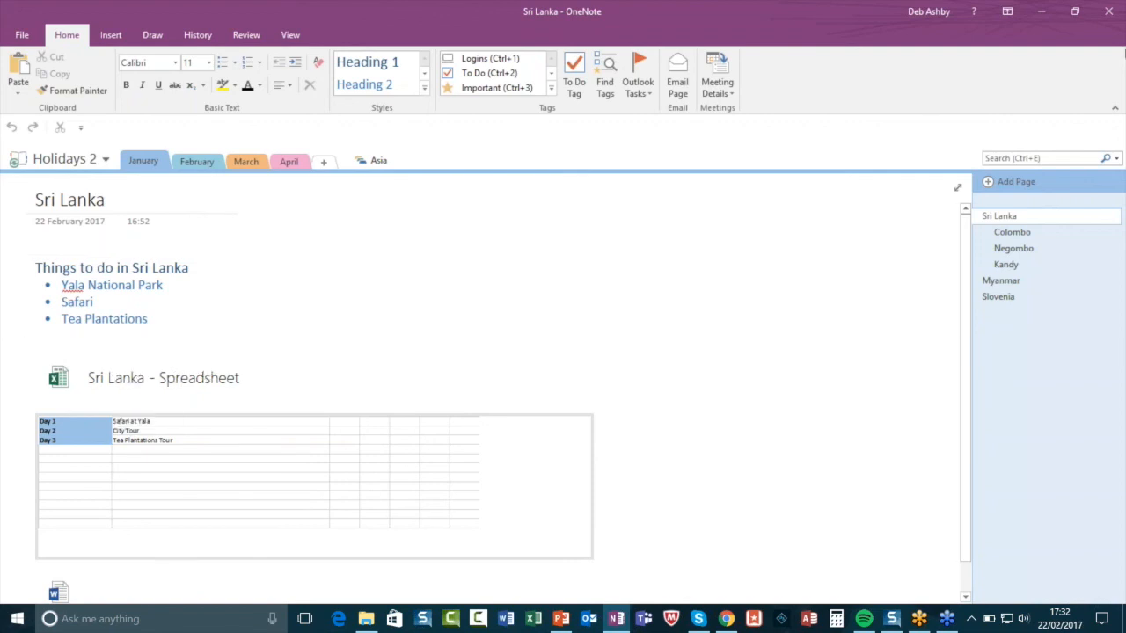
click(1115, 54)
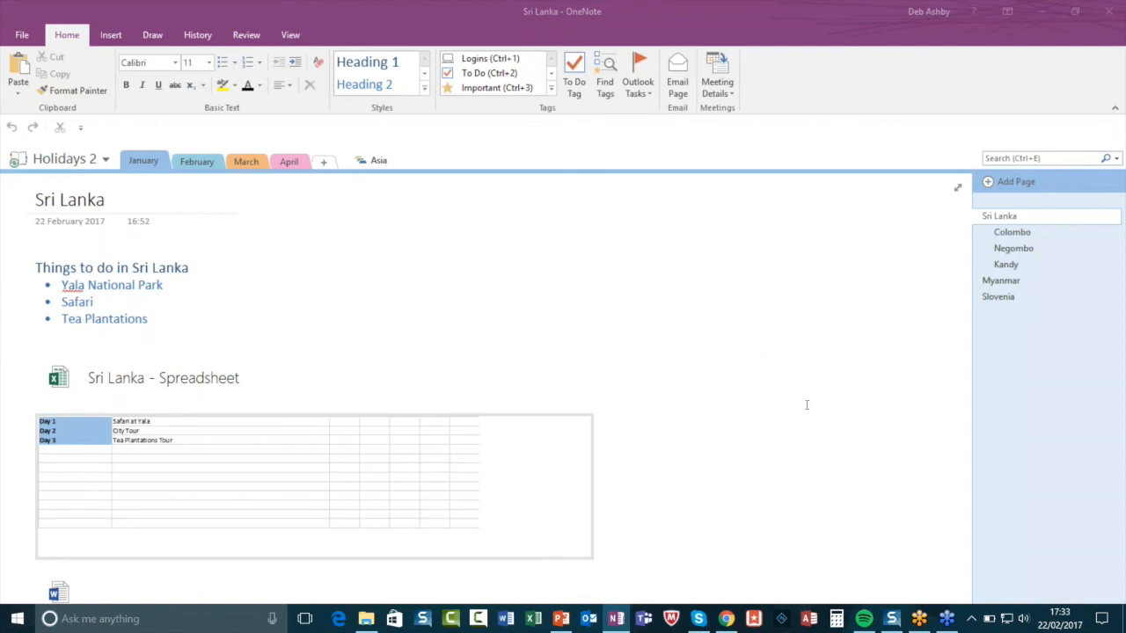
View the attached Sri Lanka - Spreadsheet file in Excel, close it and return to the Sri Lanka page.
click(320, 442)
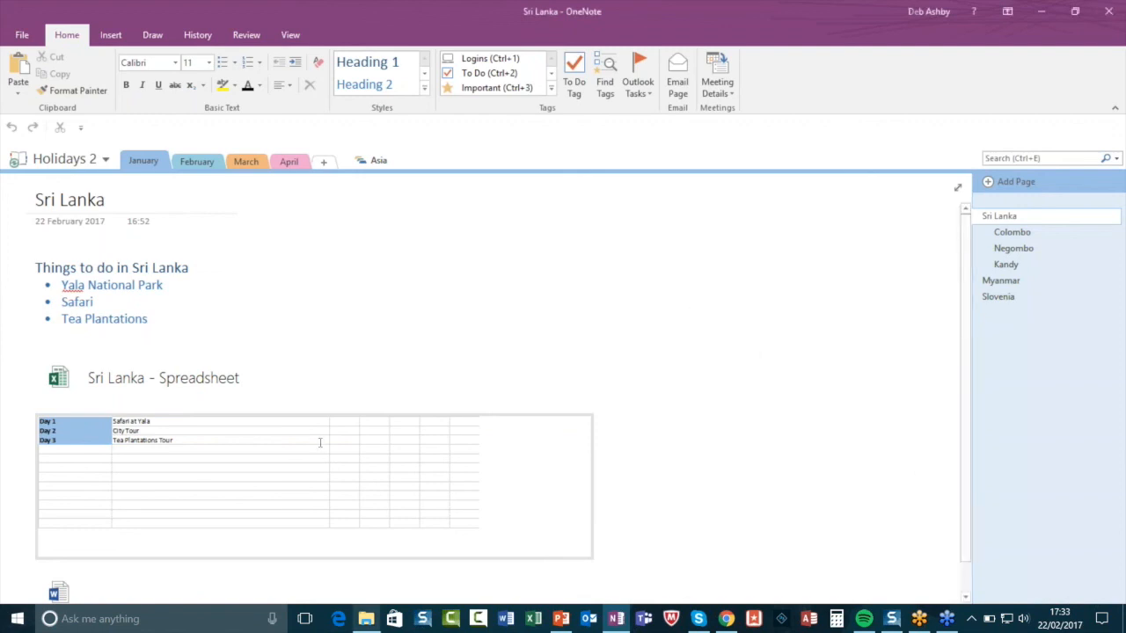
click(321, 442)
click(67, 376)
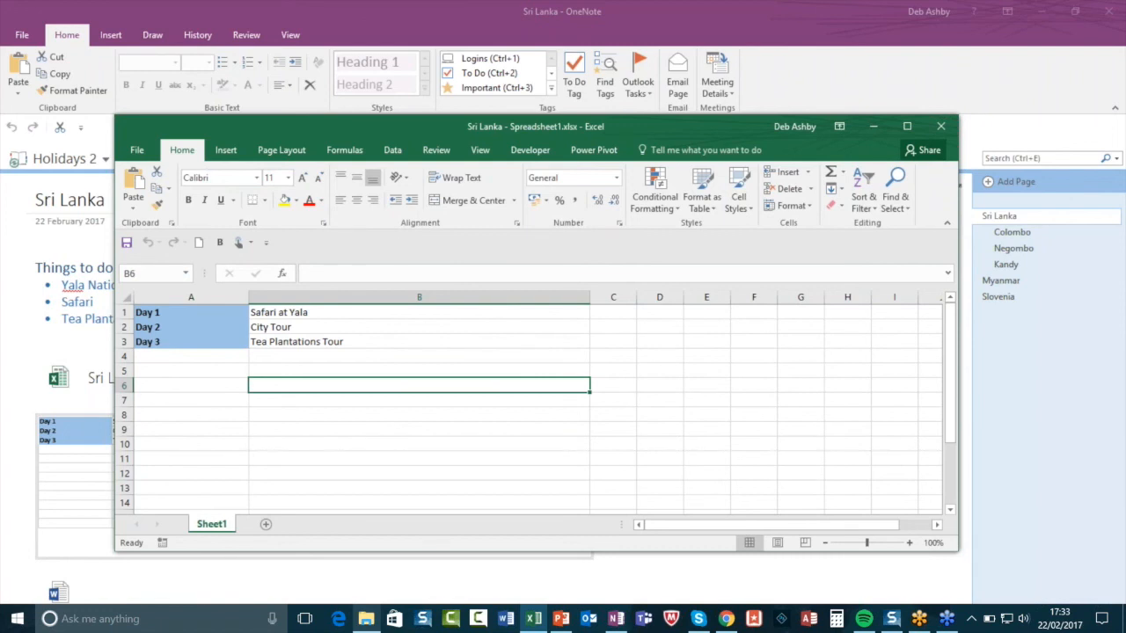
click(942, 127)
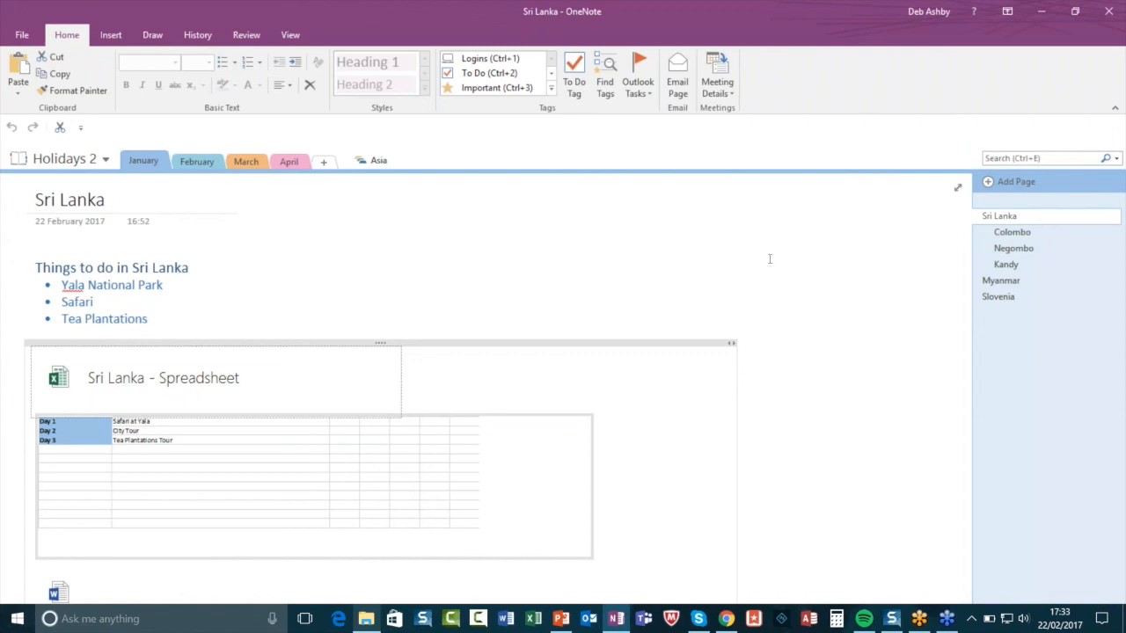
click(682, 247)
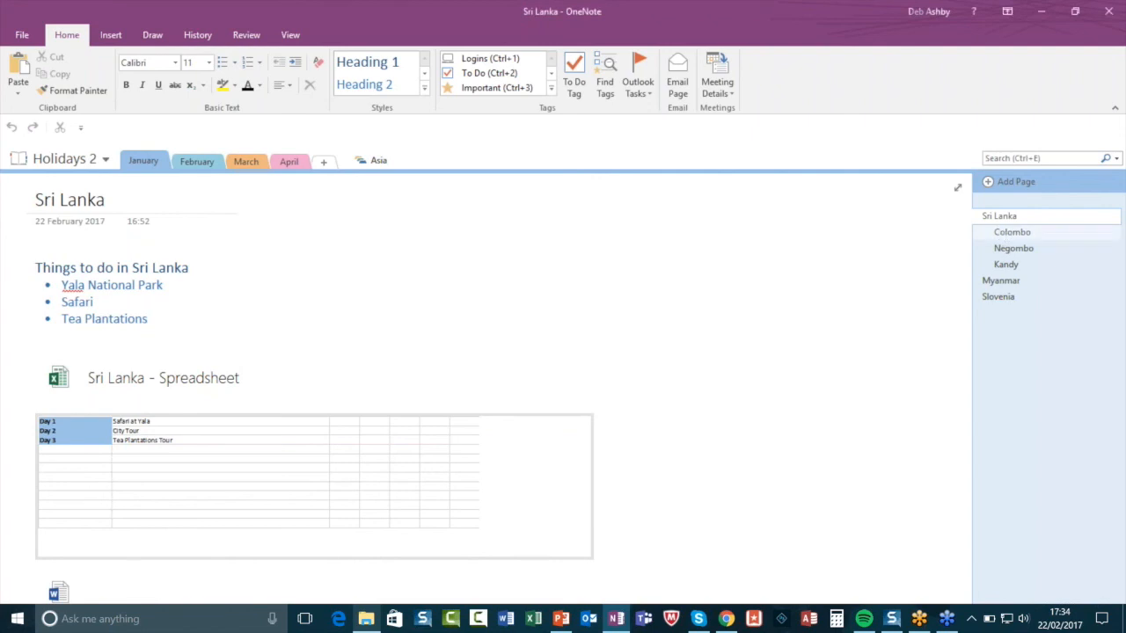
Move the Colombo page from January to the February section of Holidays 2 and open it there.
click(1011, 231)
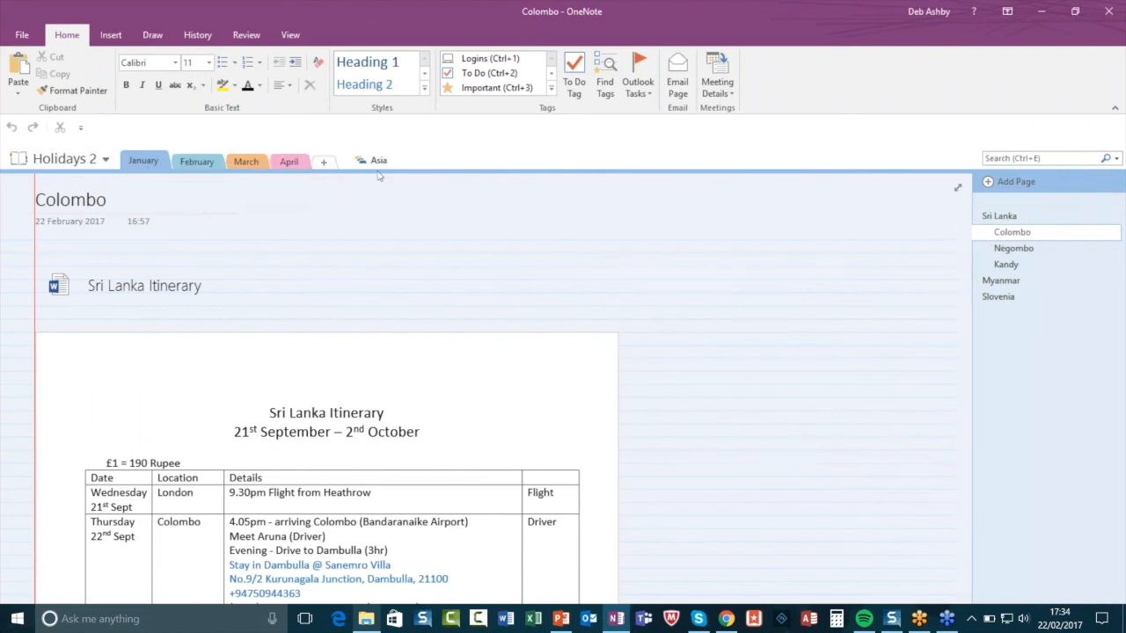
right_click(998, 235)
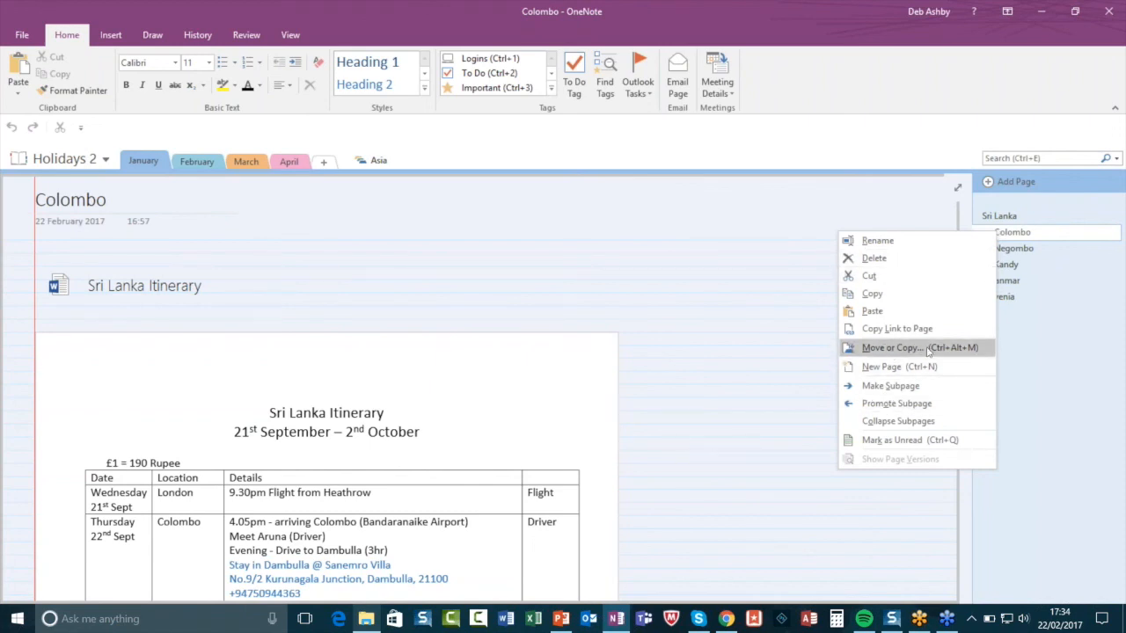
click(893, 347)
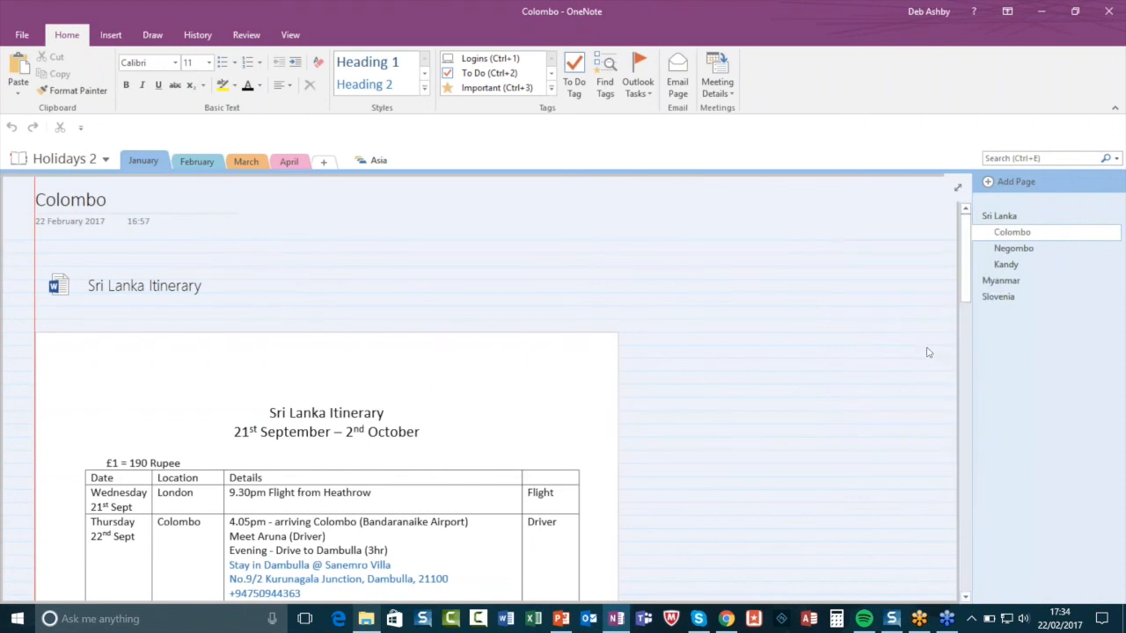
drag(538, 139, 565, 168)
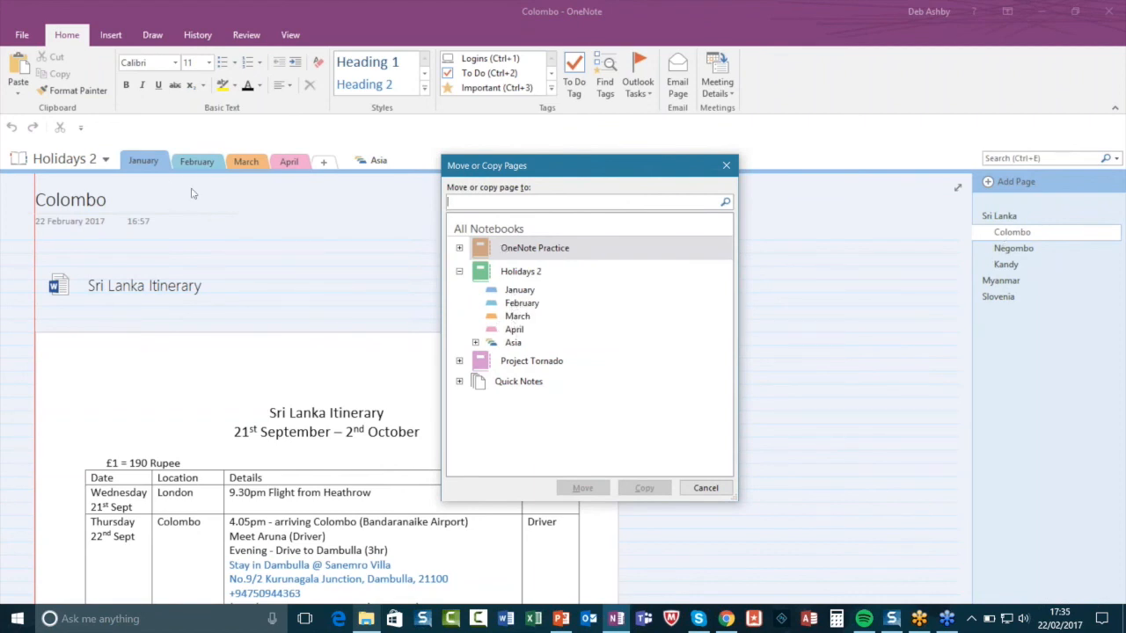
click(518, 303)
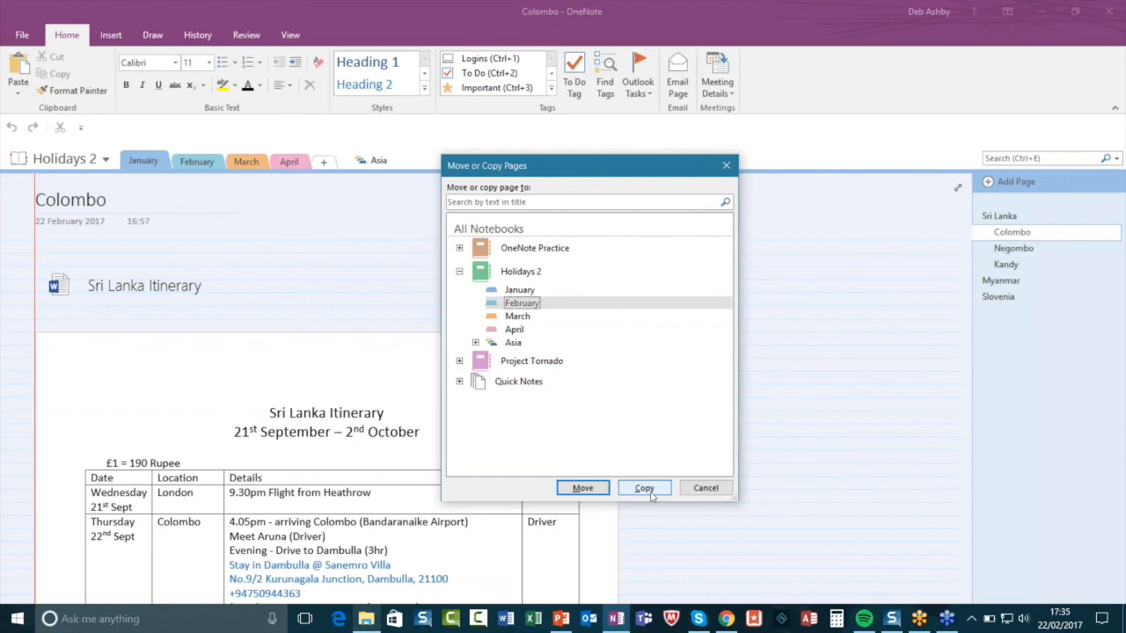
click(576, 487)
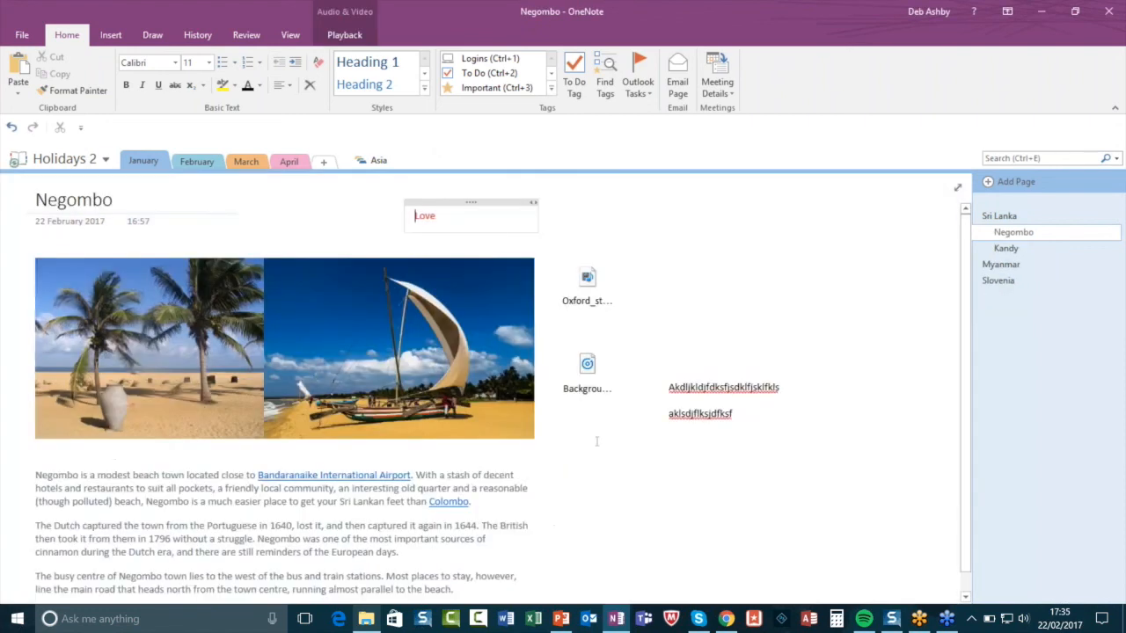
click(197, 161)
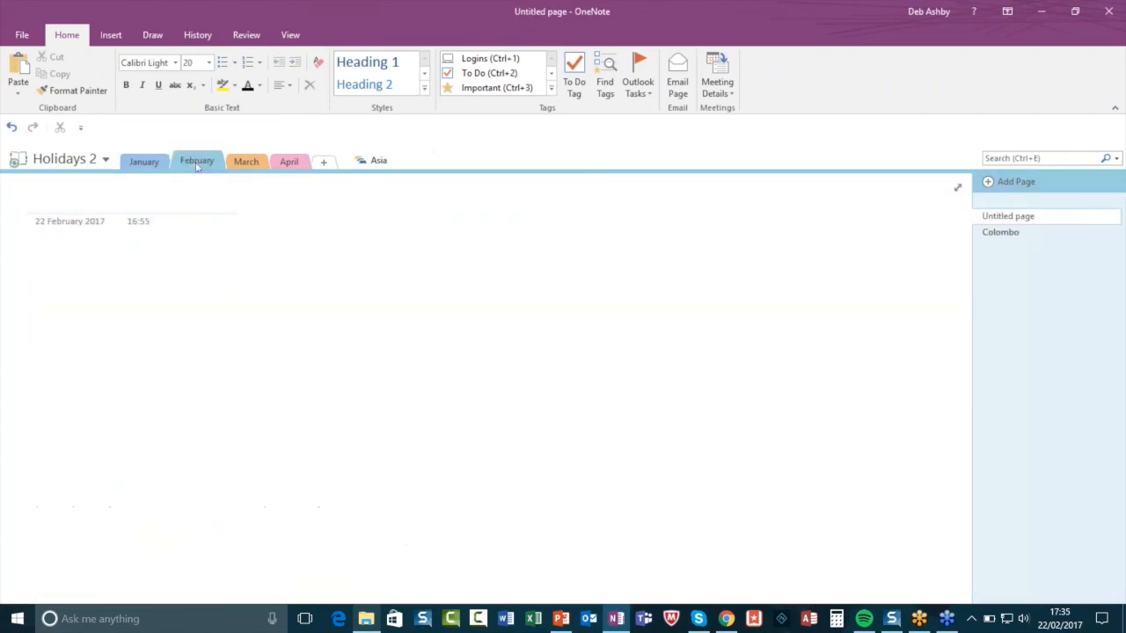
click(1002, 233)
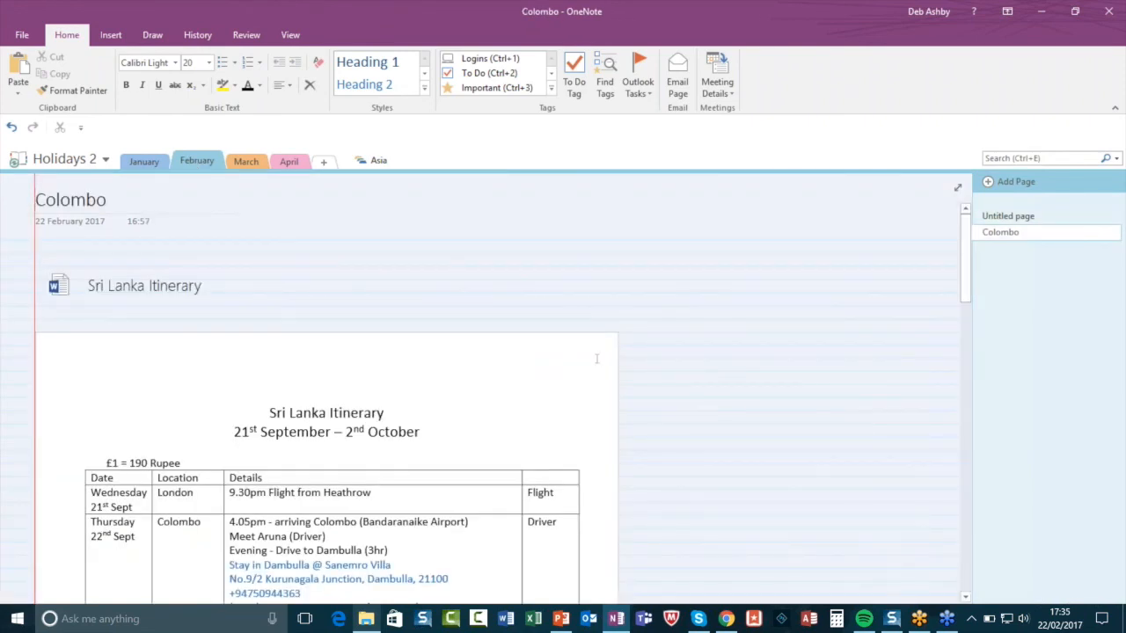
Copy the February section into the Asia section group of the Holidays 2 notebook.
right_click(194, 164)
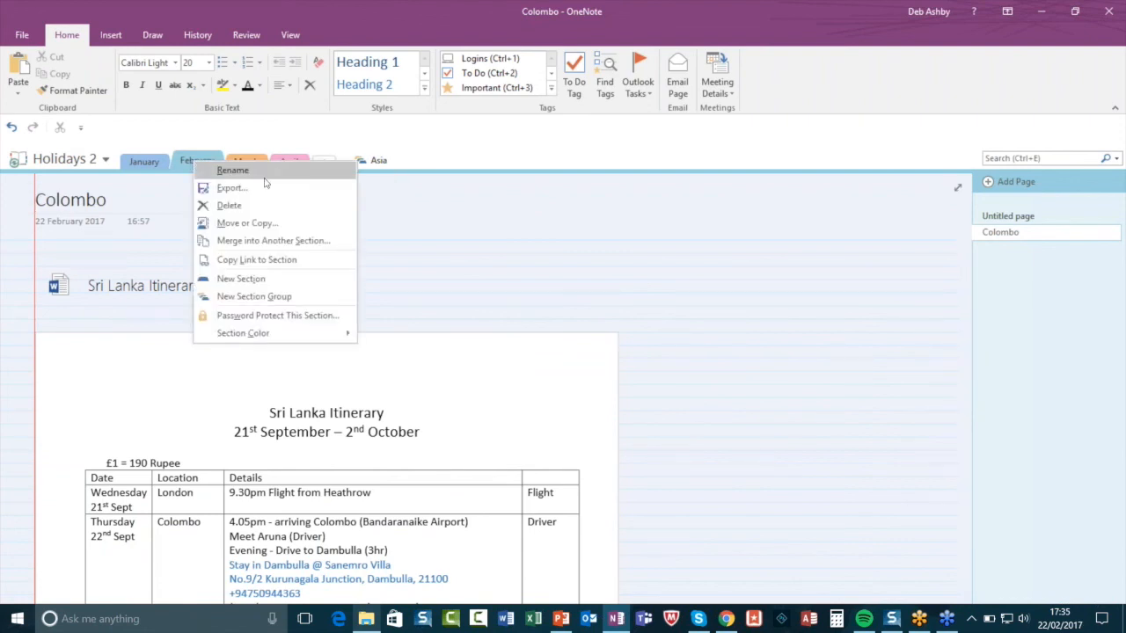
click(248, 223)
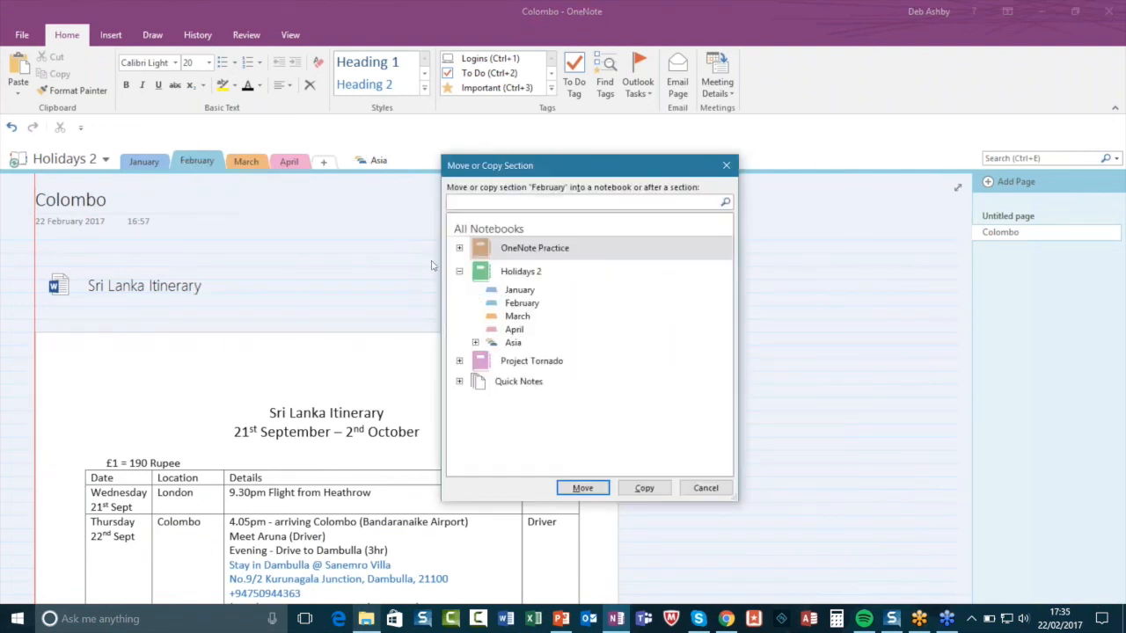
click(514, 344)
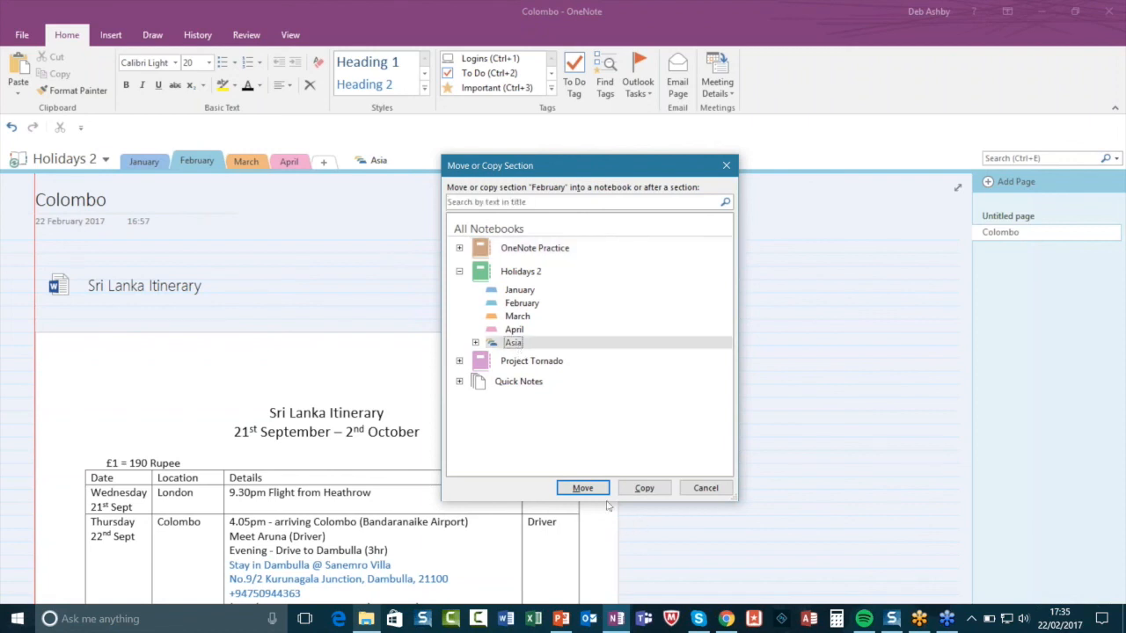
click(635, 493)
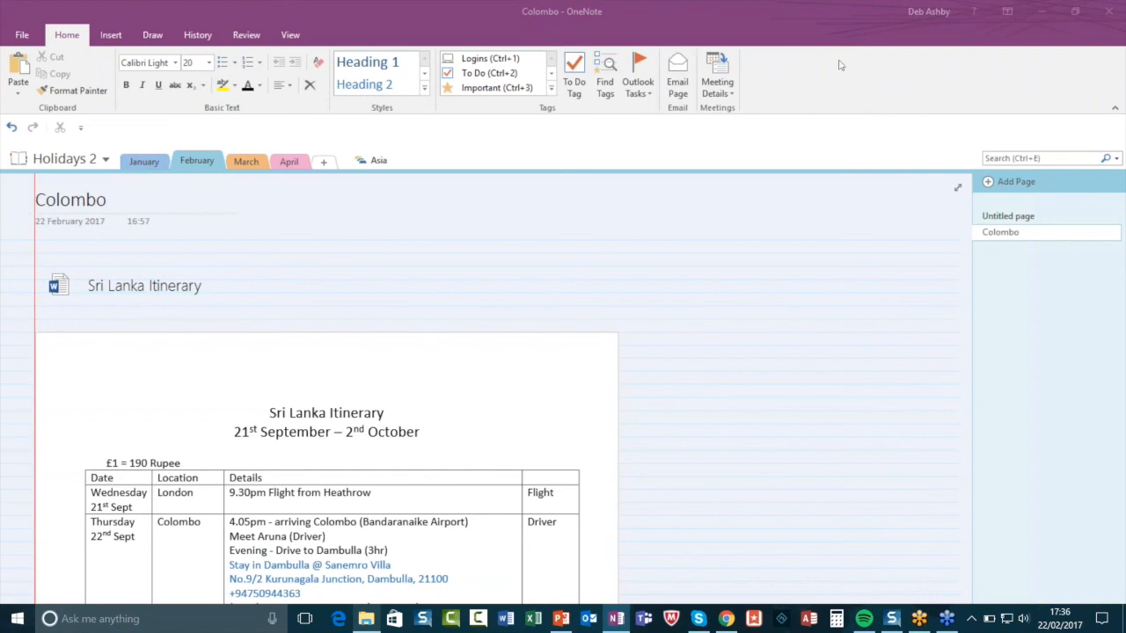
Switch to the OneNote PPT Presentation file in PowerPoint.
click(770, 17)
click(561, 619)
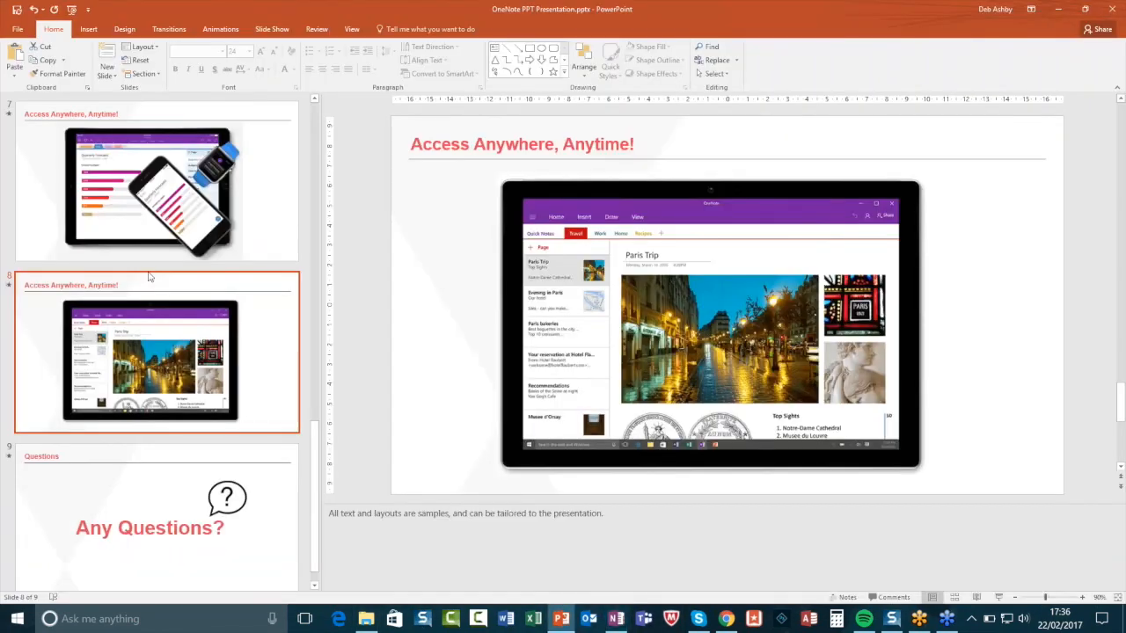